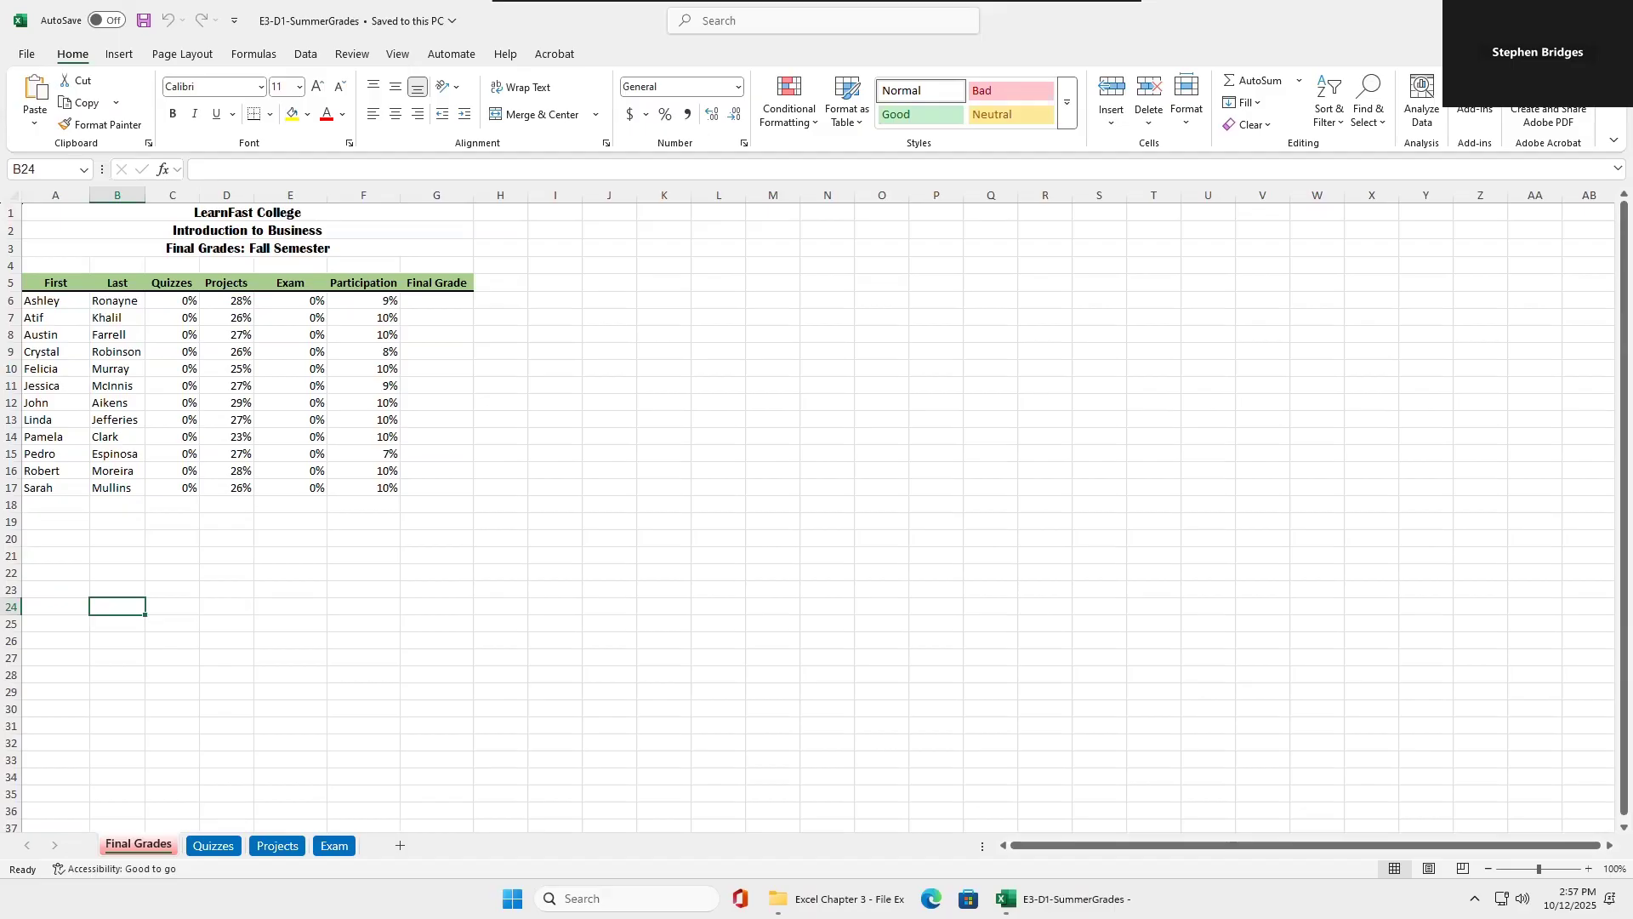
Save a copy of the workbook to the Desktop as E3-D1-FallGrades in Excel Workbook format.
click(446, 301)
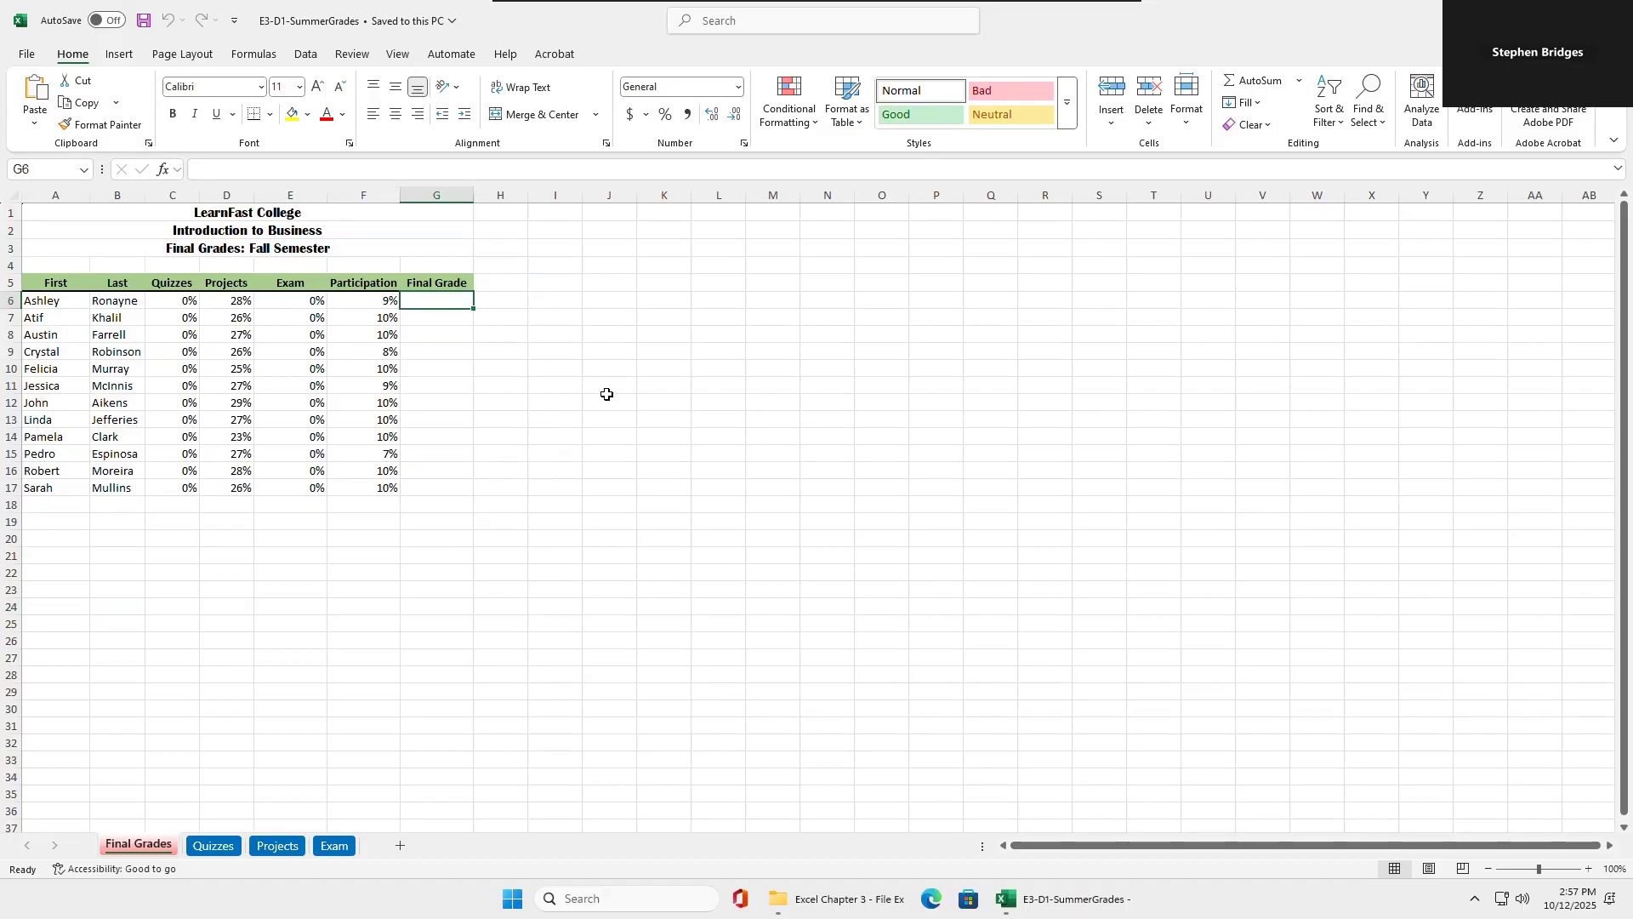
click(26, 54)
click(60, 278)
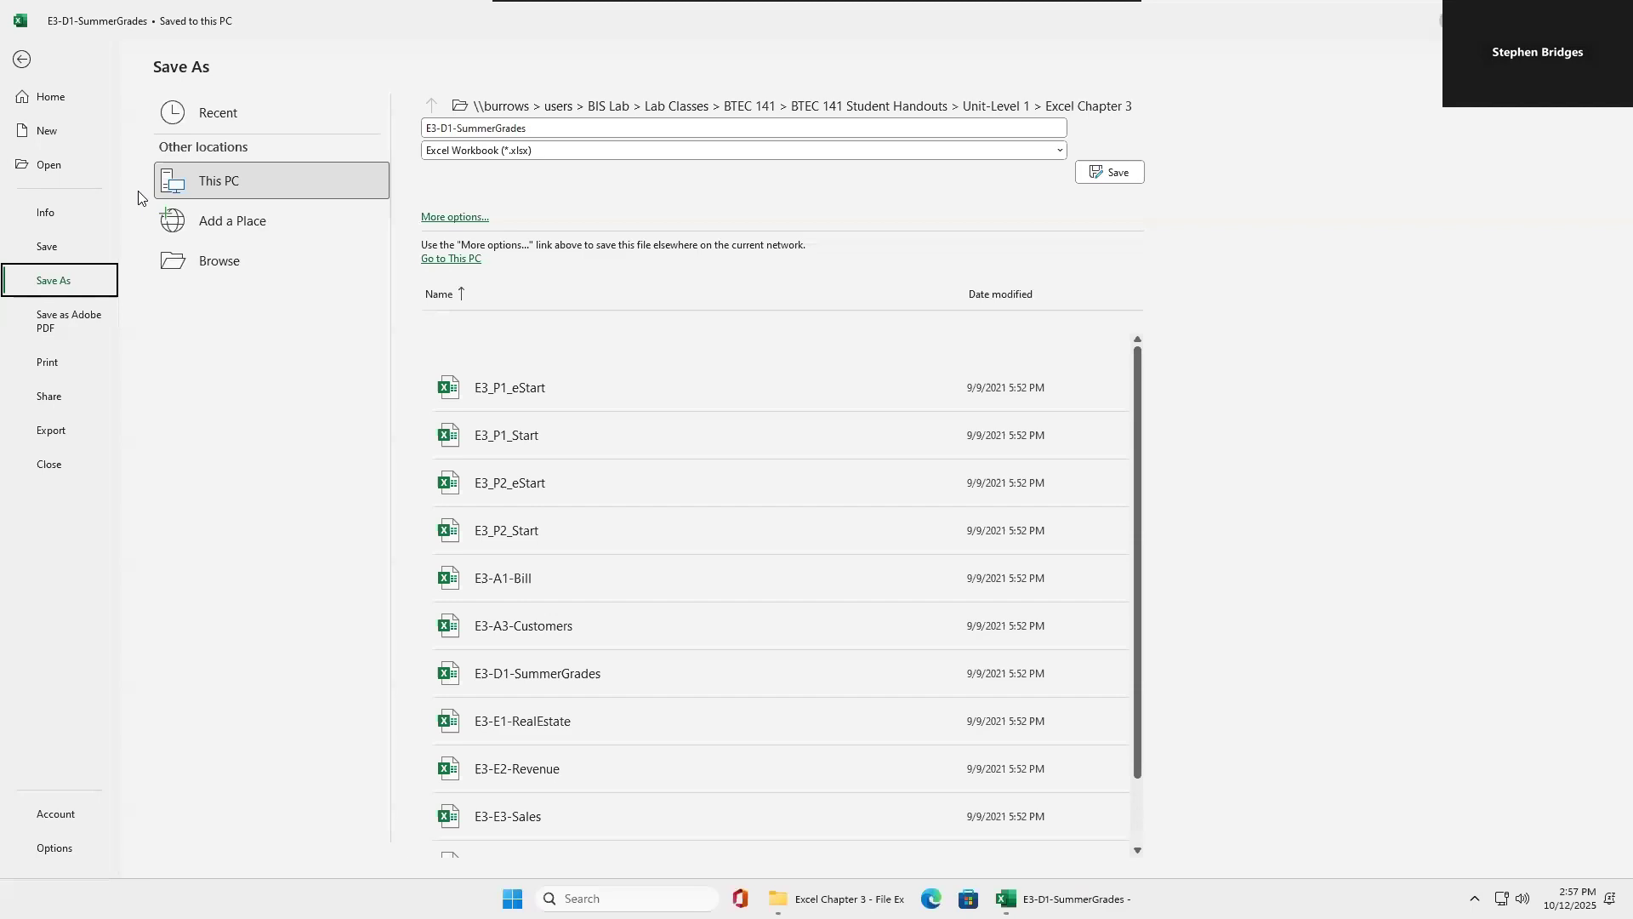
click(215, 259)
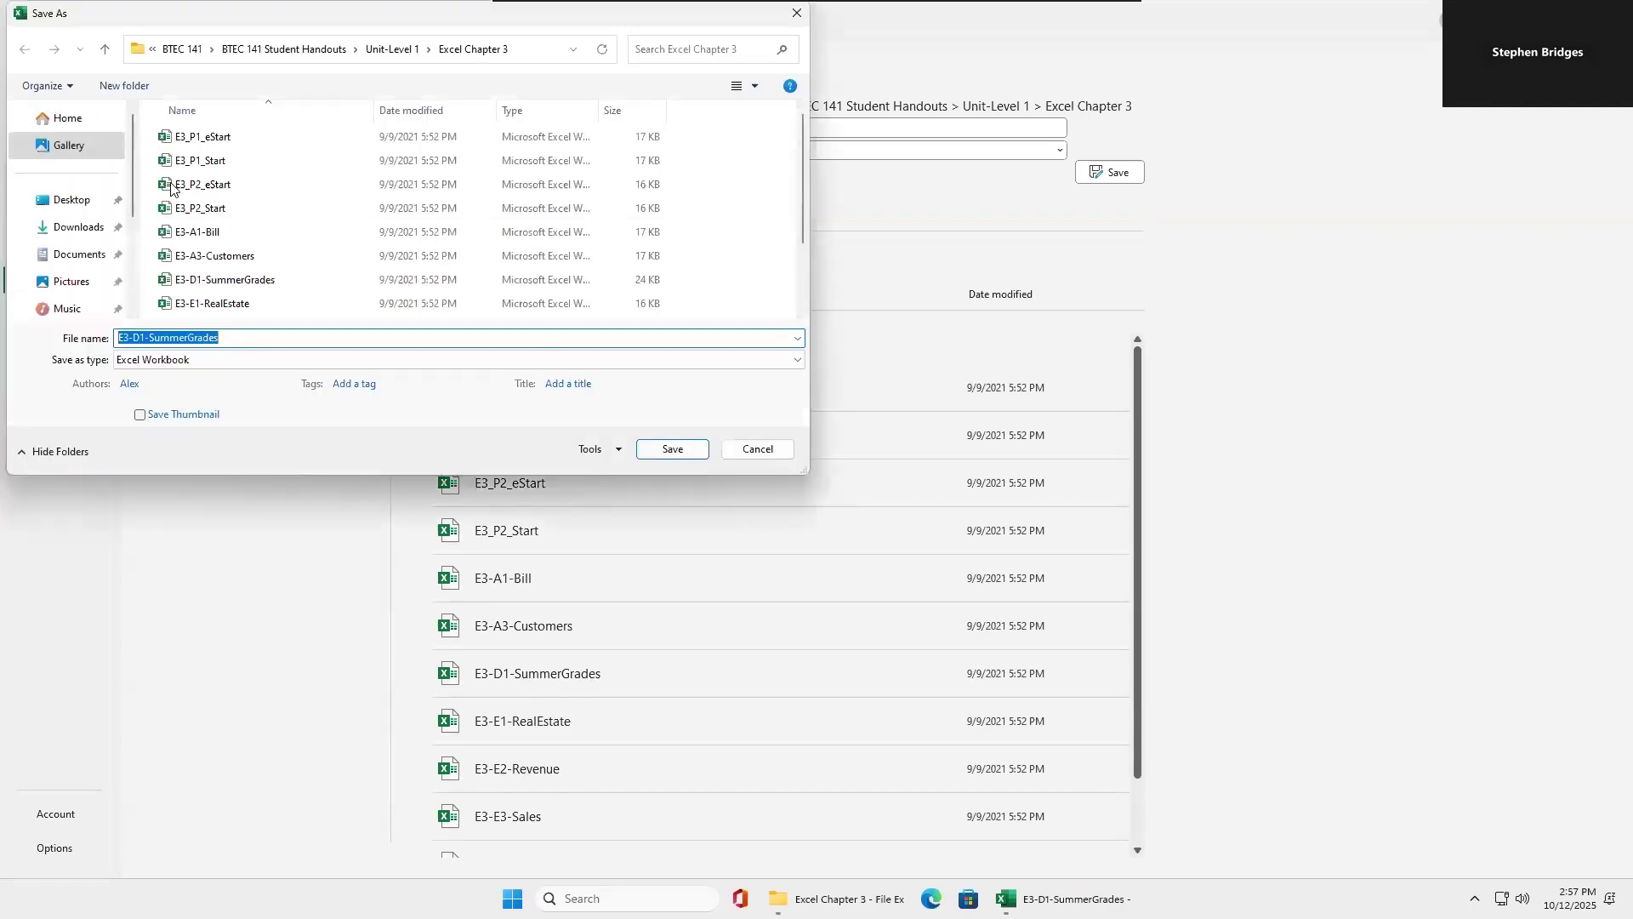
click(73, 200)
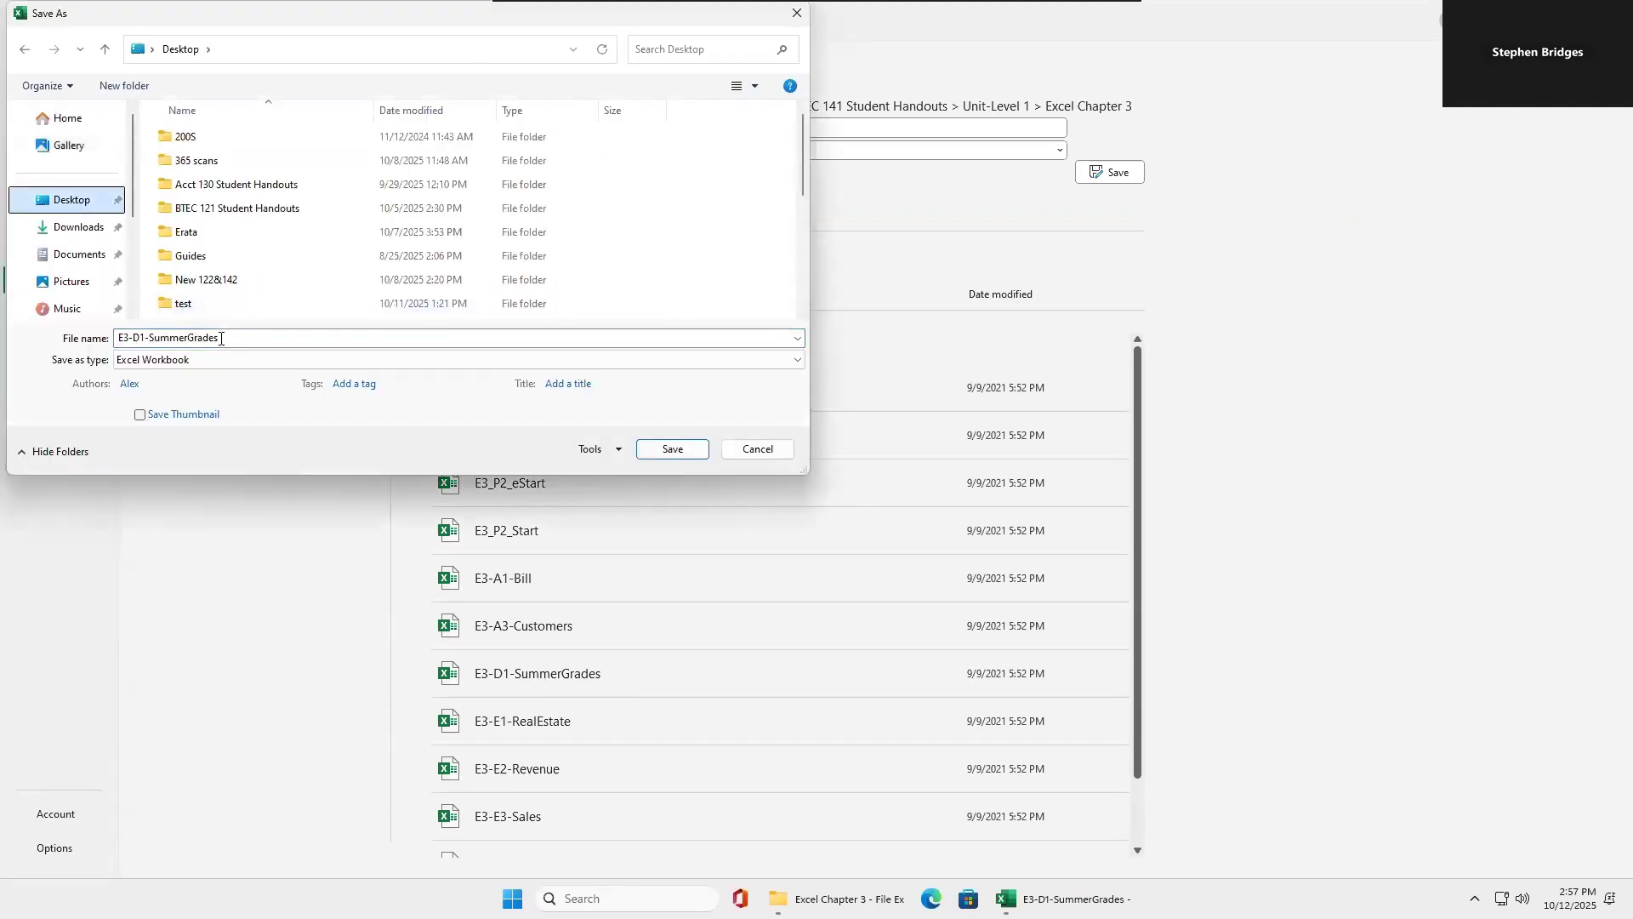
click(154, 338)
drag(153, 337, 220, 338)
text(Fa)
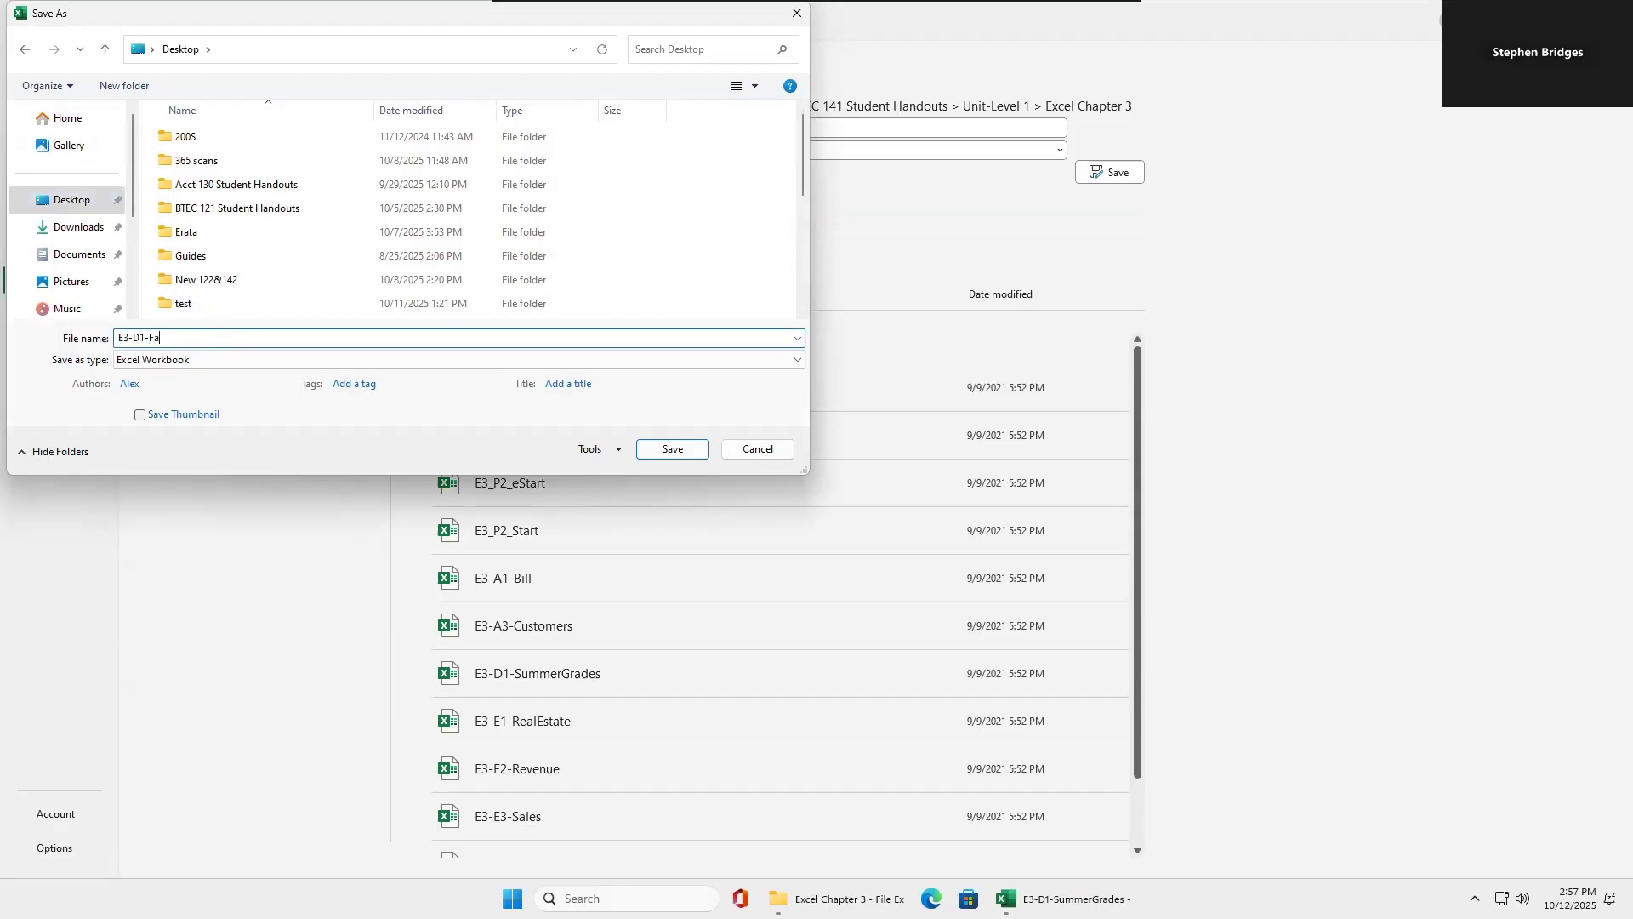
text(llGrades)
click(668, 450)
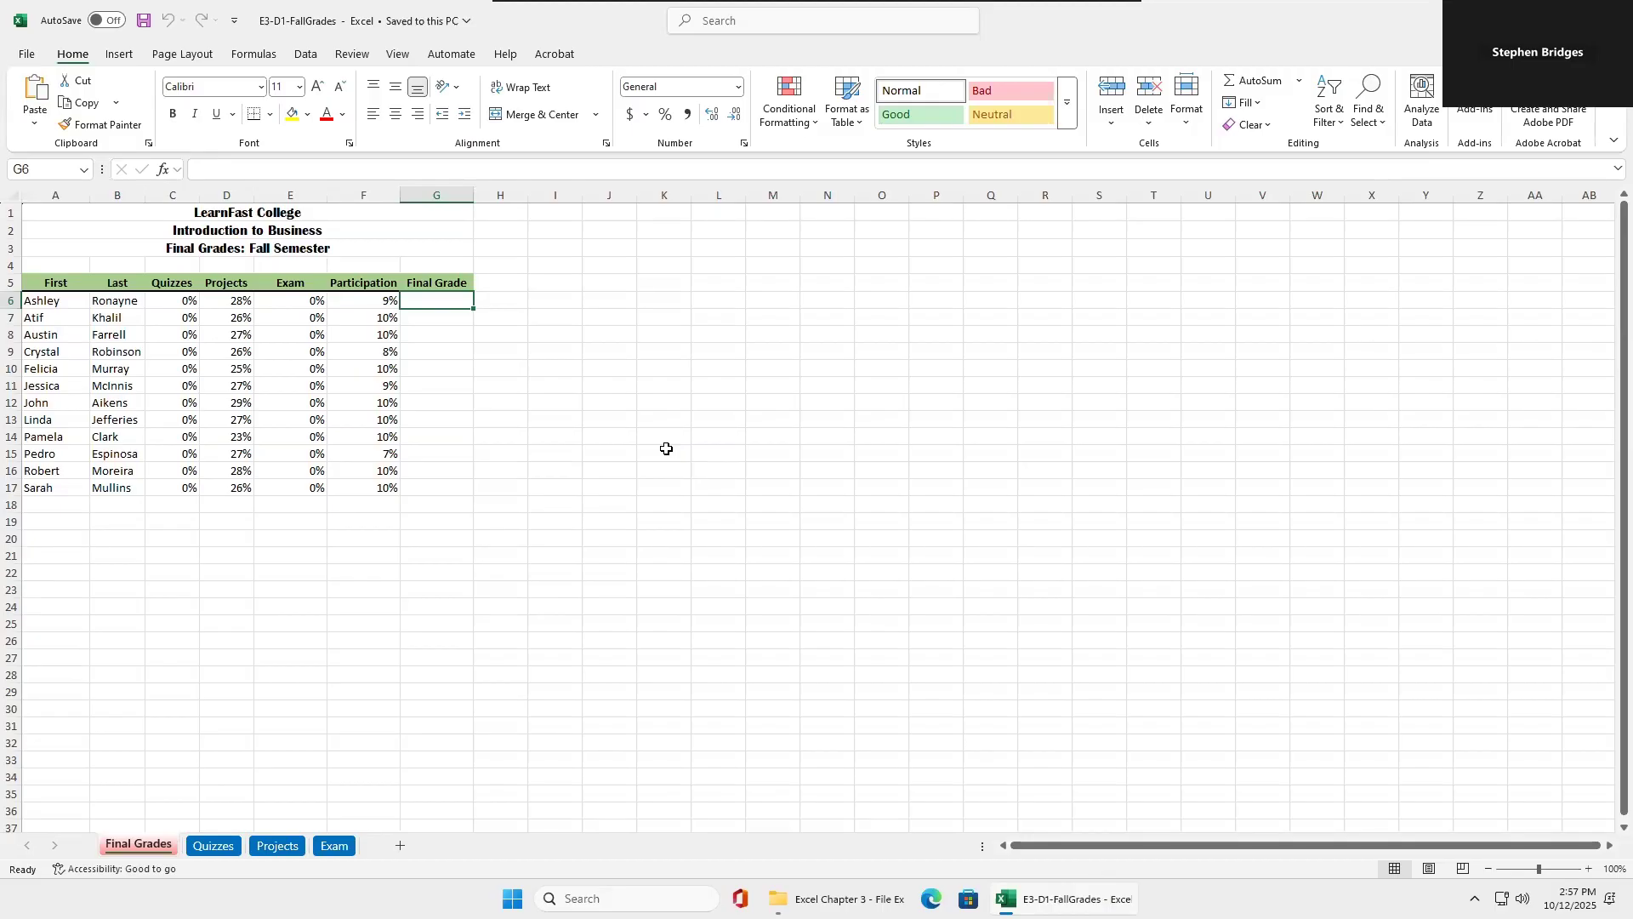
double_click(441, 301)
text(=)
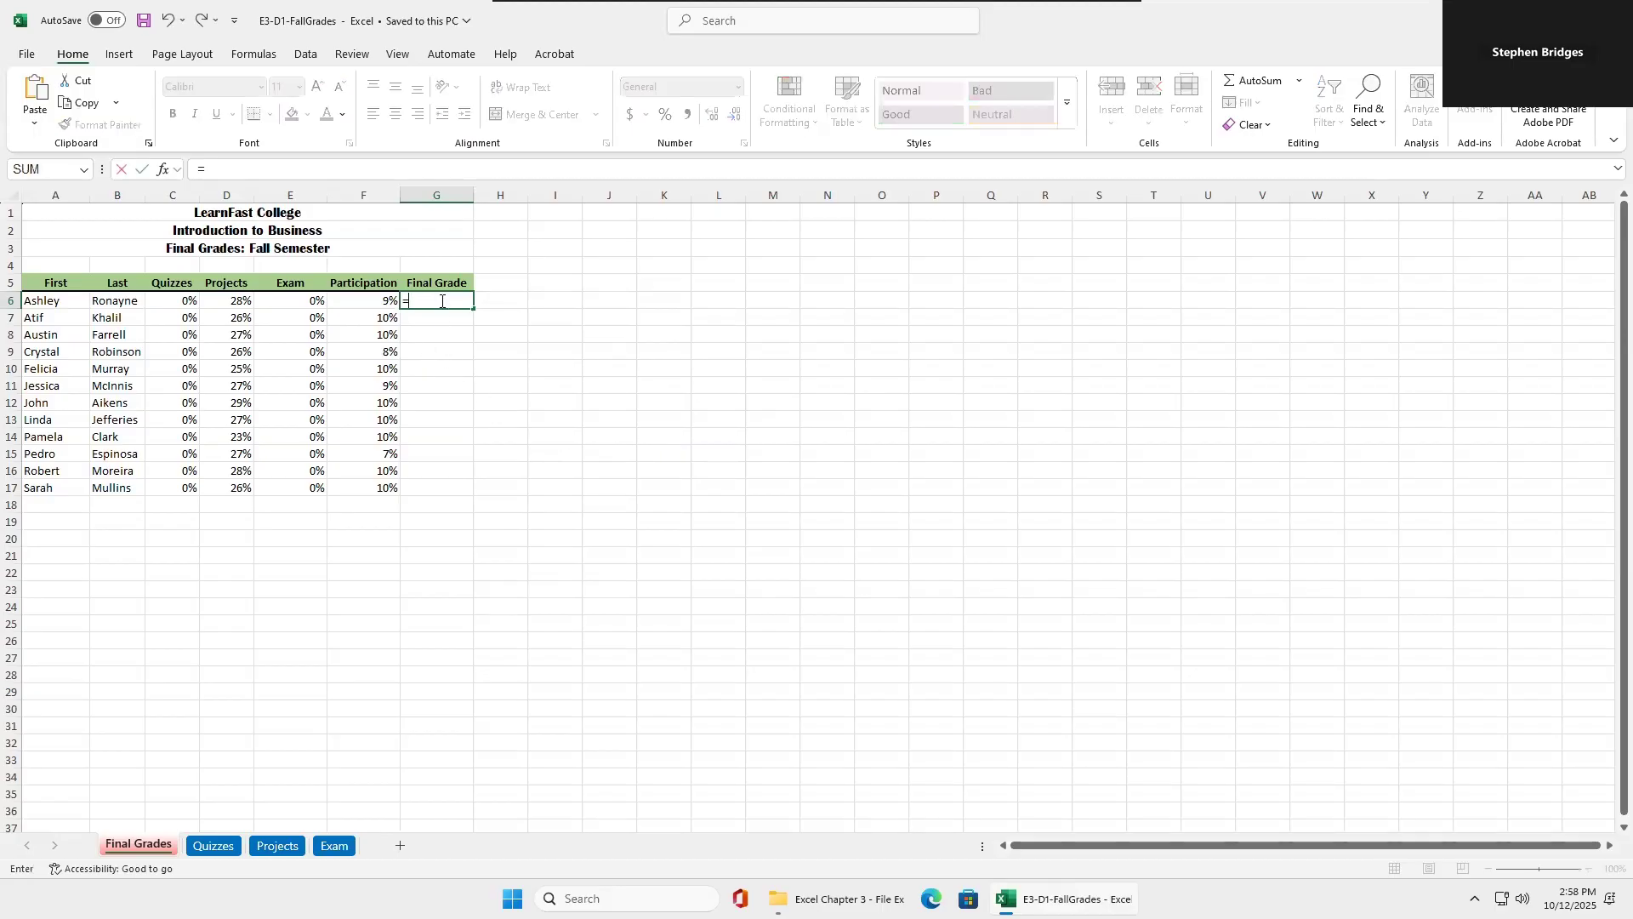
click(175, 299)
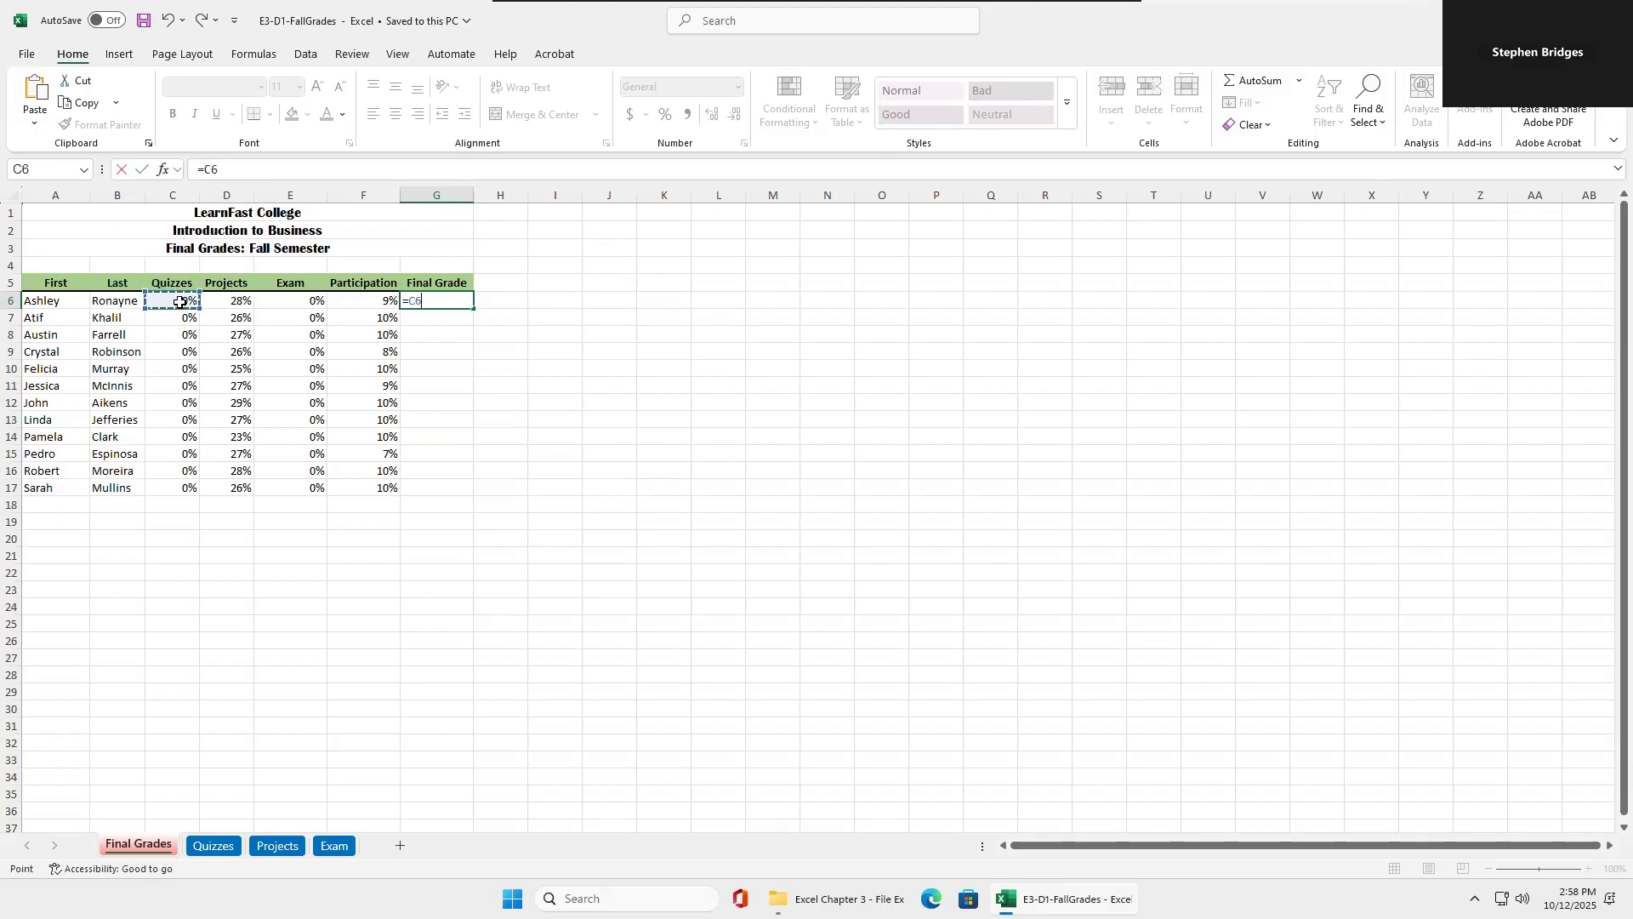
text(+)
click(275, 301)
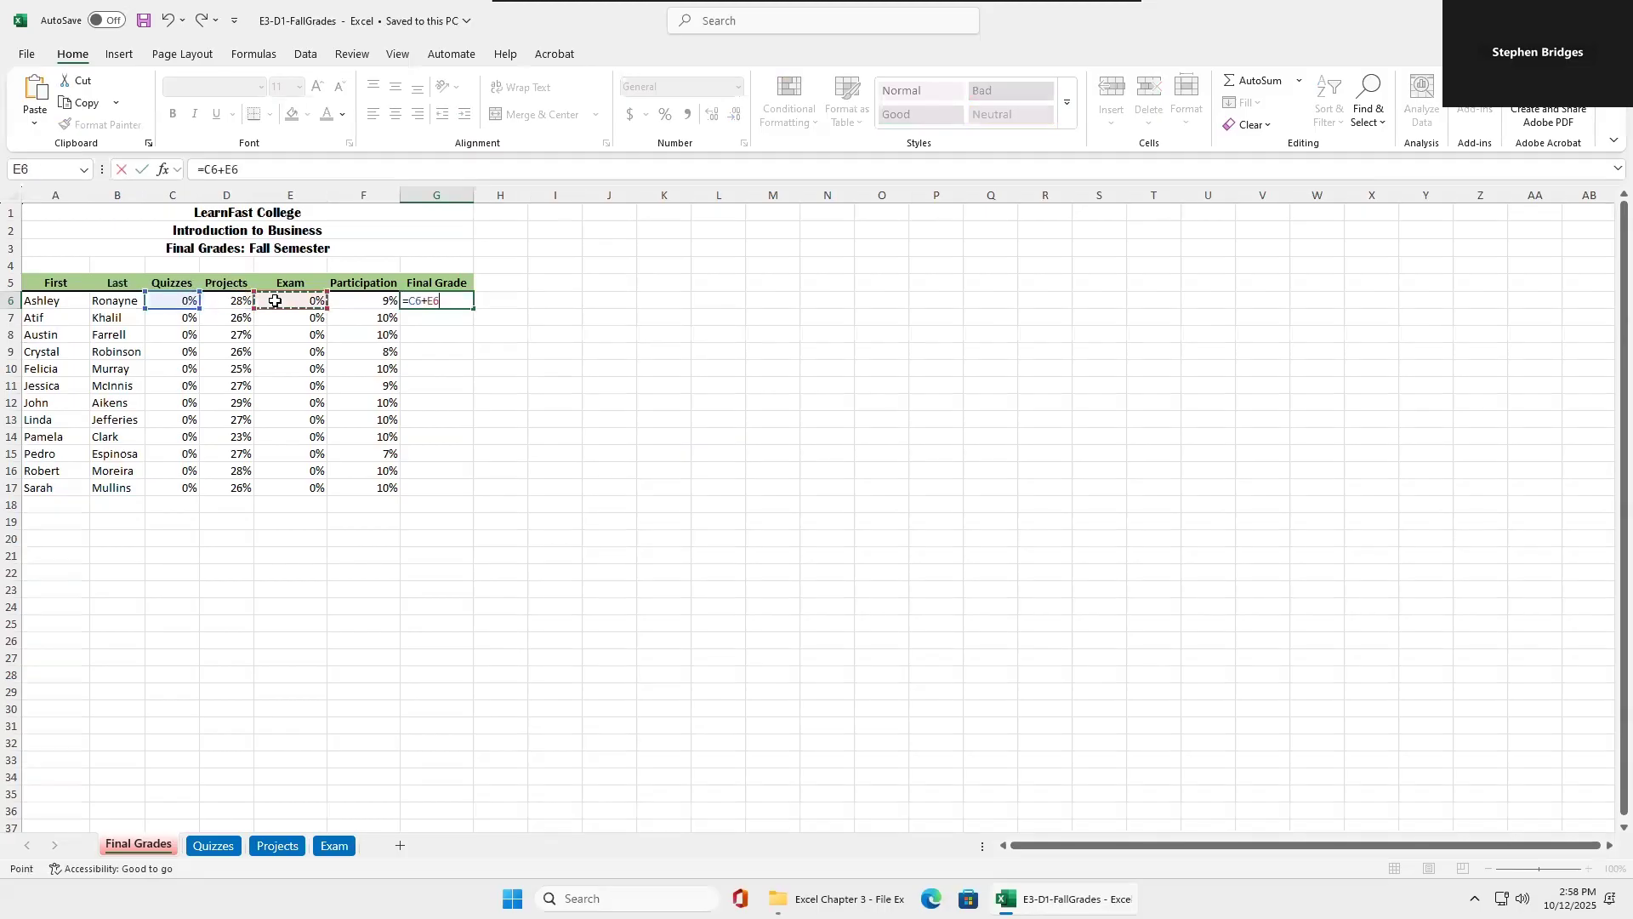
text(+)
click(349, 302)
text(+)
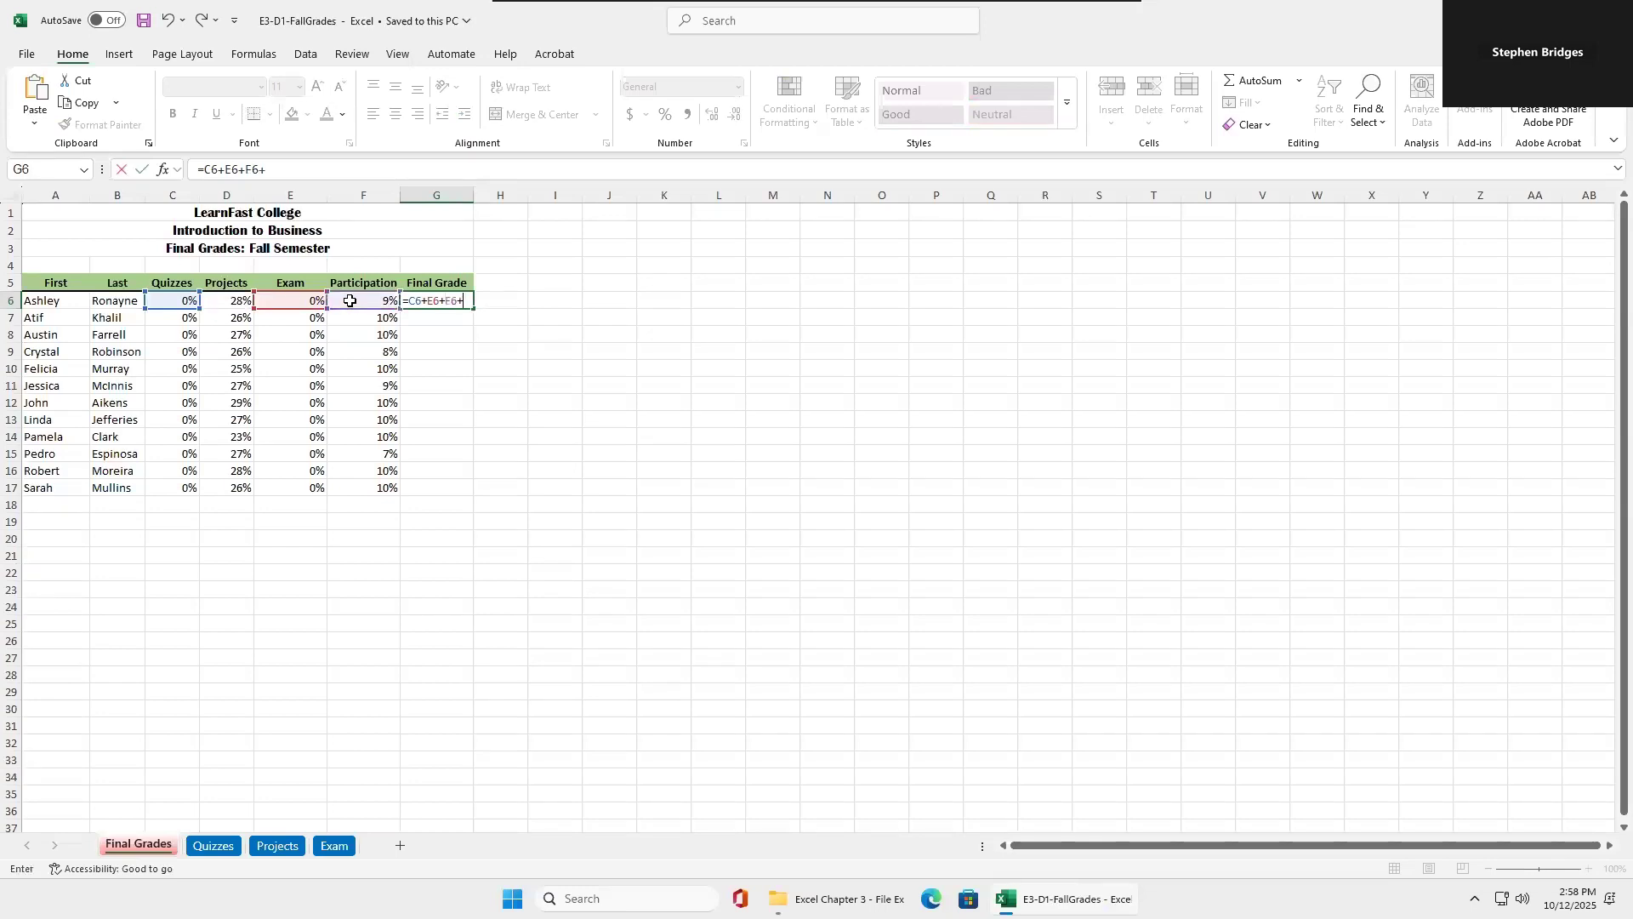
click(224, 303)
key(BackSpace)
key(BackSpace)
key(BackSpace)
key(BackSpace)
key(BackSpace)
key(BackSpace)
key(BackSpace)
key(BackSpace)
key(BackSpace)
key(BackSpace)
key(BackSpace)
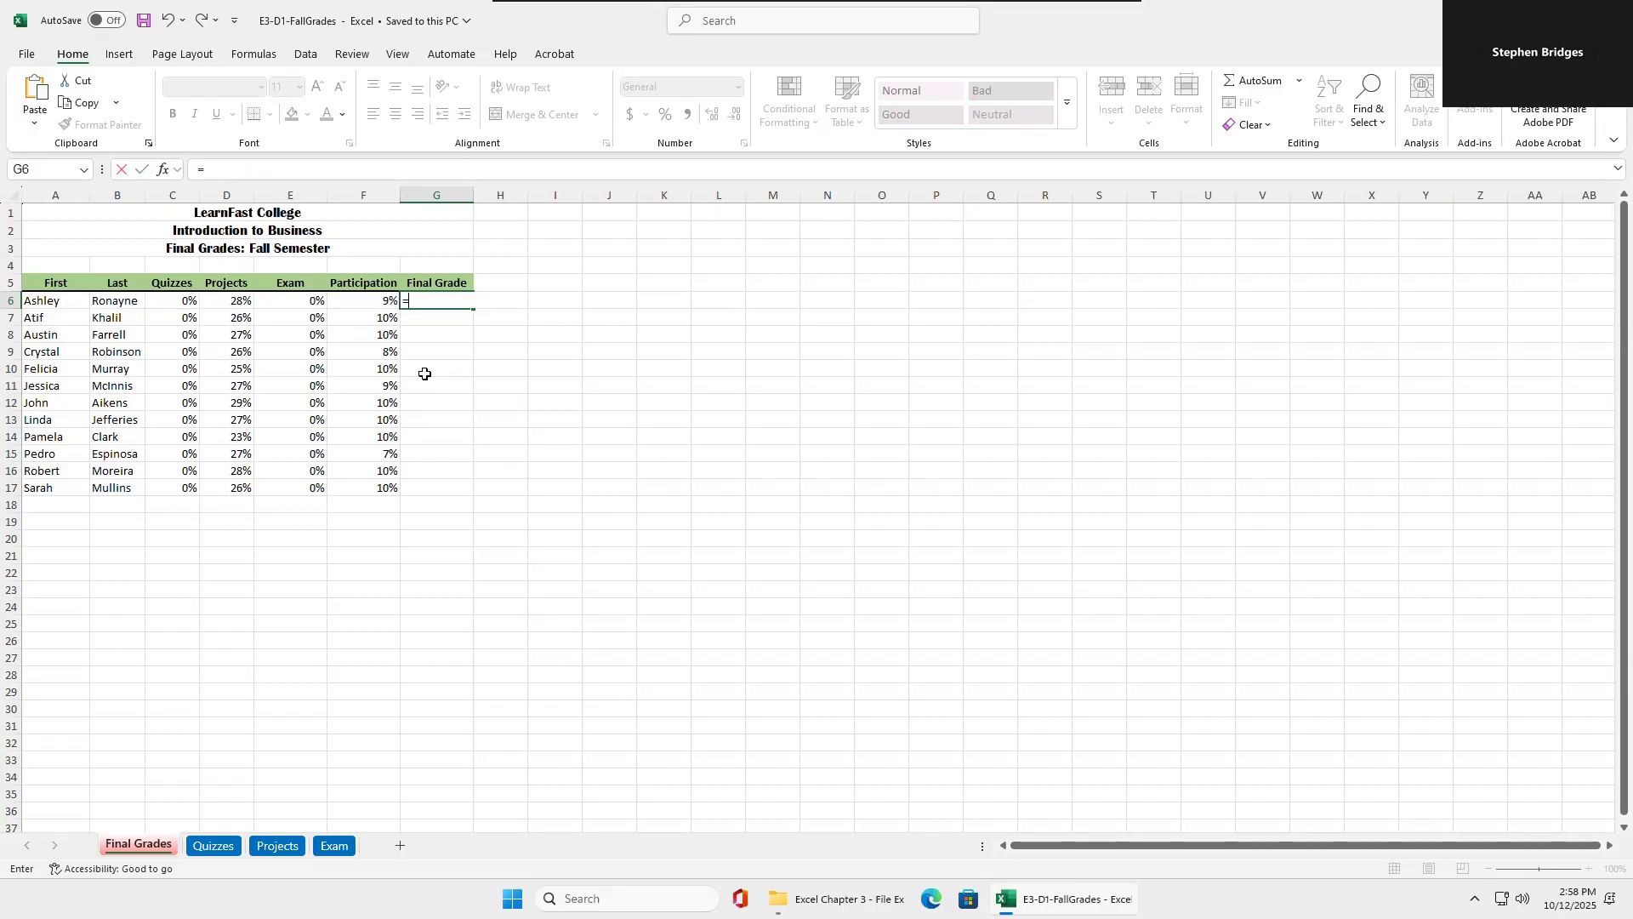
Complete the first student's Final Grade formula in G6 as =SUM(C6:F6).
text(sum)
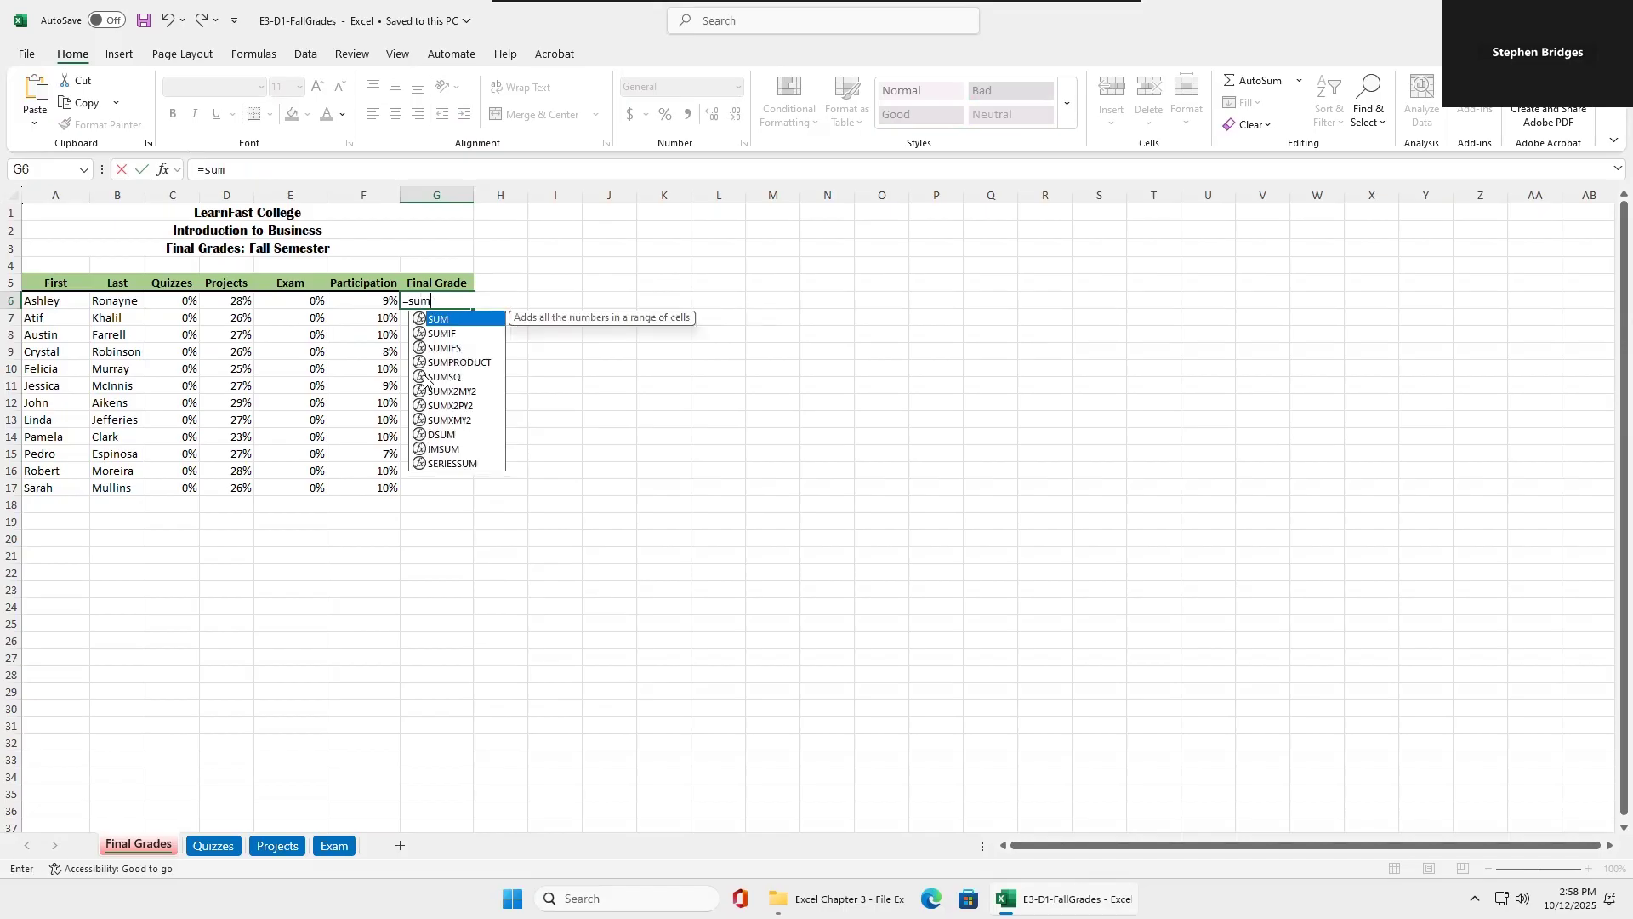
double_click(442, 320)
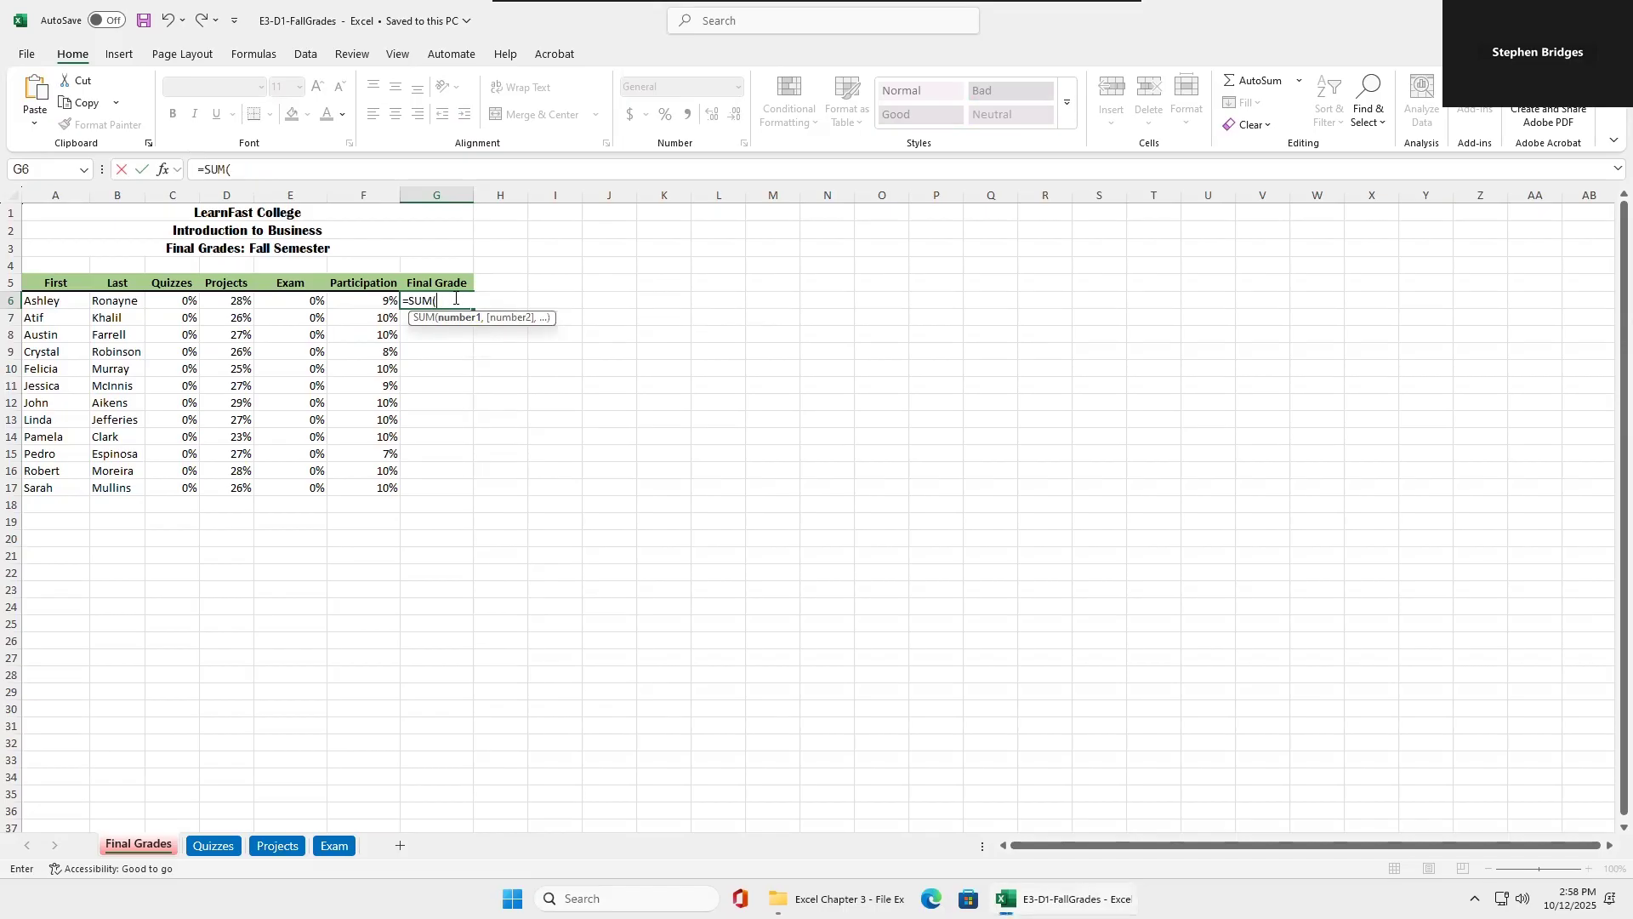
click(176, 300)
drag(176, 299, 357, 302)
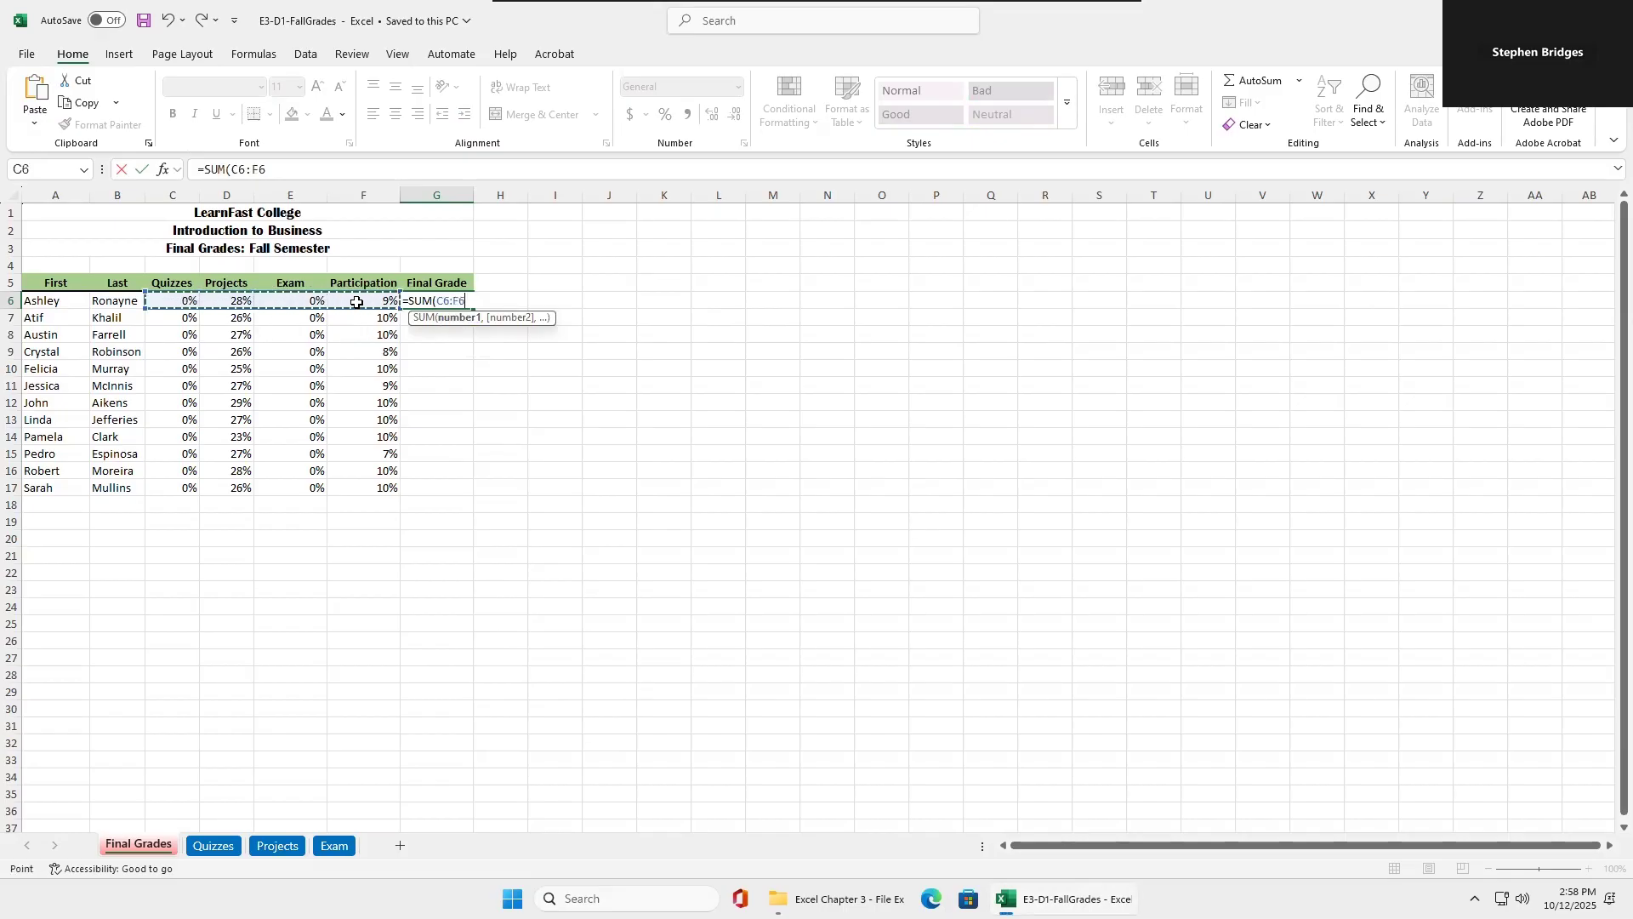
text())
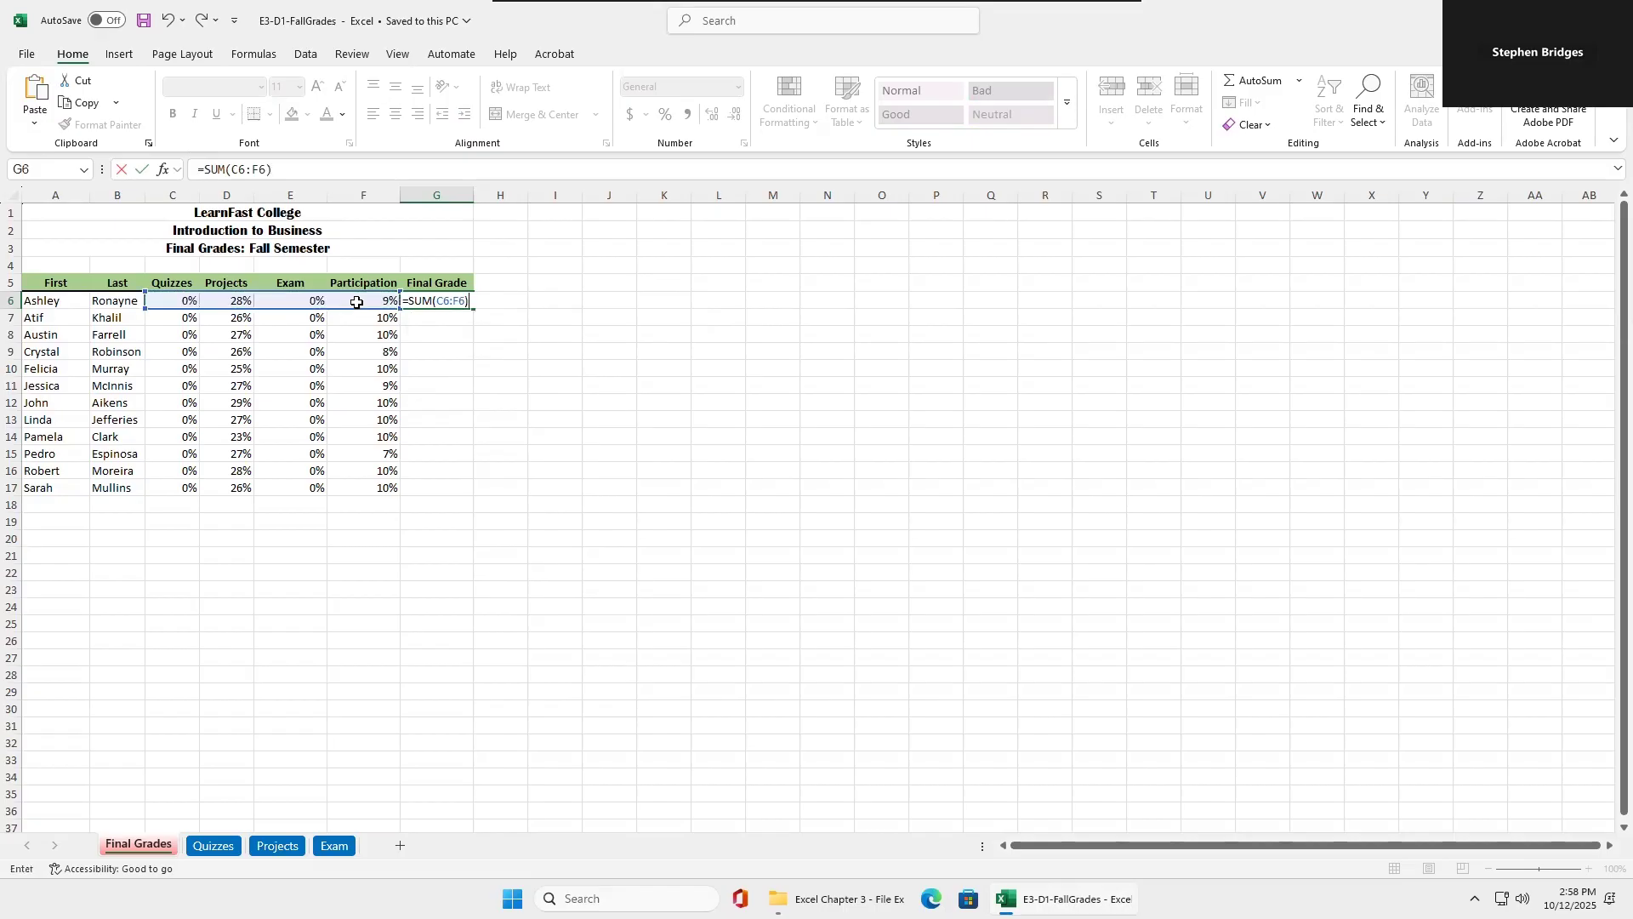
key(Return)
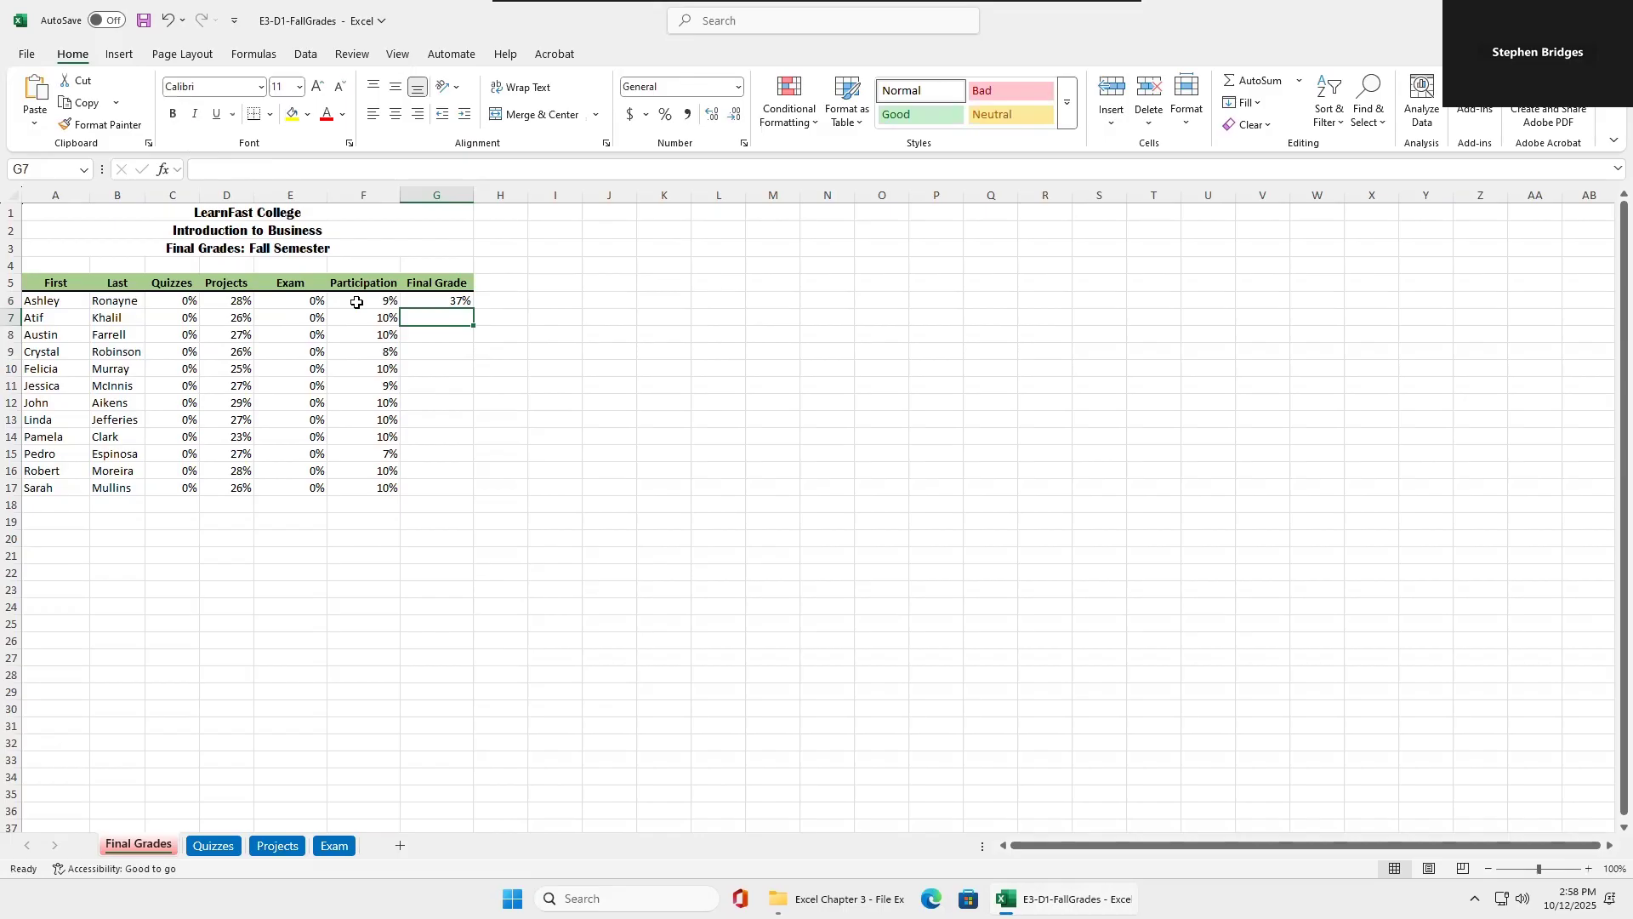
Enter =SUM(C7:F7) in G7 and fill the two Final Grade formulas down through G17.
click(429, 300)
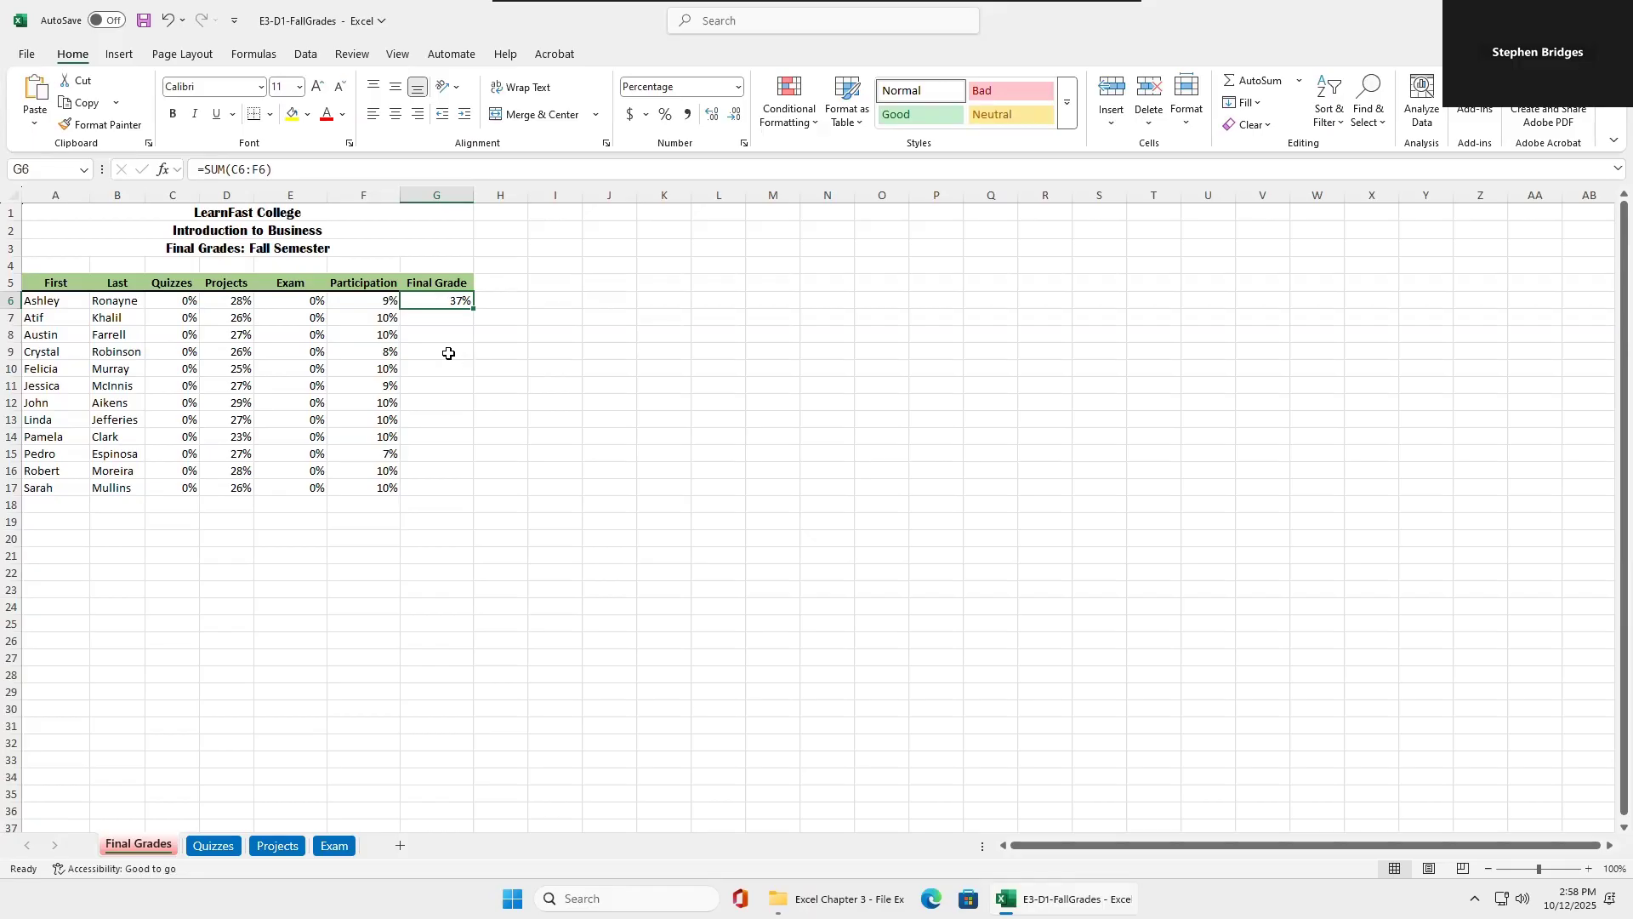
click(439, 325)
text(=)
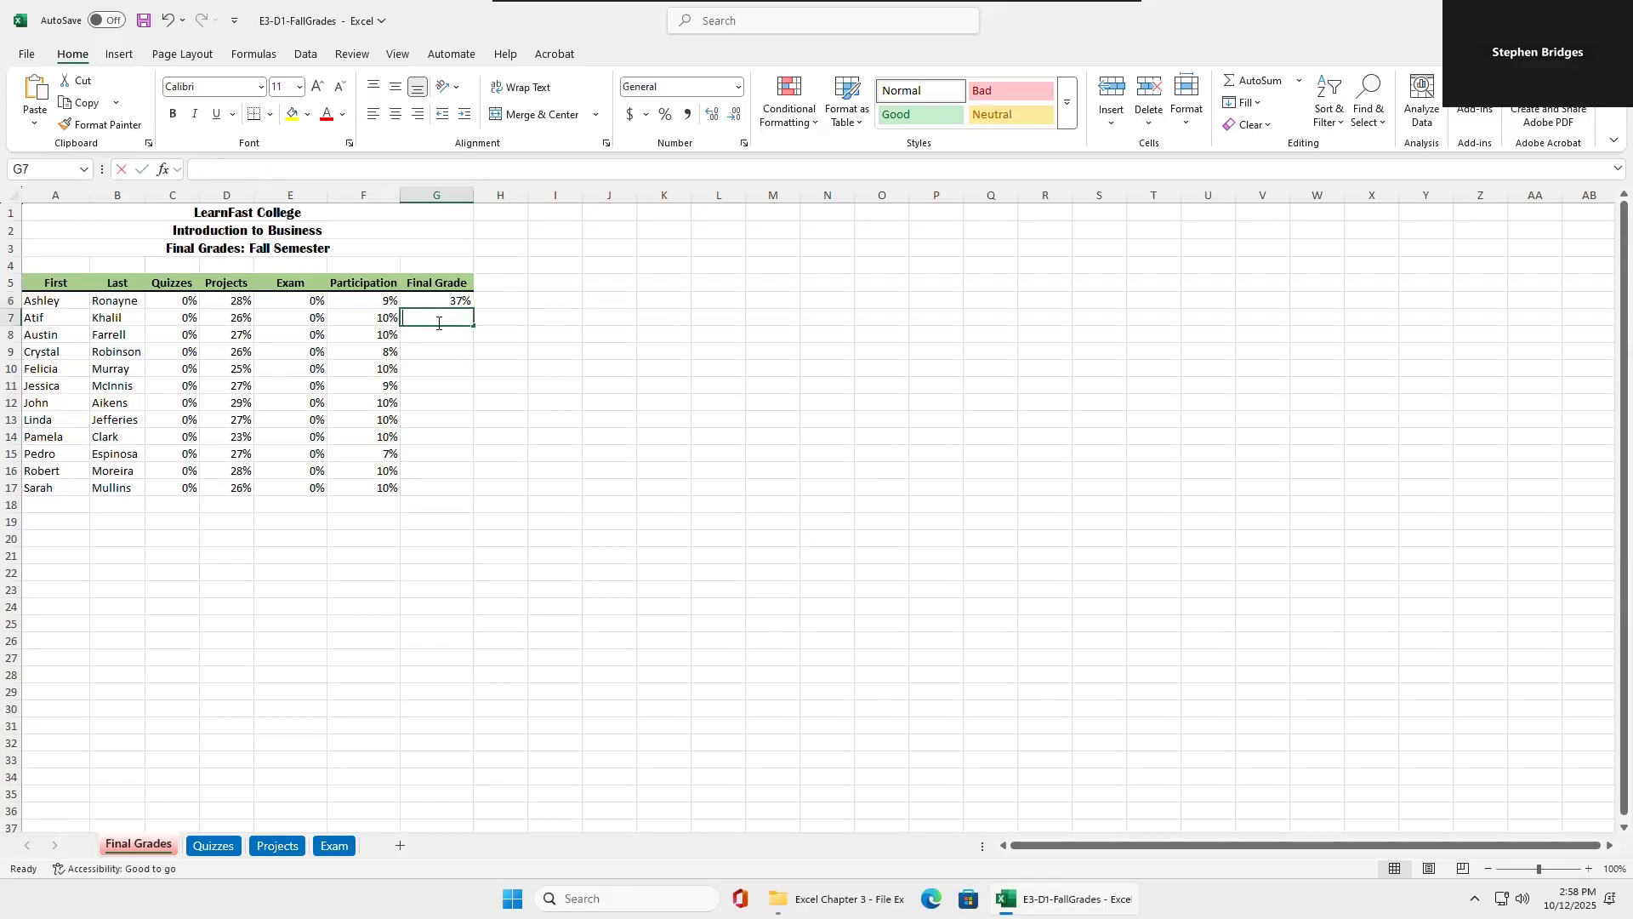
text(sum)
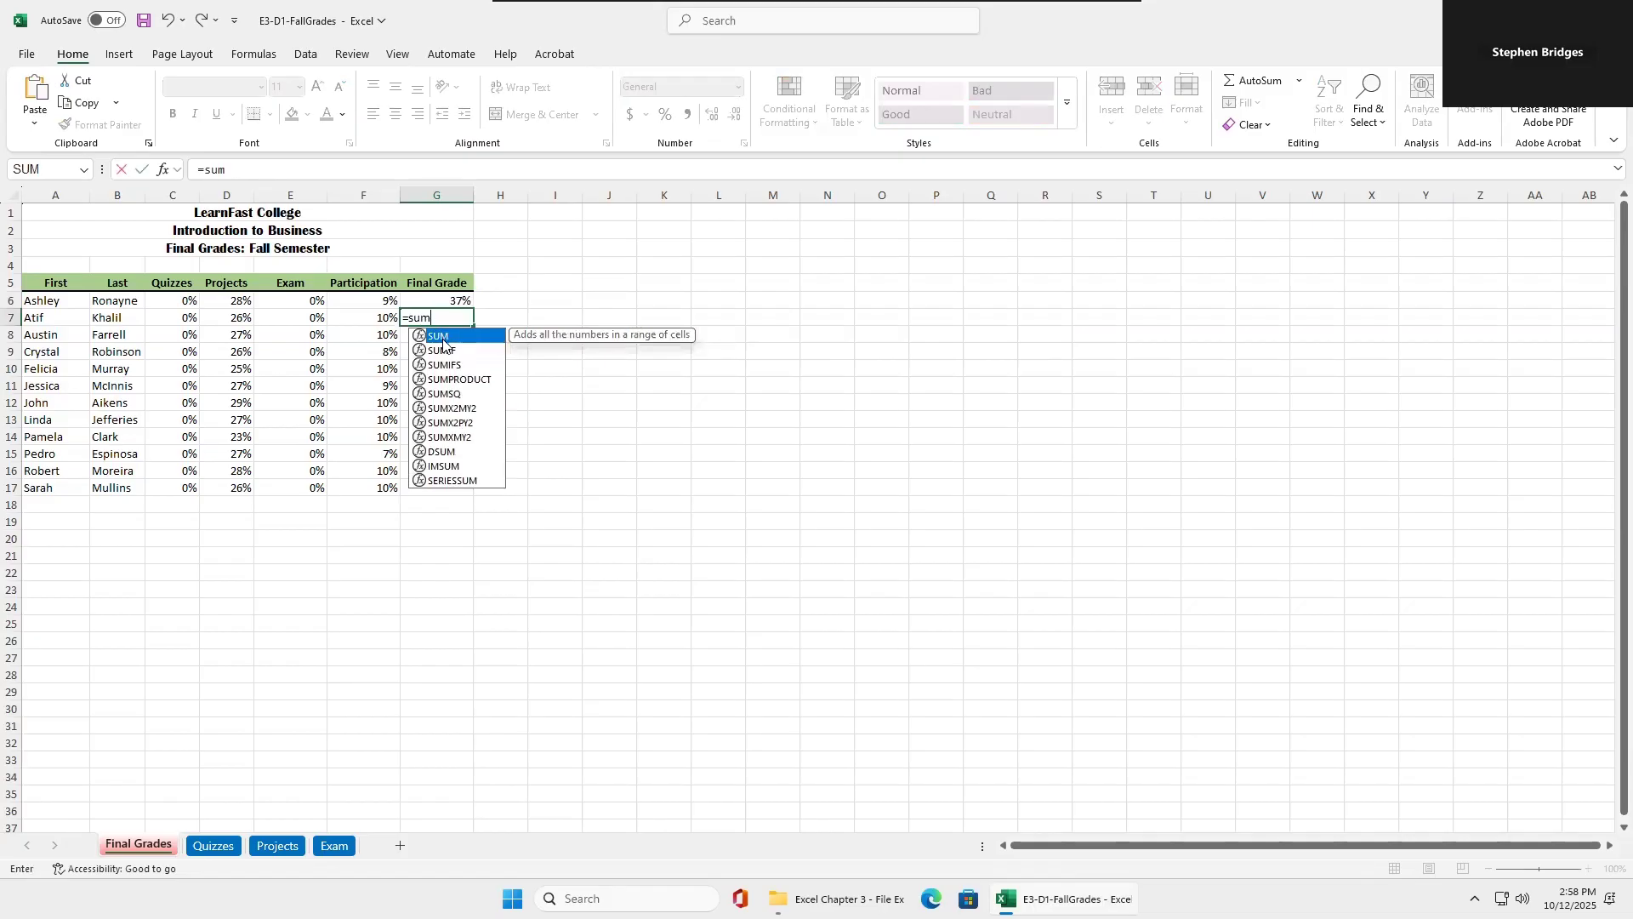
double_click(441, 338)
drag(174, 317, 366, 315)
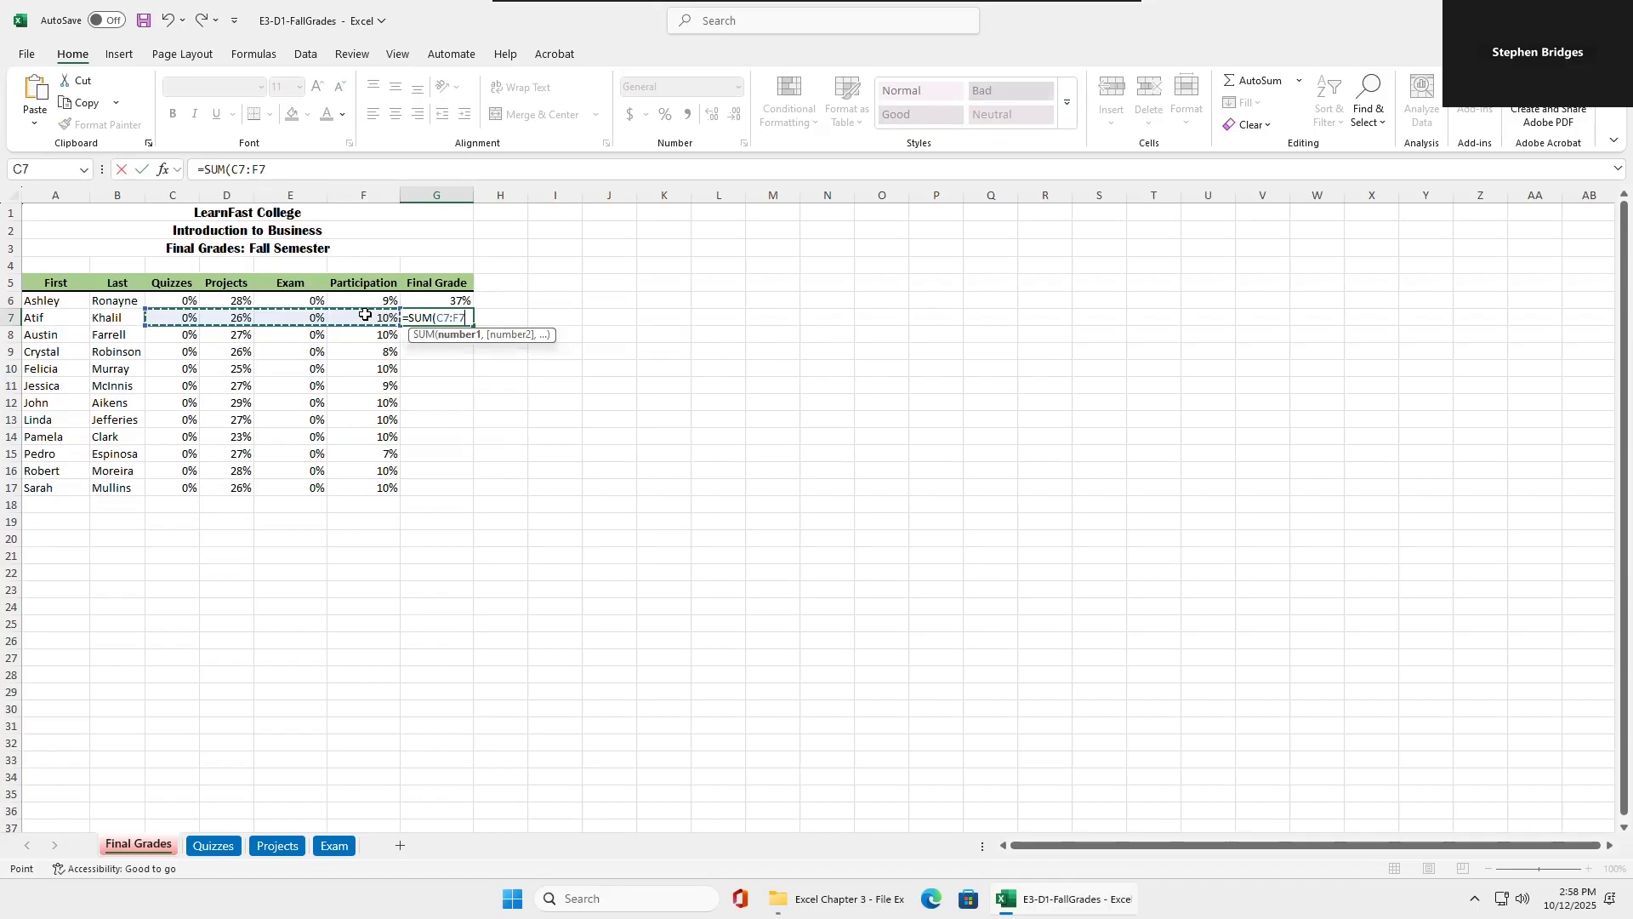
key(Return)
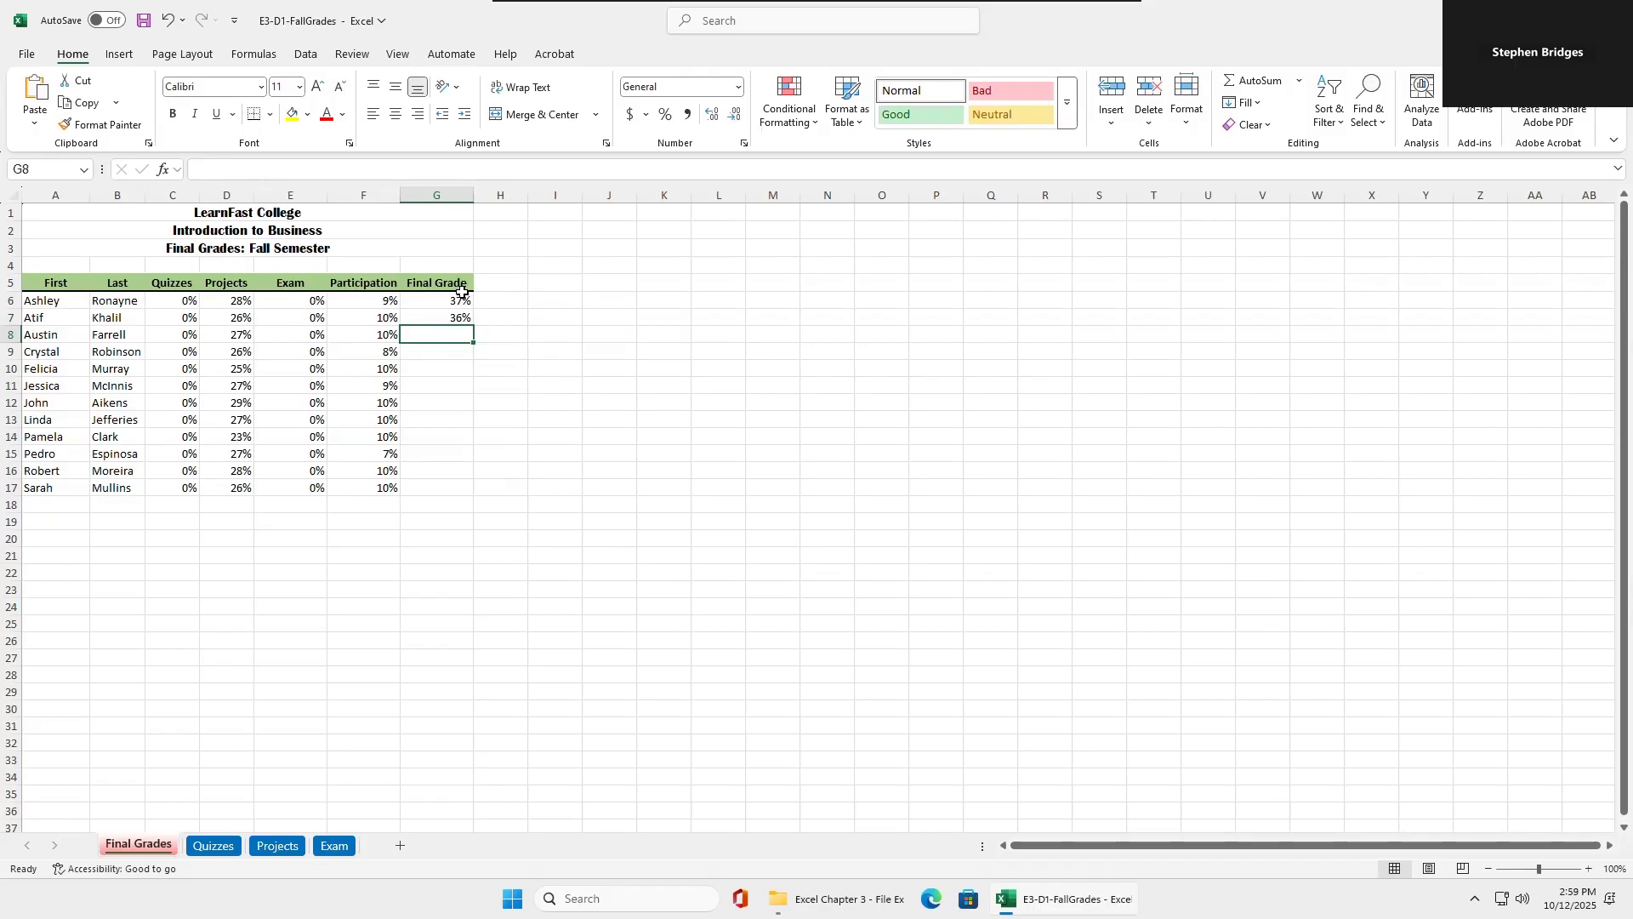
drag(462, 299, 460, 317)
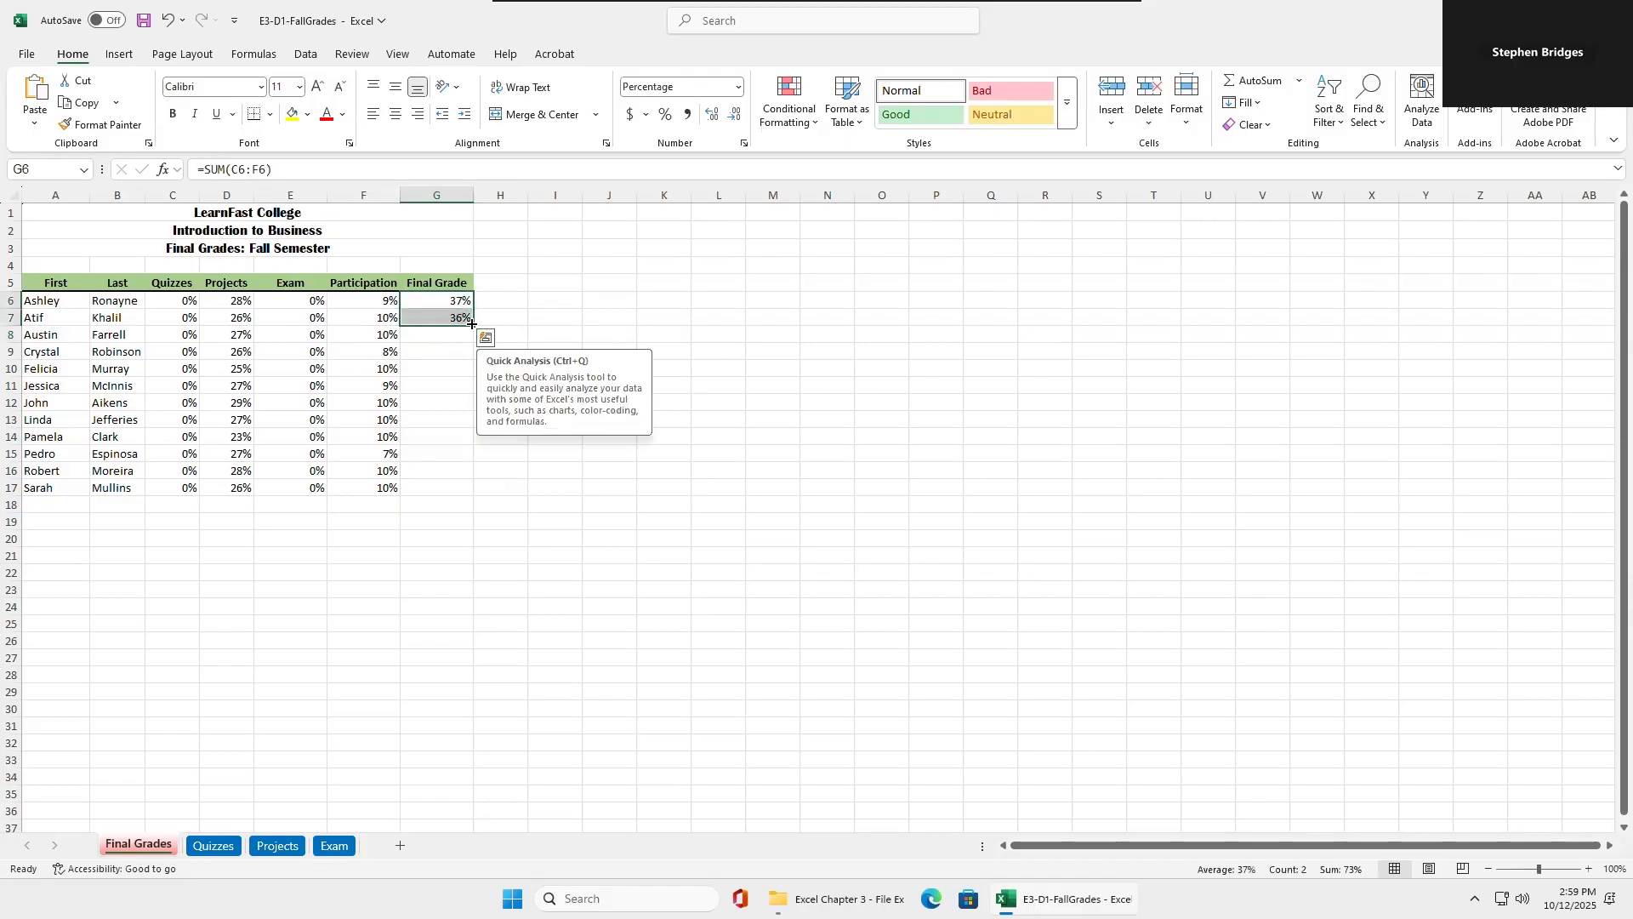
double_click(474, 326)
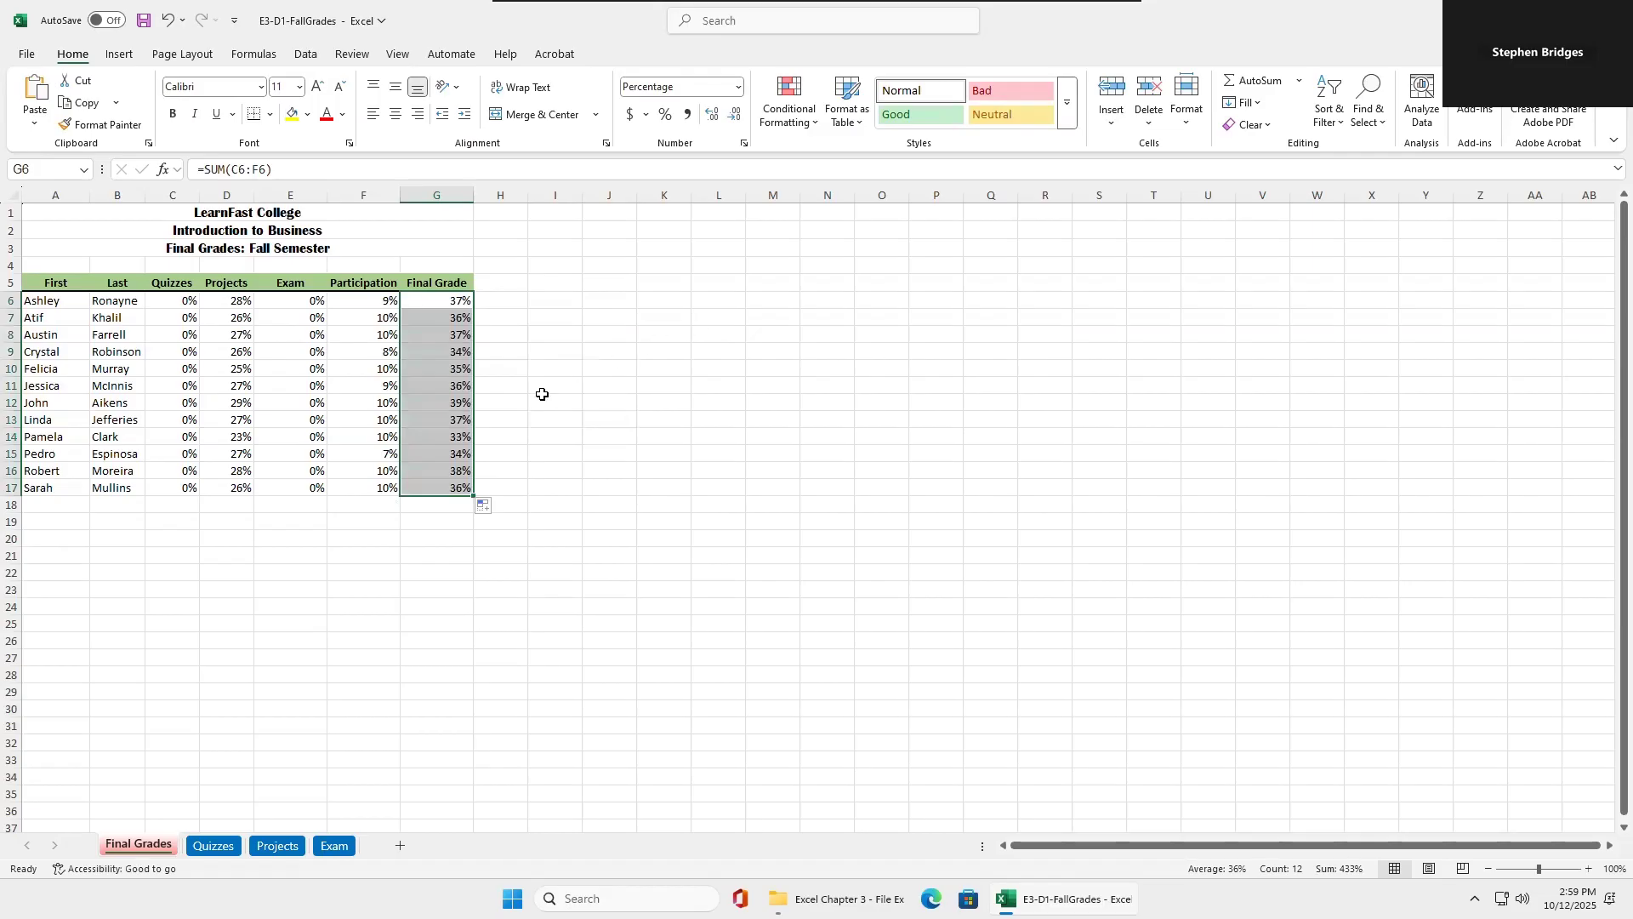
Check the SUM formulas in cells throughout the Final Grade column, comparing the row references used for each student.
click(421, 337)
click(425, 318)
click(425, 302)
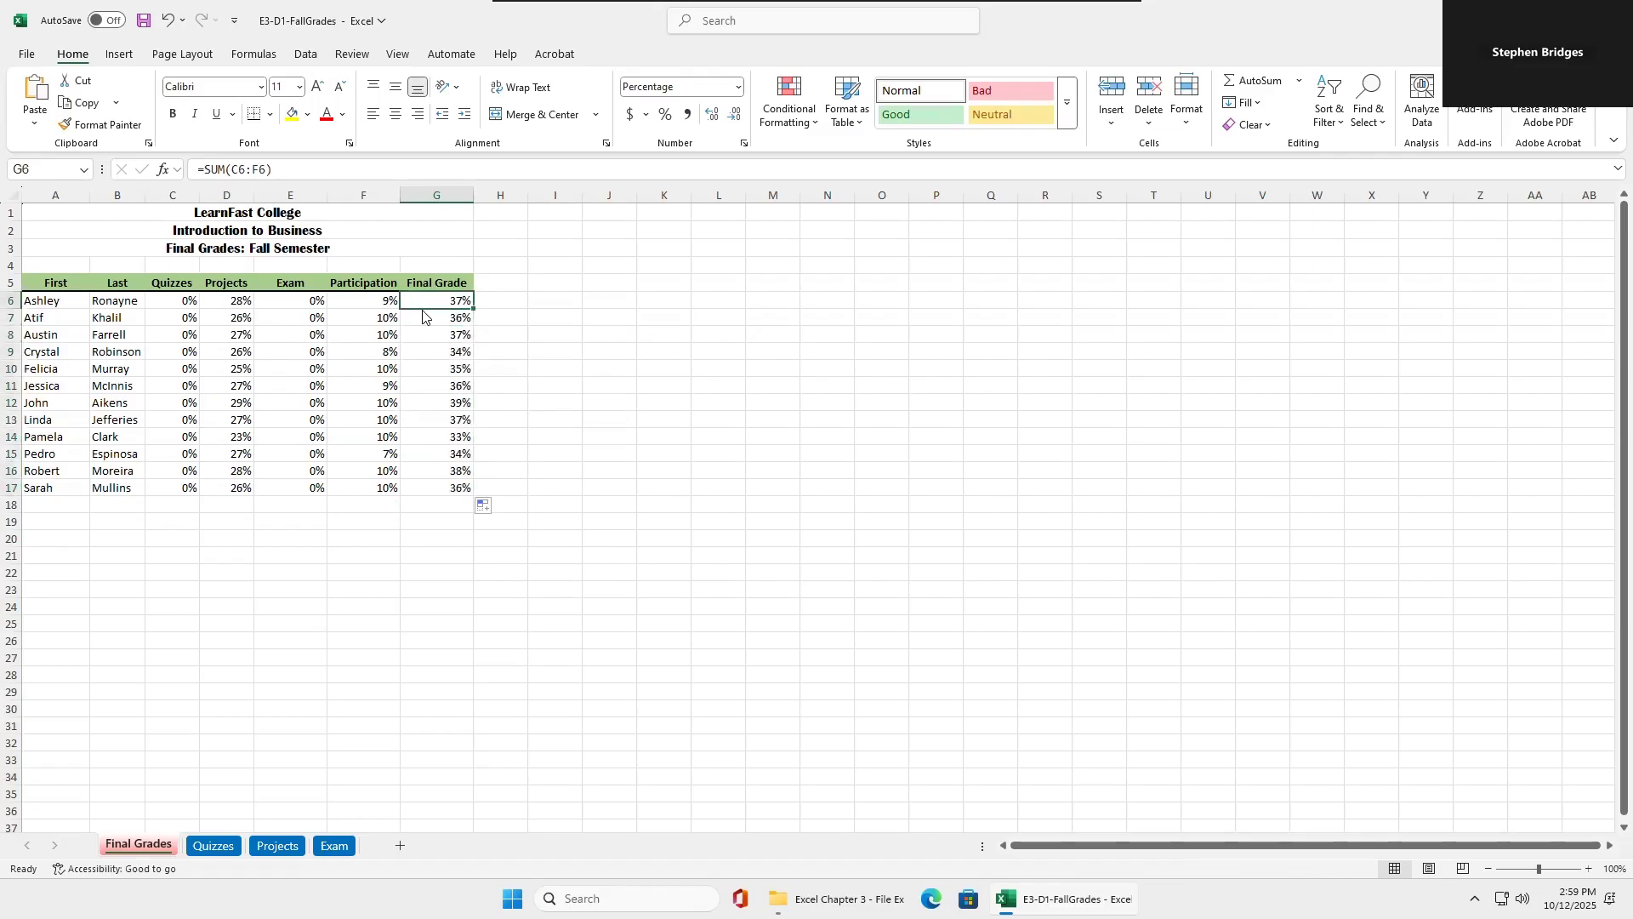
click(435, 423)
click(436, 467)
click(437, 492)
click(436, 405)
click(433, 320)
click(432, 303)
click(433, 321)
click(434, 335)
click(434, 351)
click(435, 385)
click(435, 436)
click(438, 453)
click(438, 488)
click(437, 301)
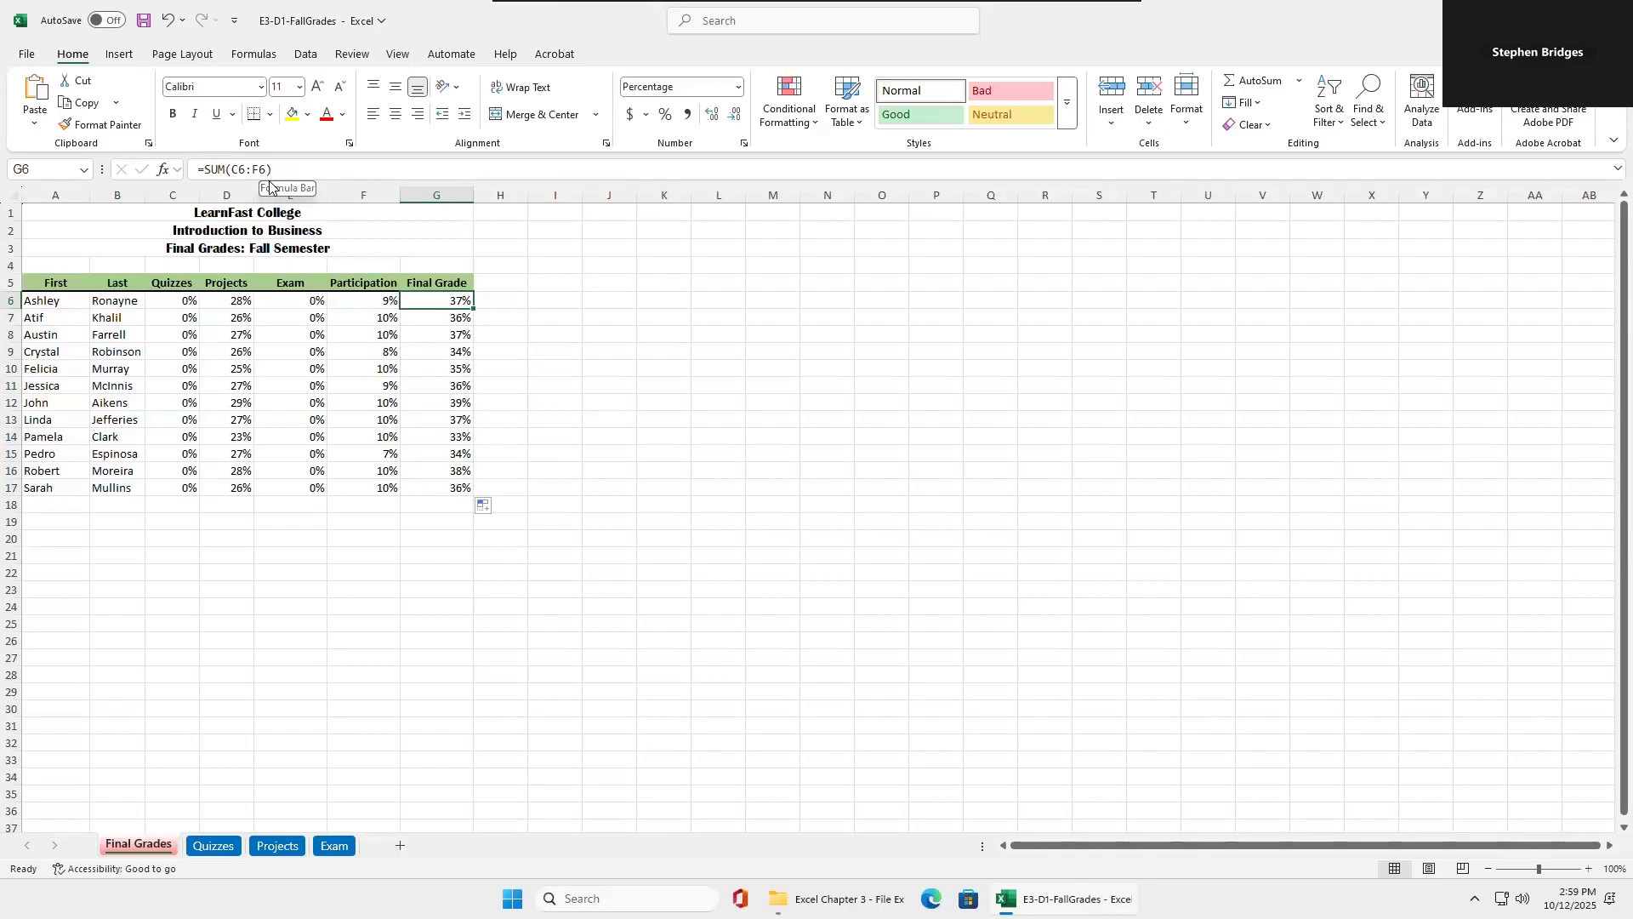
click(439, 320)
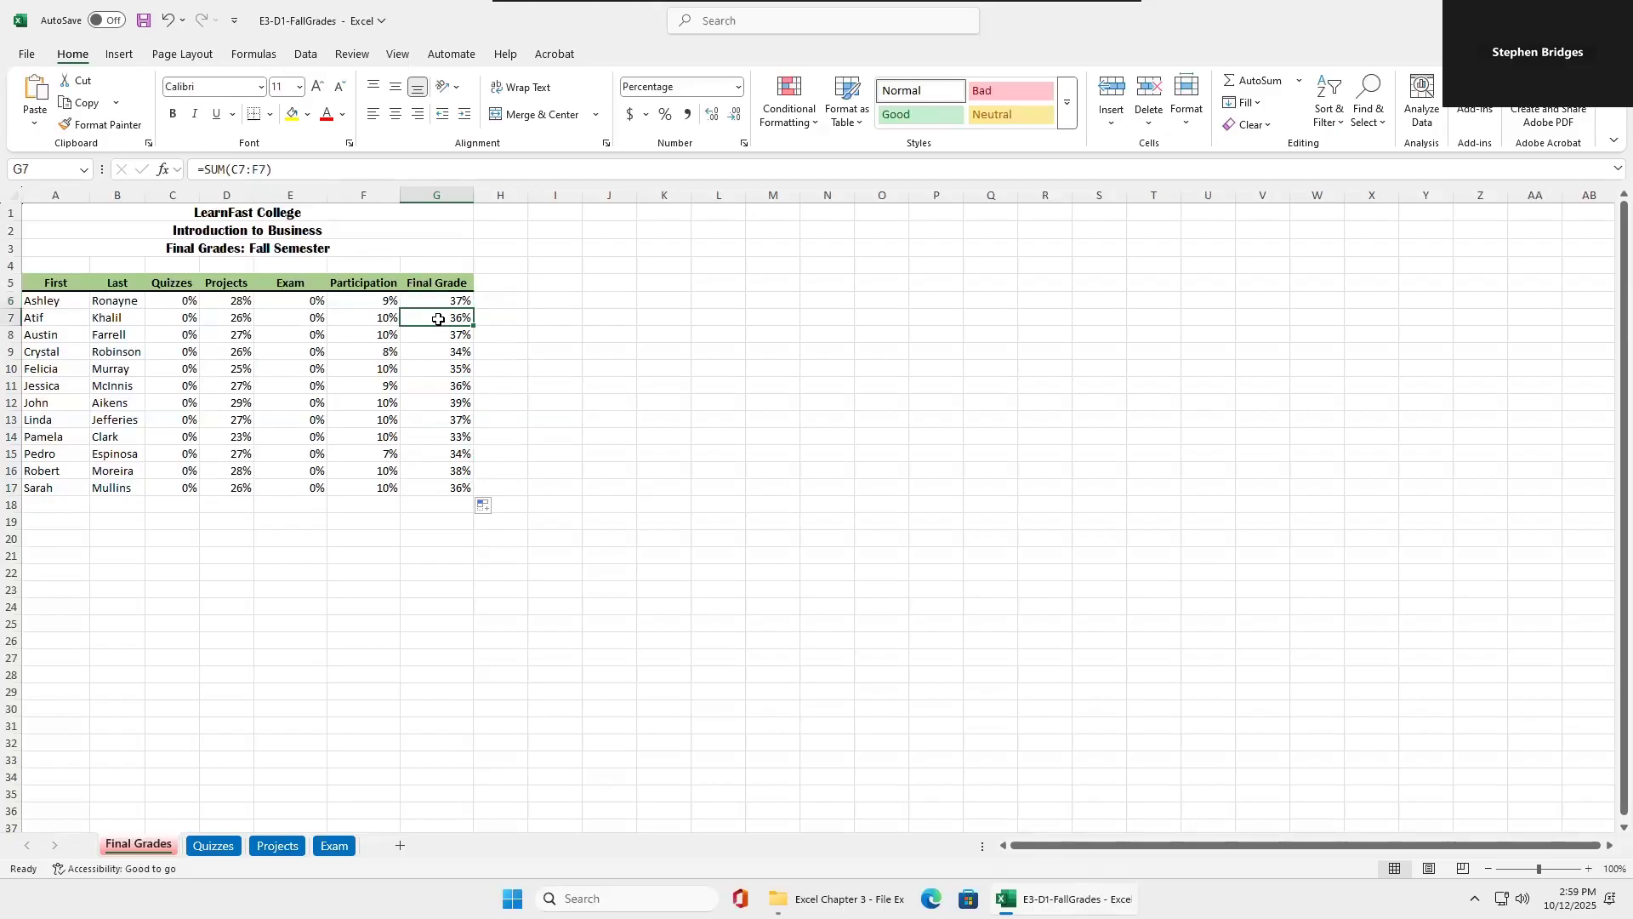
click(429, 332)
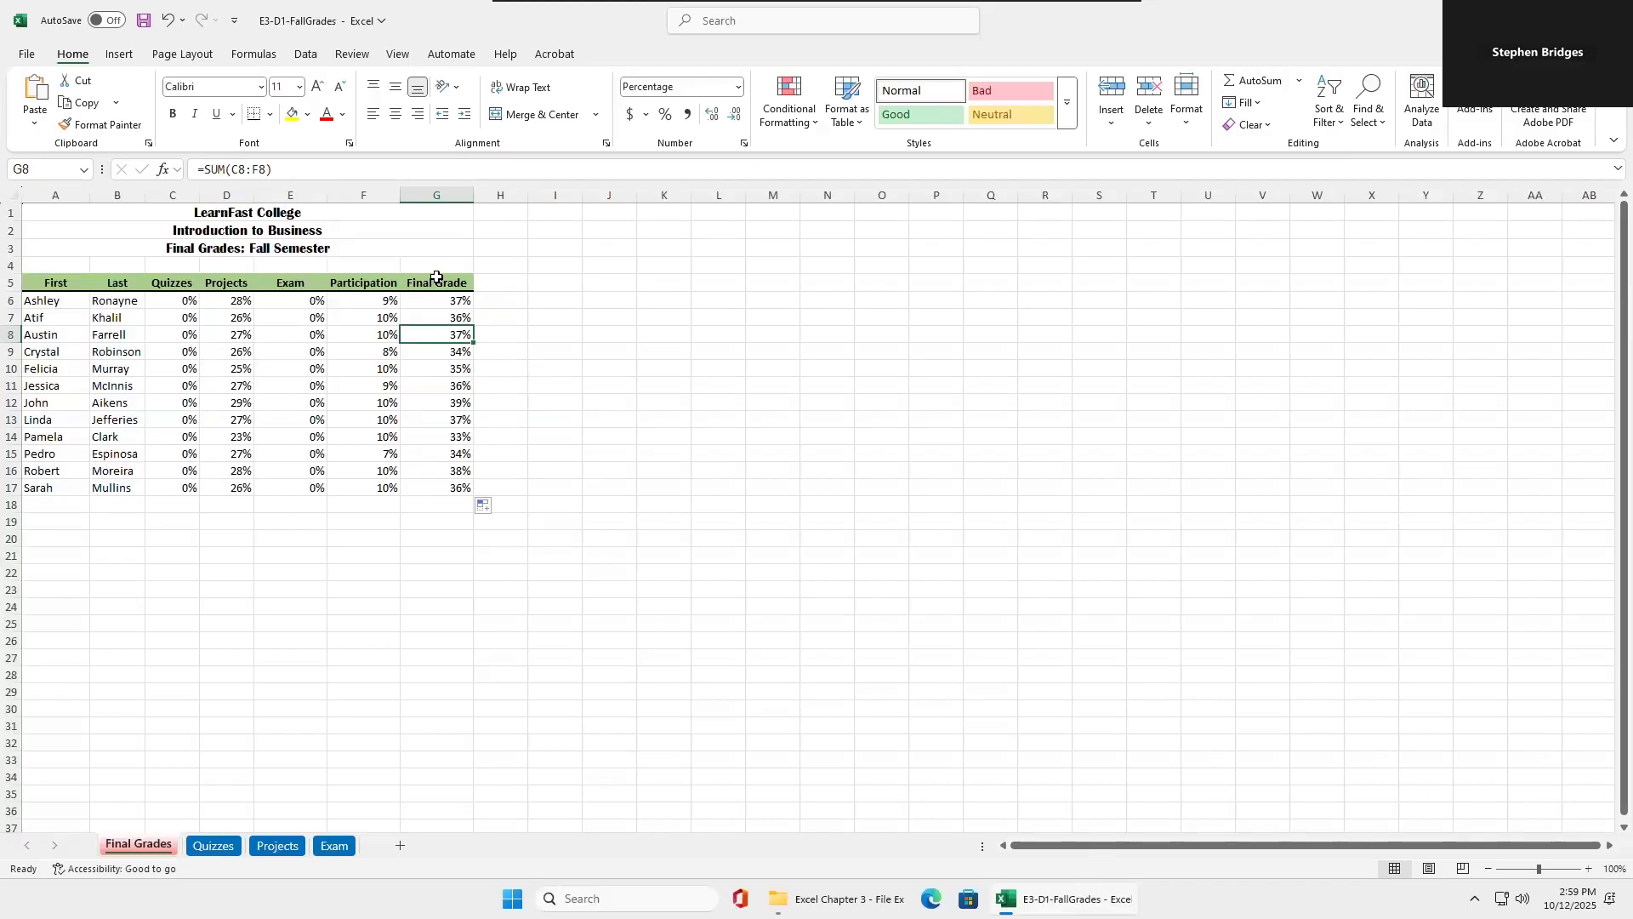
On the Quizzes sheet, use AutoSum to enter =SUM(C6:G6) in Quiz Total cell H6.
click(223, 848)
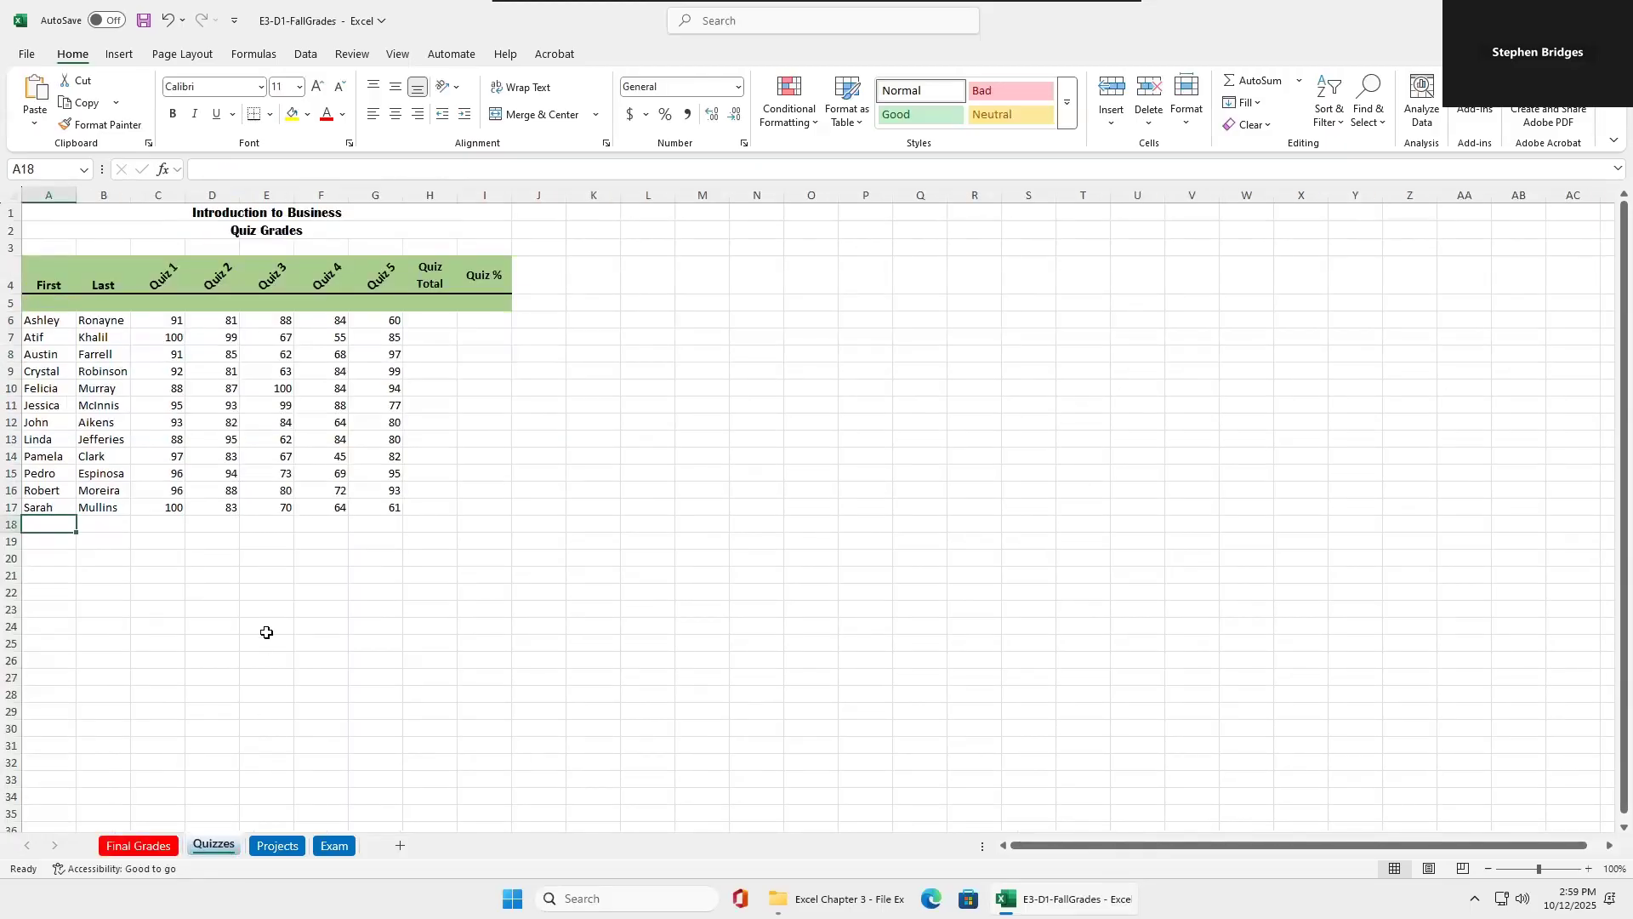
click(430, 322)
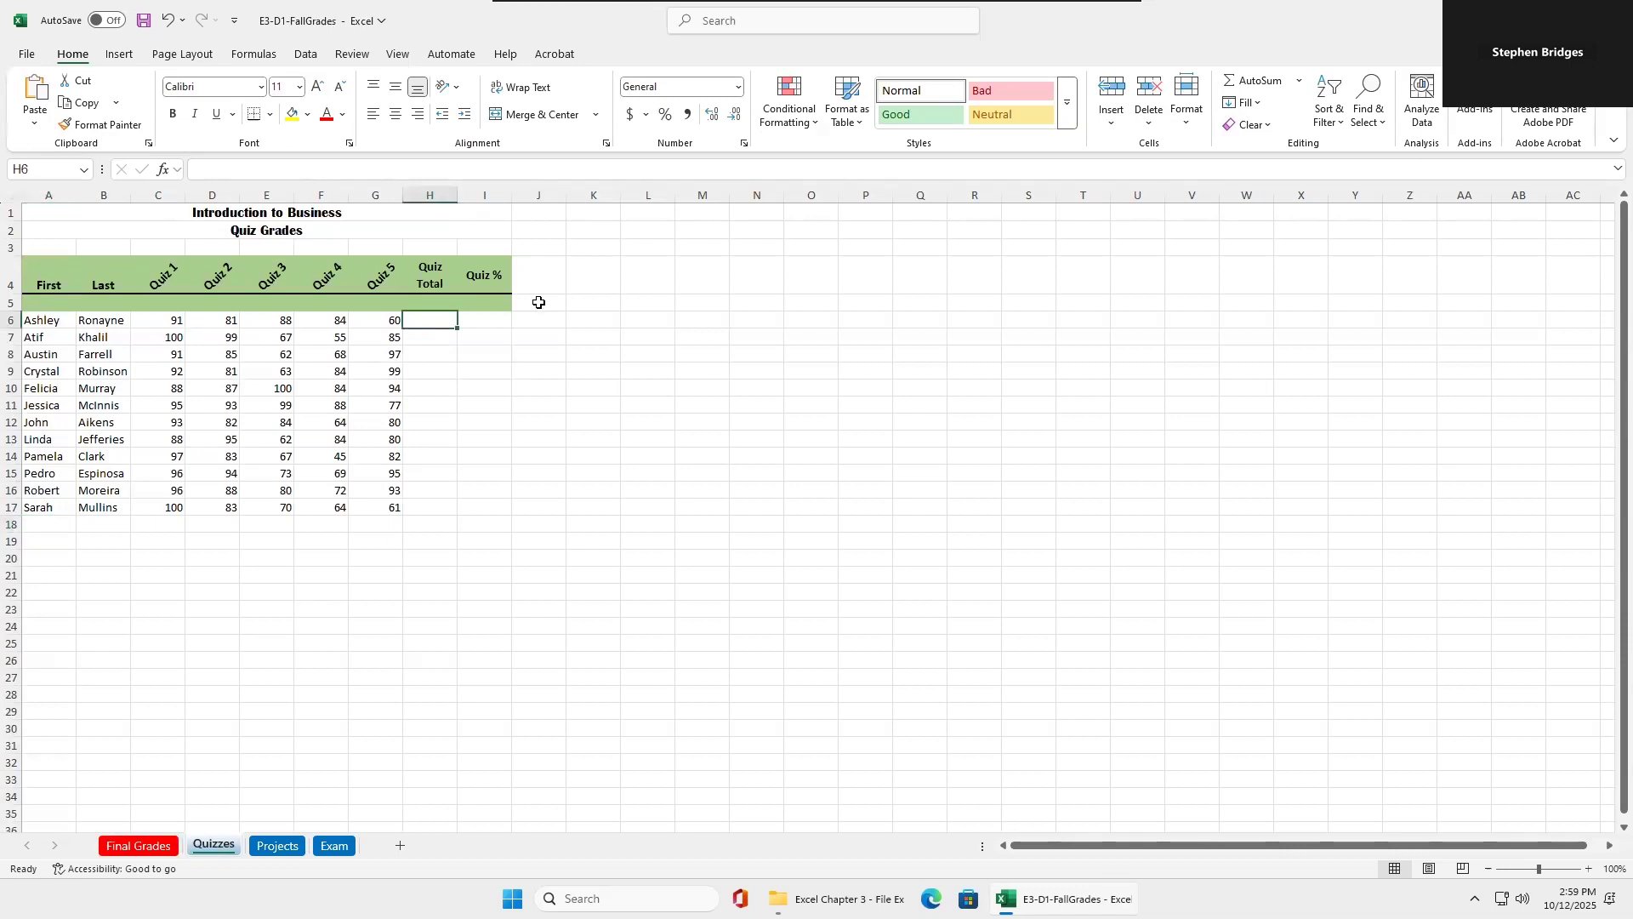
click(1299, 84)
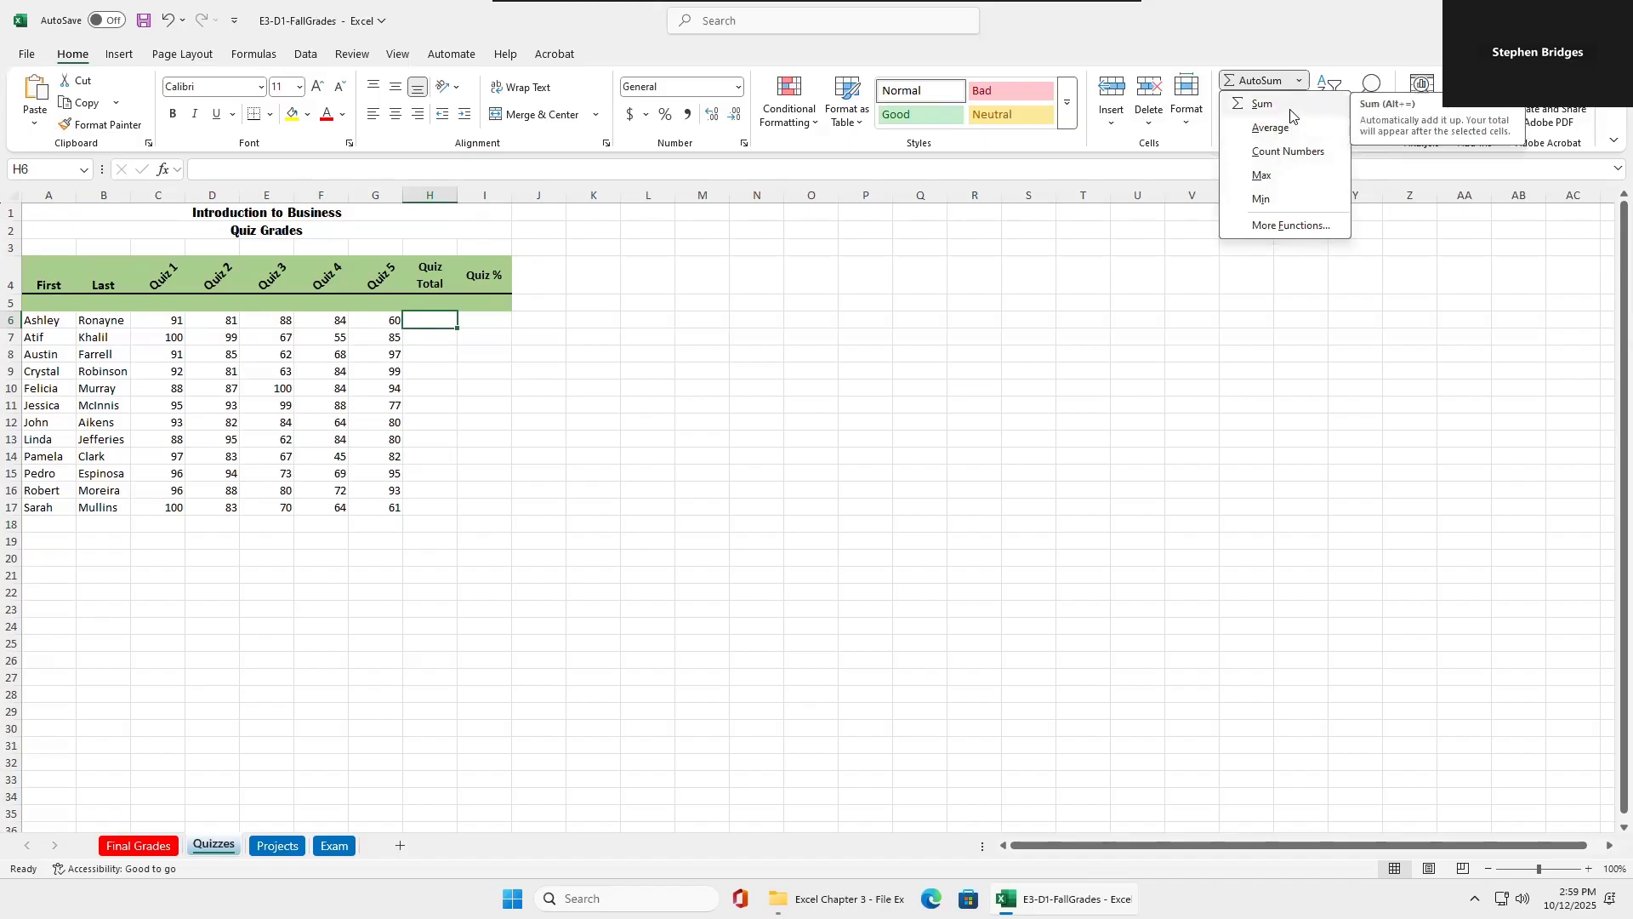
click(1291, 115)
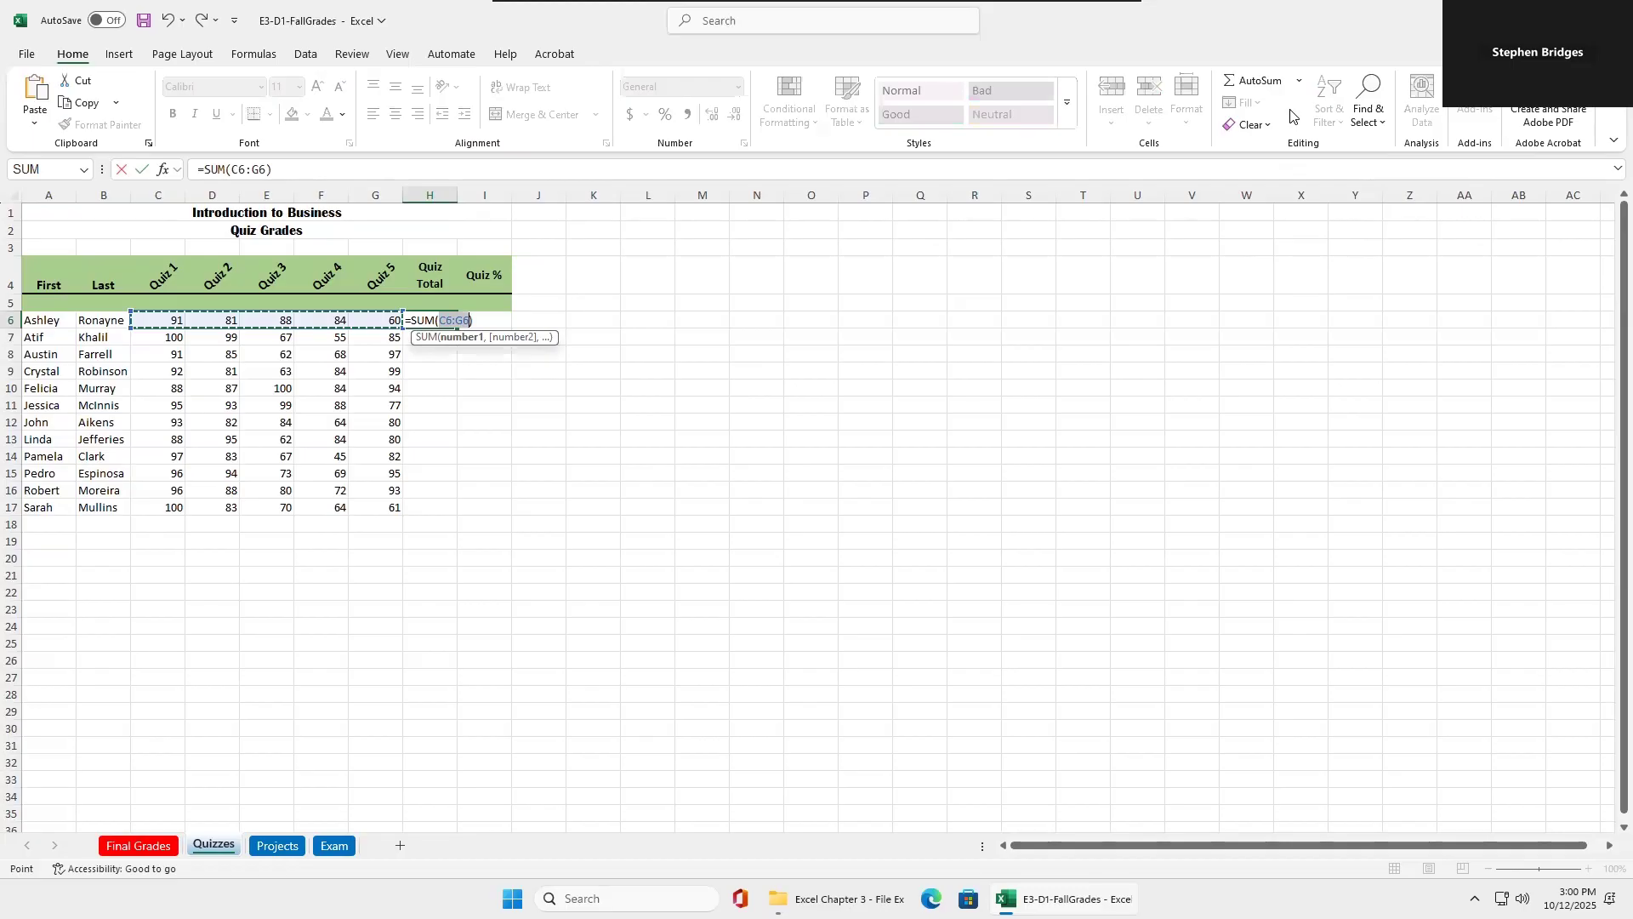
key(Return)
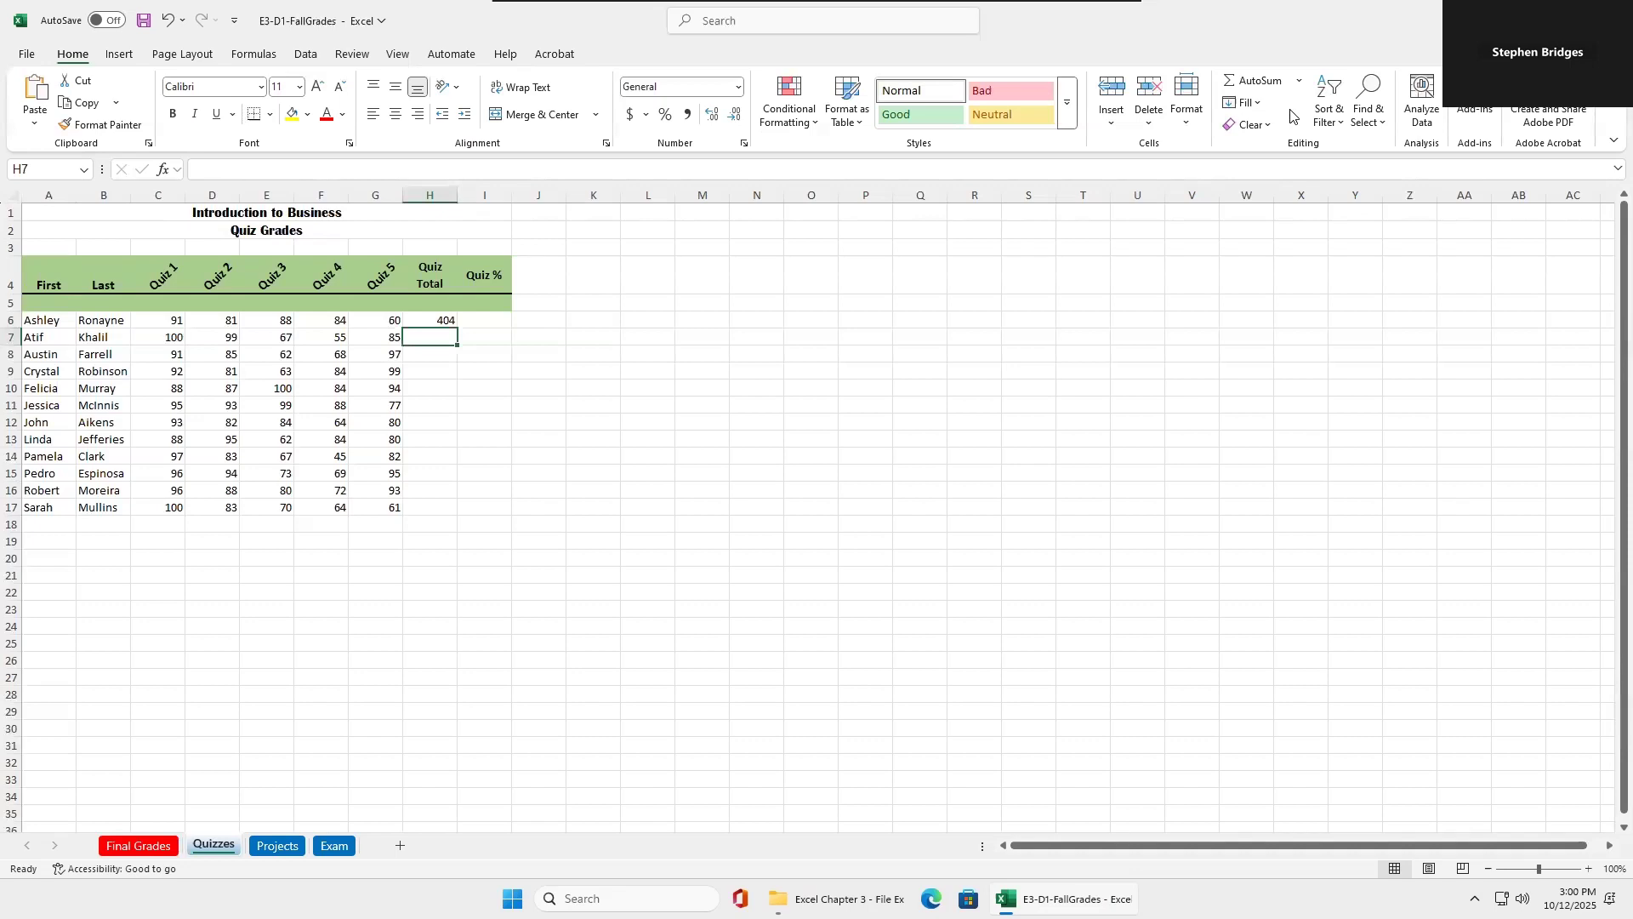
Fill the Quiz Total formula from H6 down through H17 and check several of the copied formulas.
click(421, 320)
double_click(457, 328)
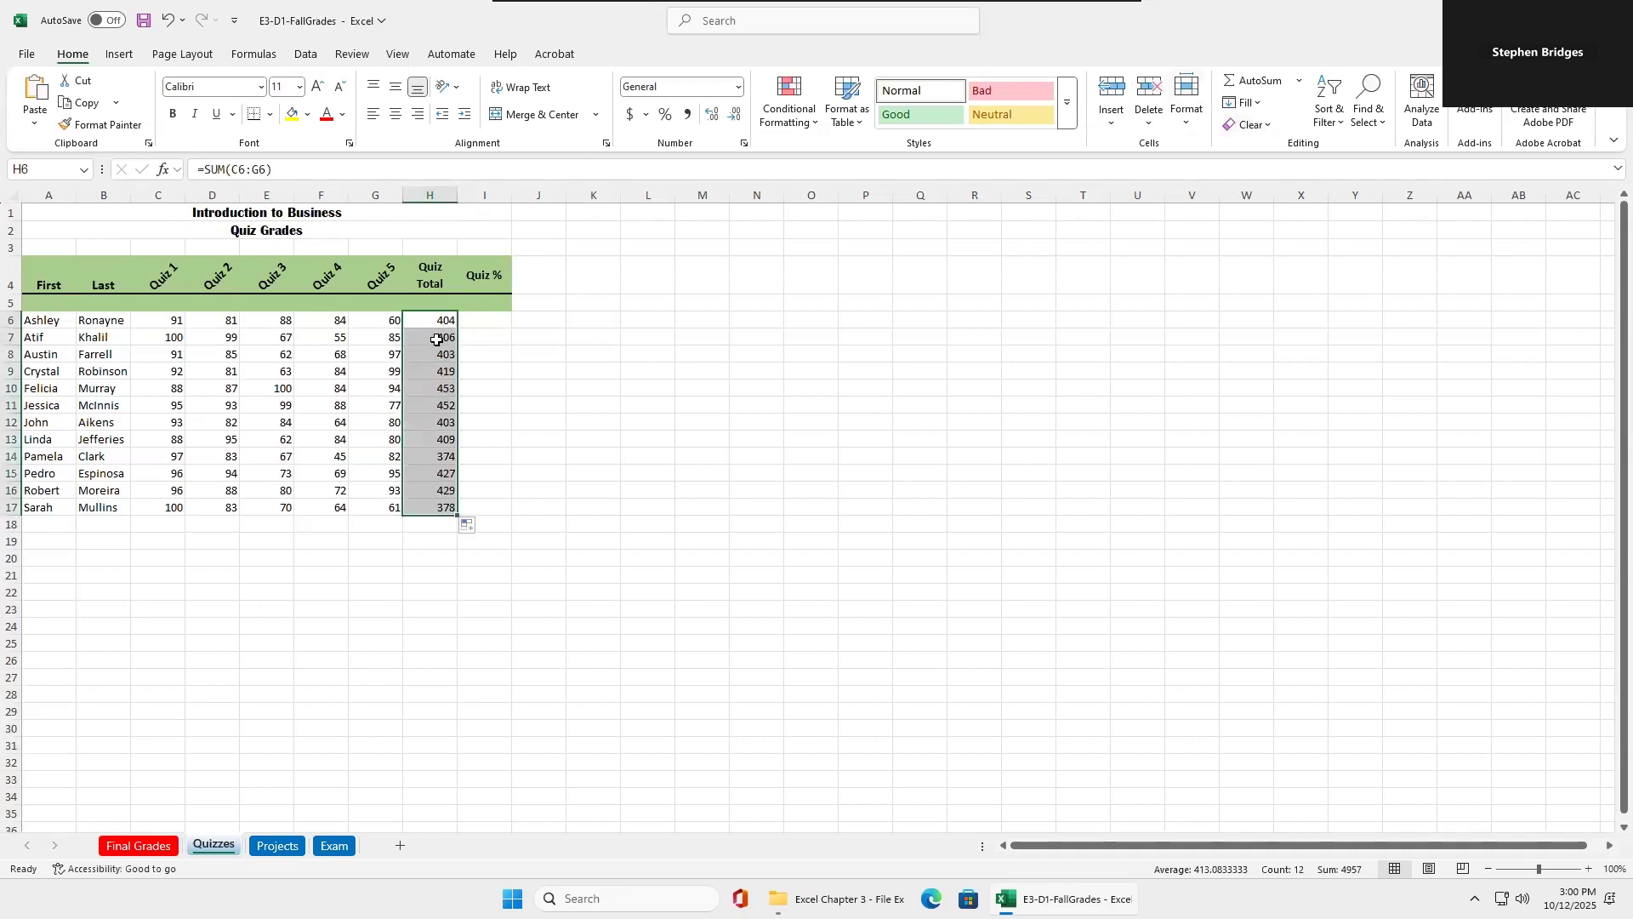
click(436, 338)
click(436, 353)
click(432, 388)
click(575, 392)
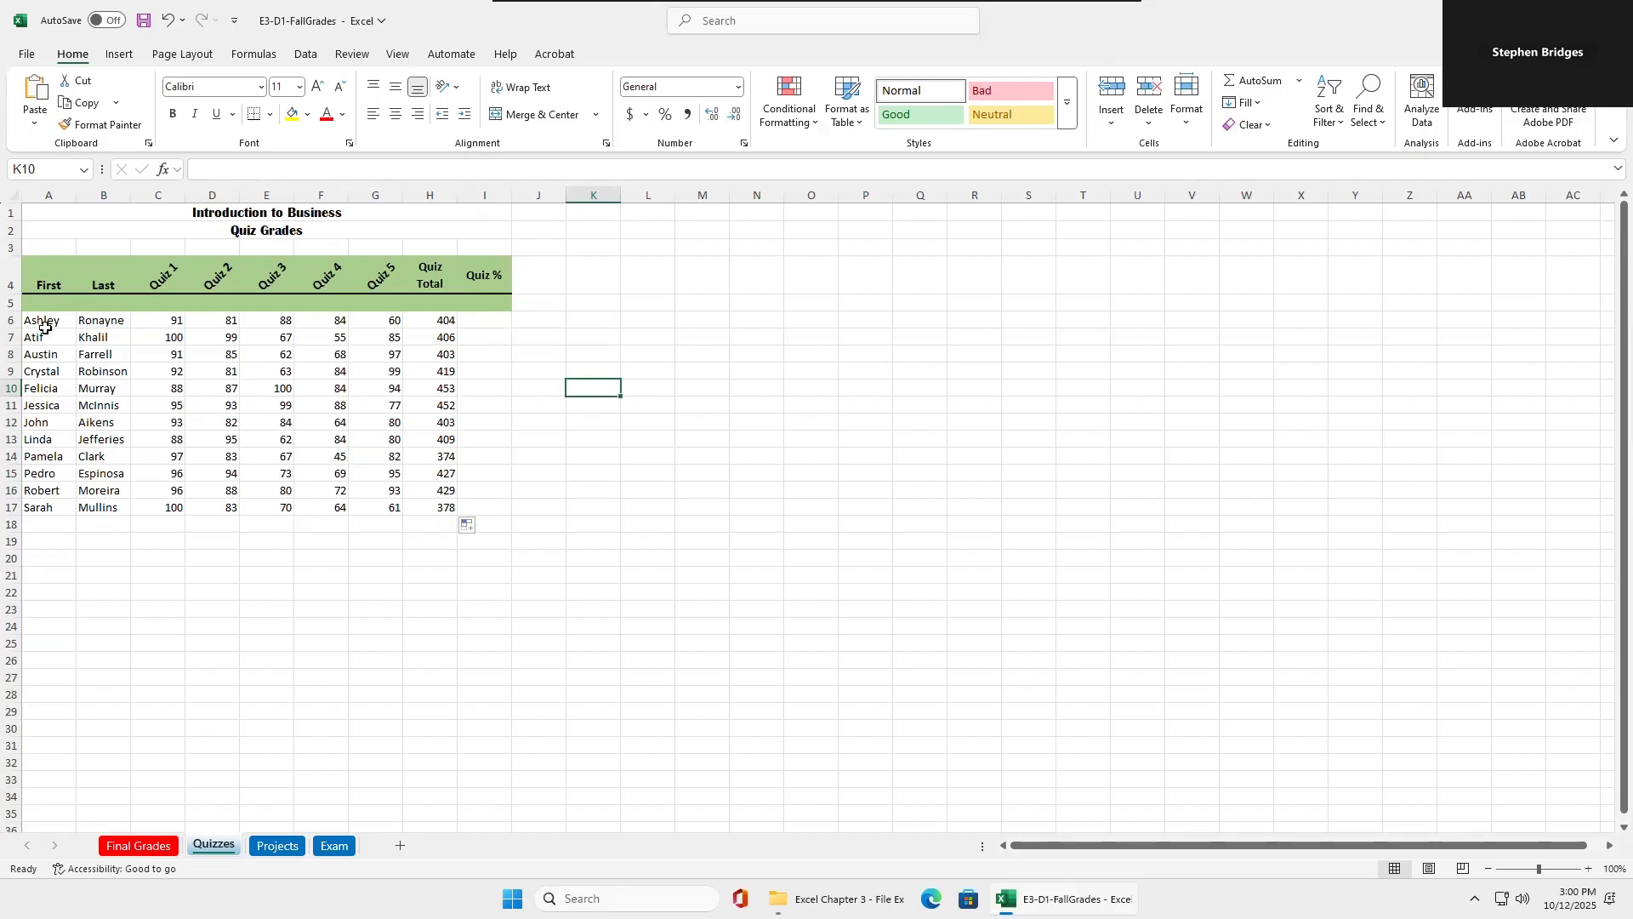
Enter the label Class Average in cell A18 below the student names on the Quizzes sheet.
click(45, 524)
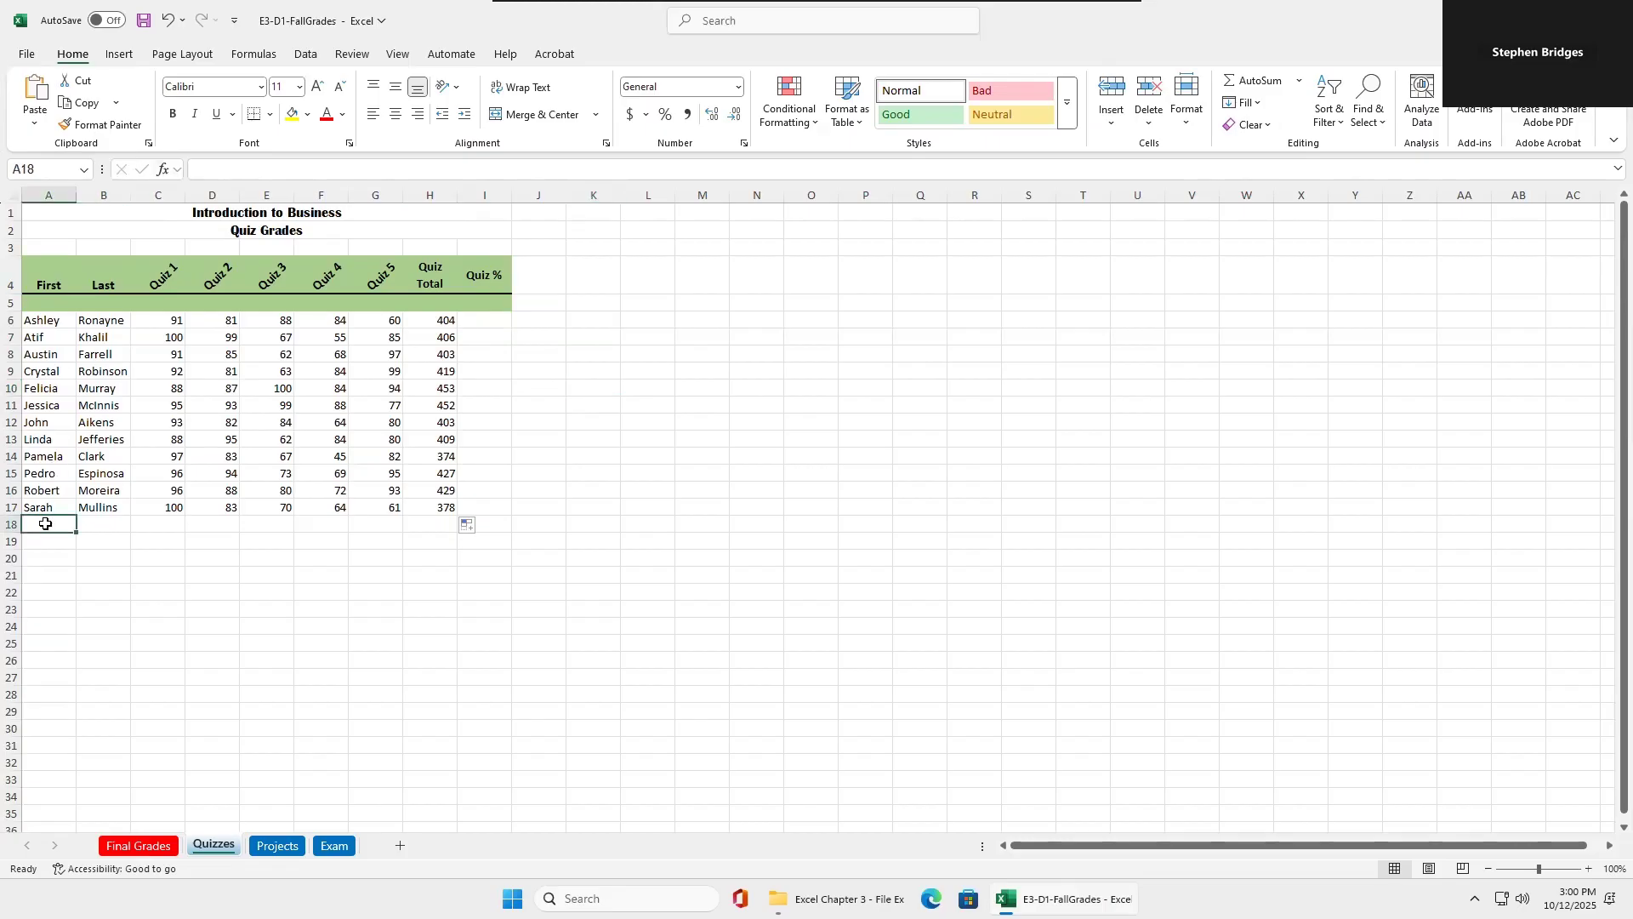
text(Clas)
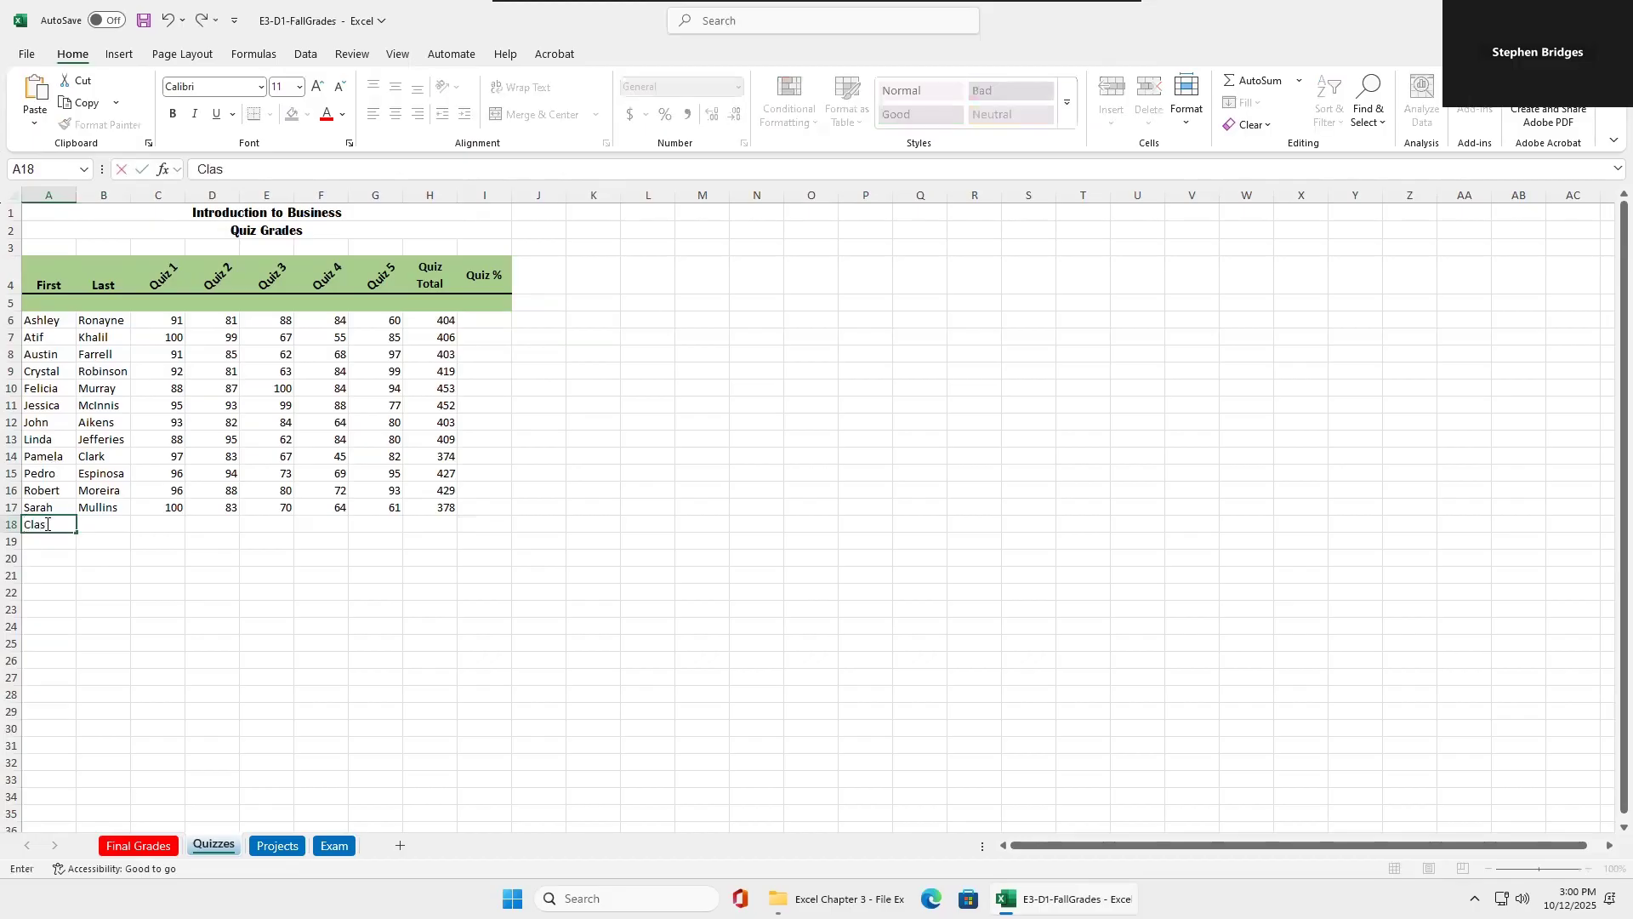
text(s Average)
click(57, 559)
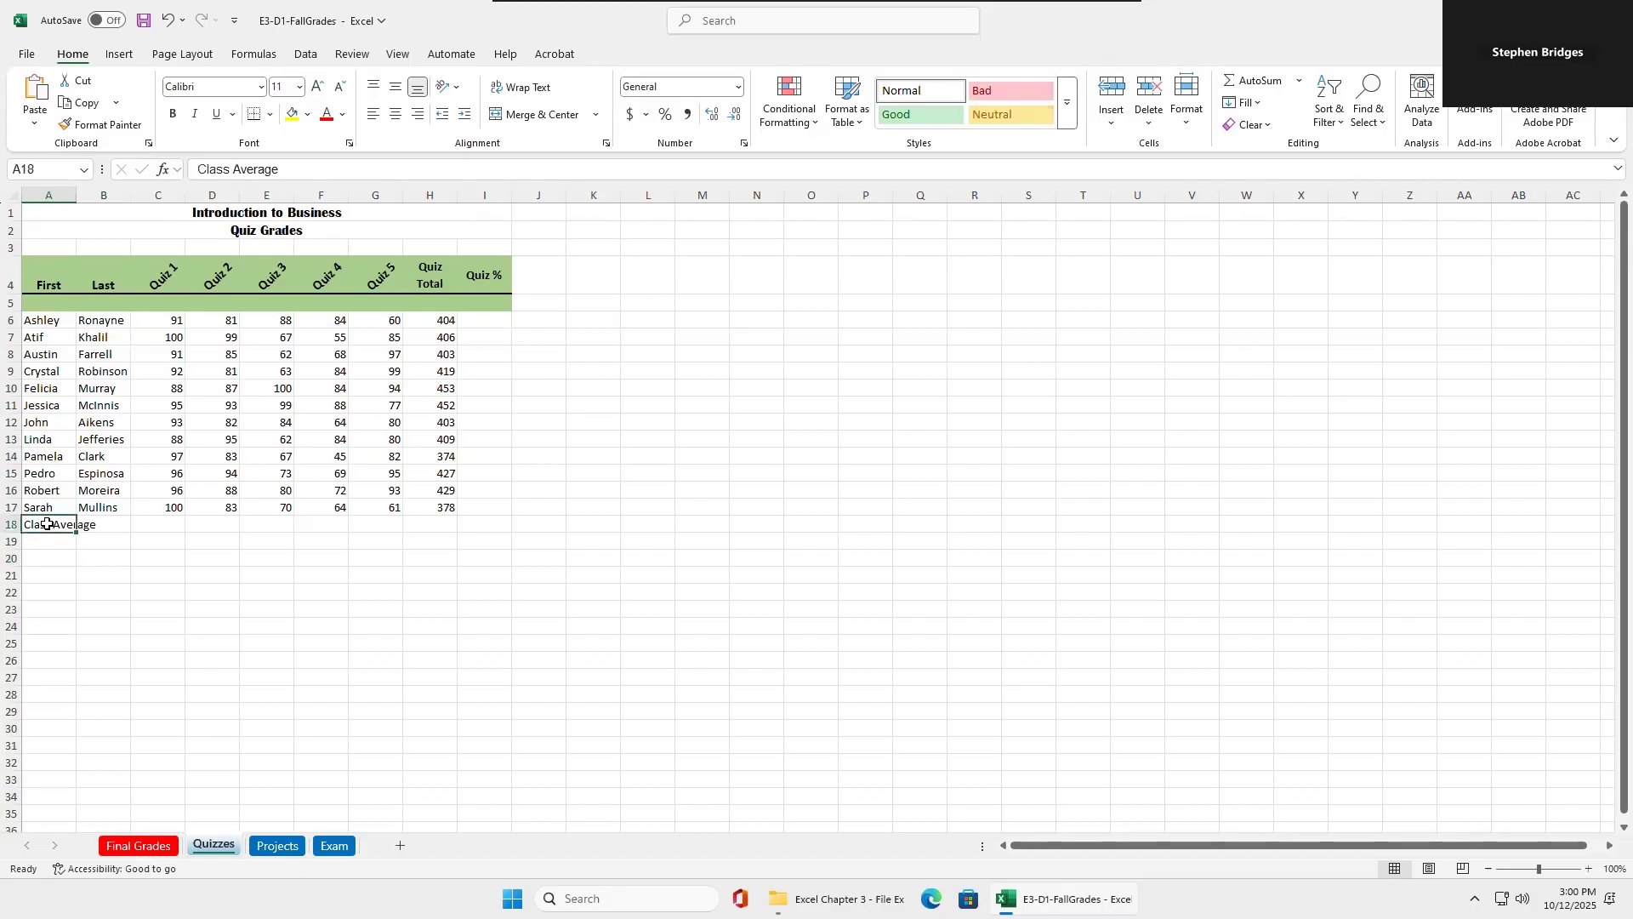
Merge and center the Class Average label across A18:B18 and make it bold and italic.
drag(46, 524, 87, 523)
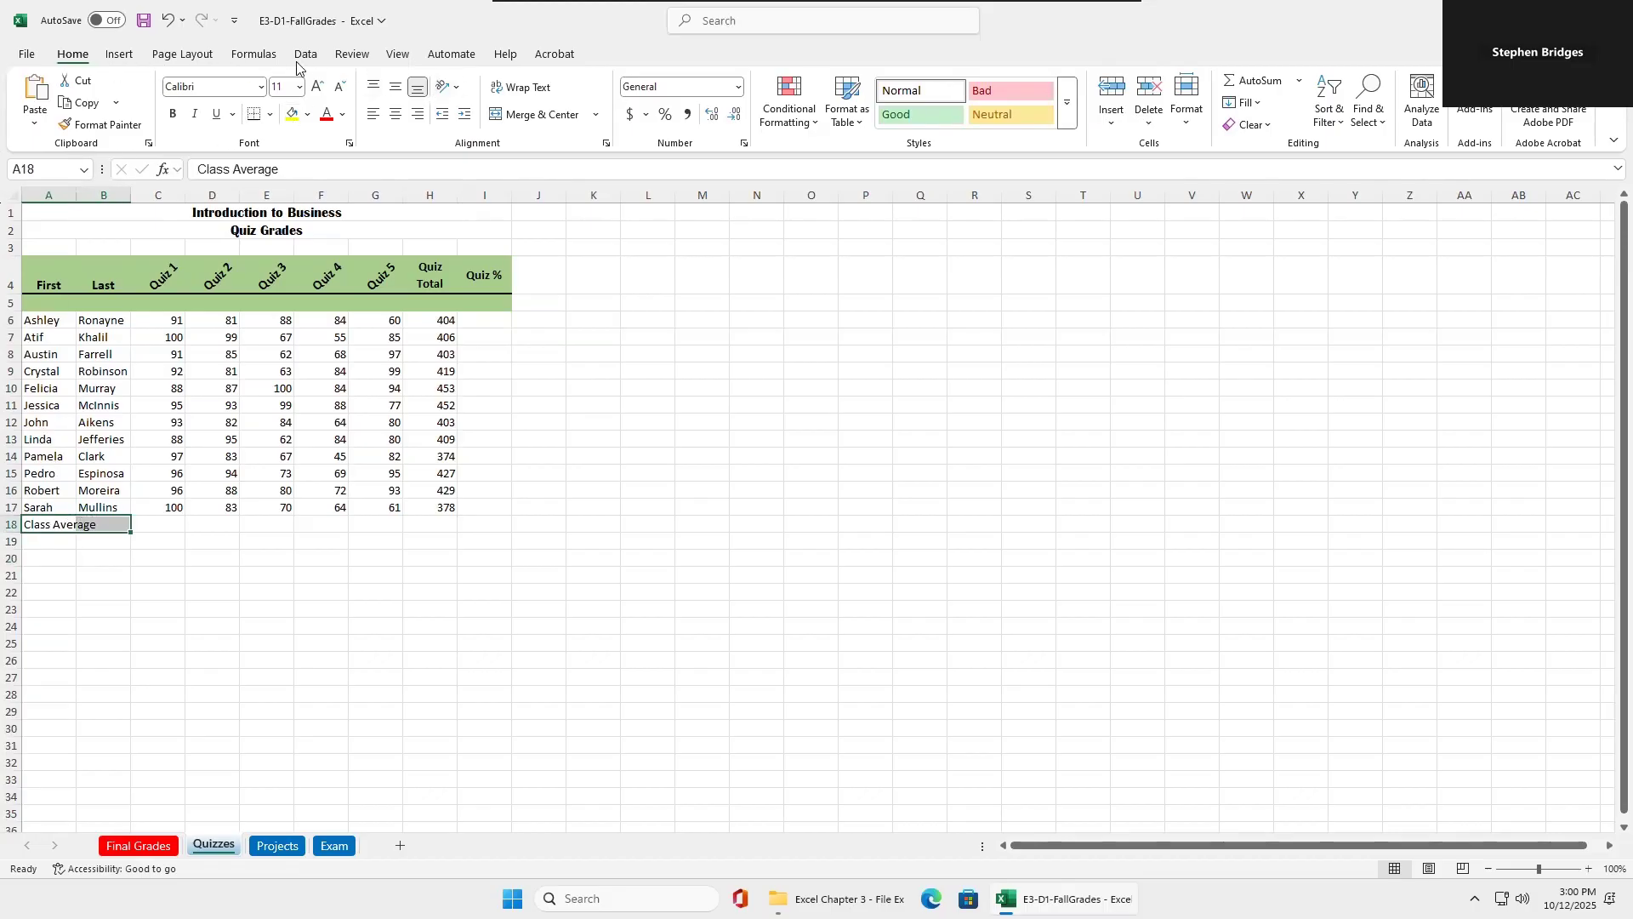
click(520, 114)
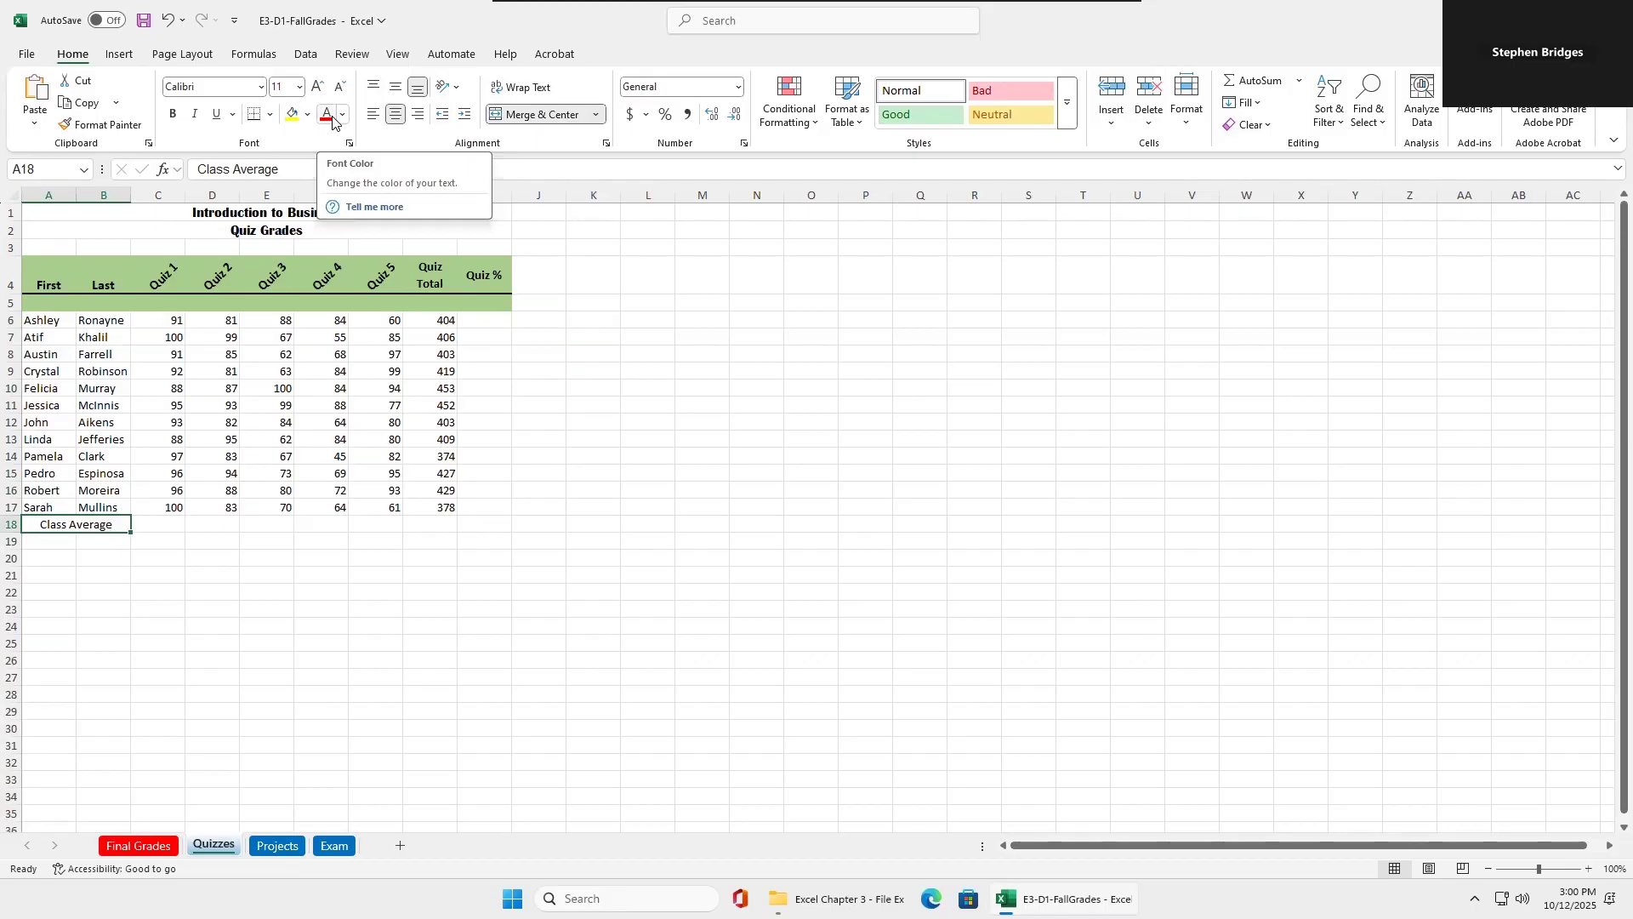
click(172, 115)
click(195, 116)
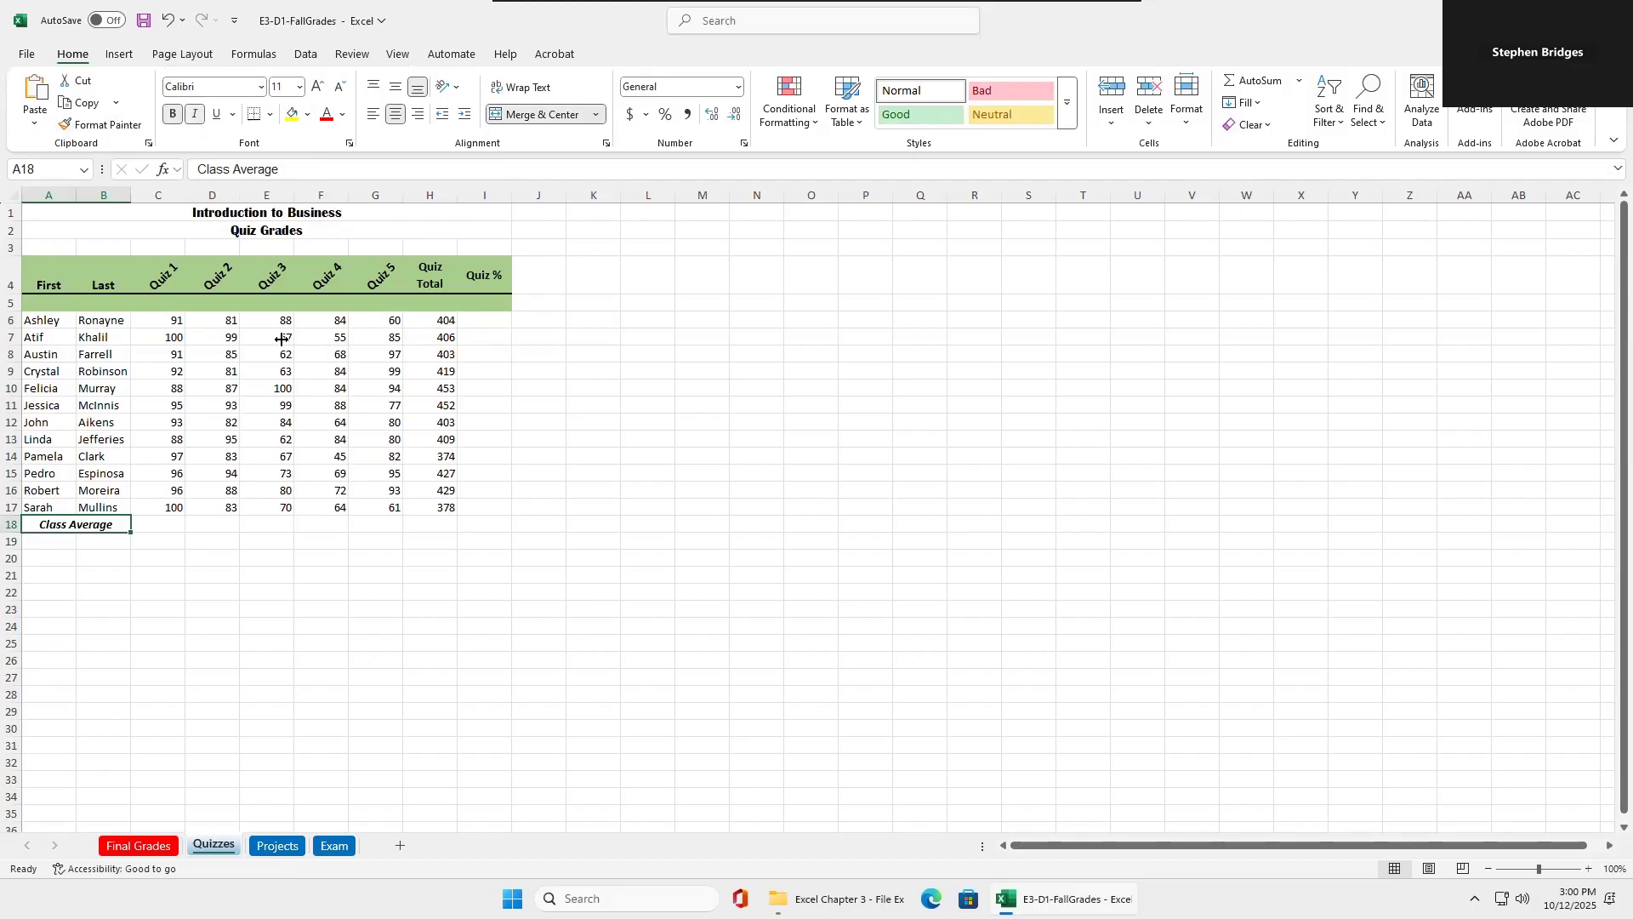
Enter =AVERAGE(C6:C17) in C18 for Quiz 1 and fill it across through G18.
click(158, 525)
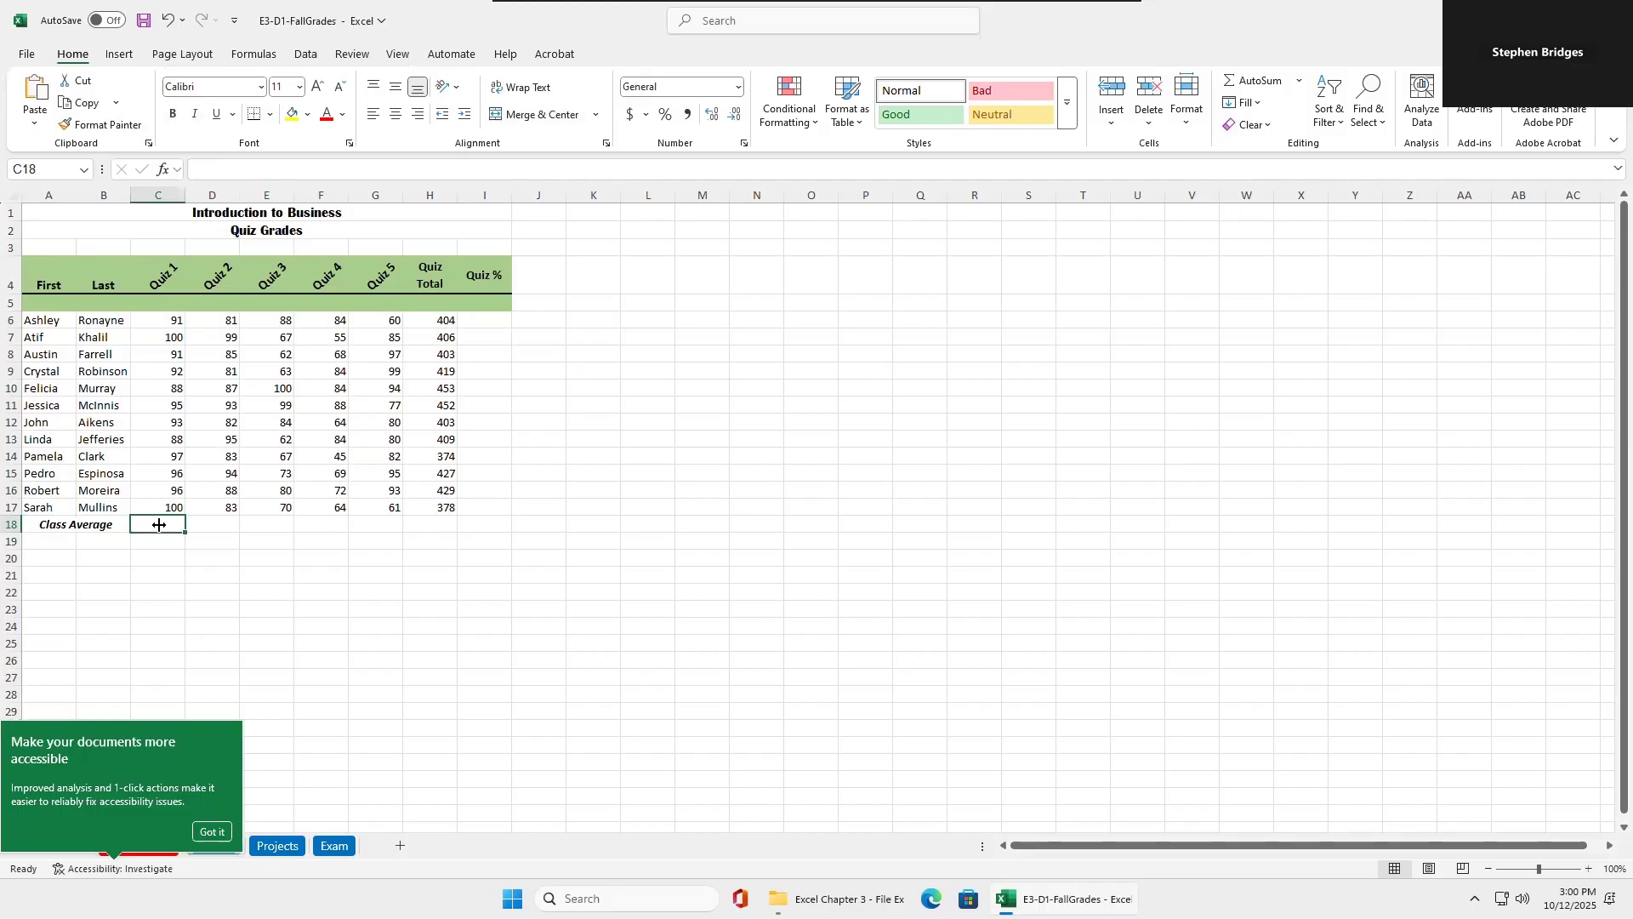
click(1299, 81)
click(1266, 128)
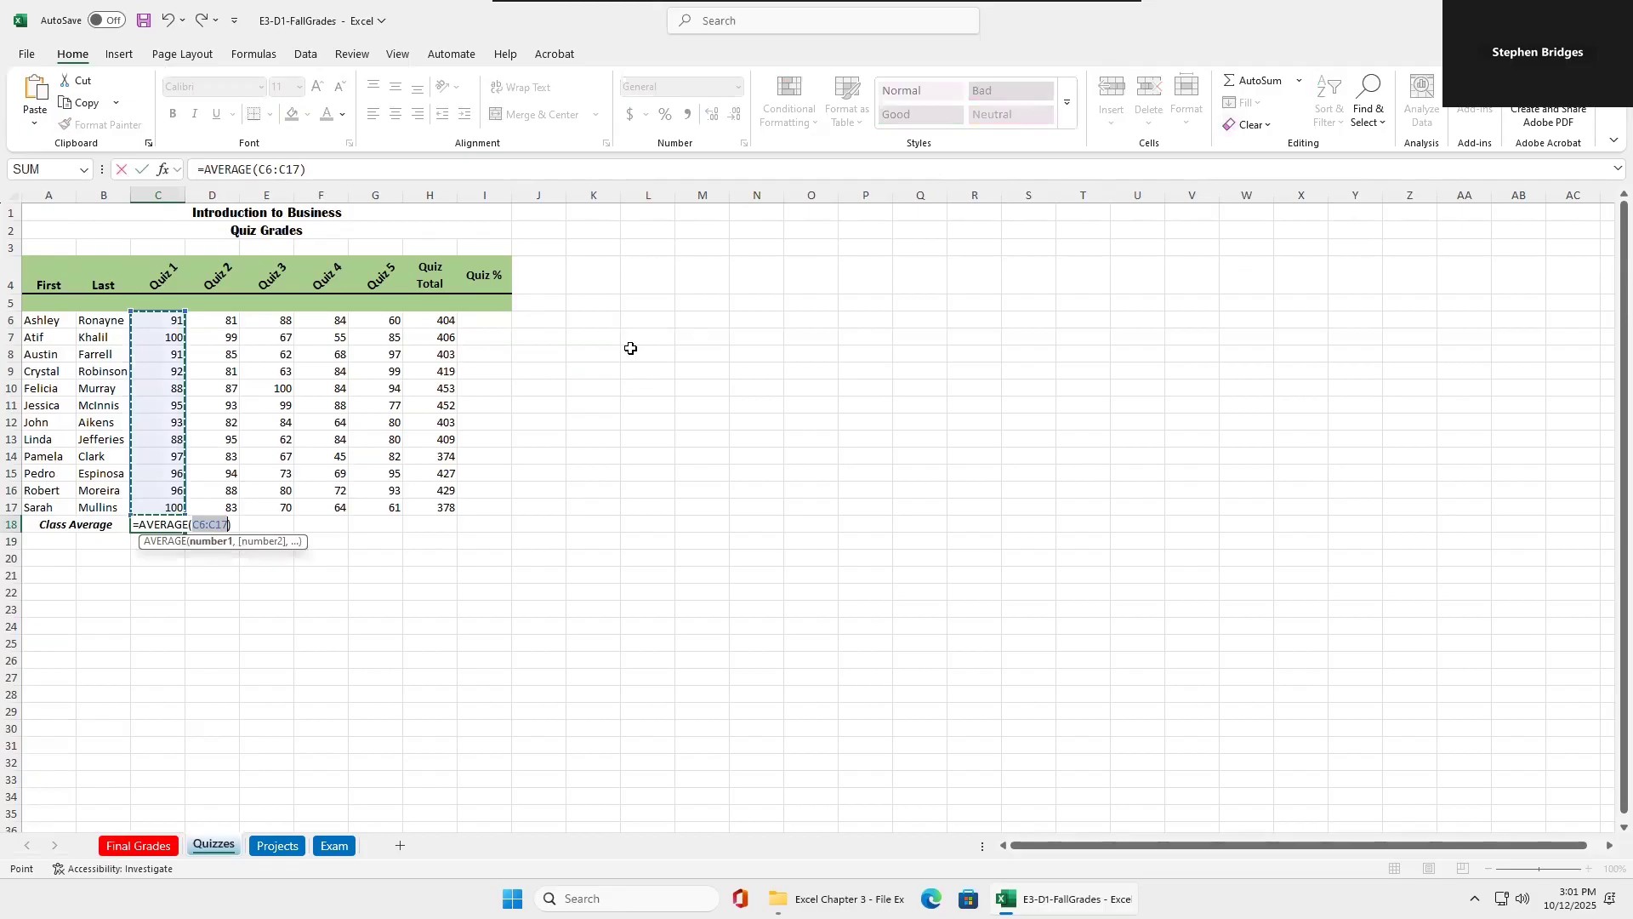
key(Return)
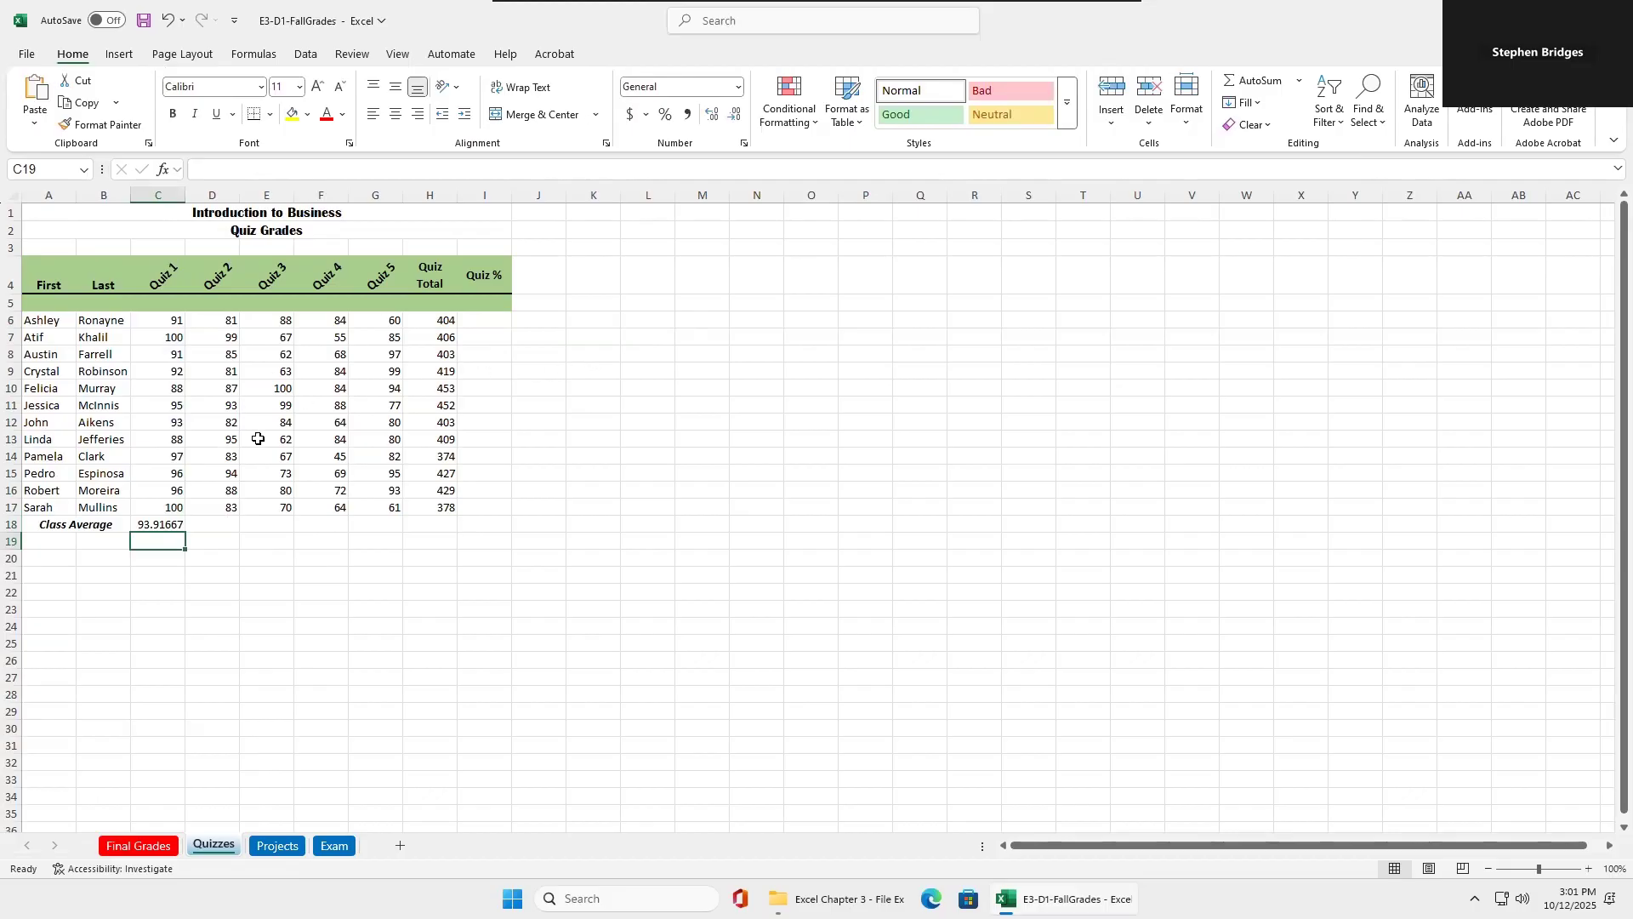
click(162, 524)
drag(187, 529, 379, 534)
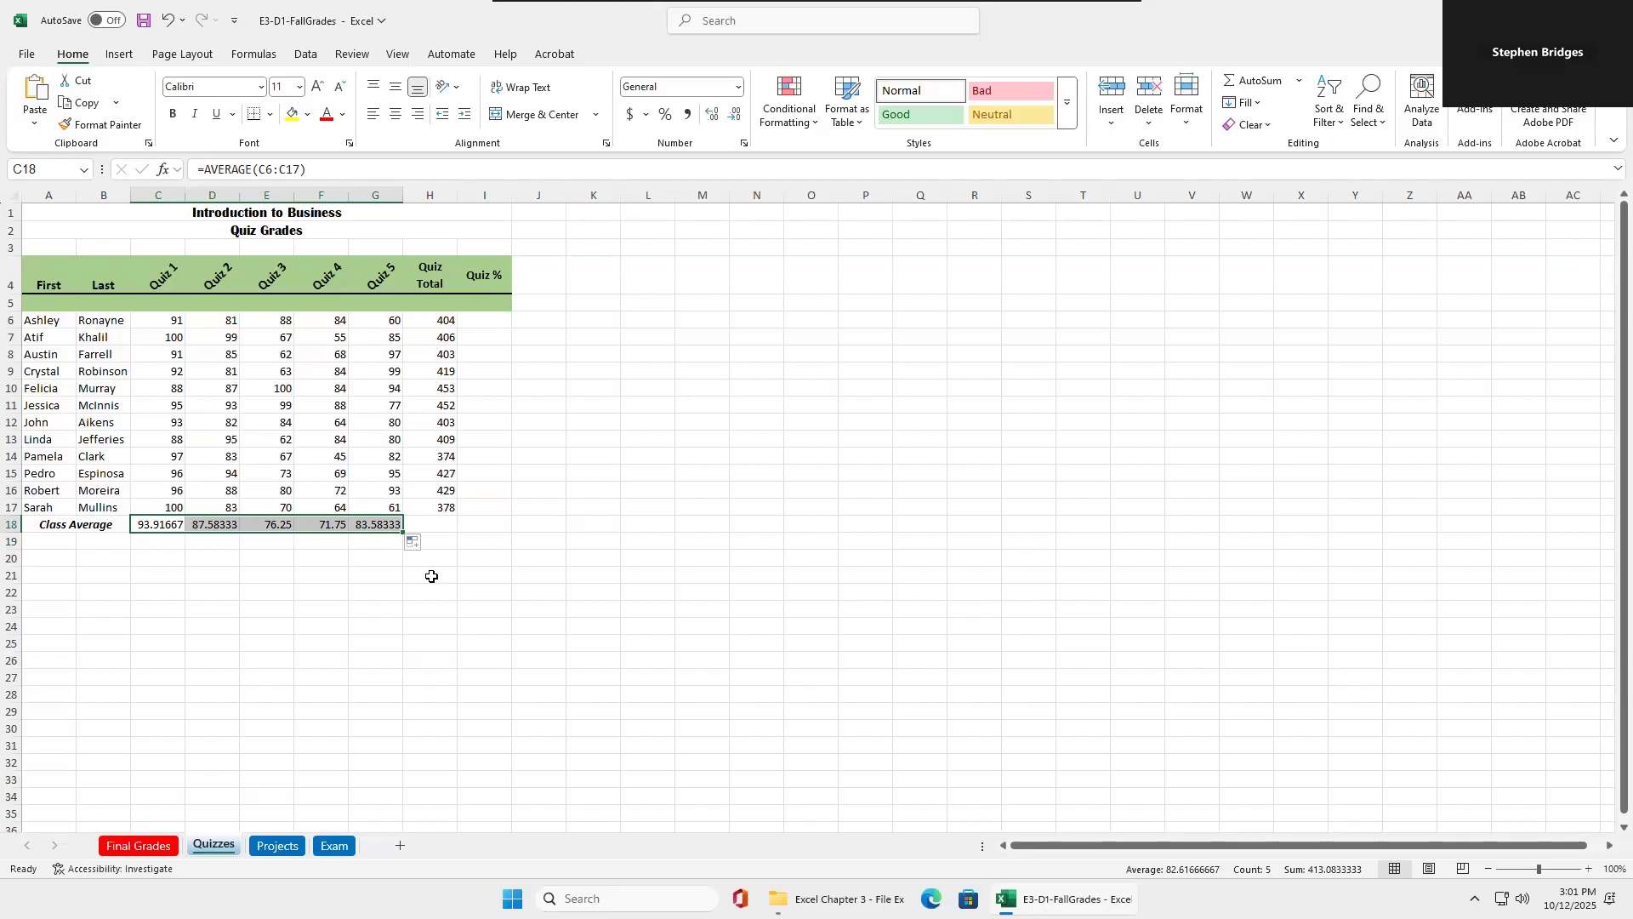
Reduce the class averages in C18:G18 to one decimal place.
click(737, 123)
click(738, 125)
click(738, 125)
click(737, 125)
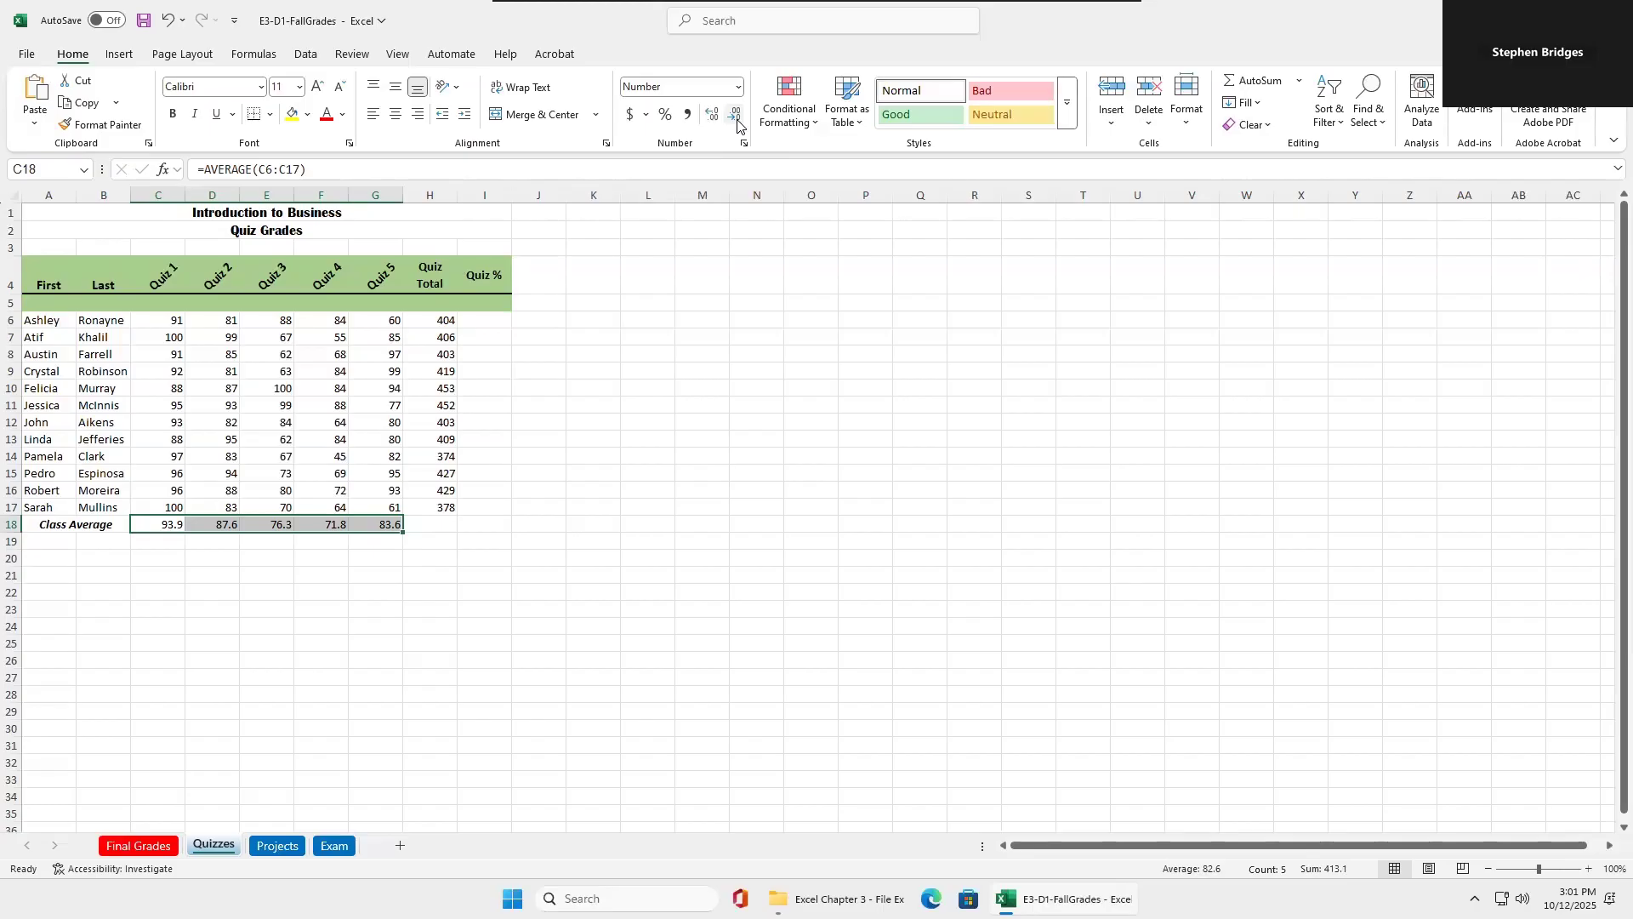
Make the class averages in C18:G18 bold and add a top border to them.
click(172, 113)
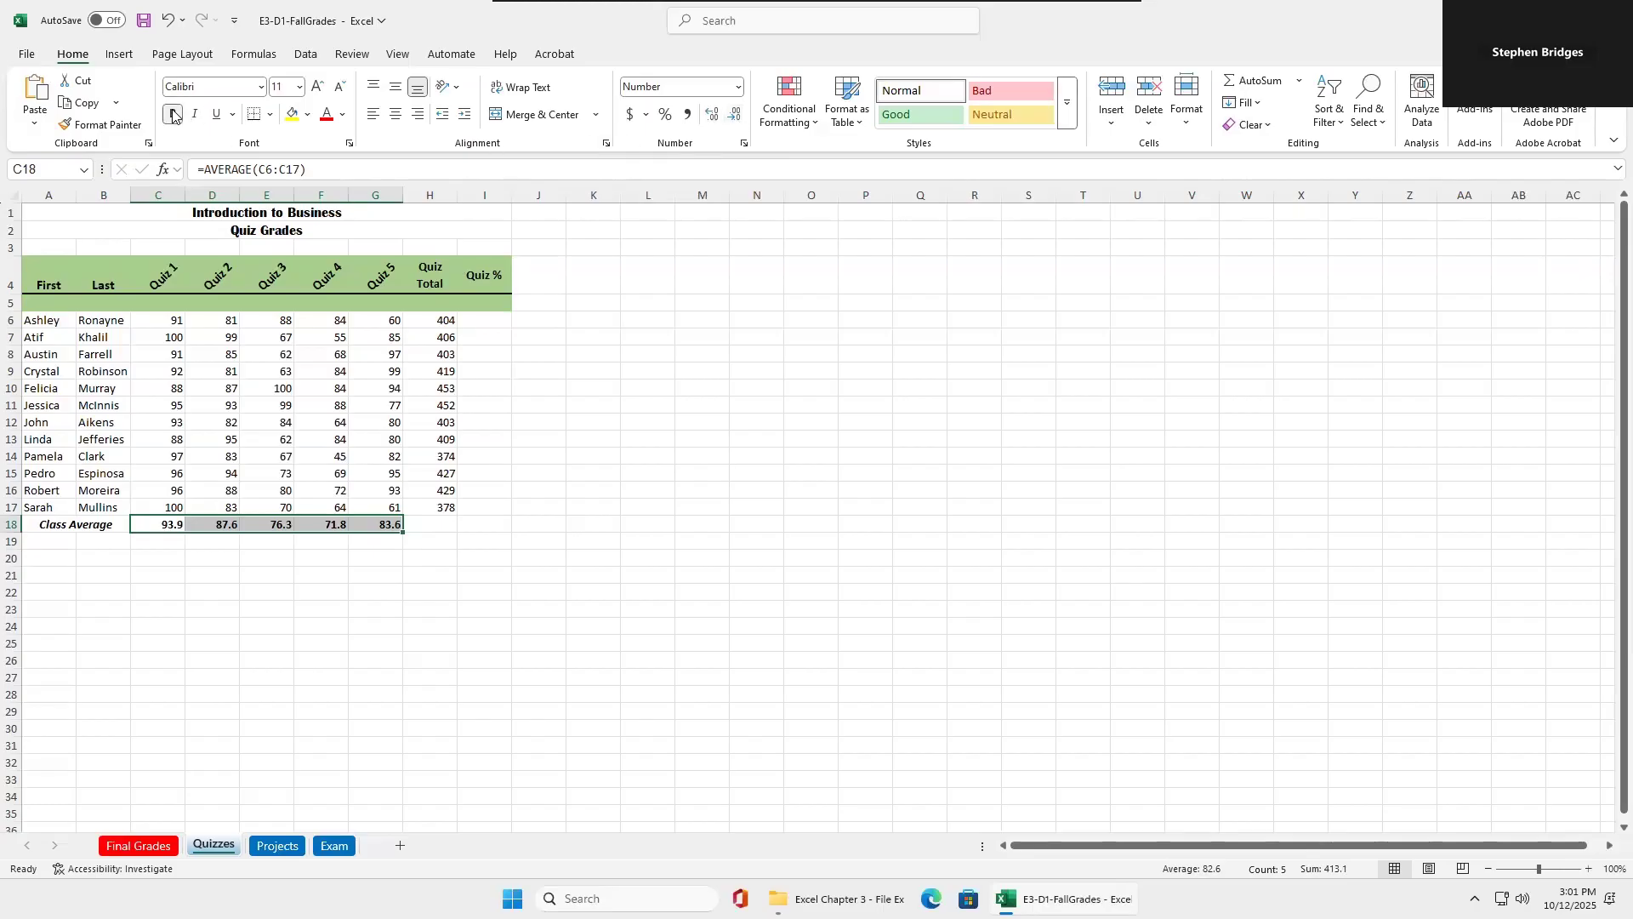
click(269, 116)
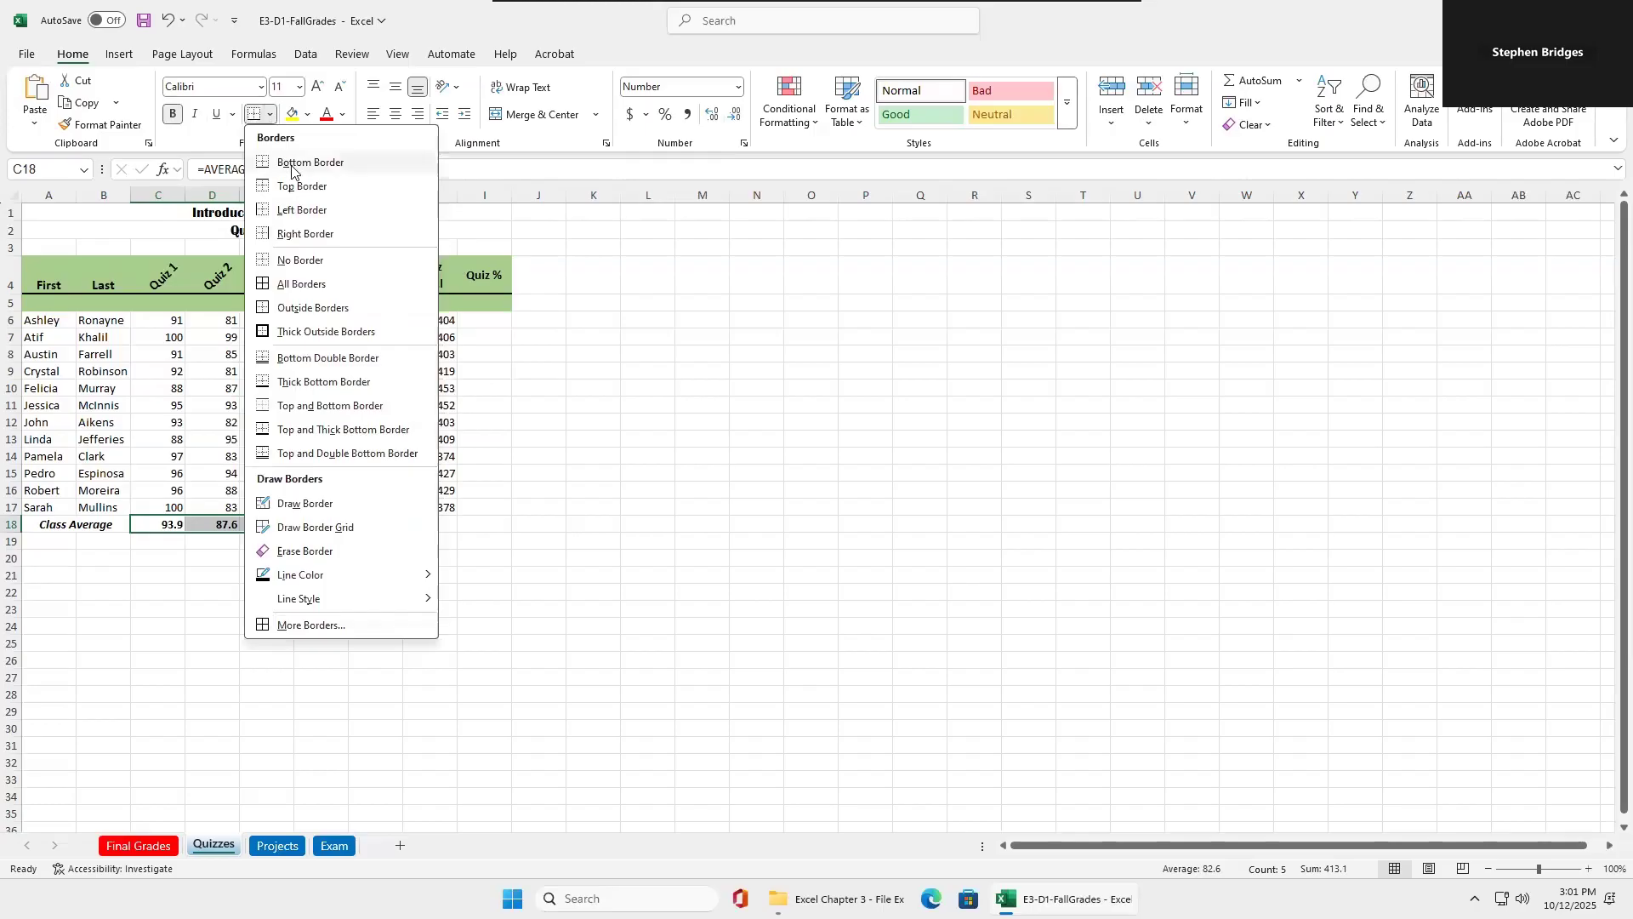
click(296, 194)
click(209, 570)
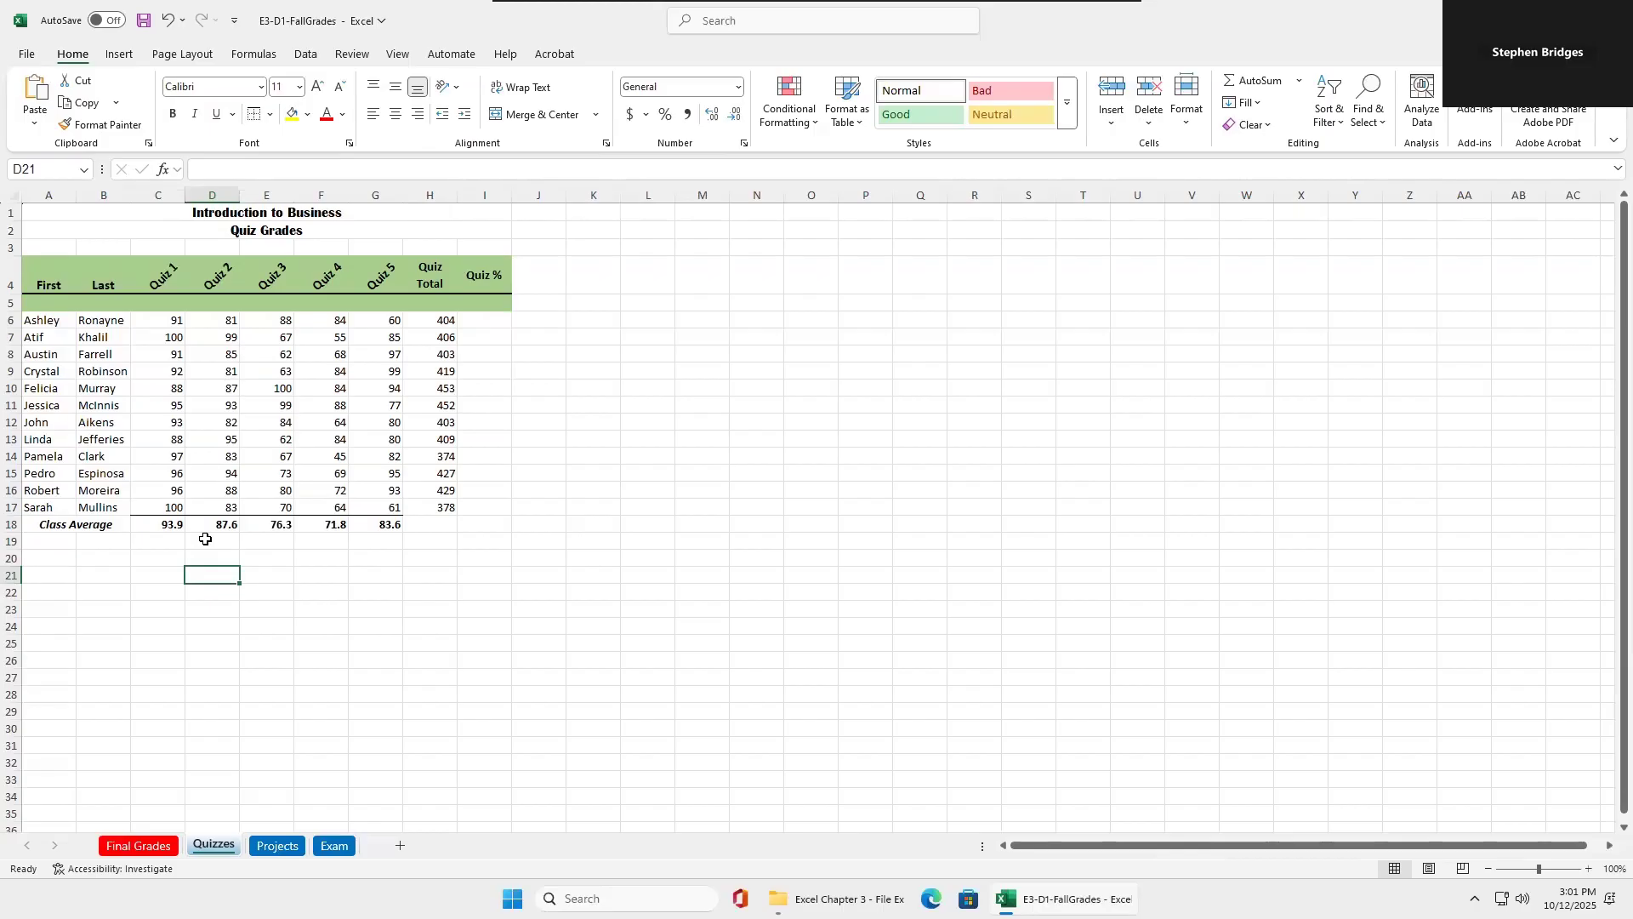
Insert a column before Quiz % and enter the heading Student Average in I4.
right_click(486, 197)
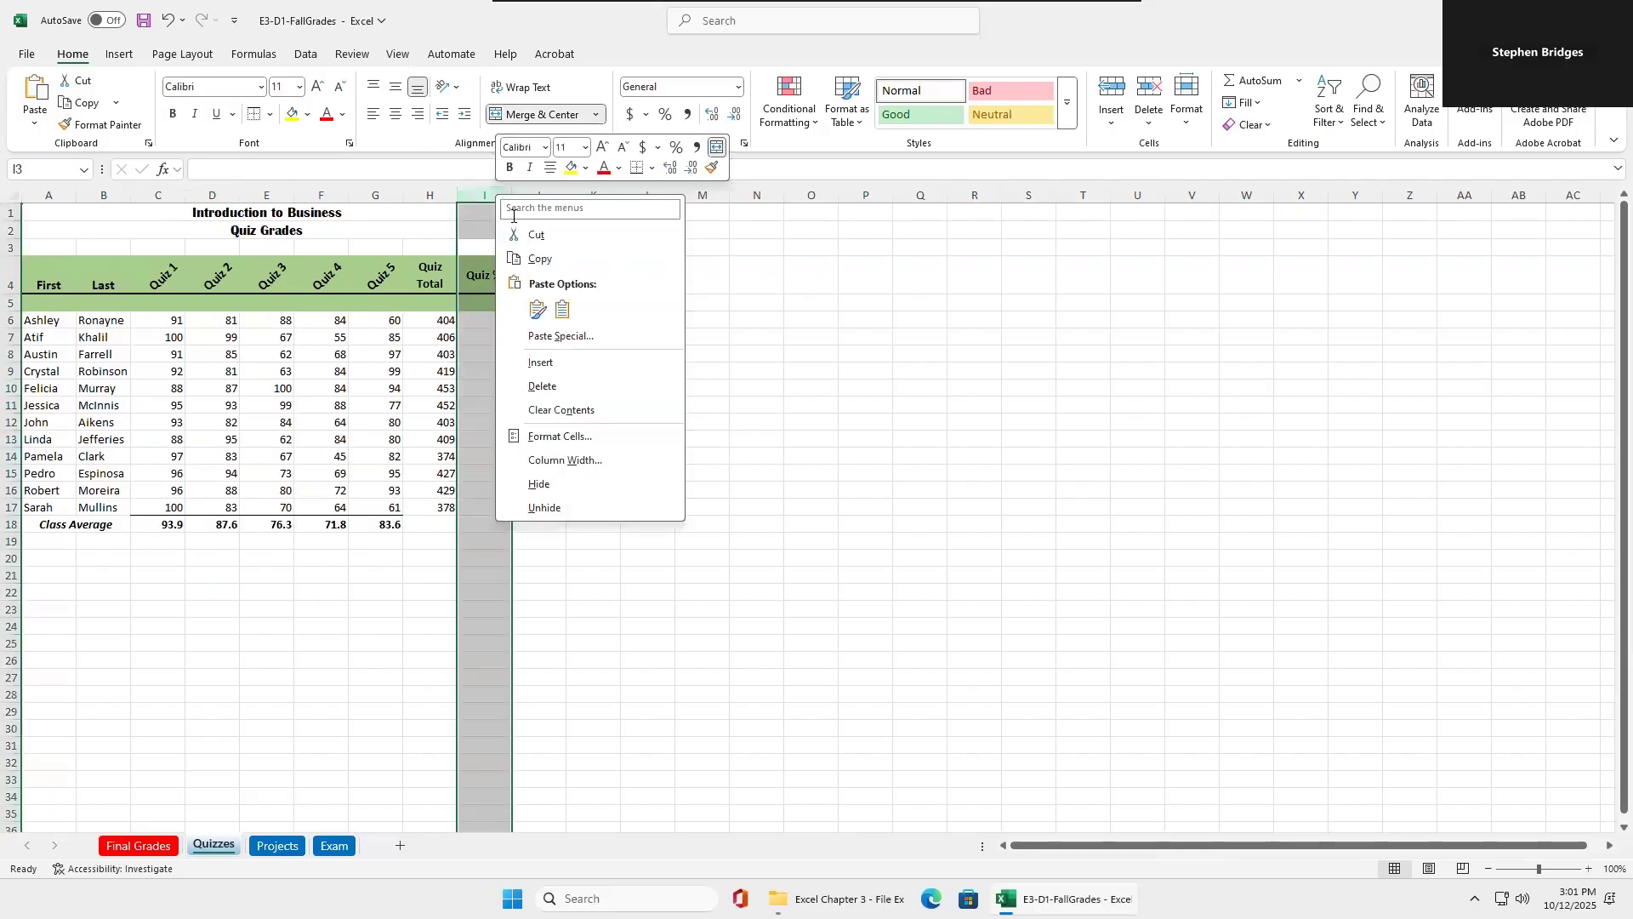
click(541, 363)
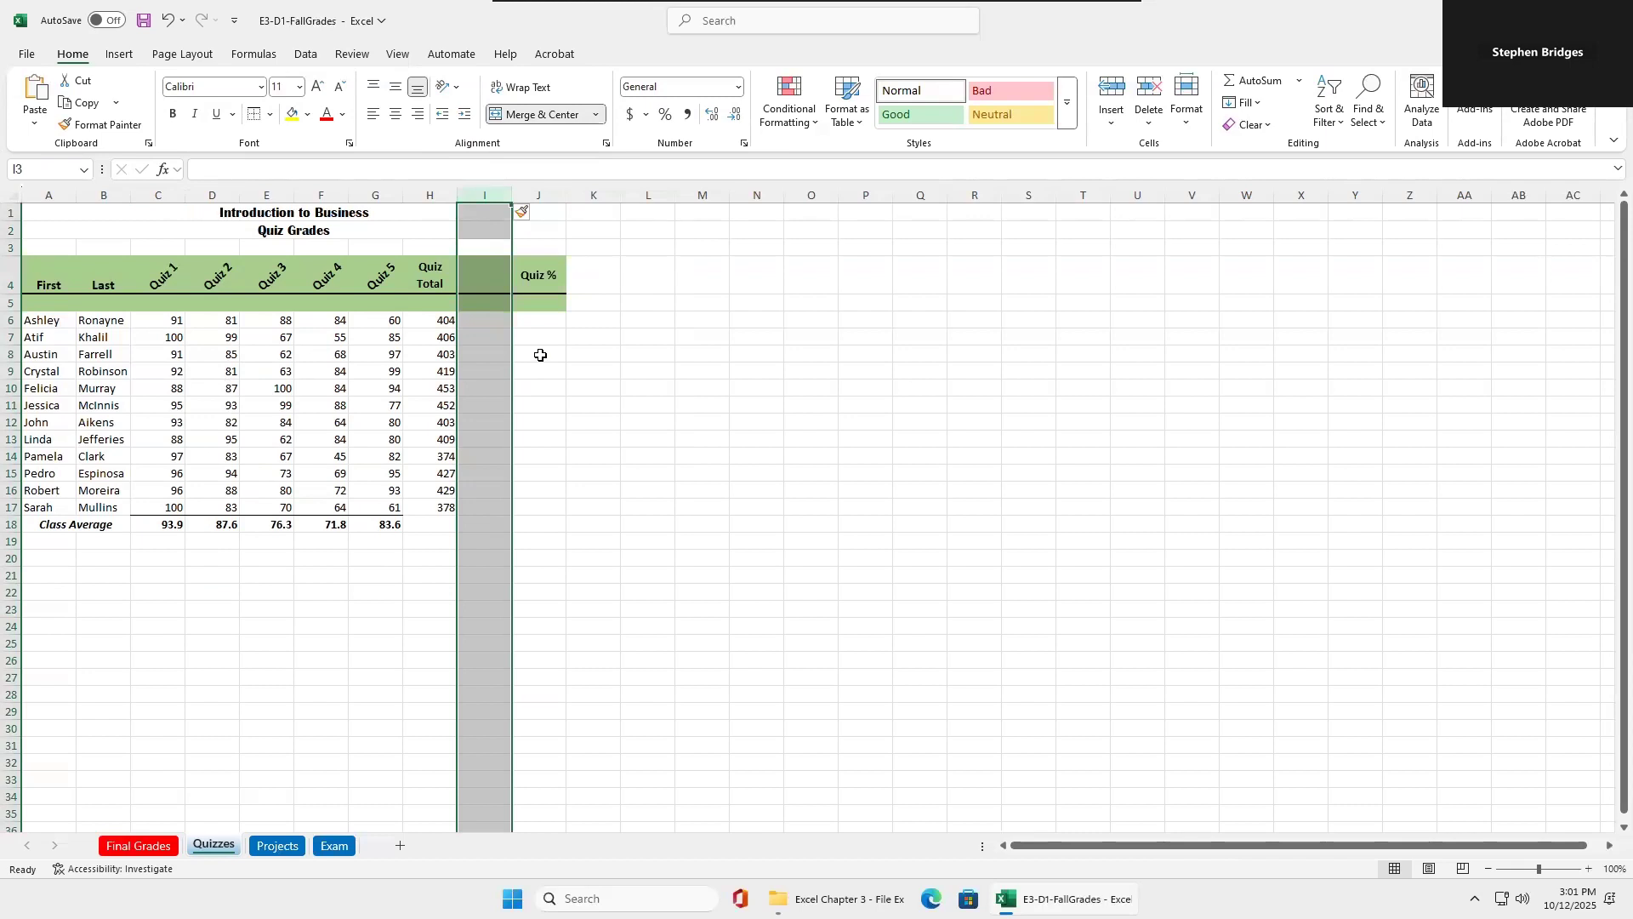
double_click(479, 283)
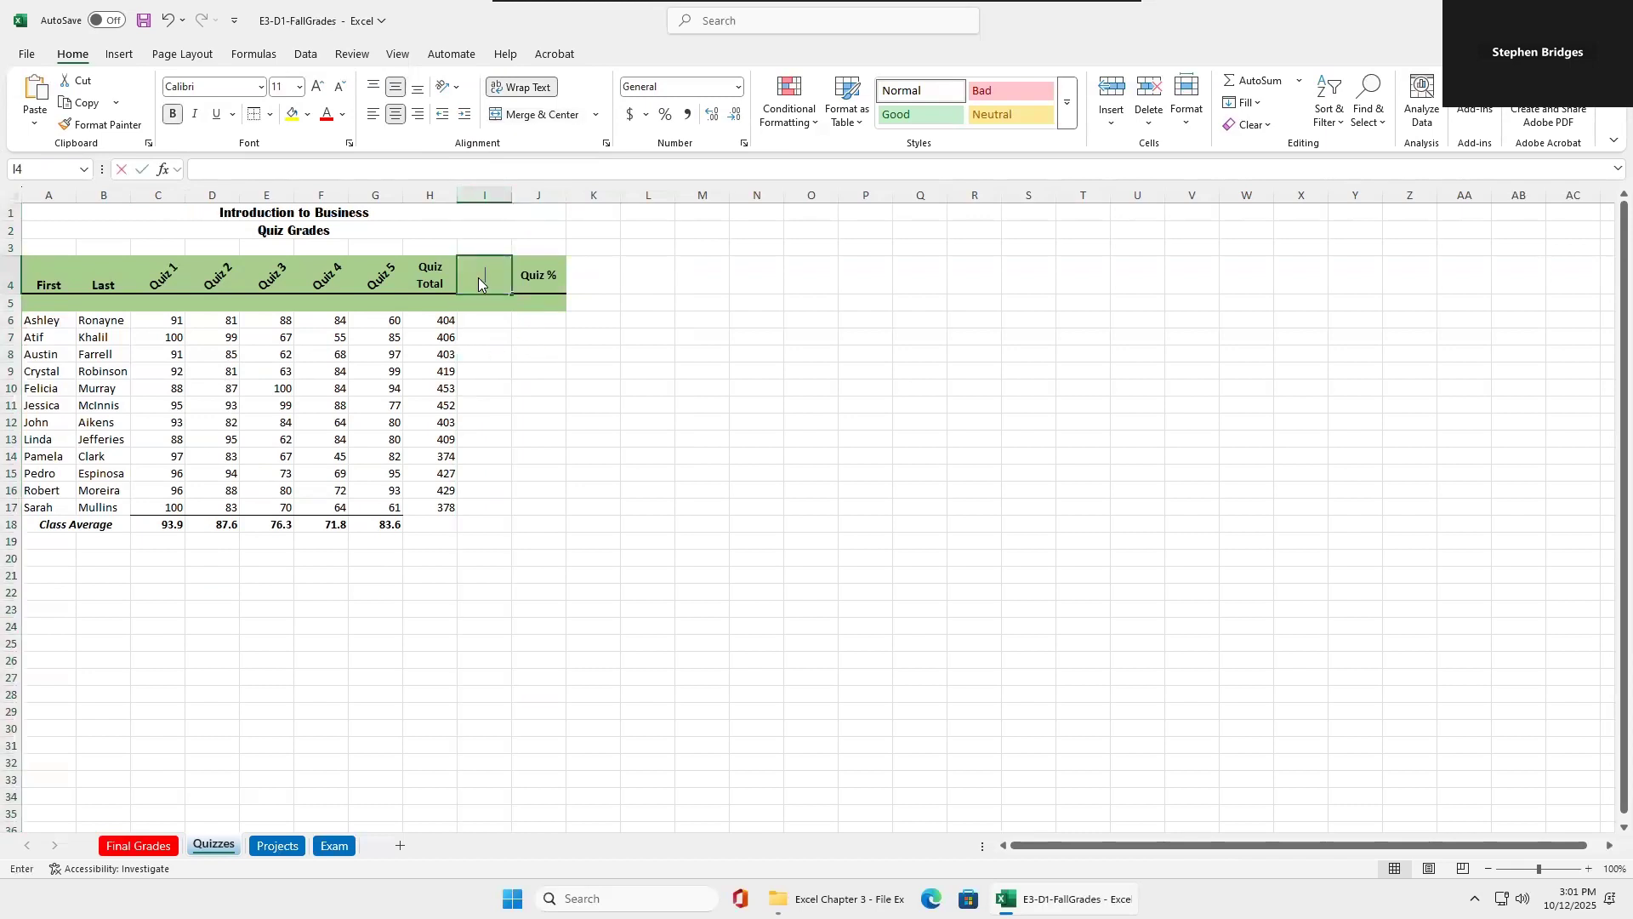
text(Stusd)
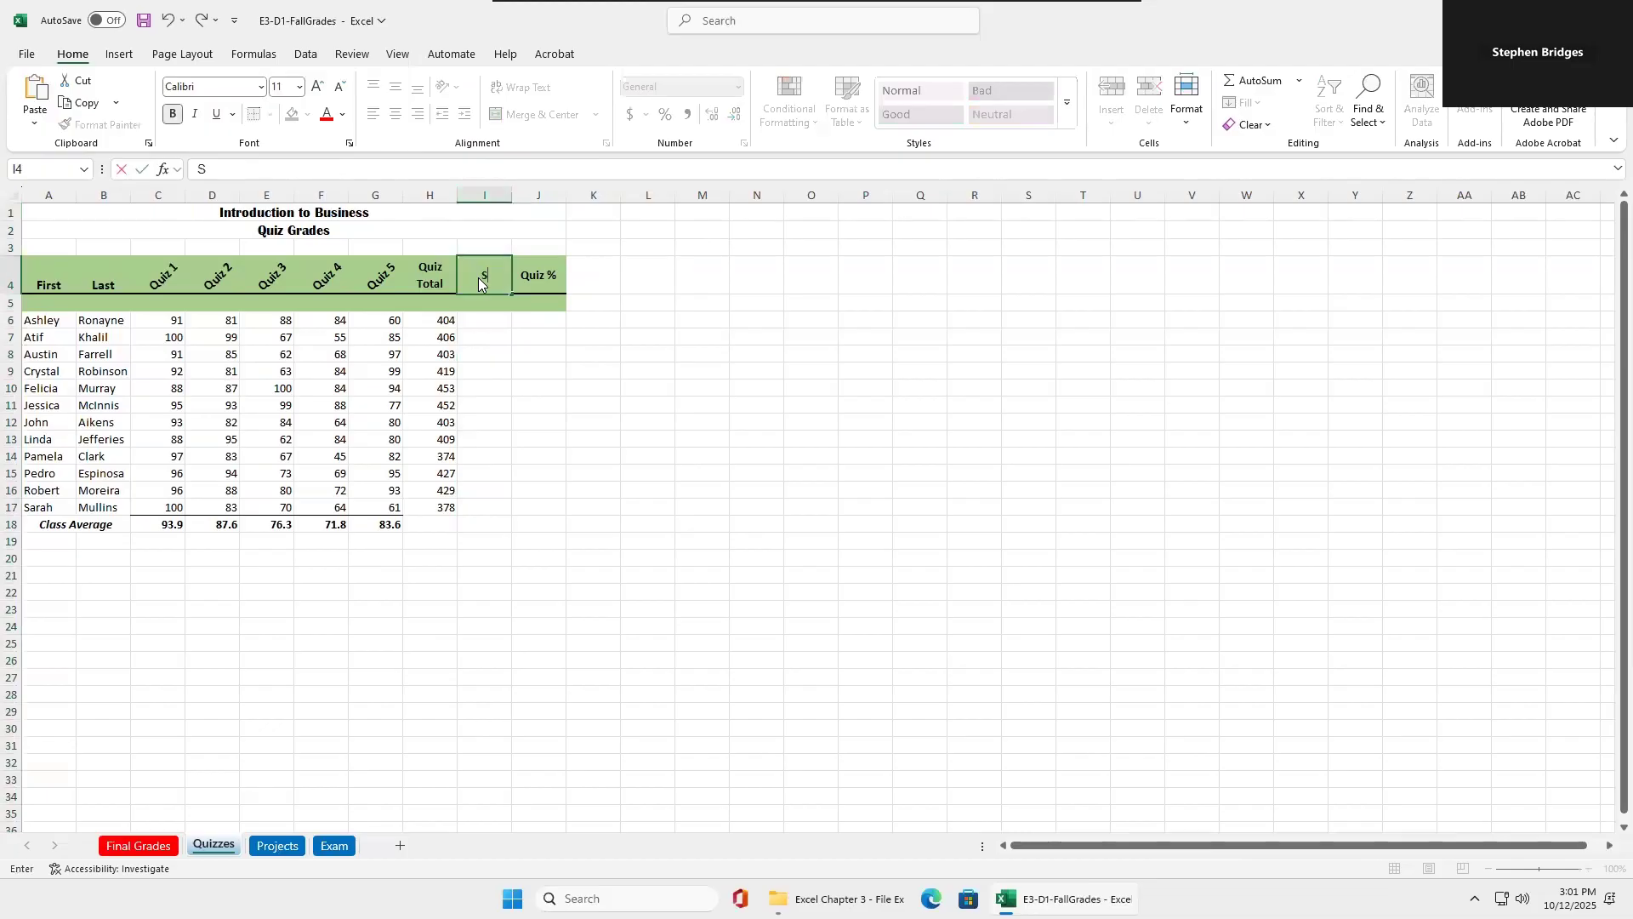
key(BackSpace)
key(BackSpace)
key(BackSpace)
key(BackSpace)
text(tusd)
key(BackSpace)
key(BackSpace)
text(dent Average)
click(490, 368)
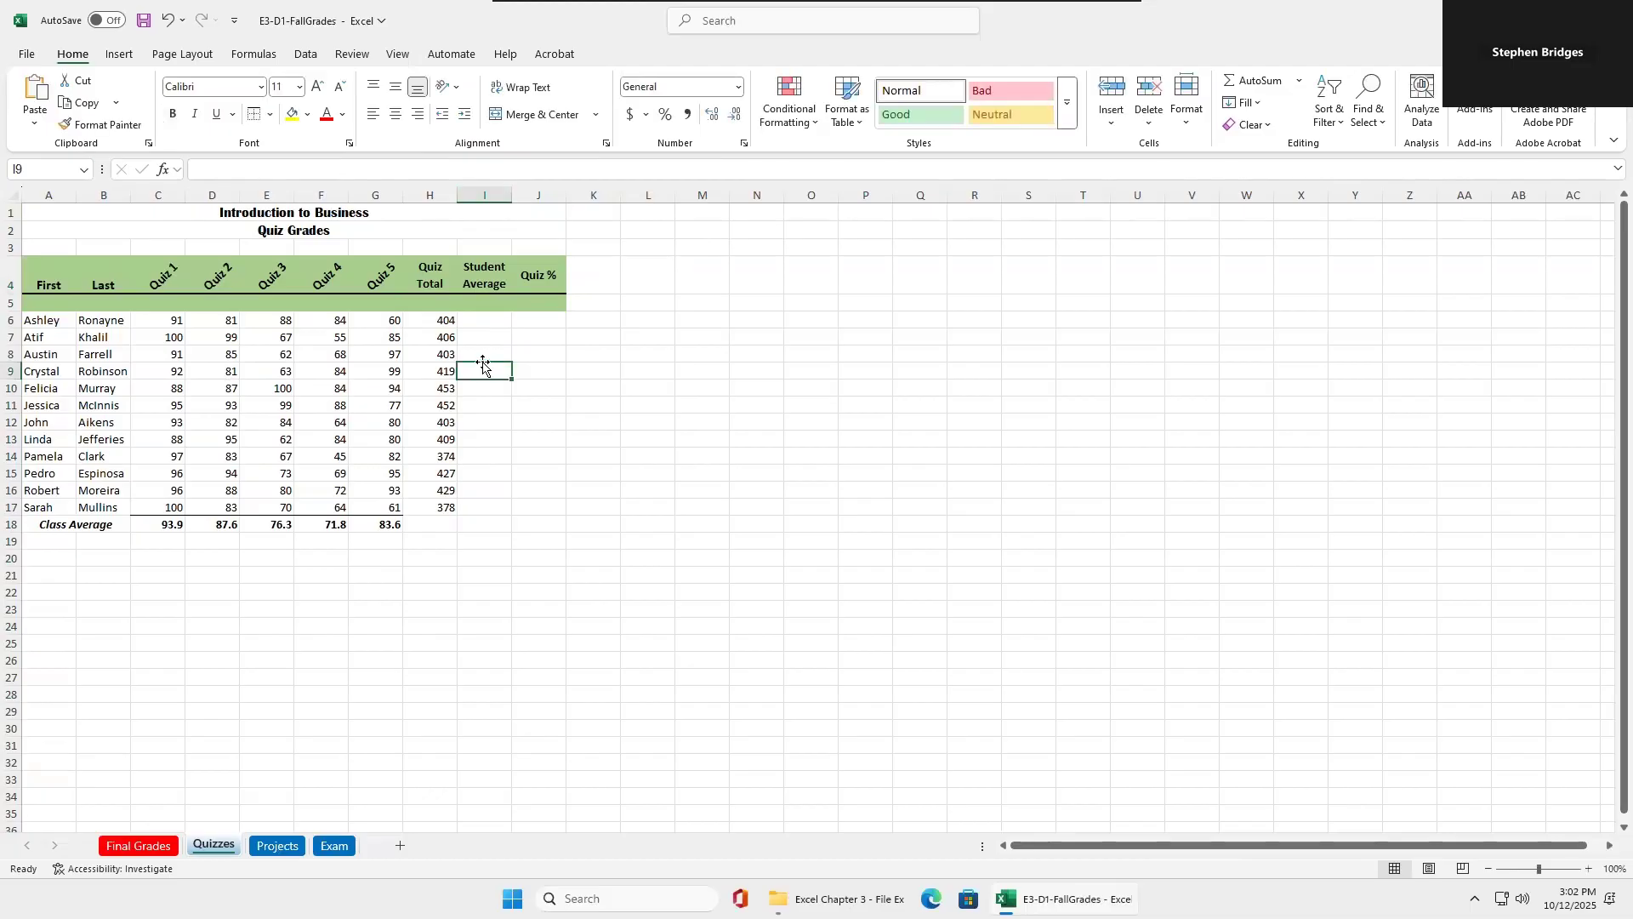
Enter =AVERAGE(C6:G6) in I6, leaving out the quiz total, and fill the formula down through I17.
click(486, 322)
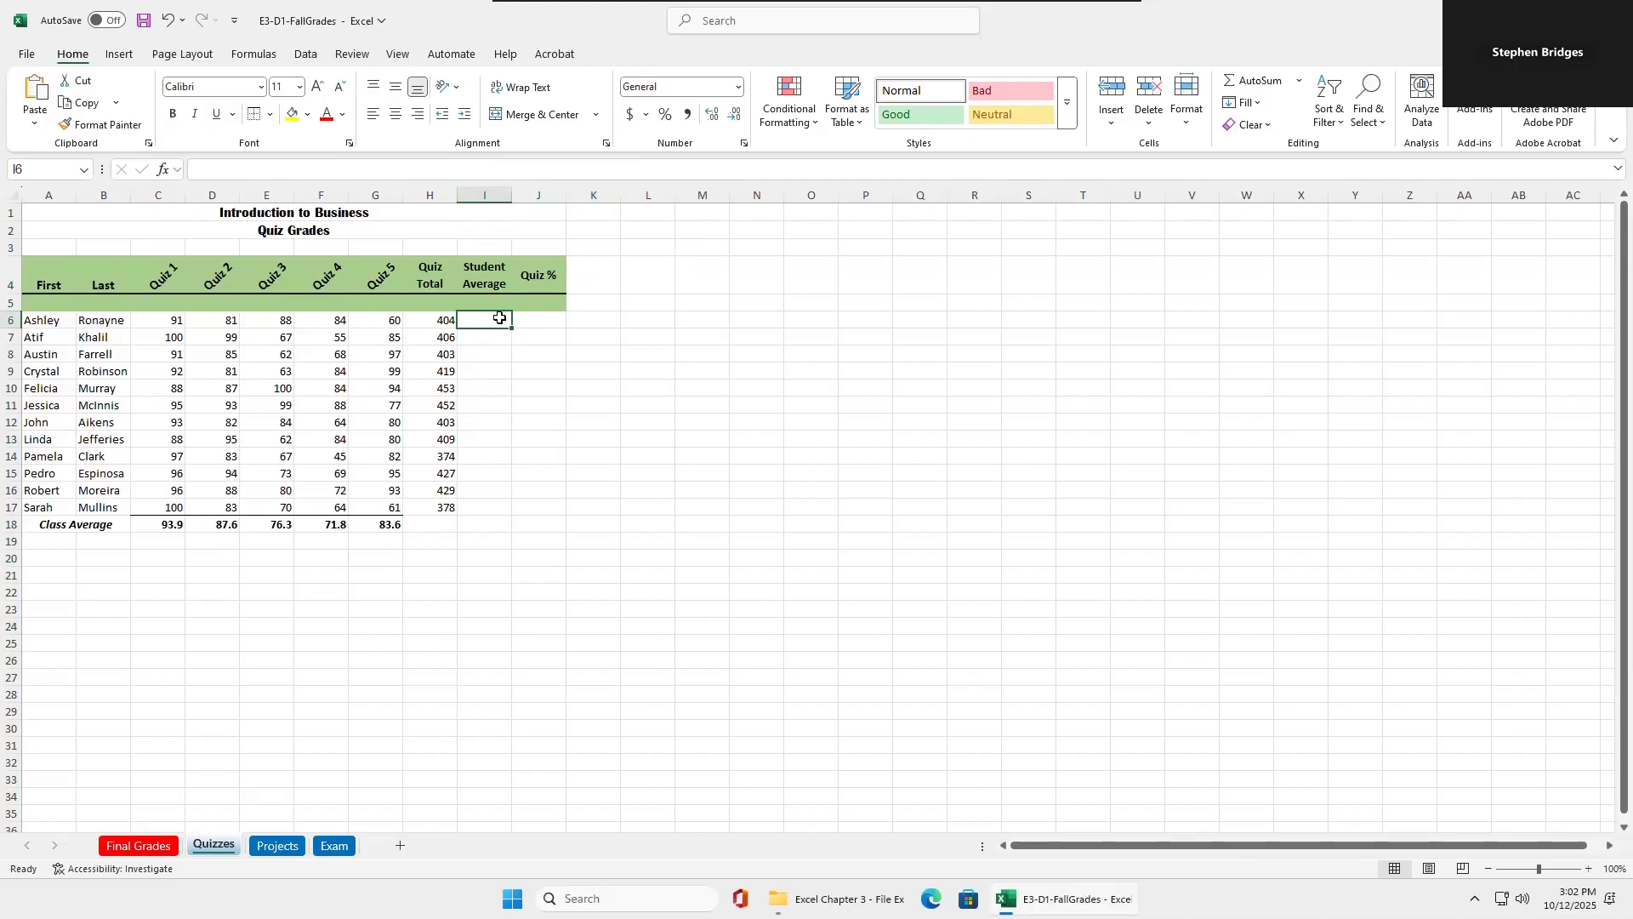
click(1299, 80)
click(1268, 127)
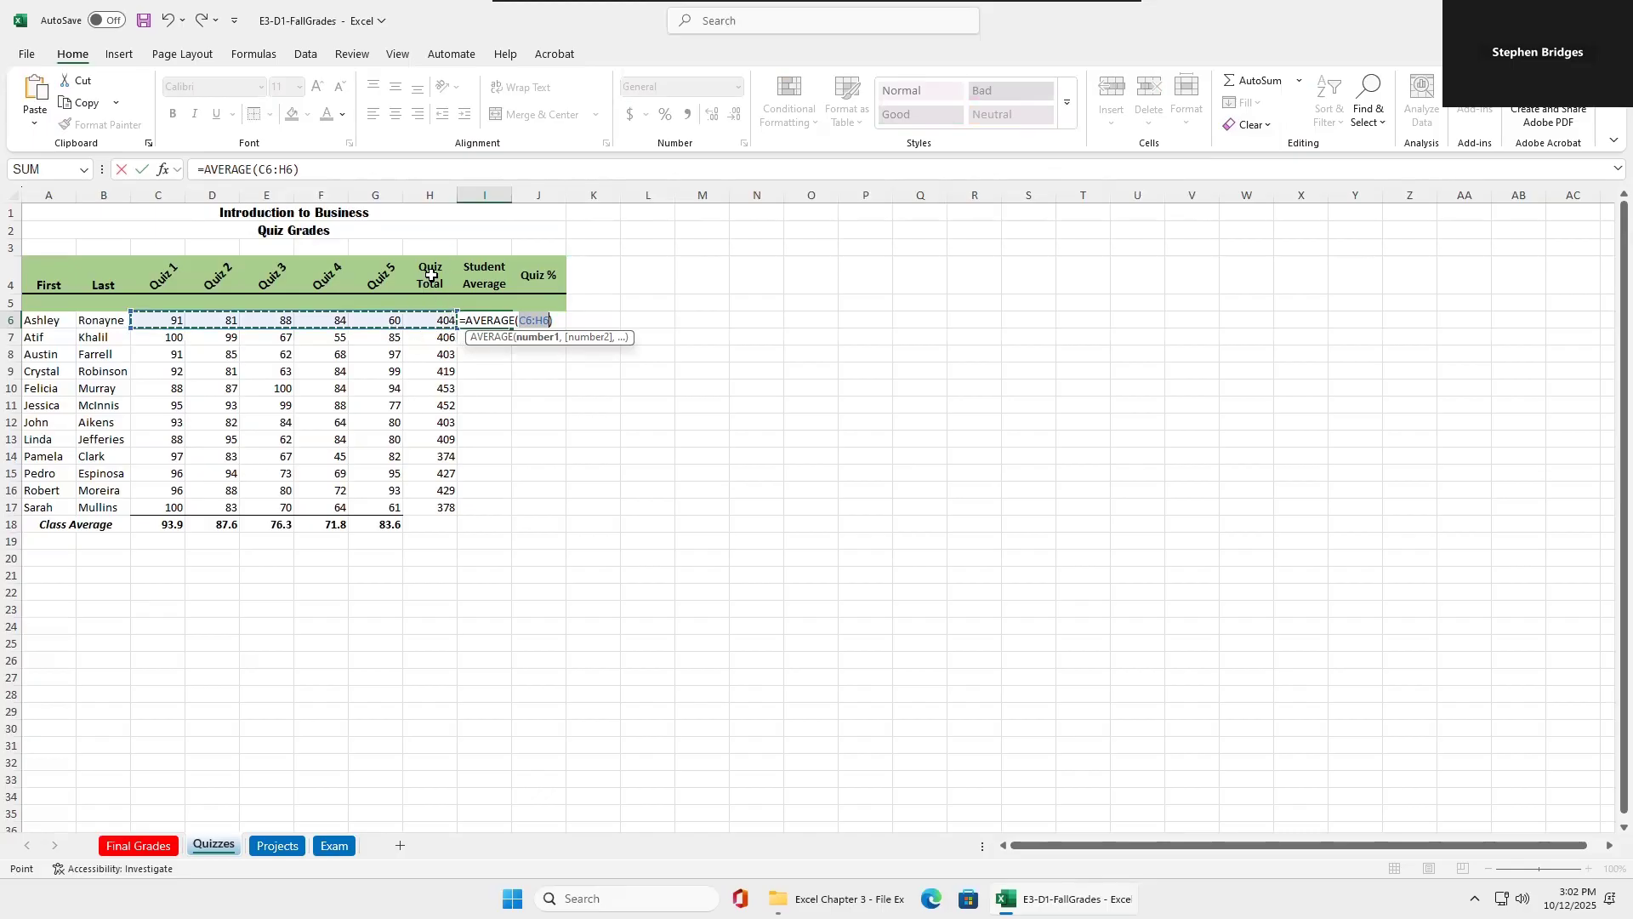
drag(159, 318, 375, 319)
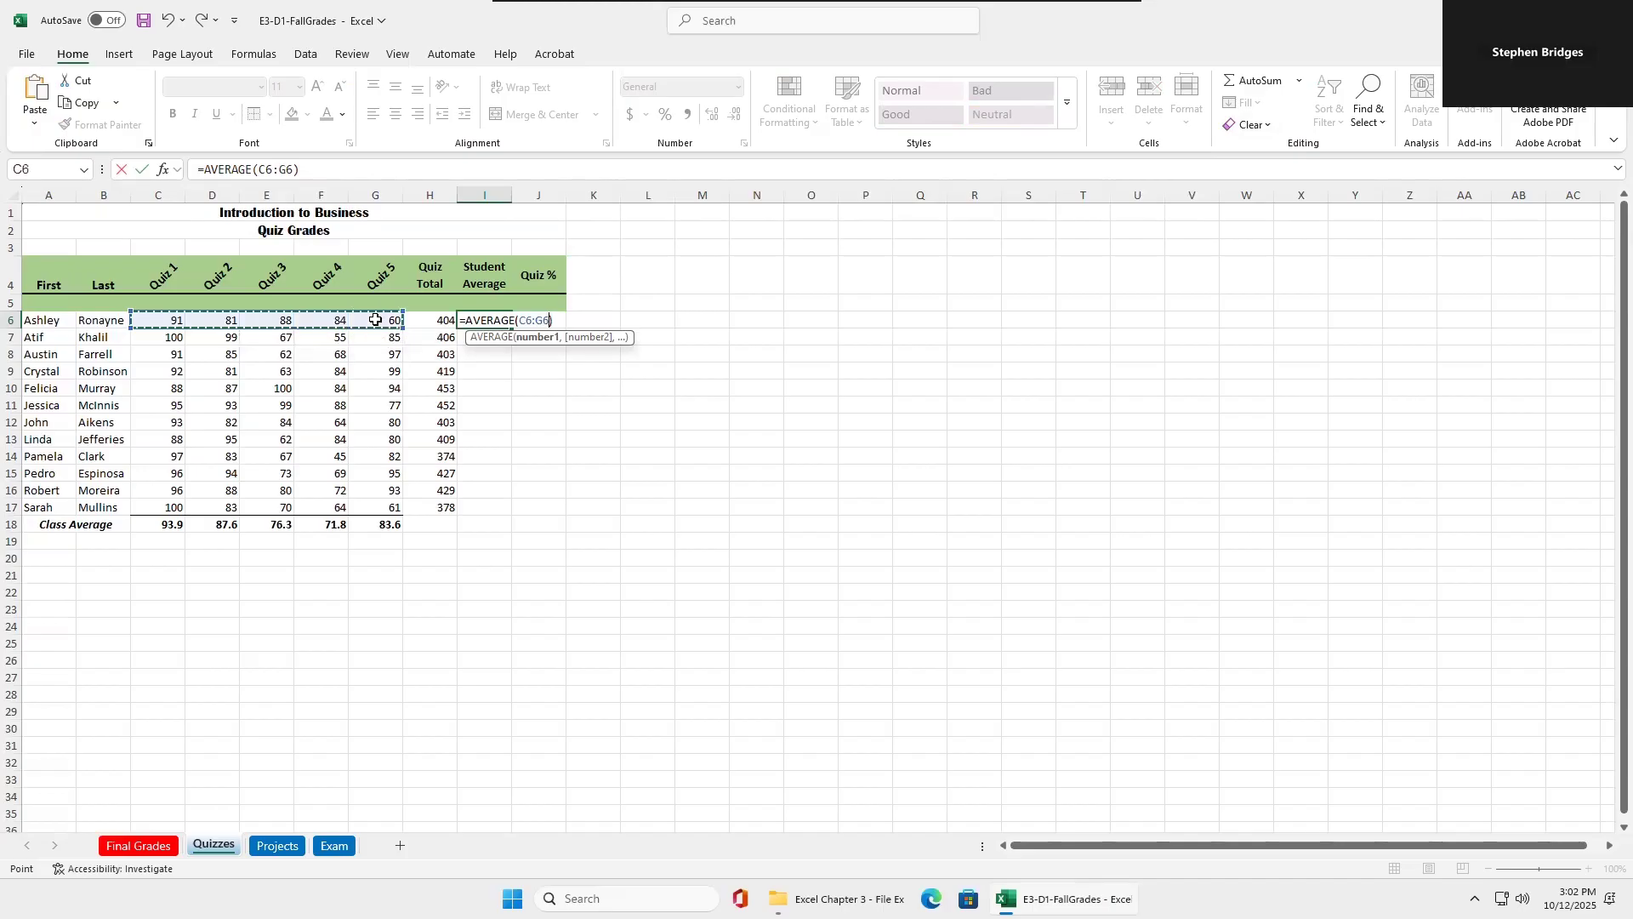
key(Return)
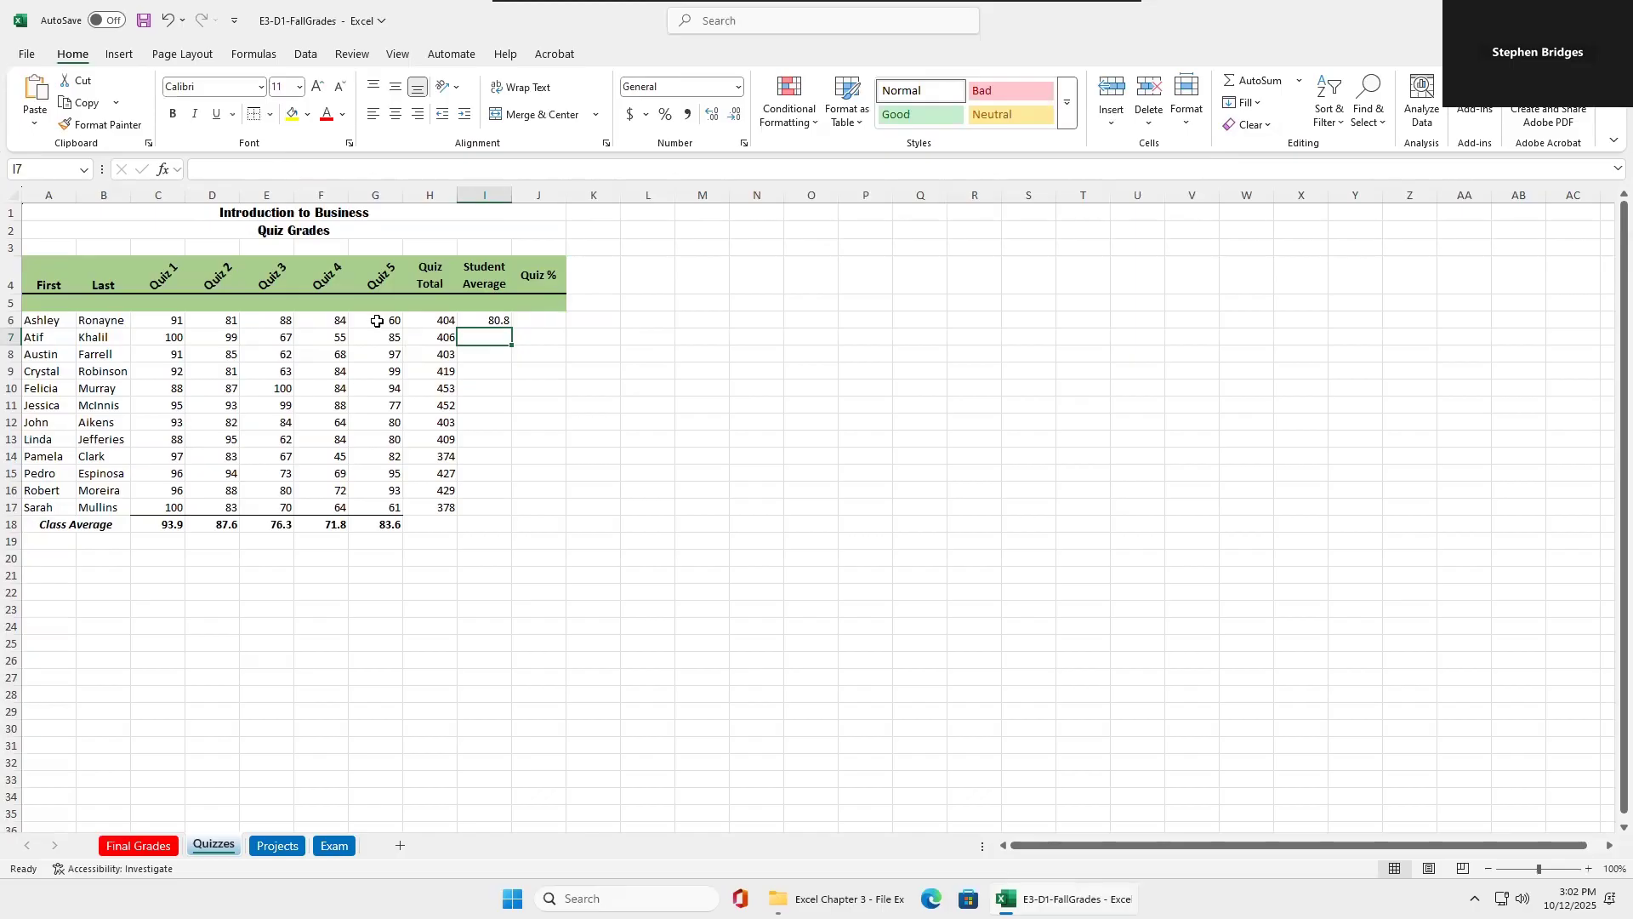
click(504, 321)
double_click(512, 330)
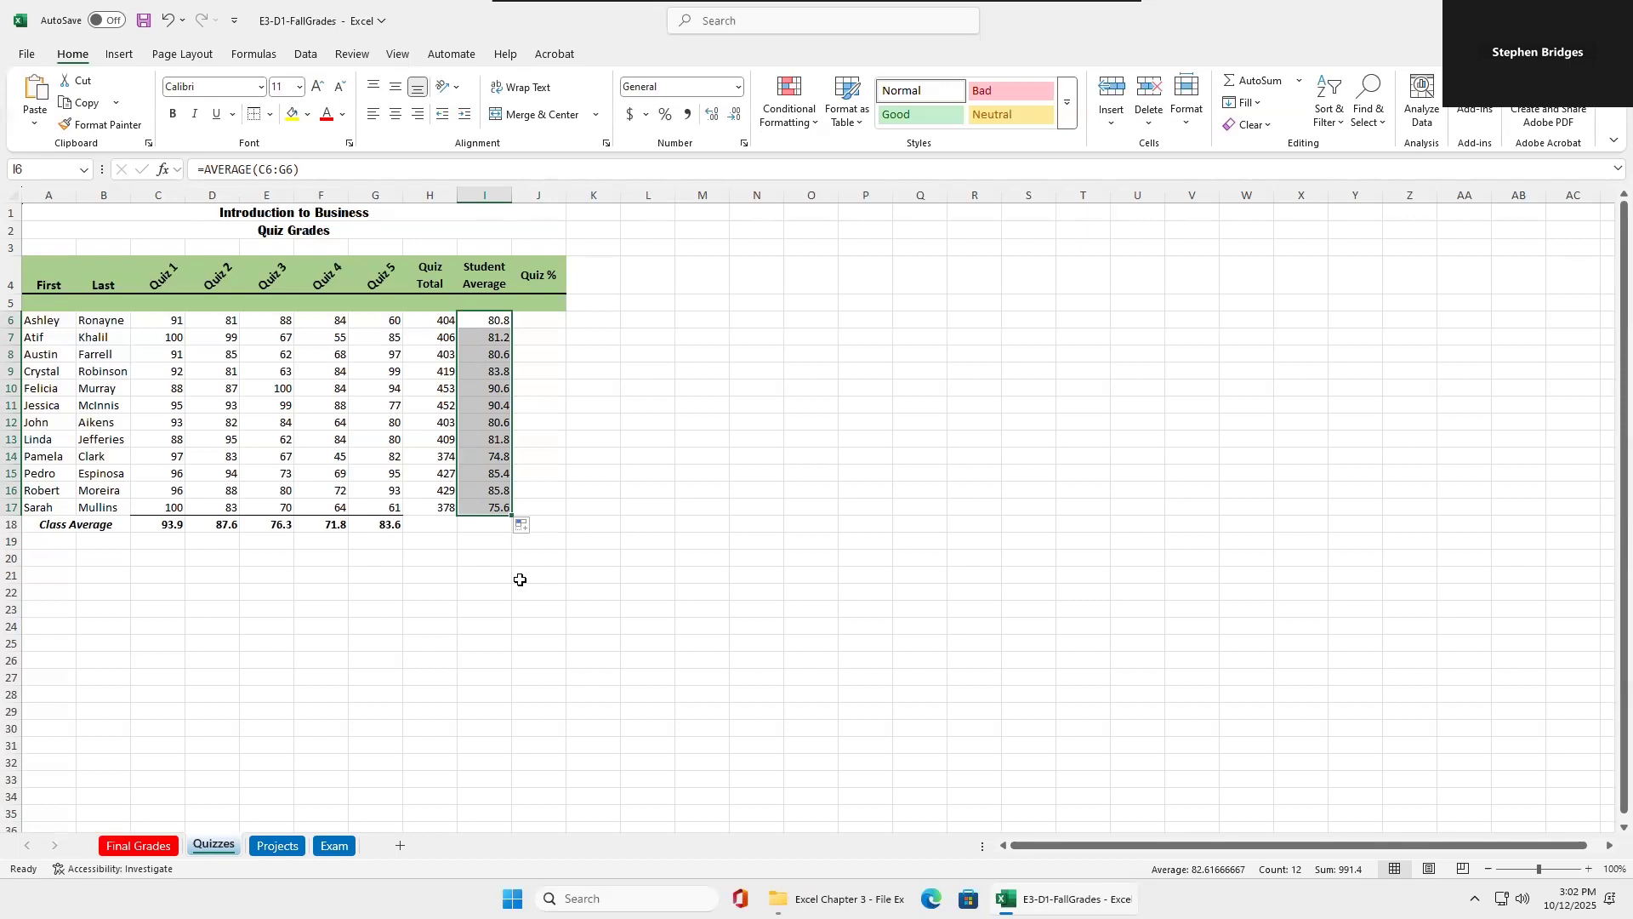
On the Exam sheet, use AutoSum to enter =SUM(C6:G6) in Exam Total cell H6 and fill it down through H17.
click(333, 846)
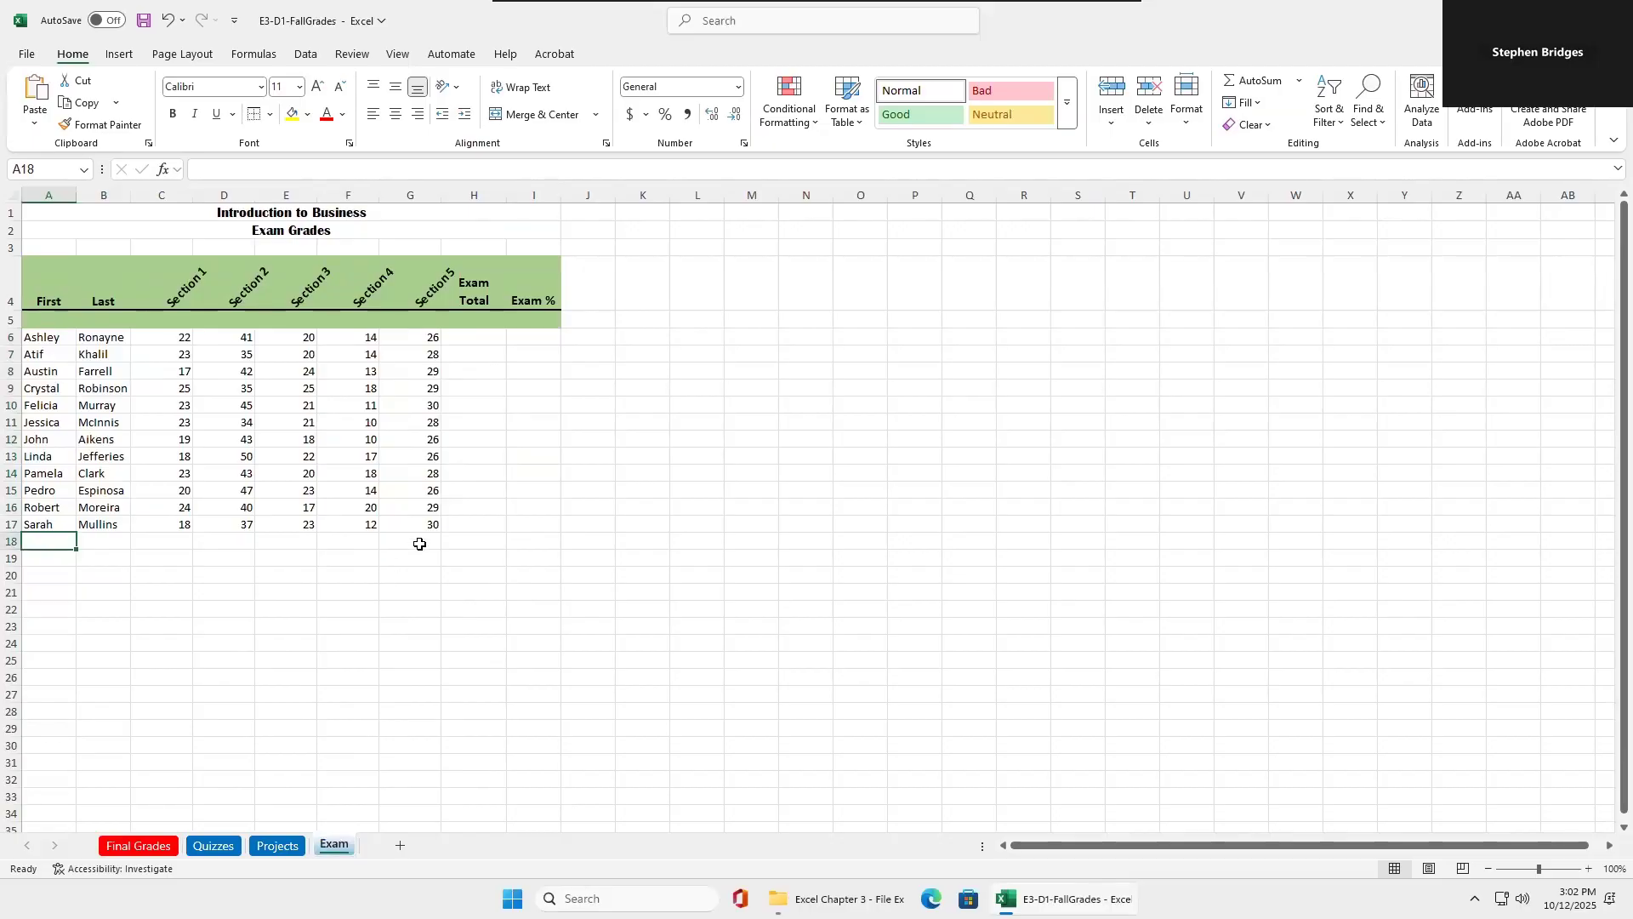
click(482, 338)
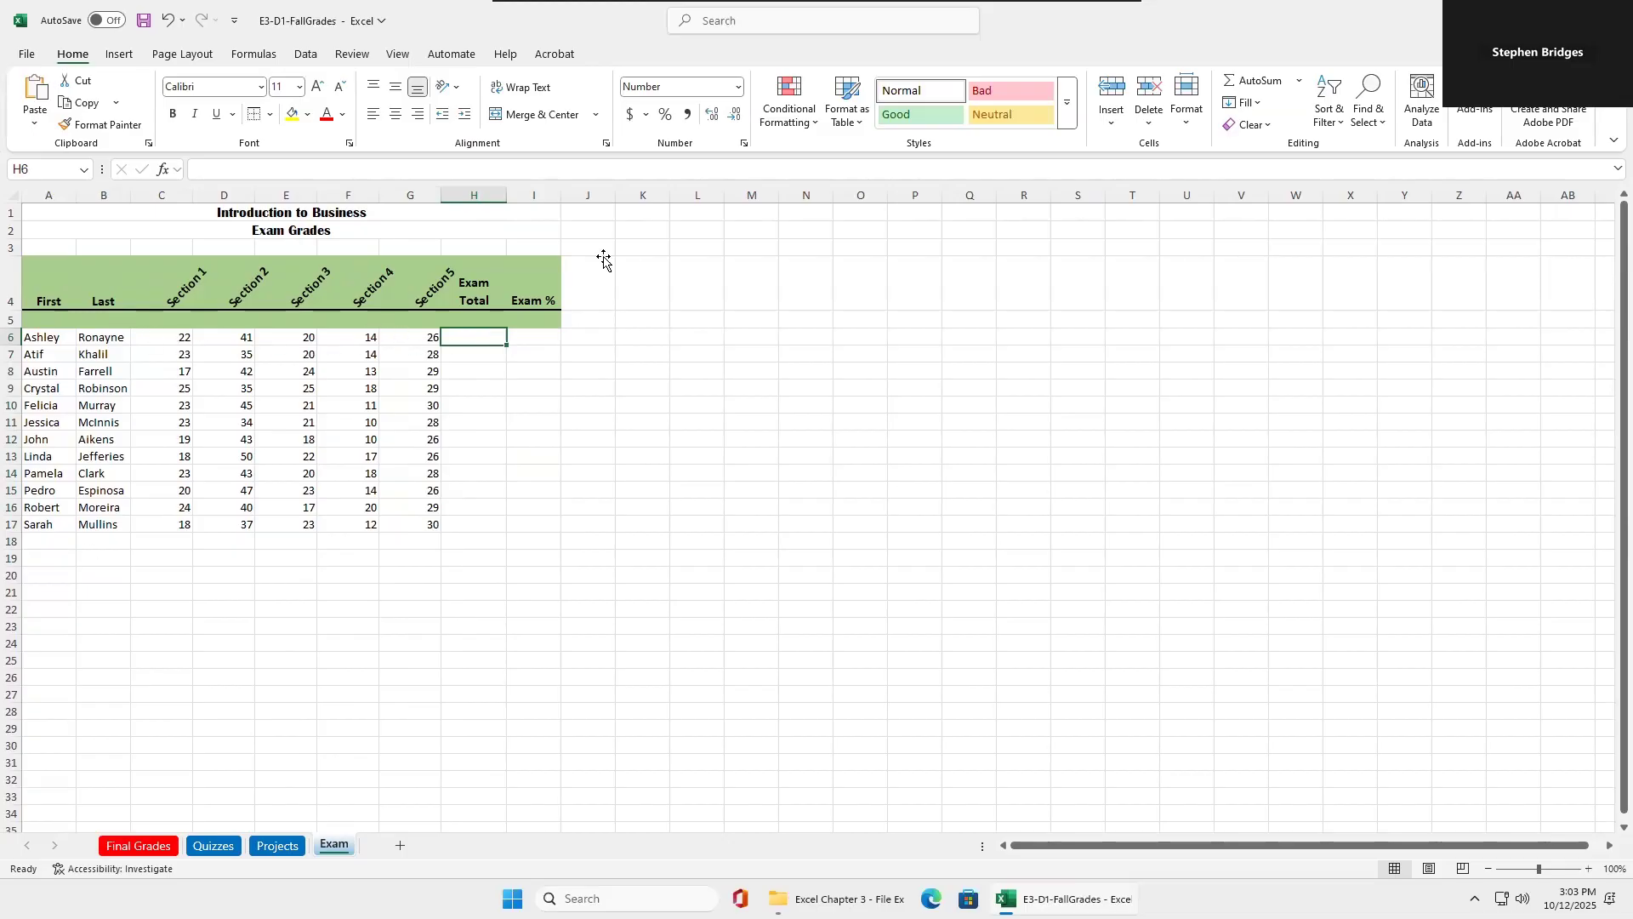
click(1249, 82)
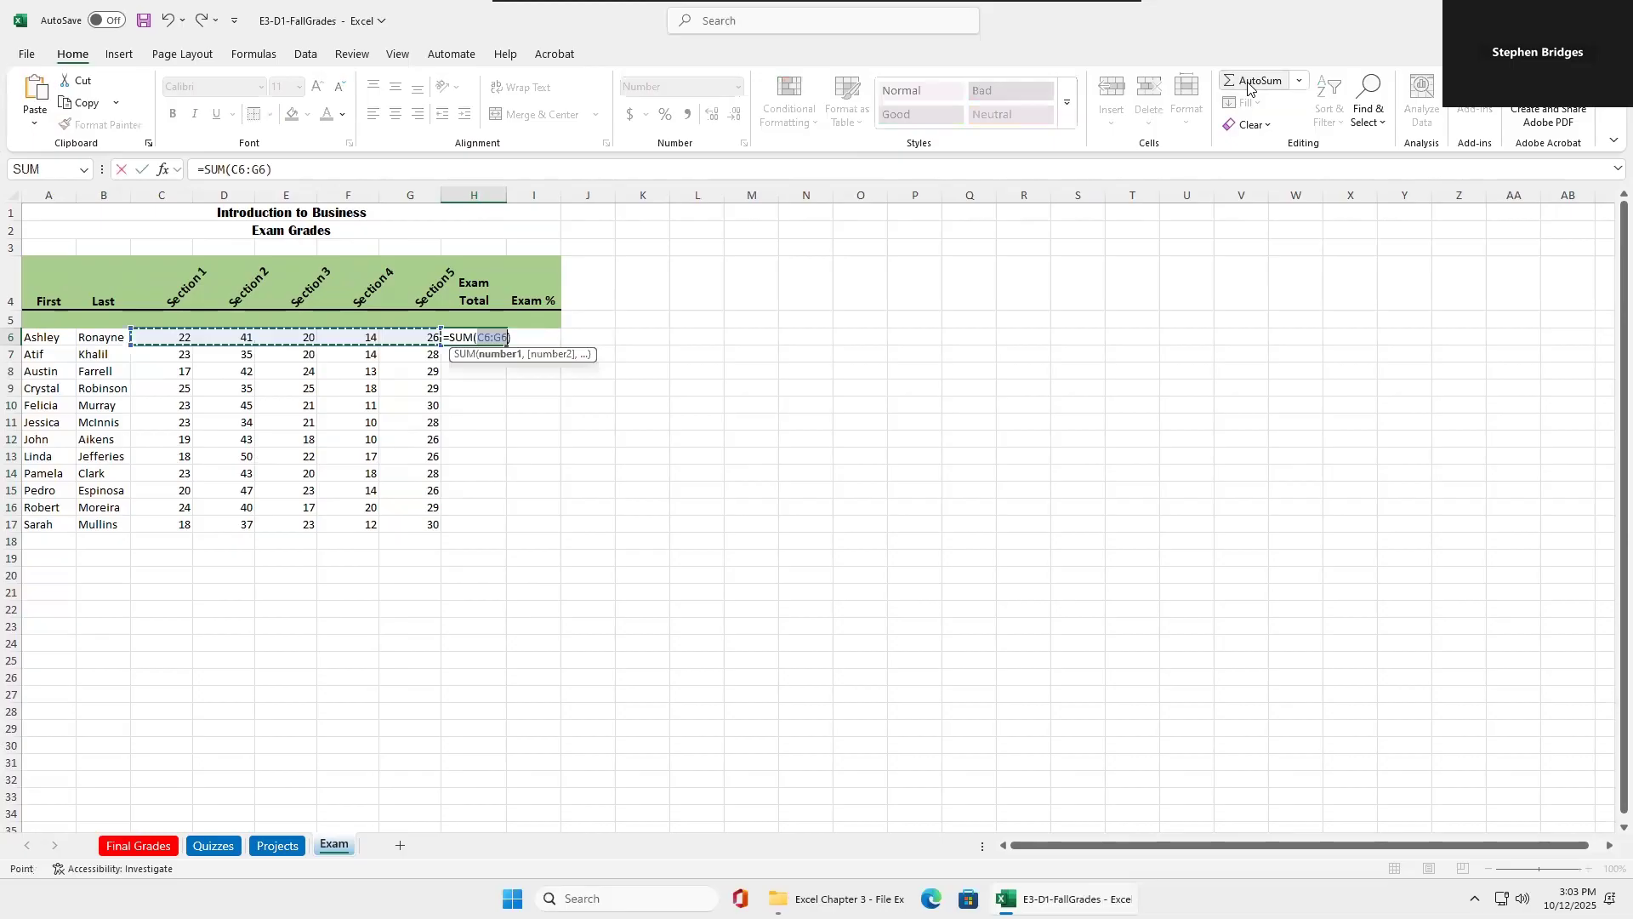
key(Return)
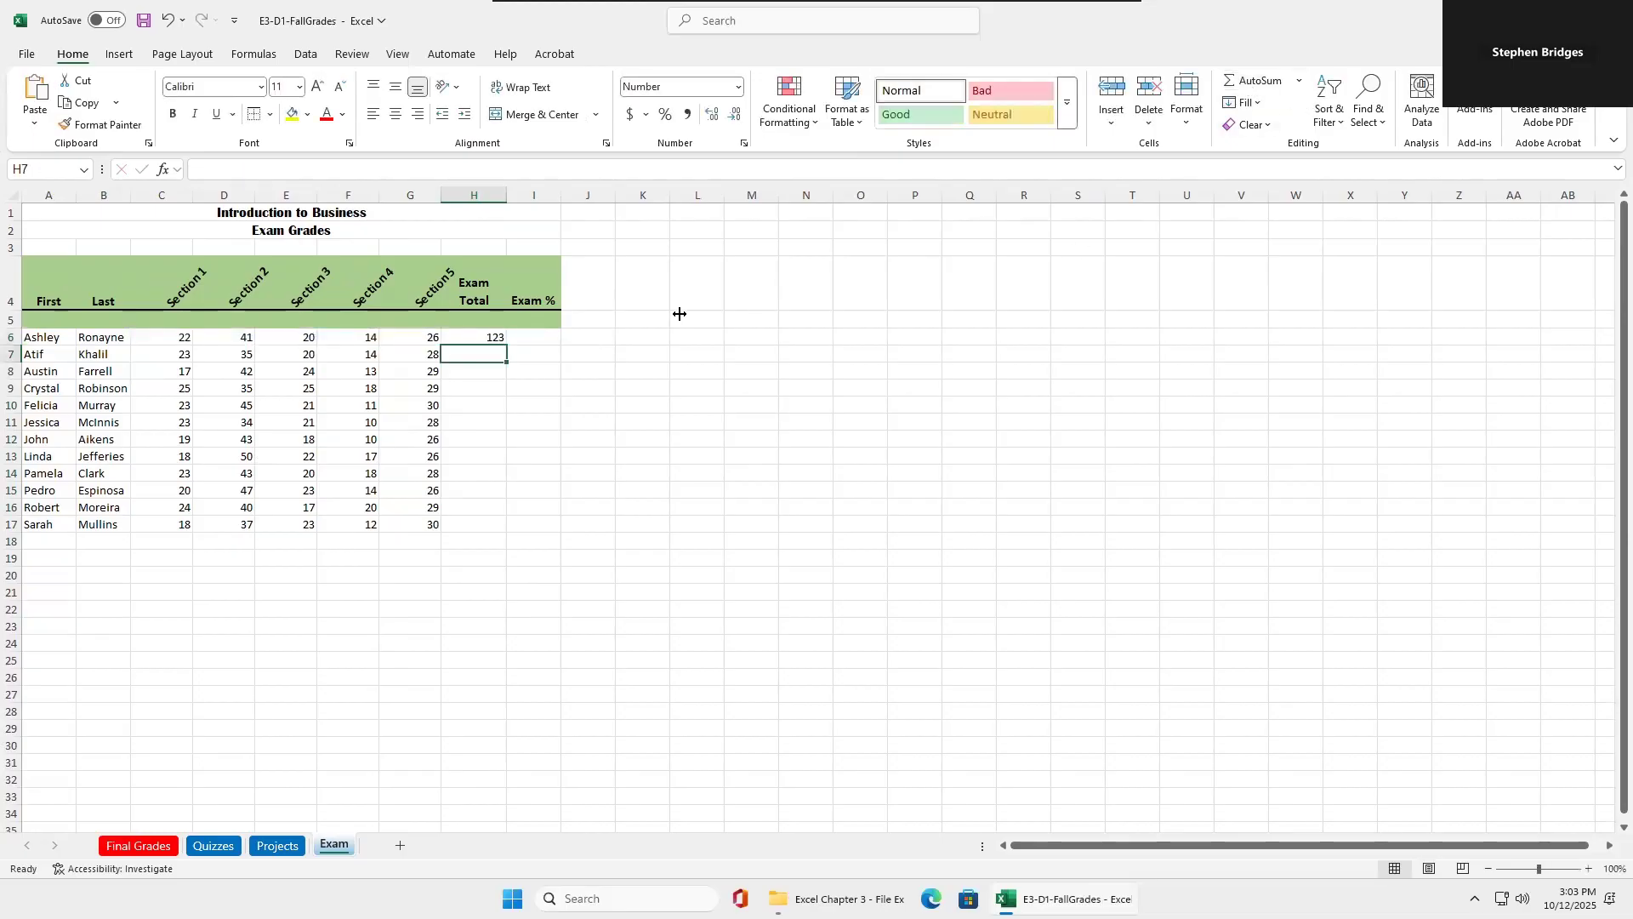
click(504, 339)
double_click(509, 344)
click(666, 374)
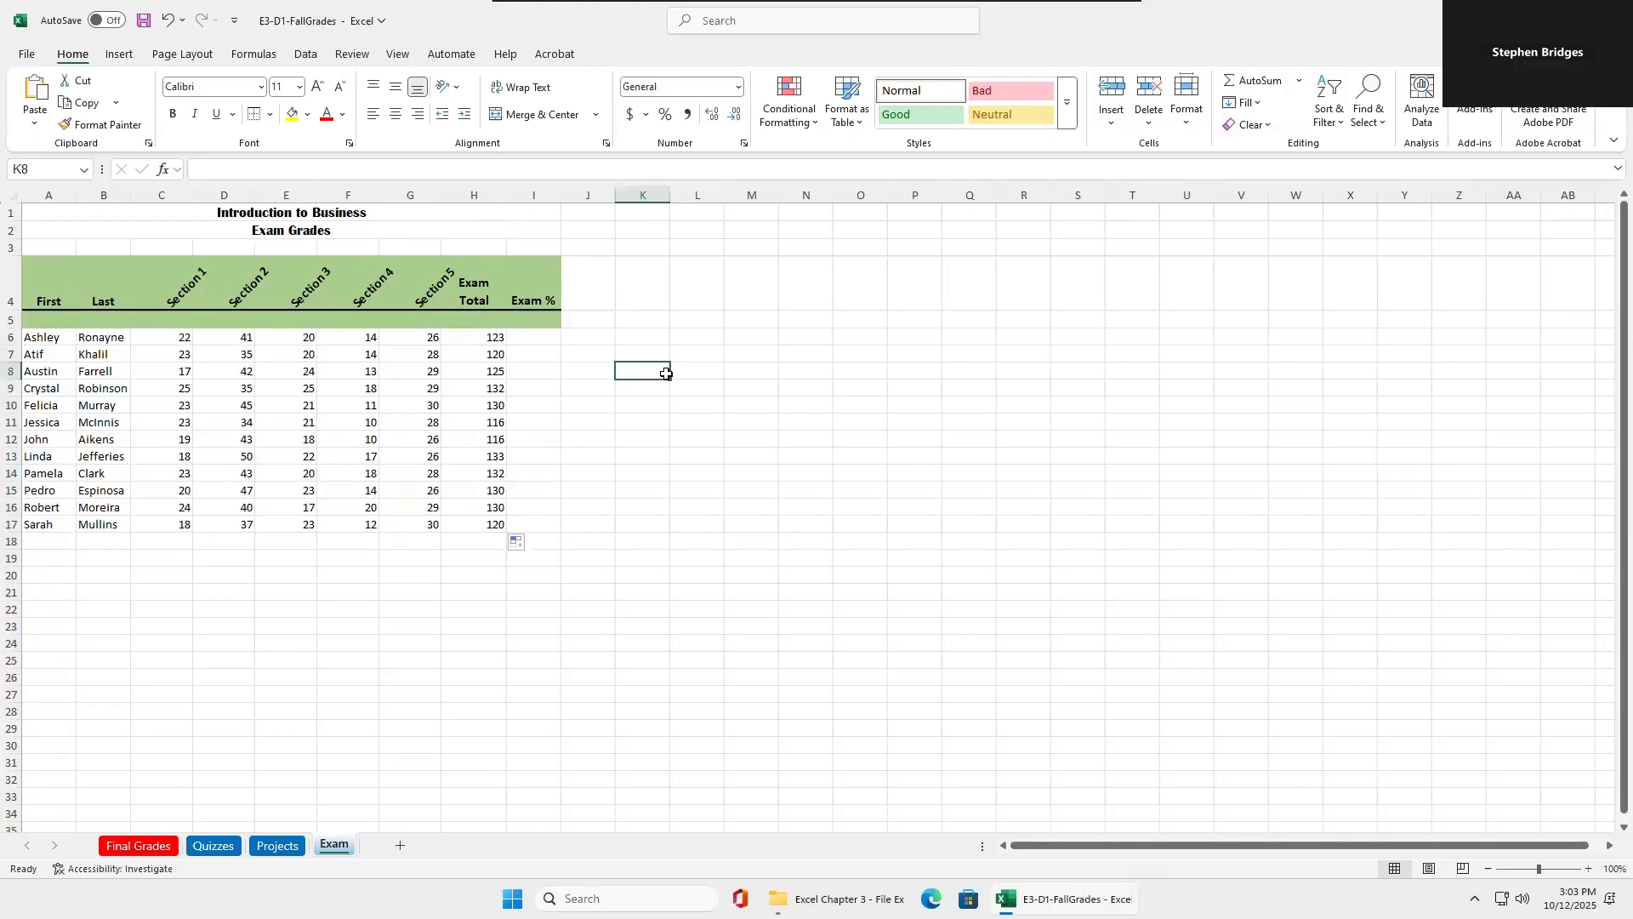
Look over the functions AutoSum offers and save the workbook.
click(1299, 81)
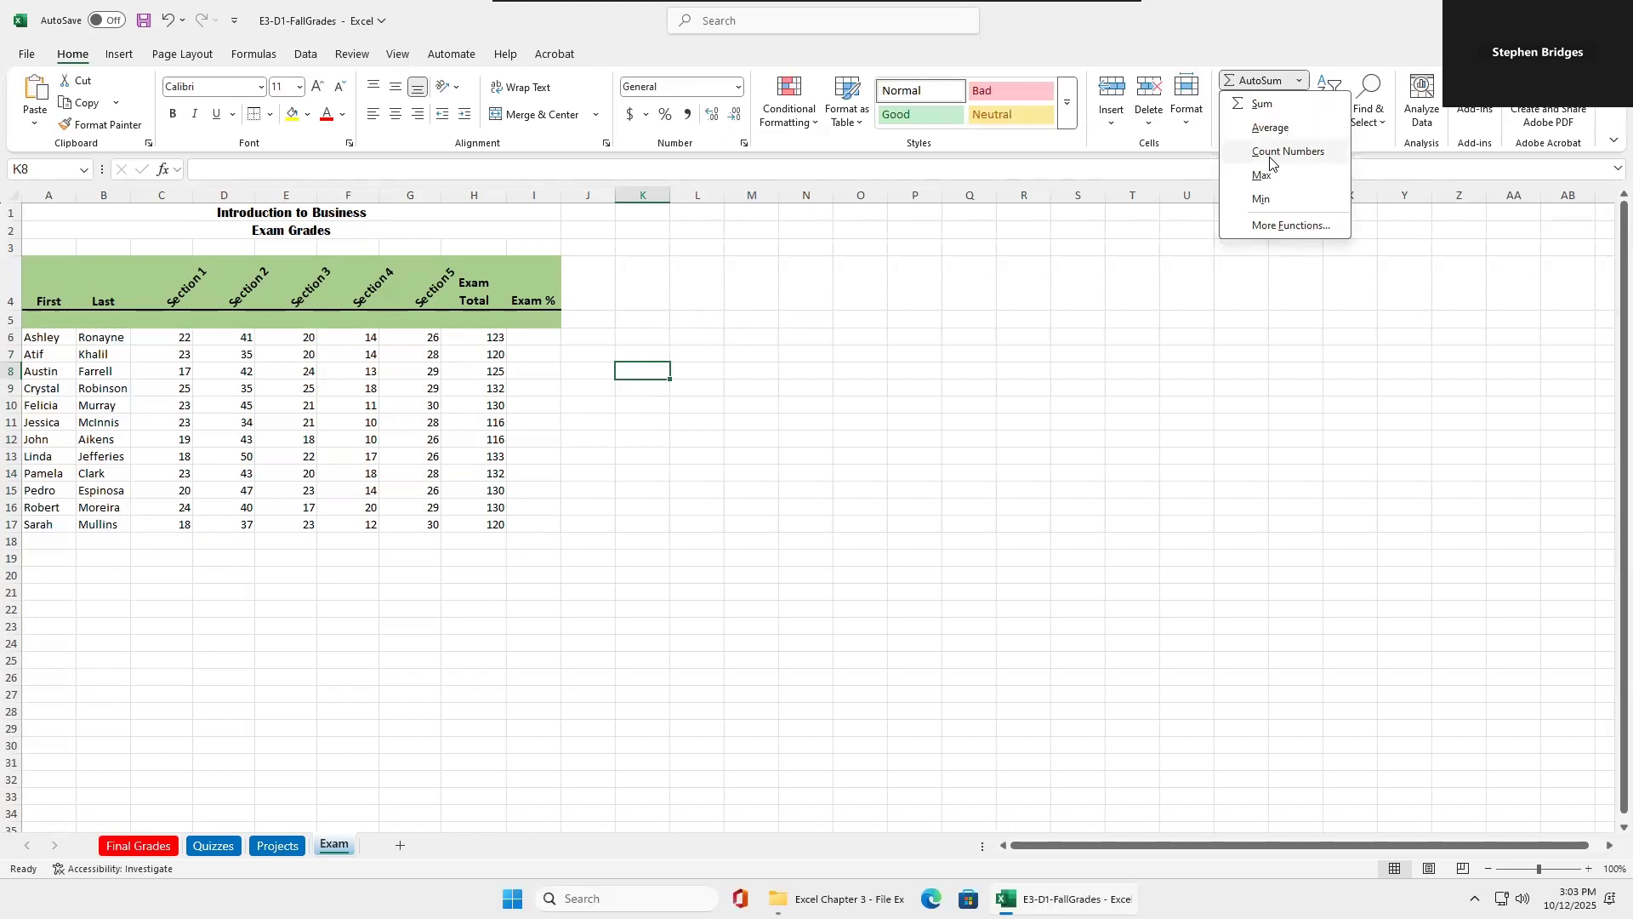
click(1298, 83)
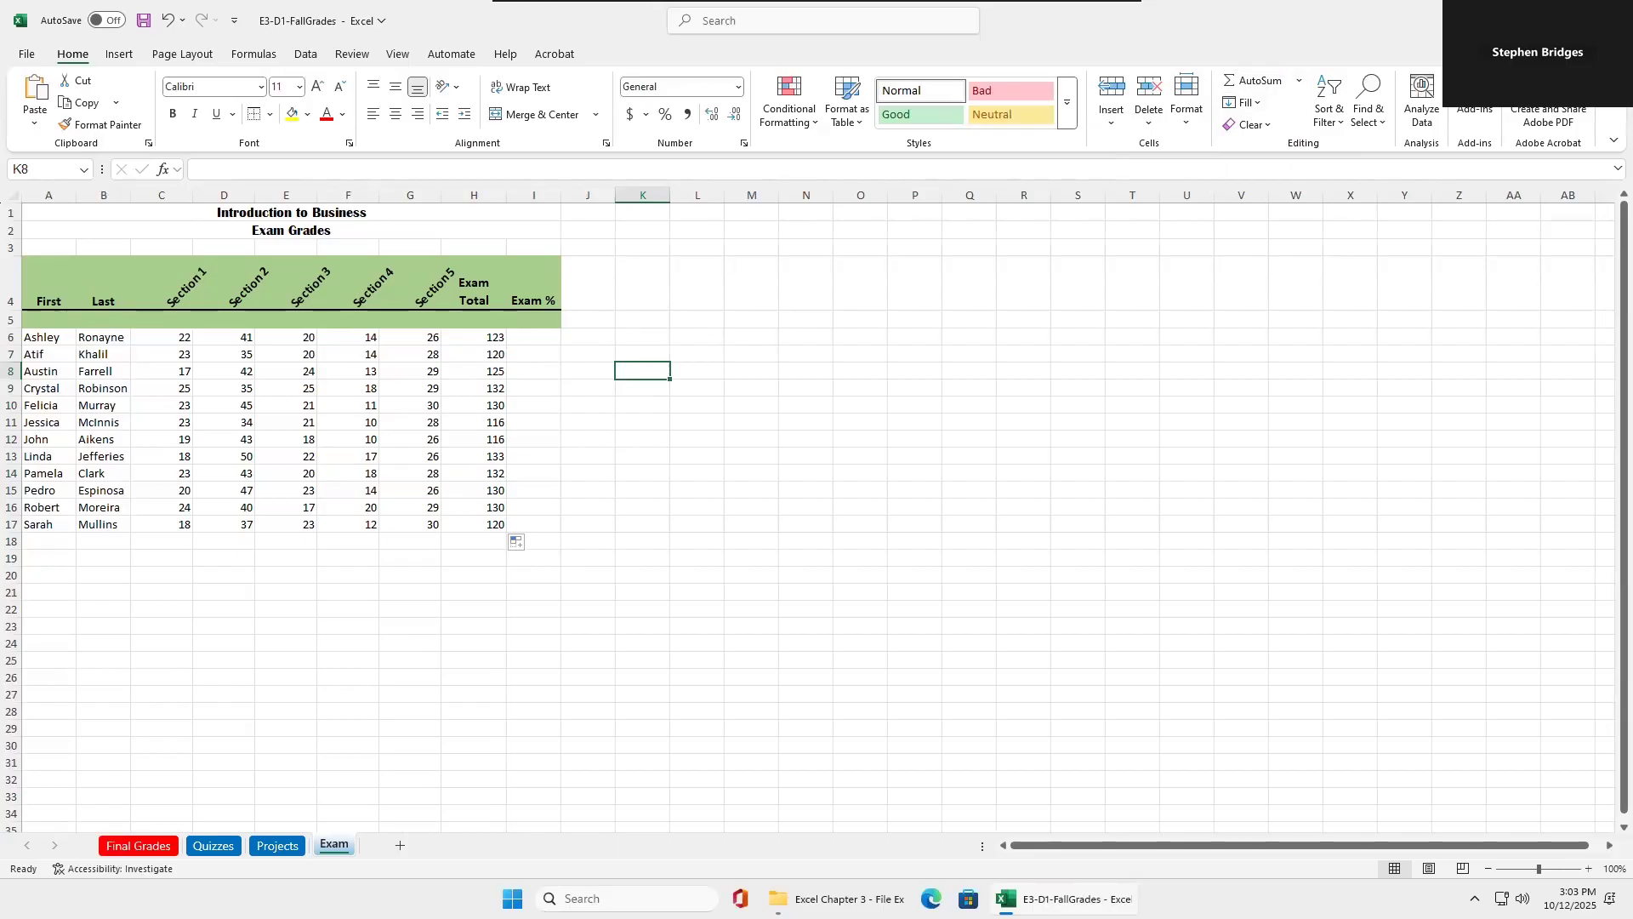
click(140, 28)
On the Final Grades sheet, fill the formula from G6 down to G7 and compare the row references in both cells.
click(148, 850)
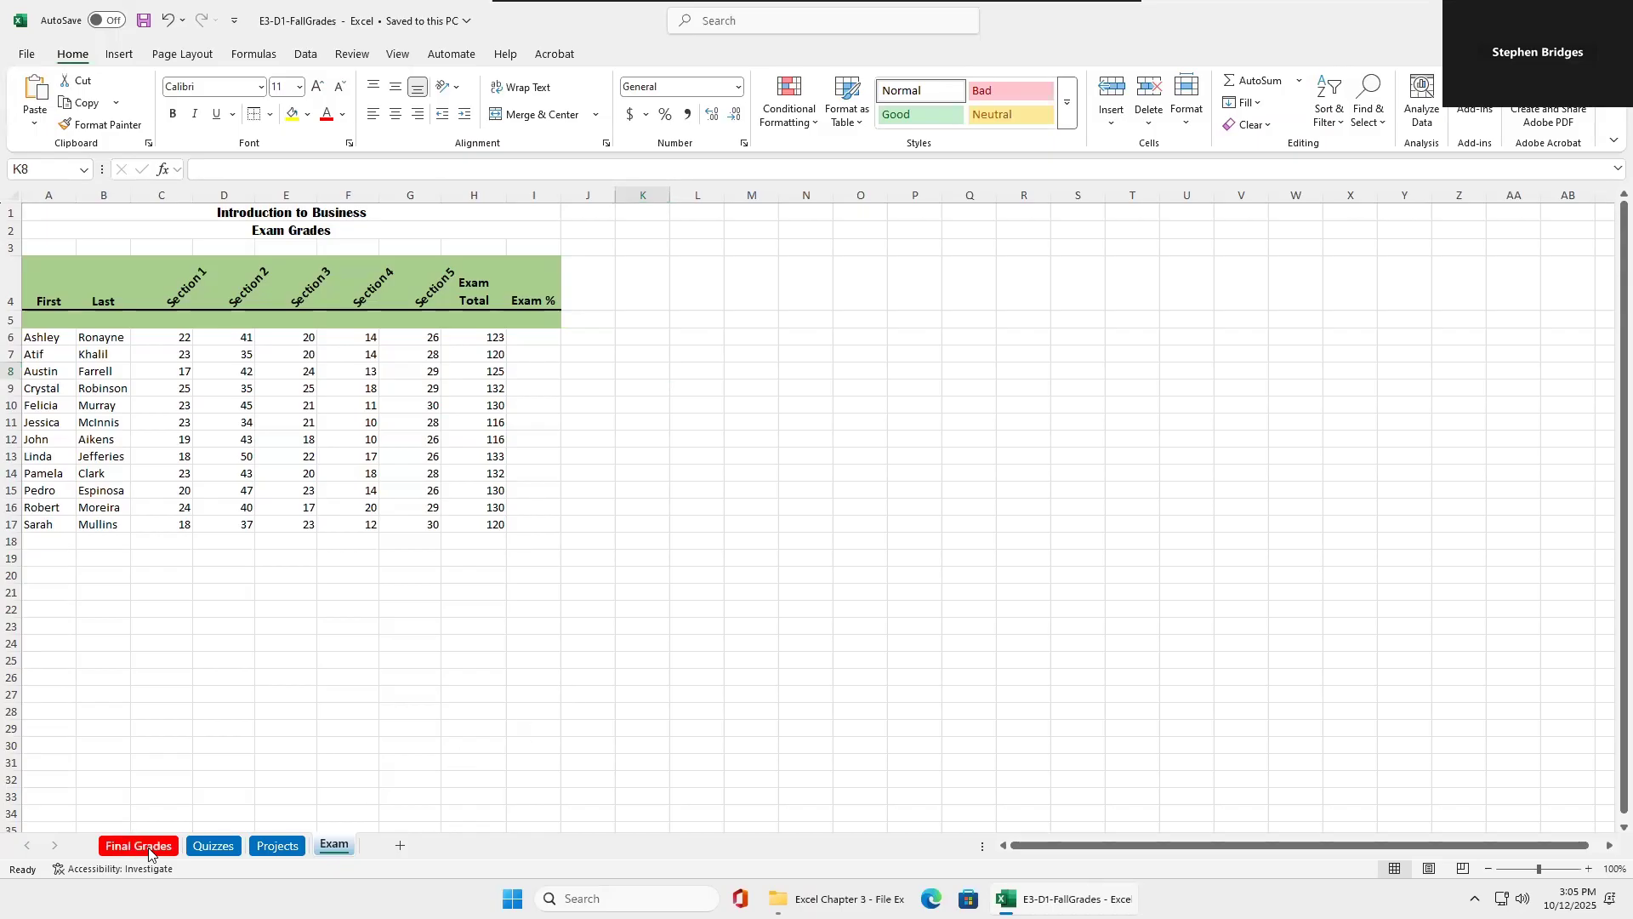
click(434, 304)
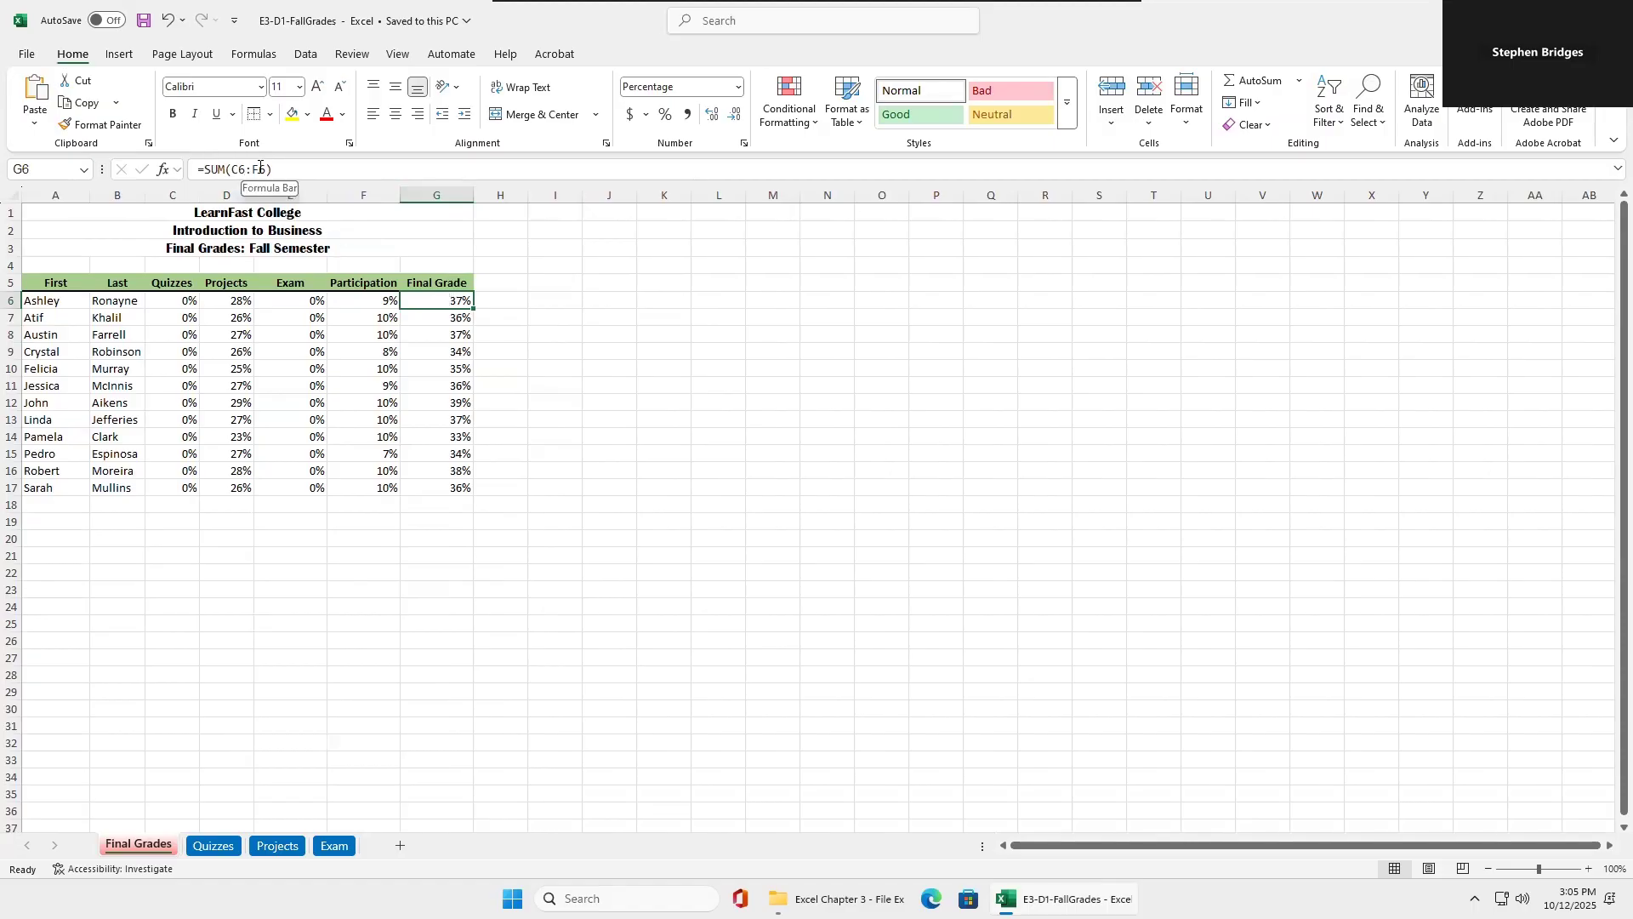
drag(475, 307, 464, 320)
click(462, 319)
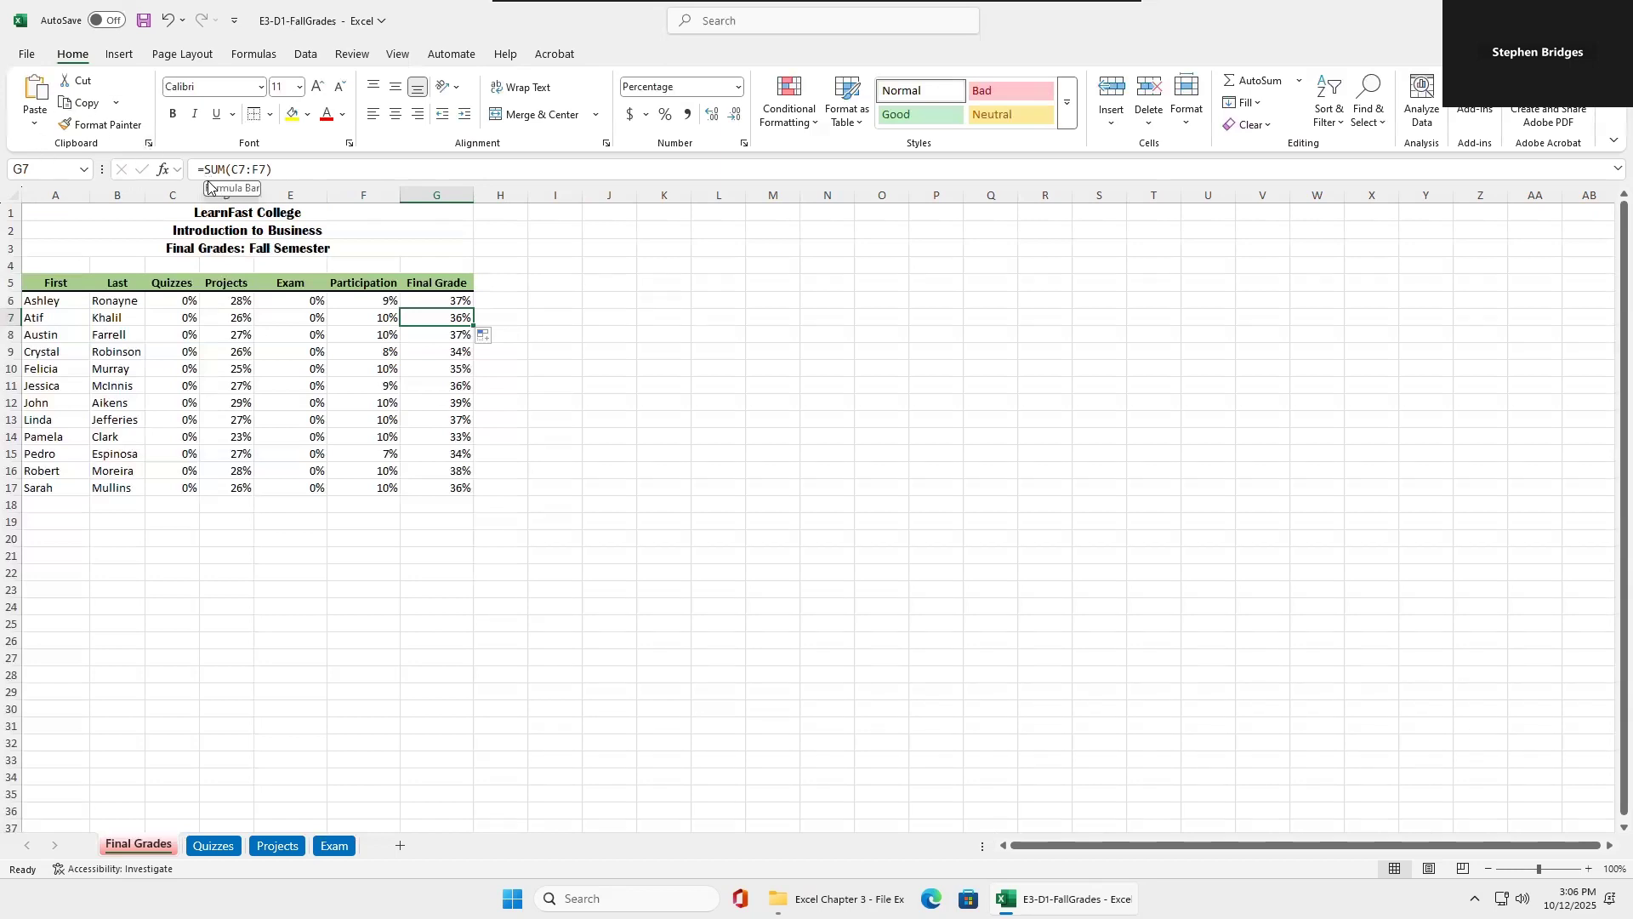
On the Exam sheet, enter 150 as the total possible points in H5 and 40% as the exam weight in I5.
click(336, 849)
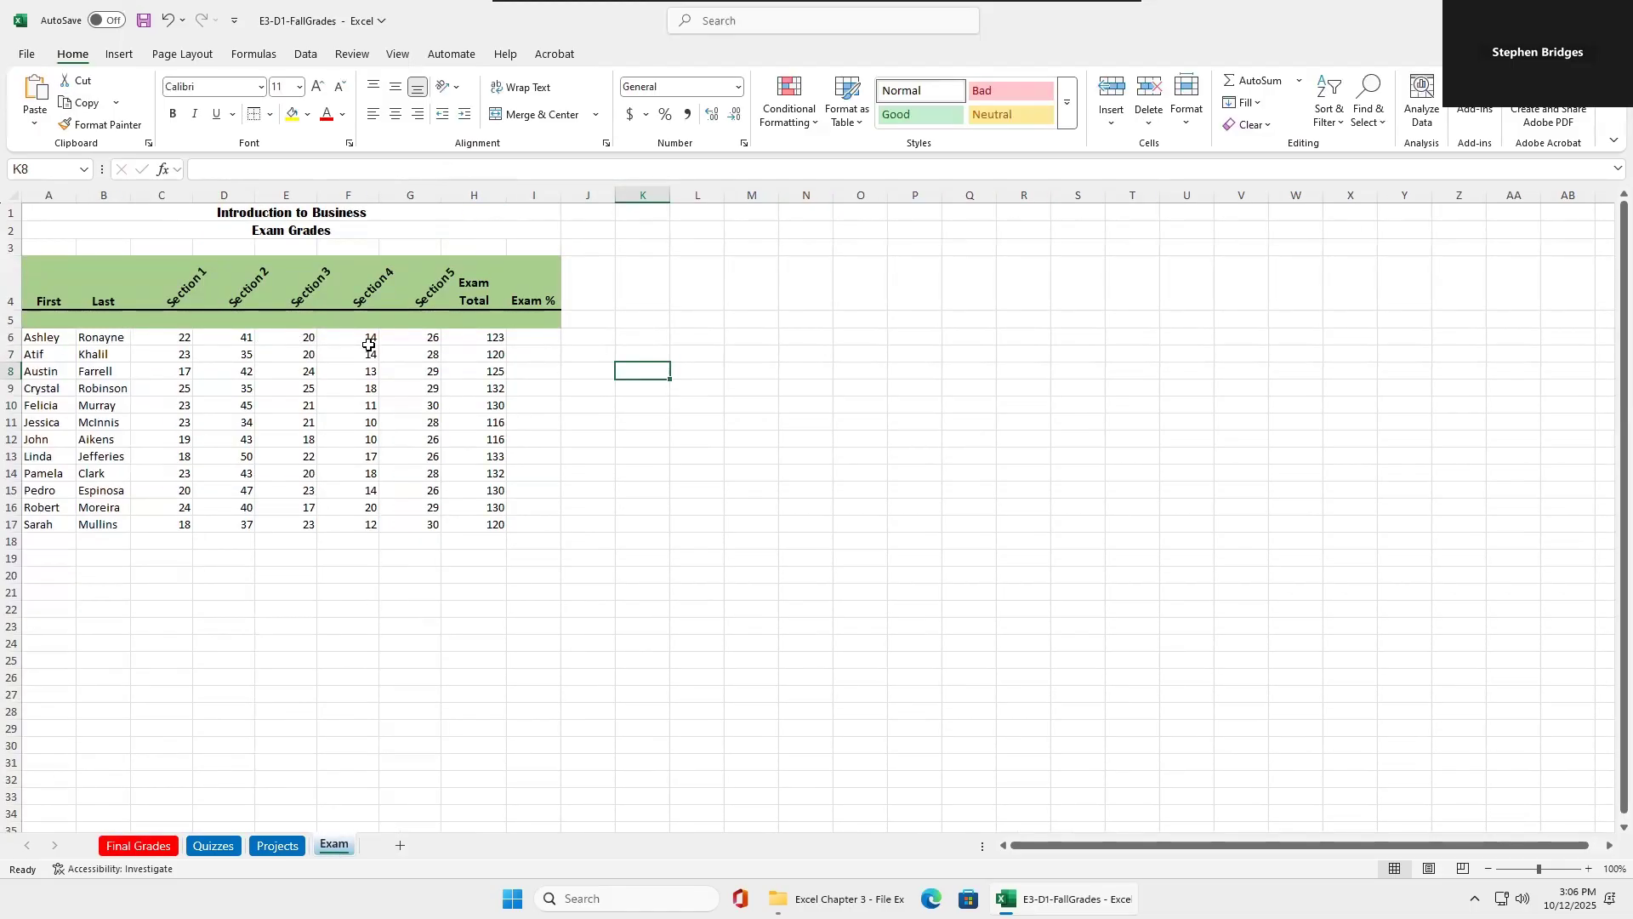
click(462, 317)
key(End)
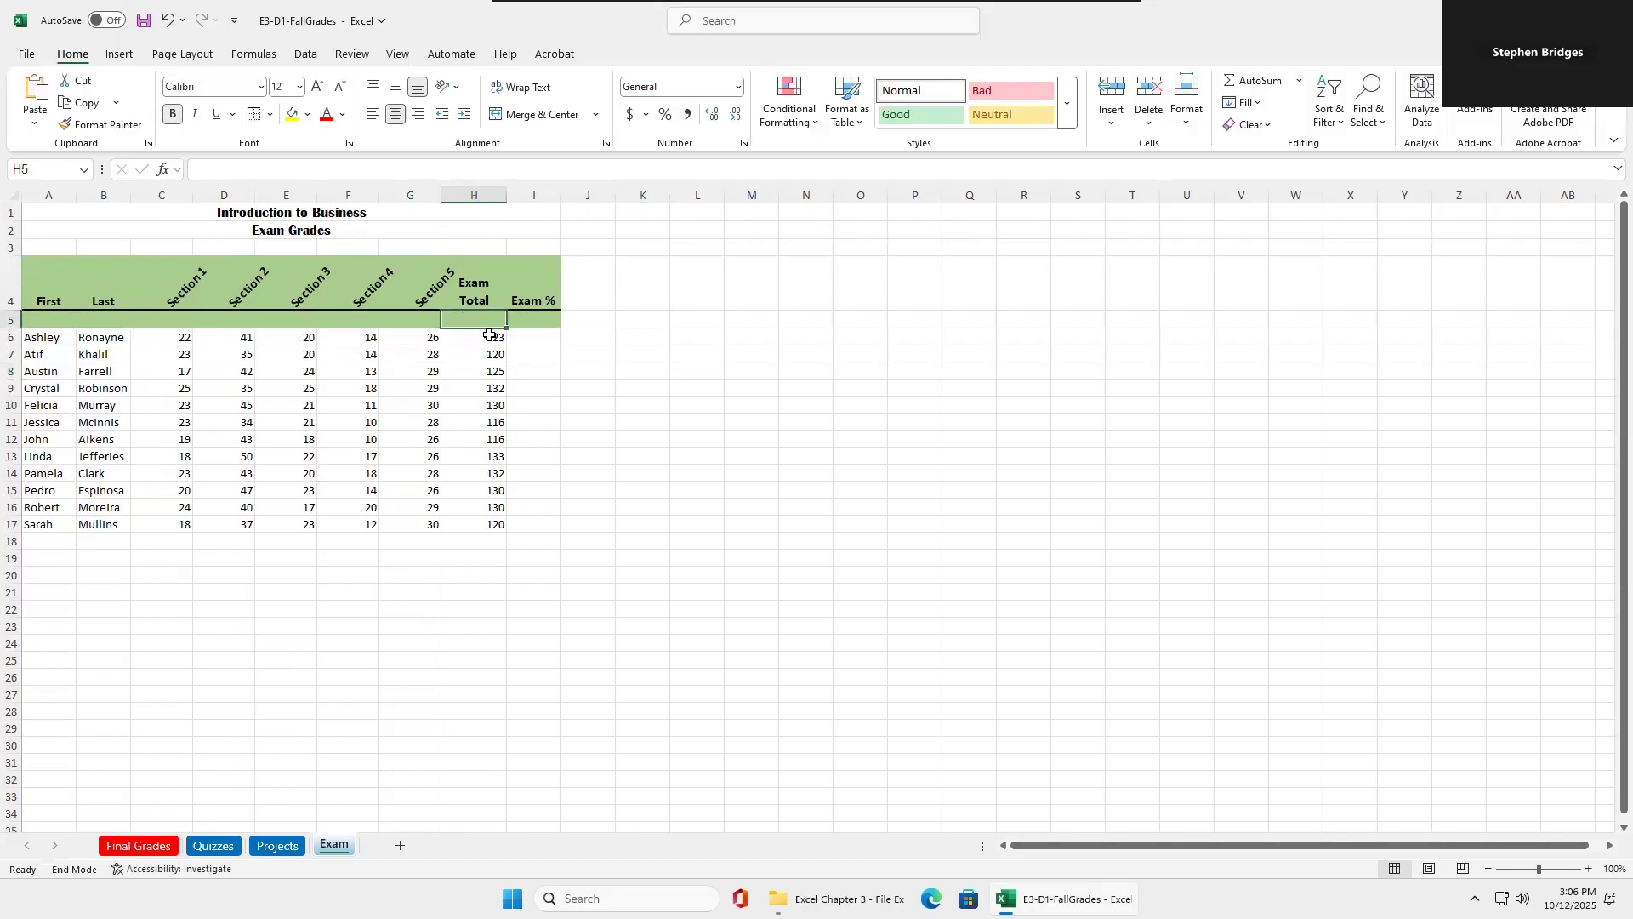
text(150)
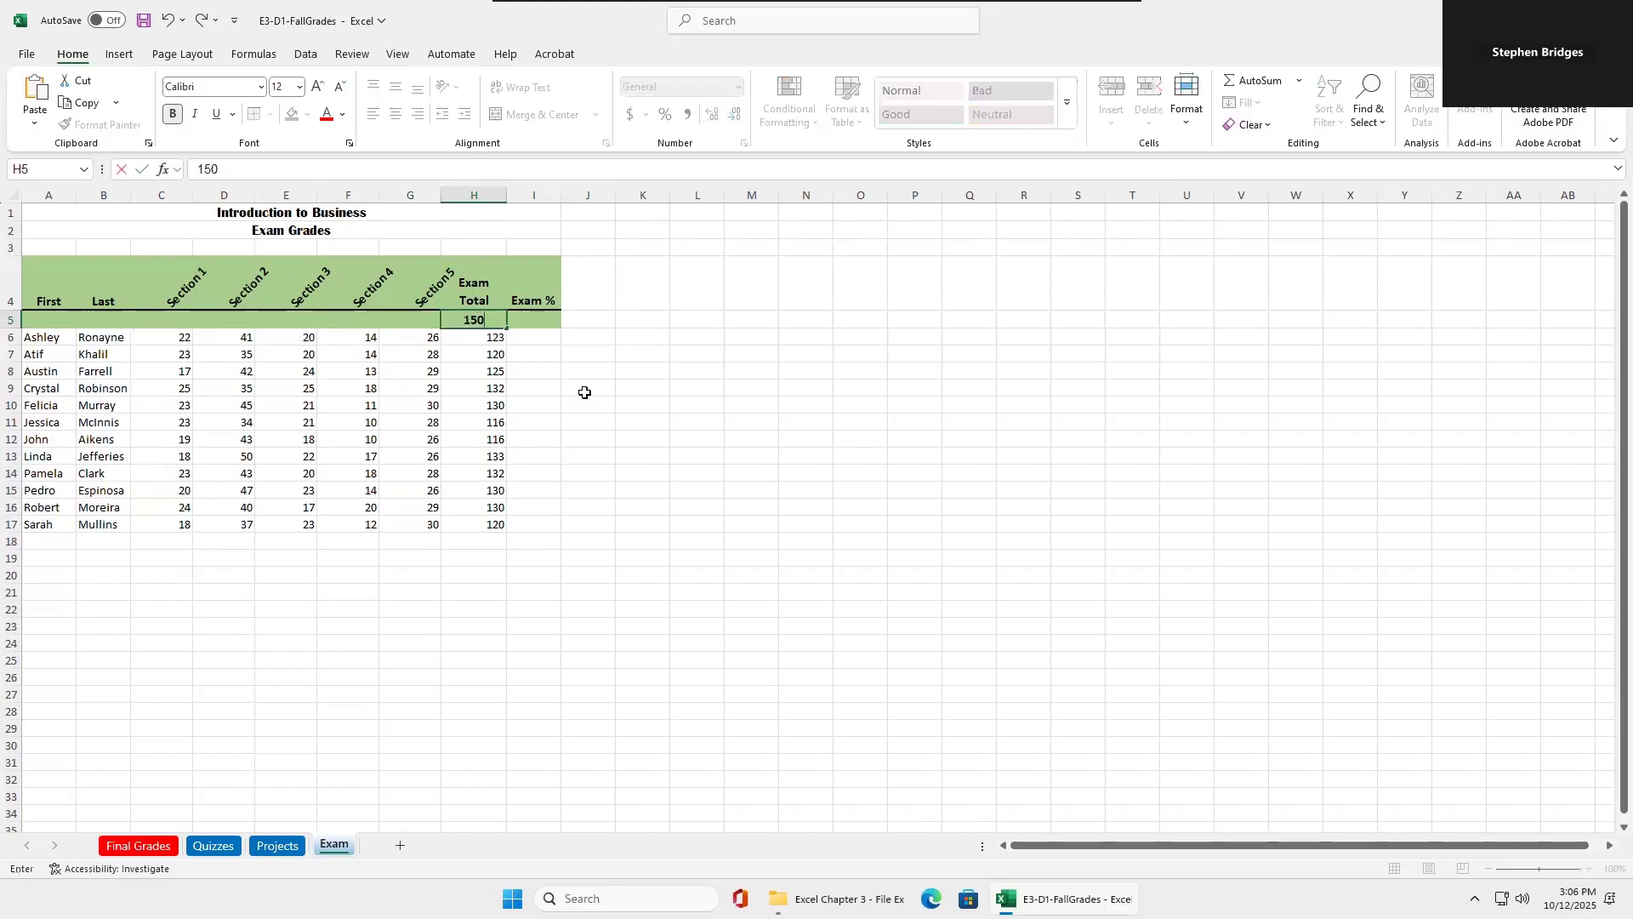
click(529, 320)
text(40)
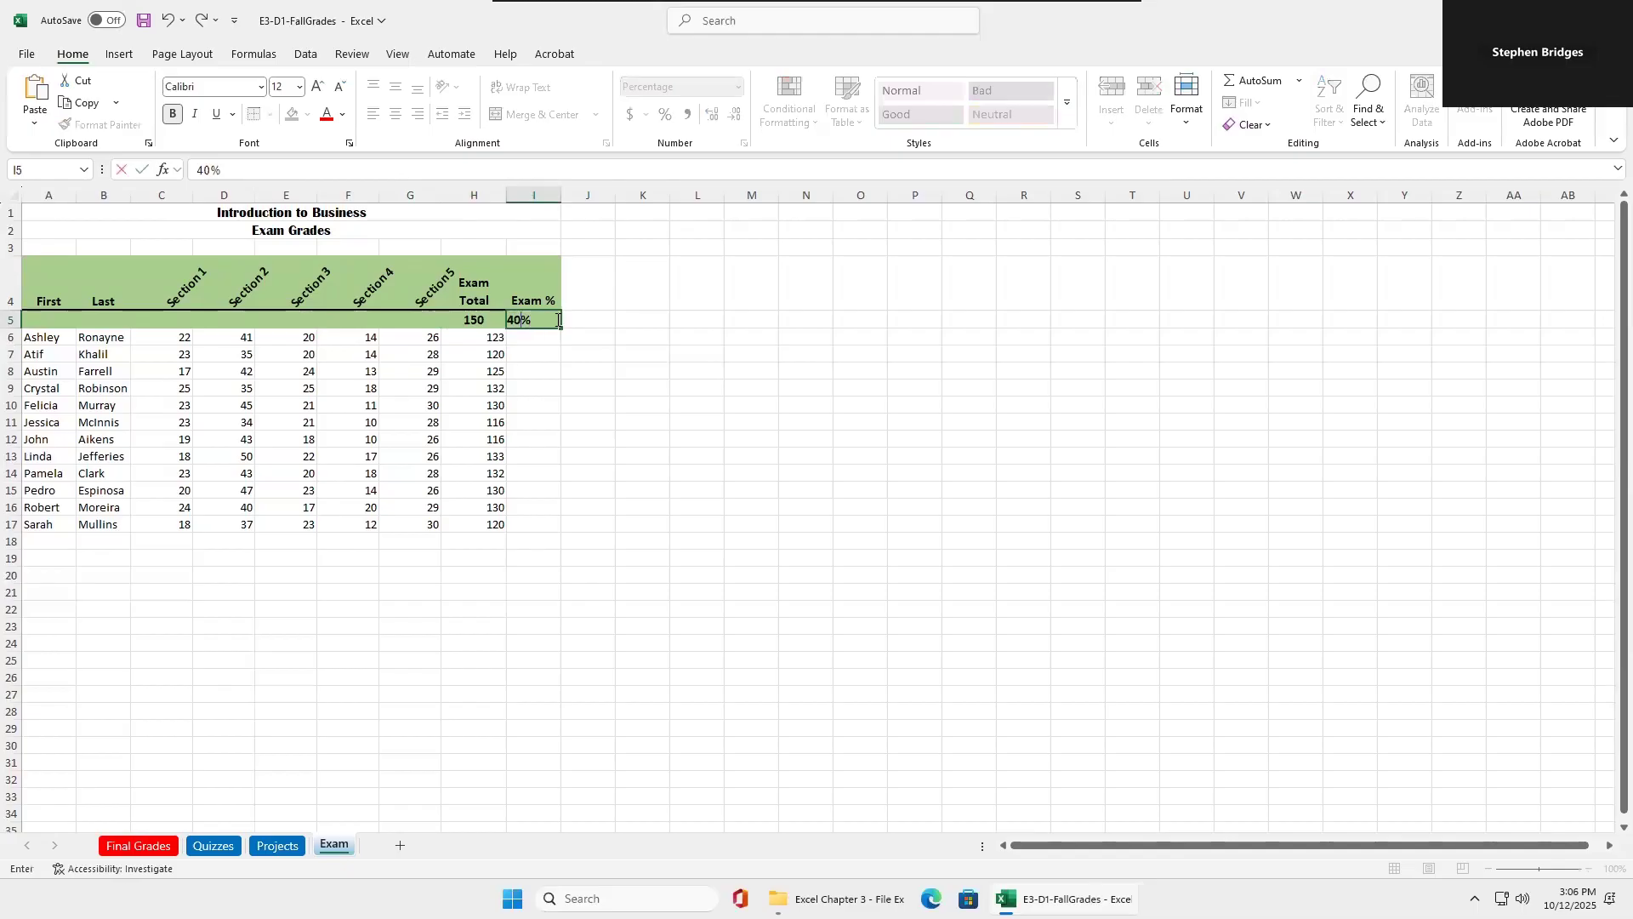
click(554, 351)
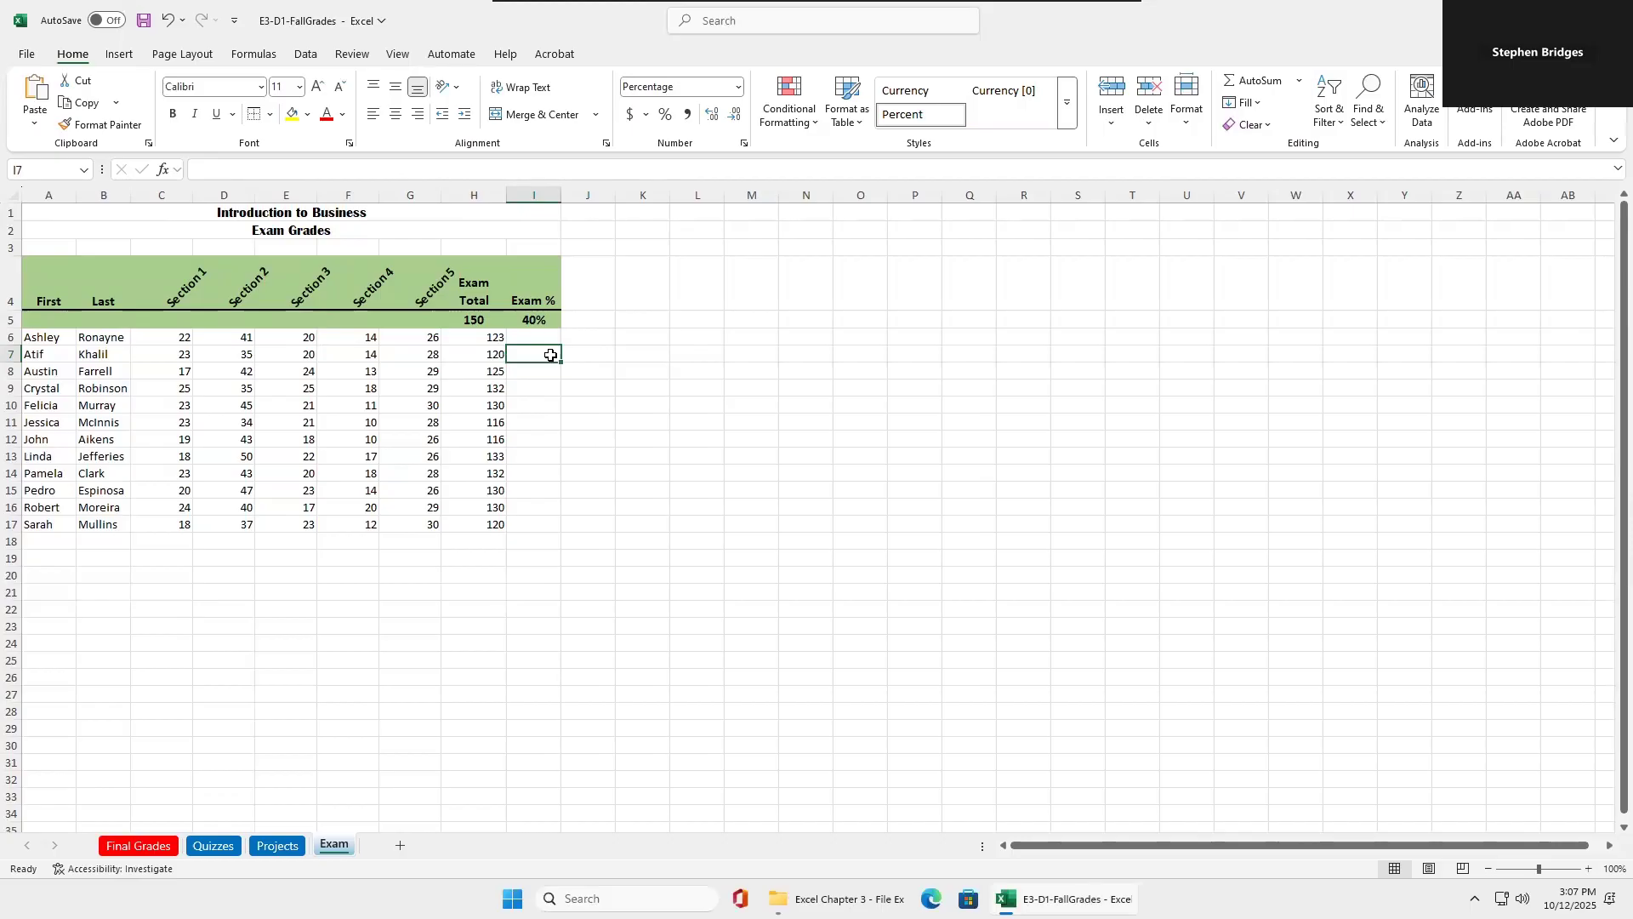
Enter the relative-reference formula =H6/H5 in Exam % cell I6.
click(542, 340)
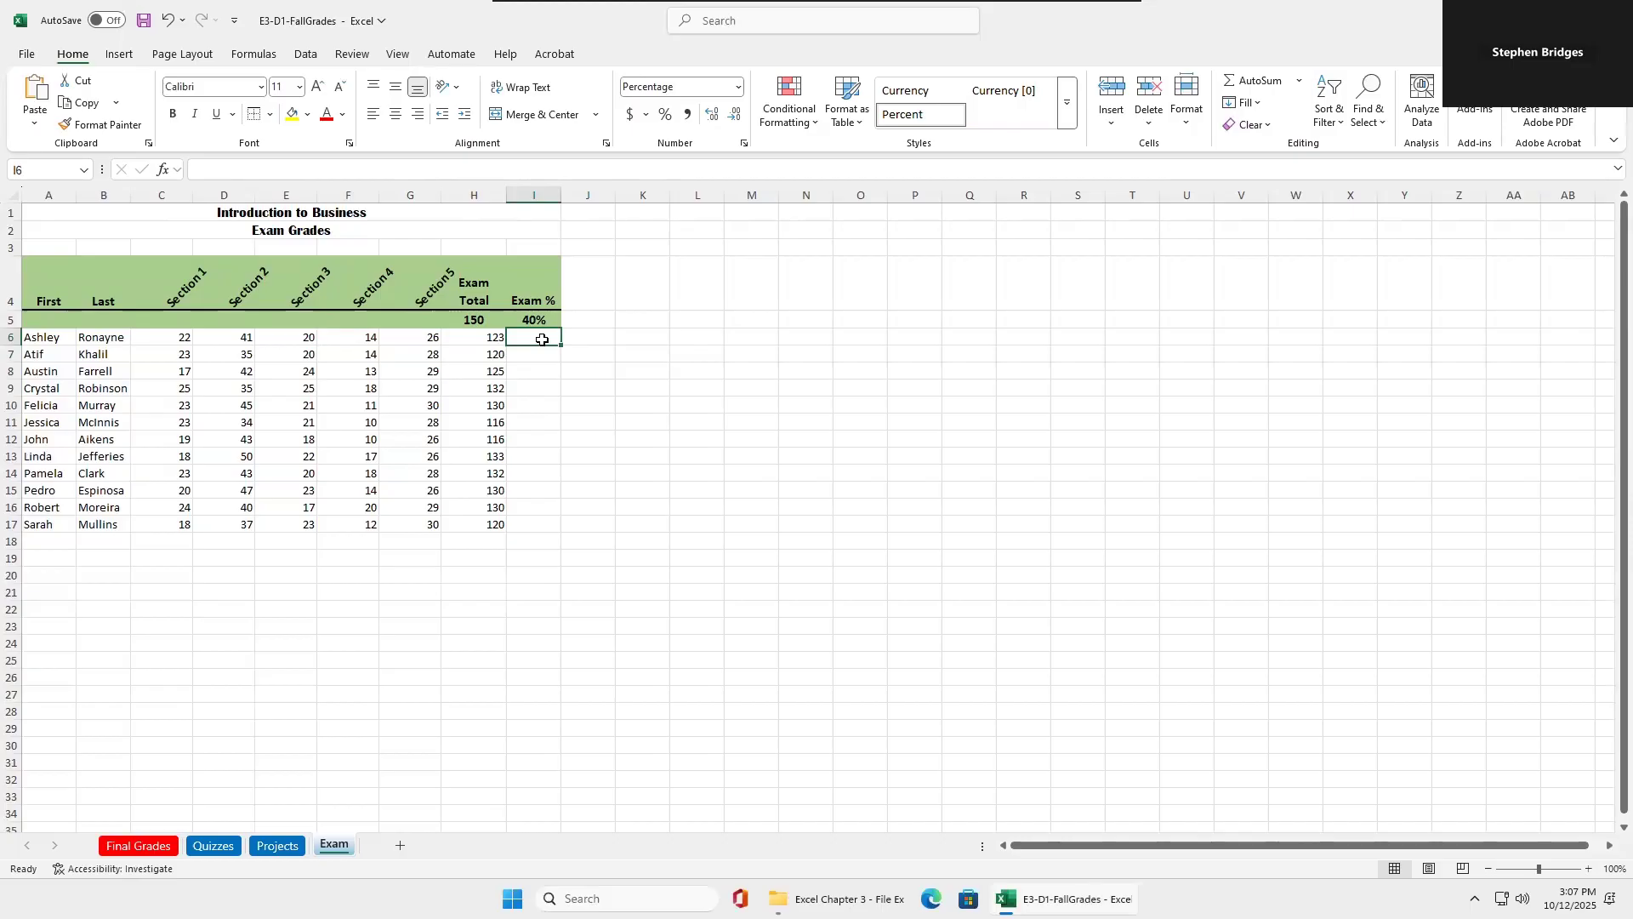
text(=)
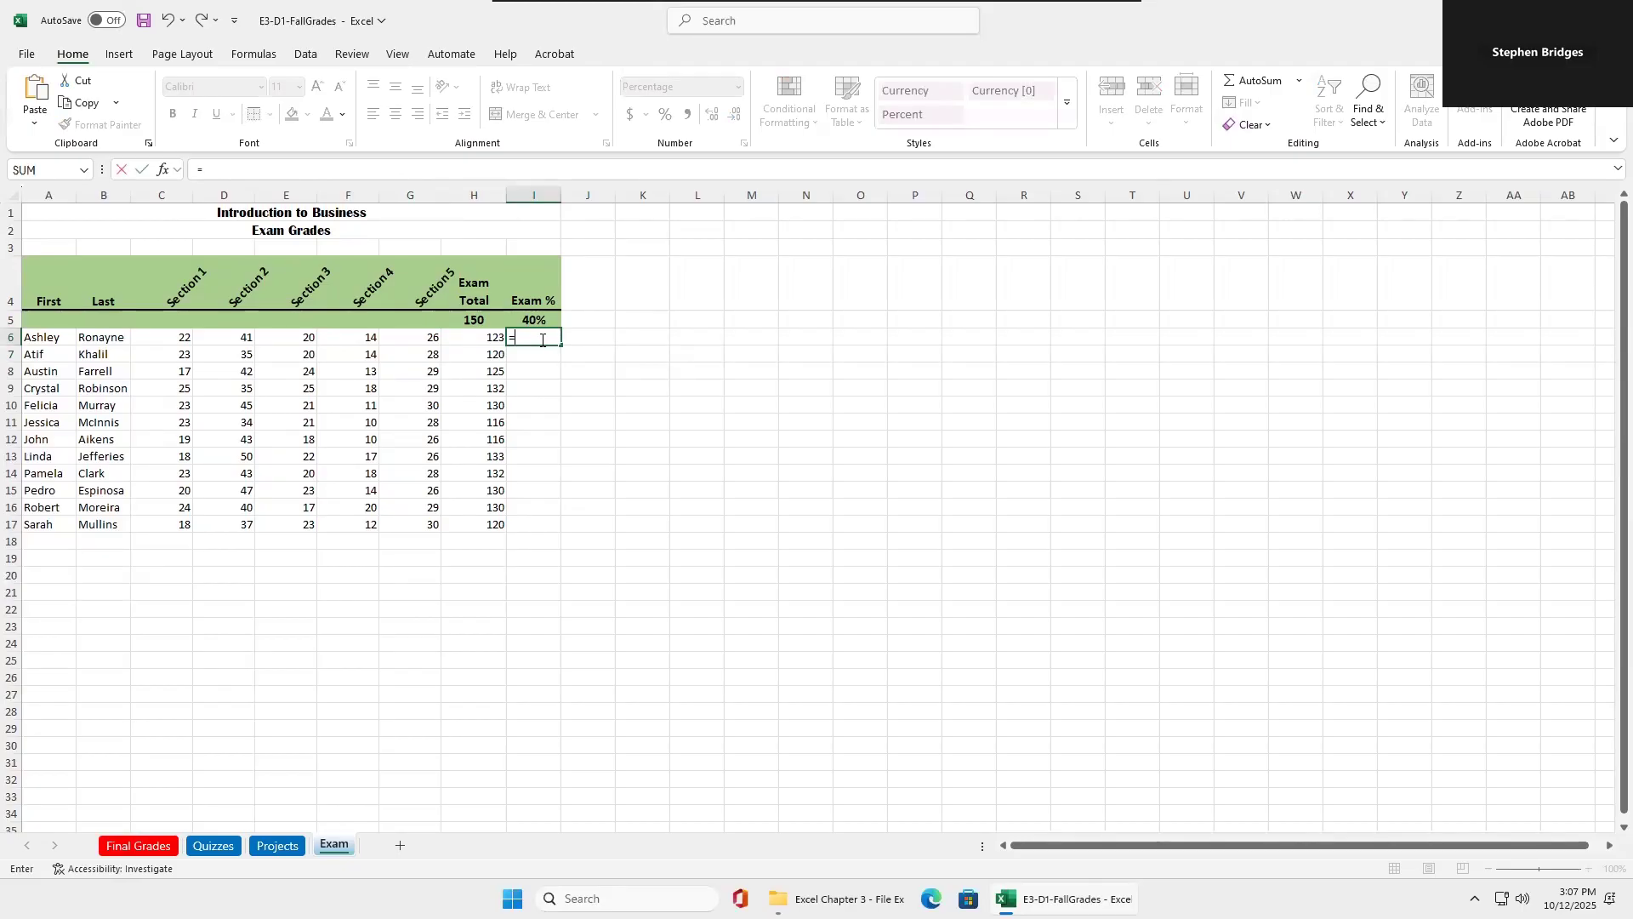
text(h6)
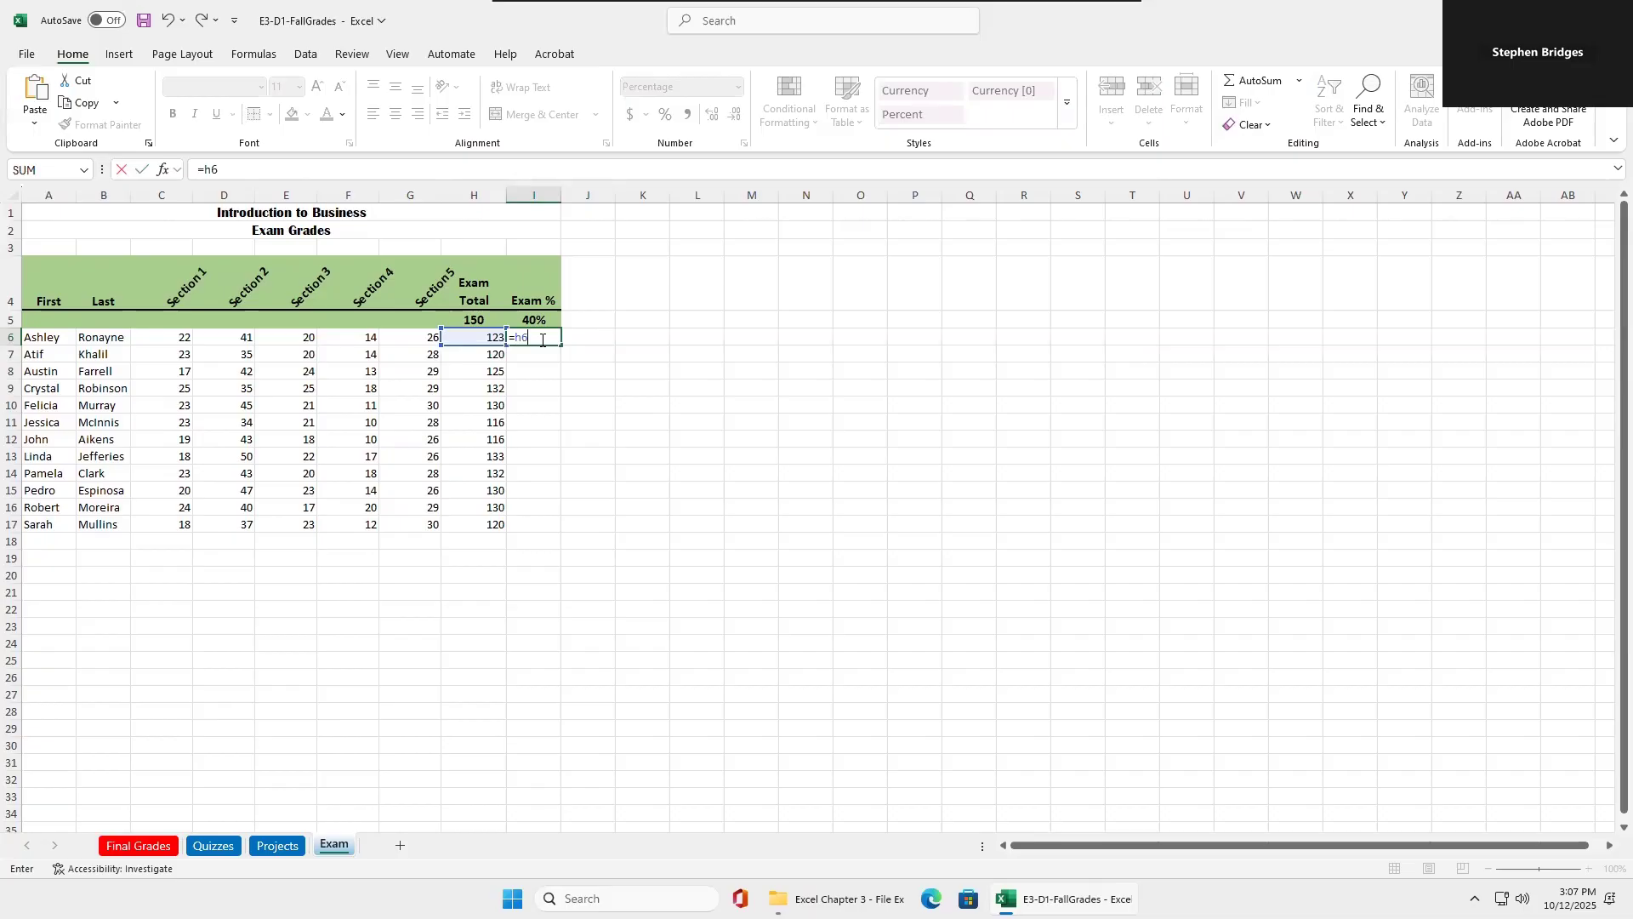
text(/h)
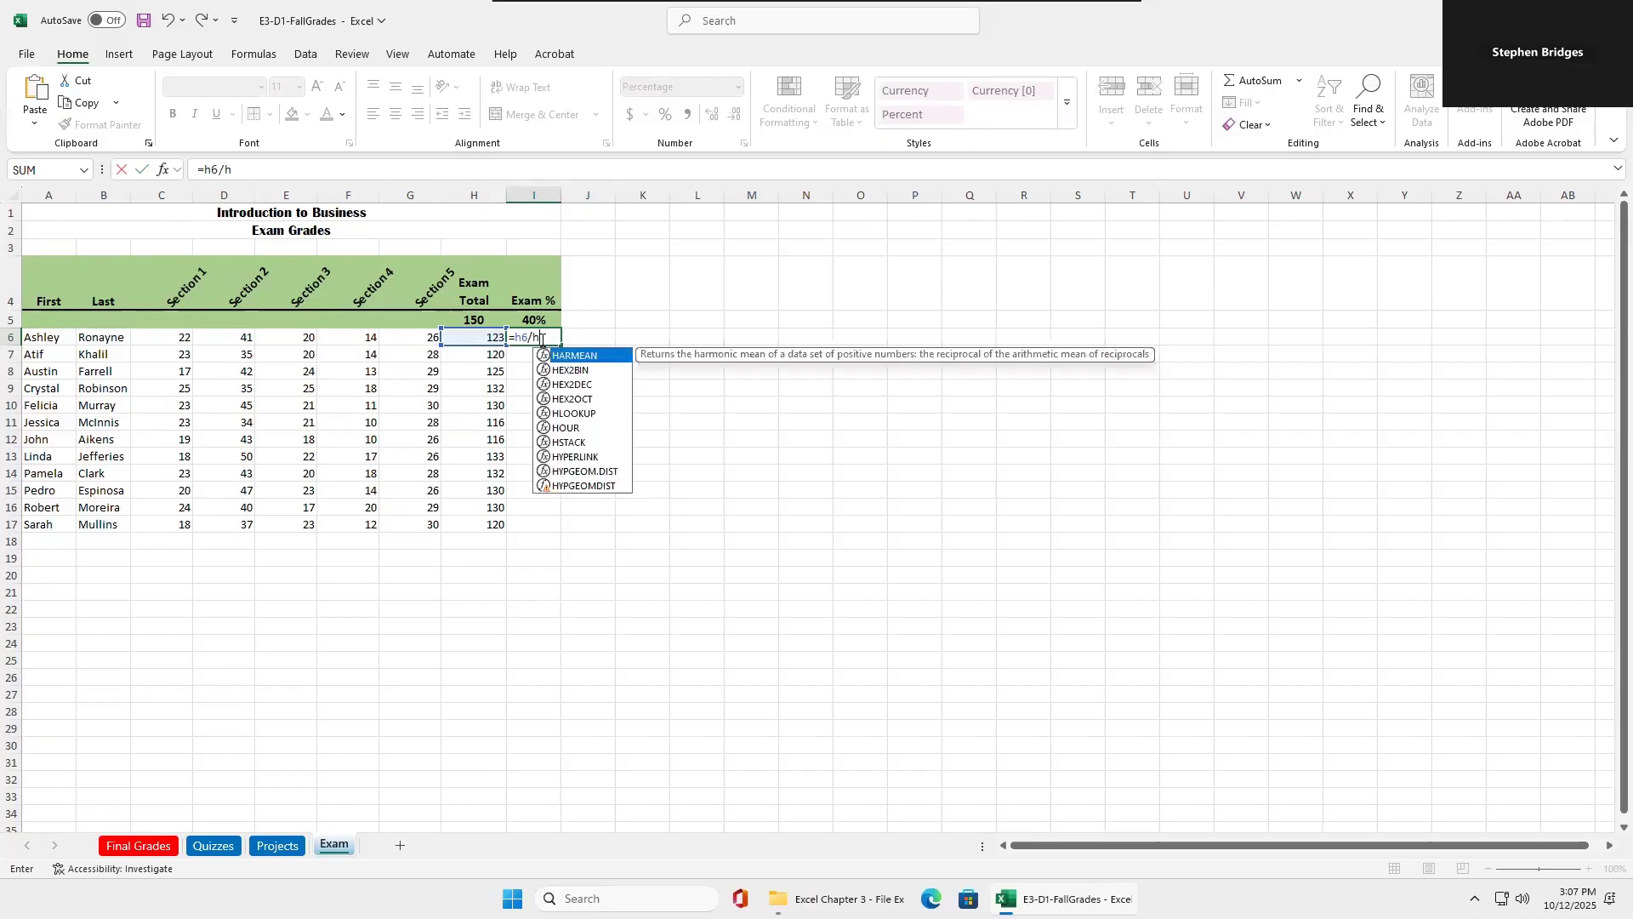
text(5)
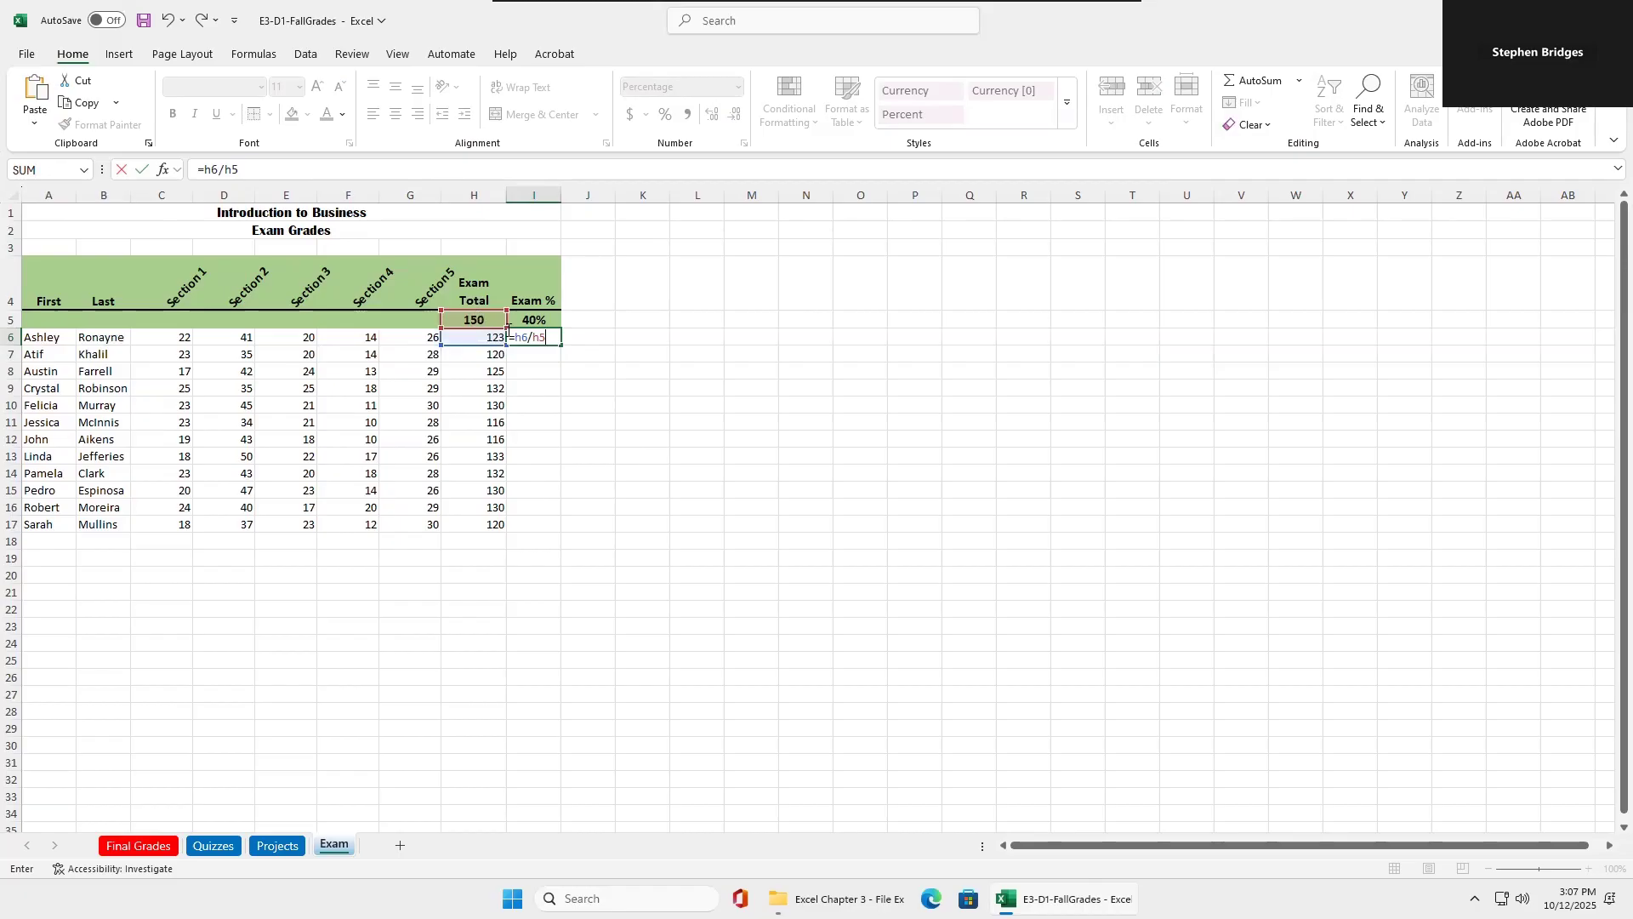
key(Return)
Fill the formula from I6 down to I7 and compare its row references with the total points cell H5.
click(528, 338)
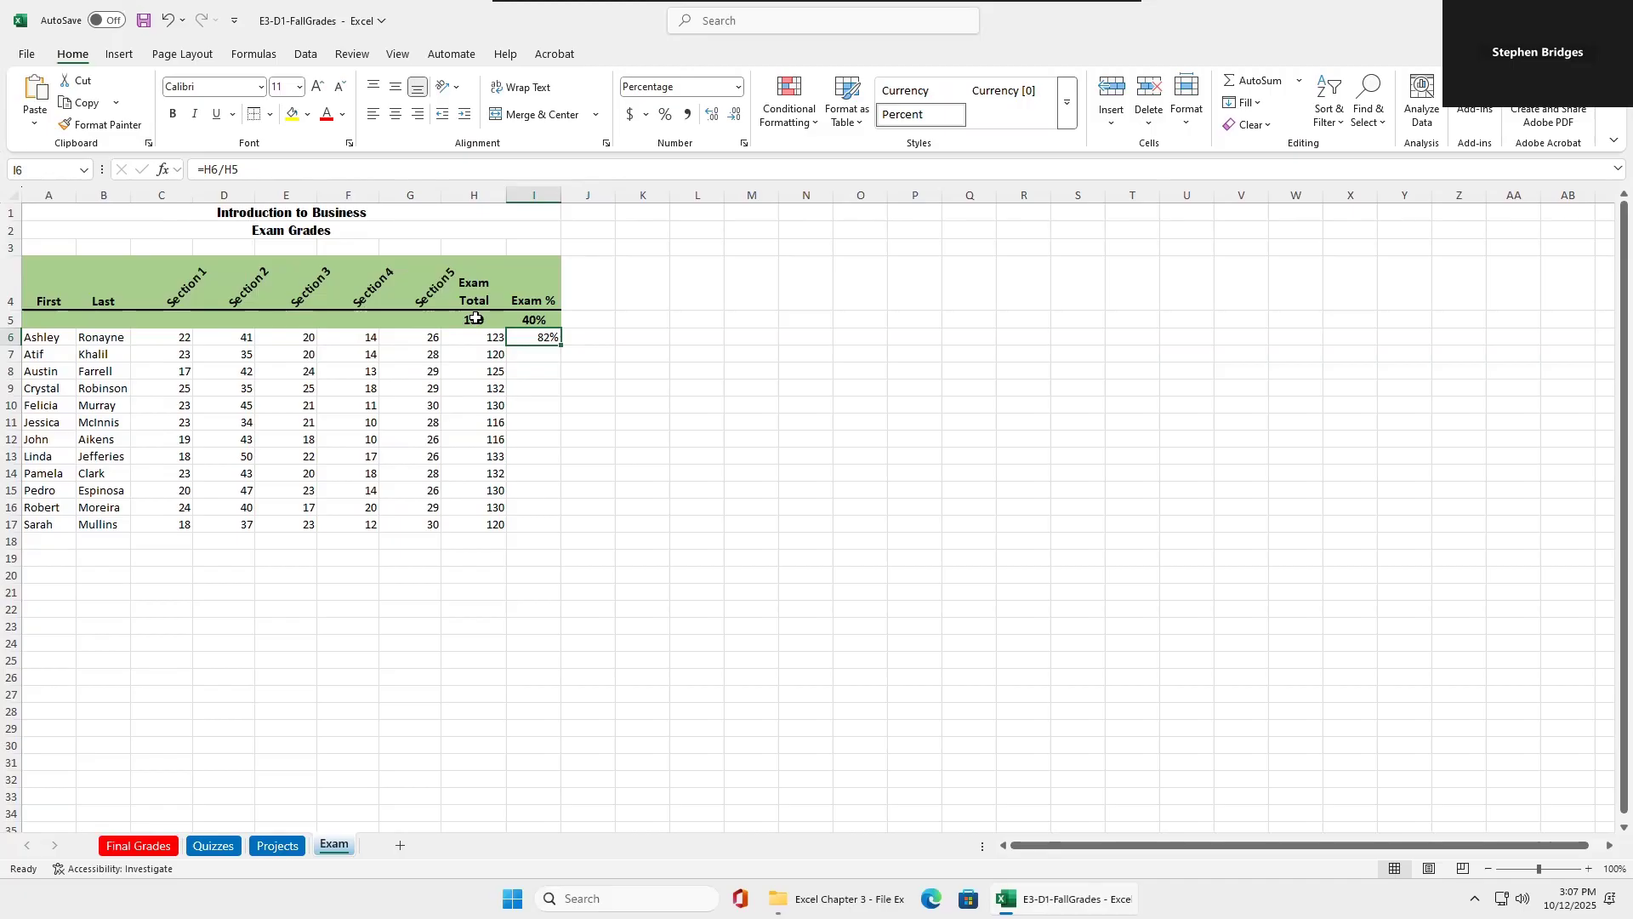
drag(560, 344, 551, 356)
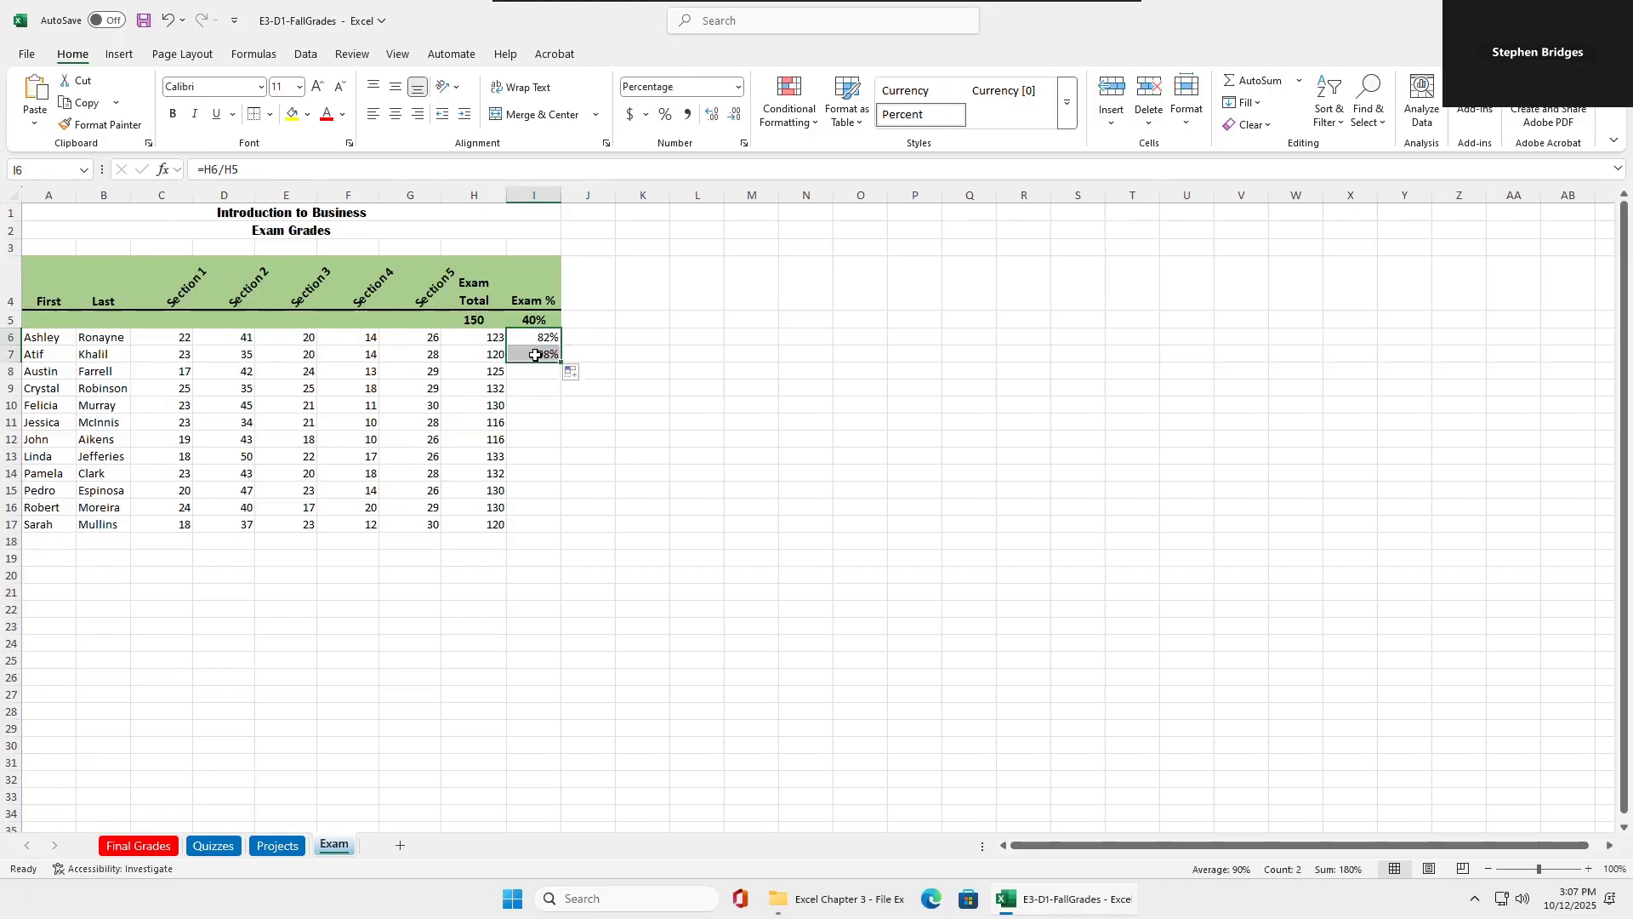
click(534, 352)
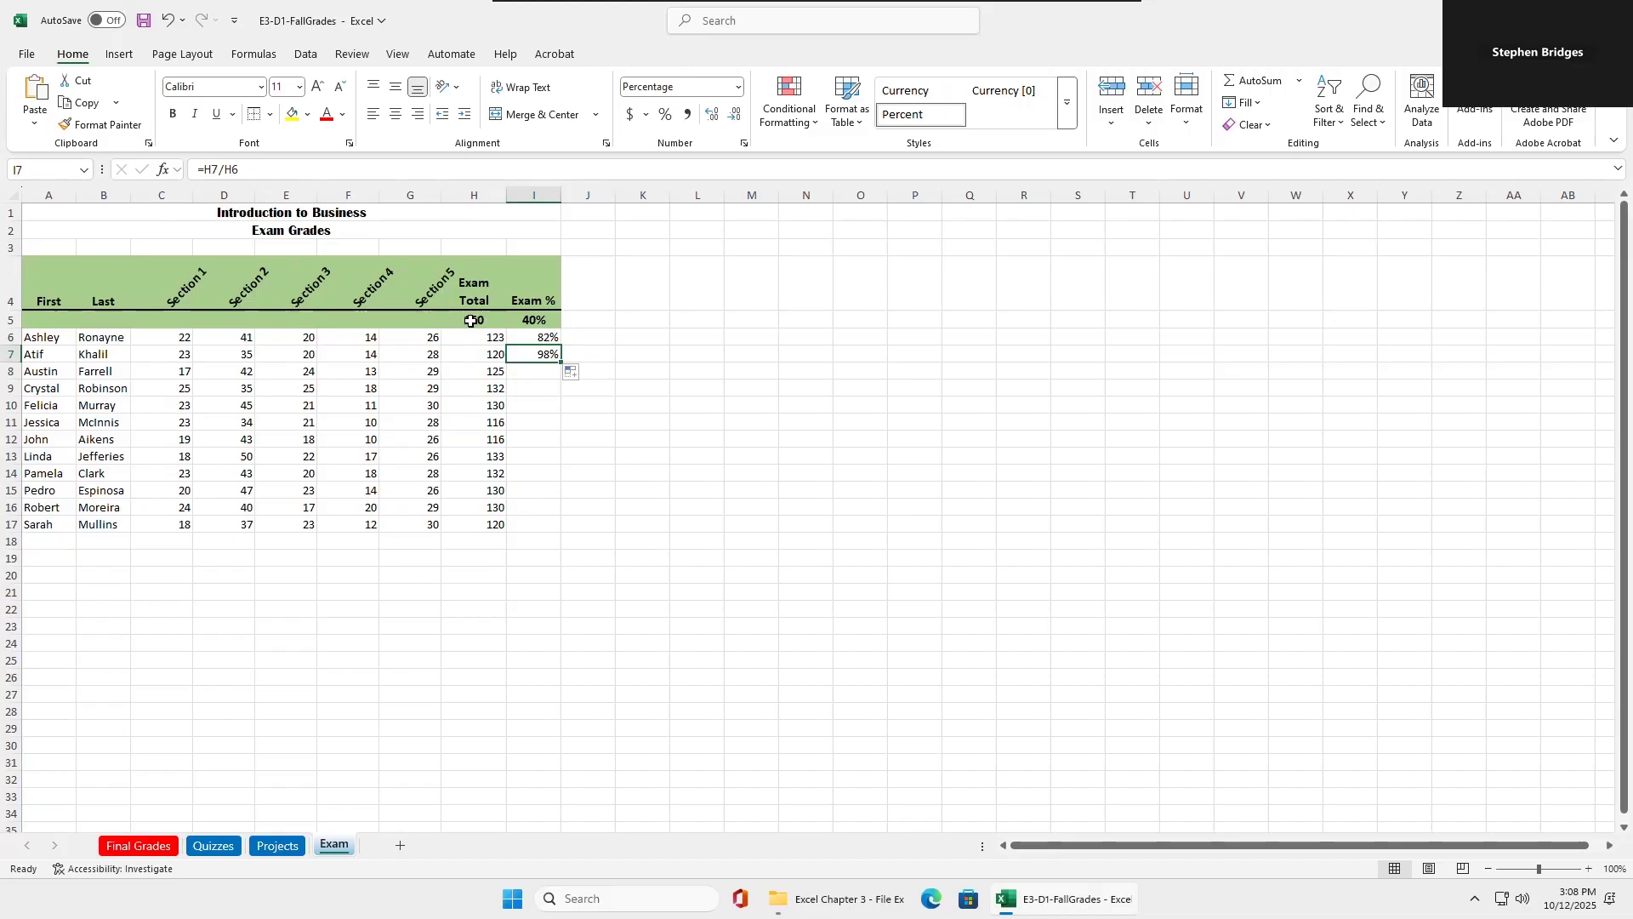
click(468, 322)
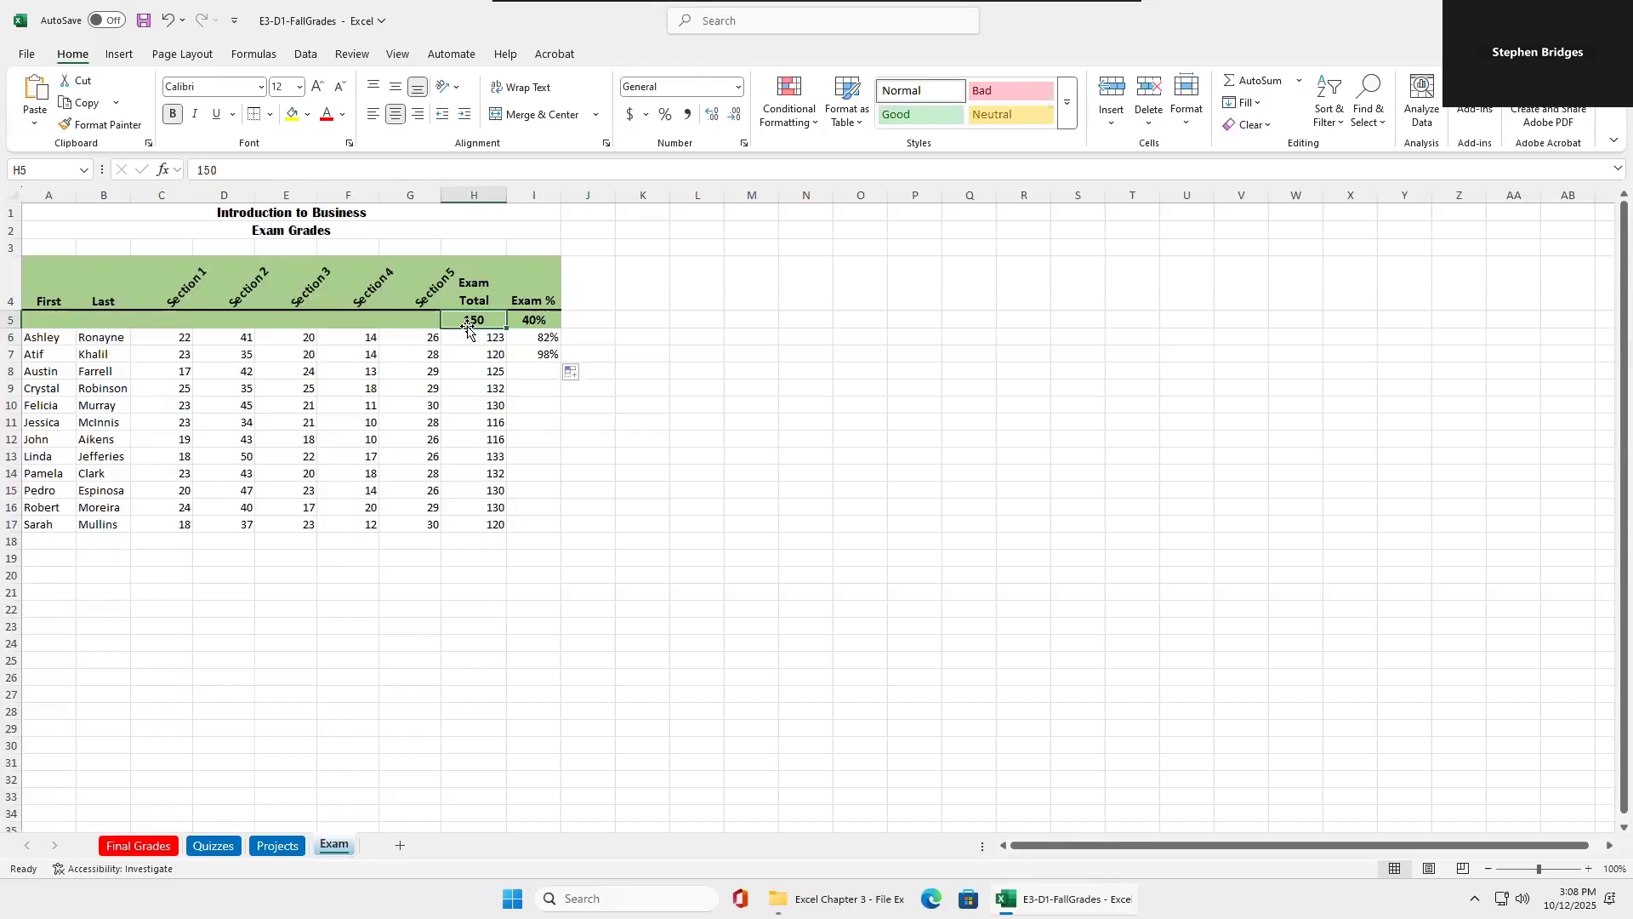
click(543, 356)
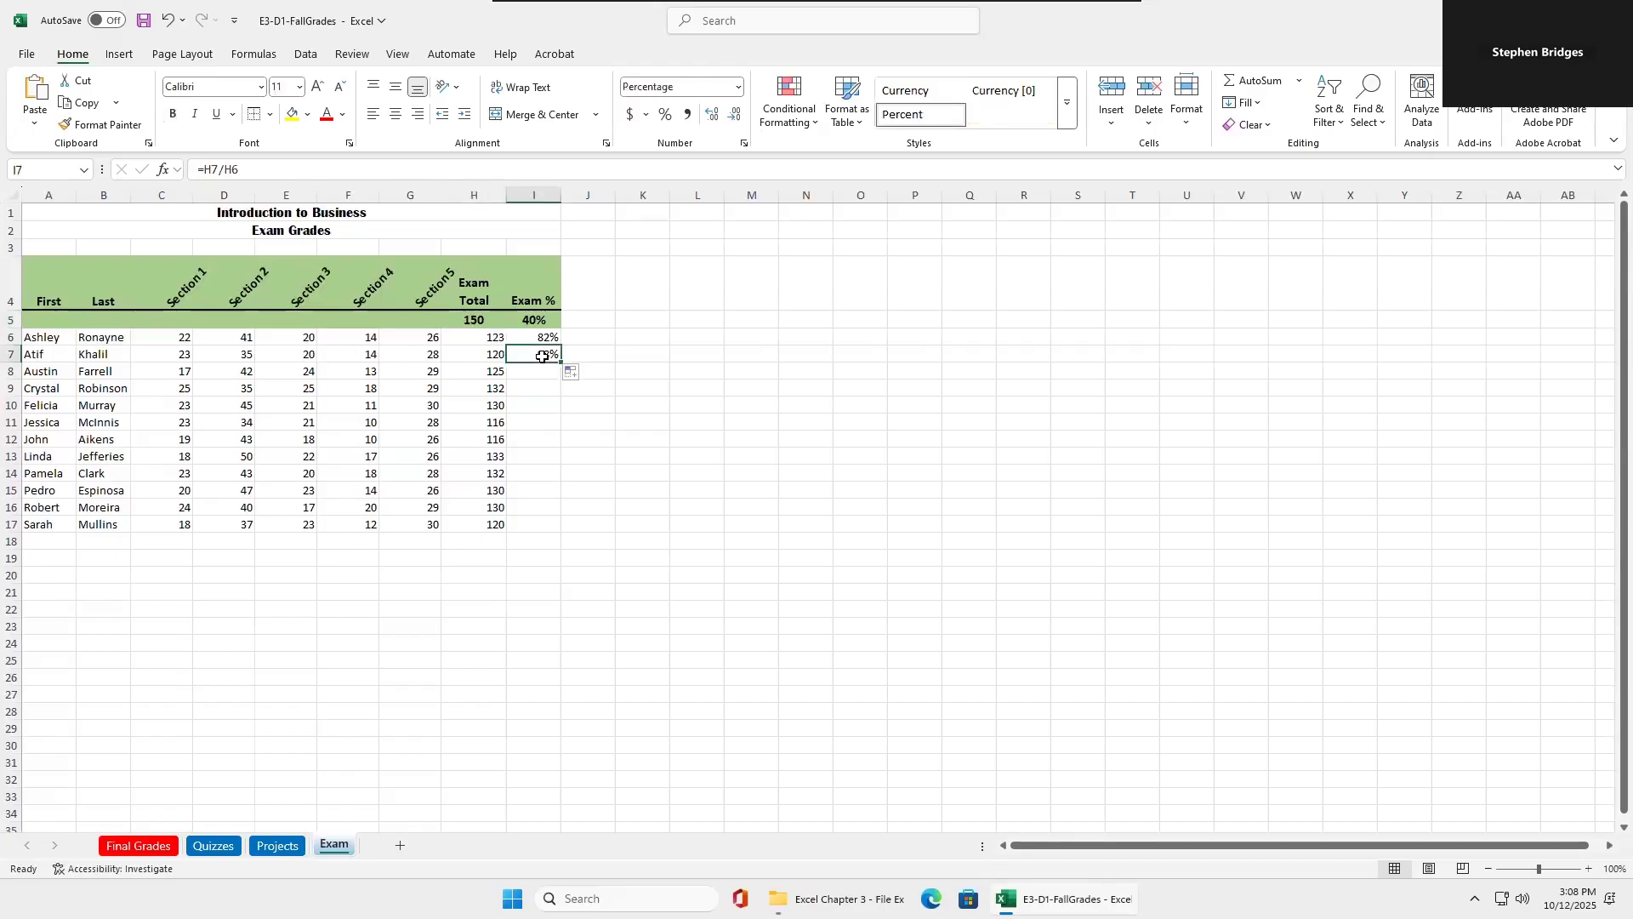
Clear the trial formulas from I7 and I6.
key(BackSpace)
click(543, 338)
key(BackSpace)
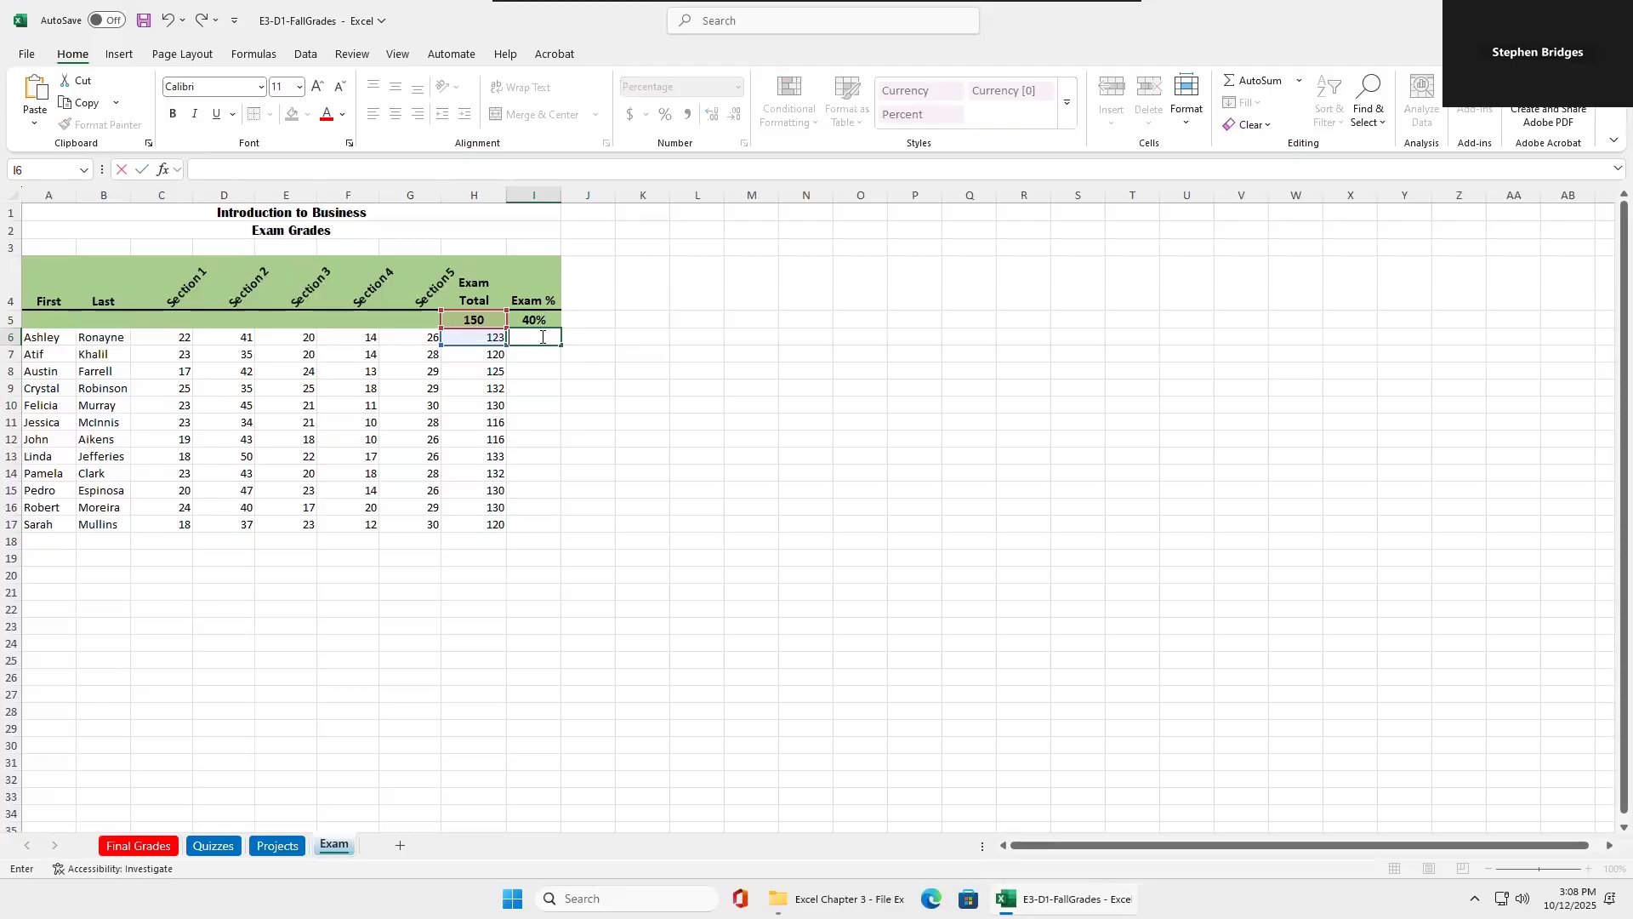
Enter =H6/$H$5 in I6, making the reference to the total points cell absolute.
click(542, 337)
text(=)
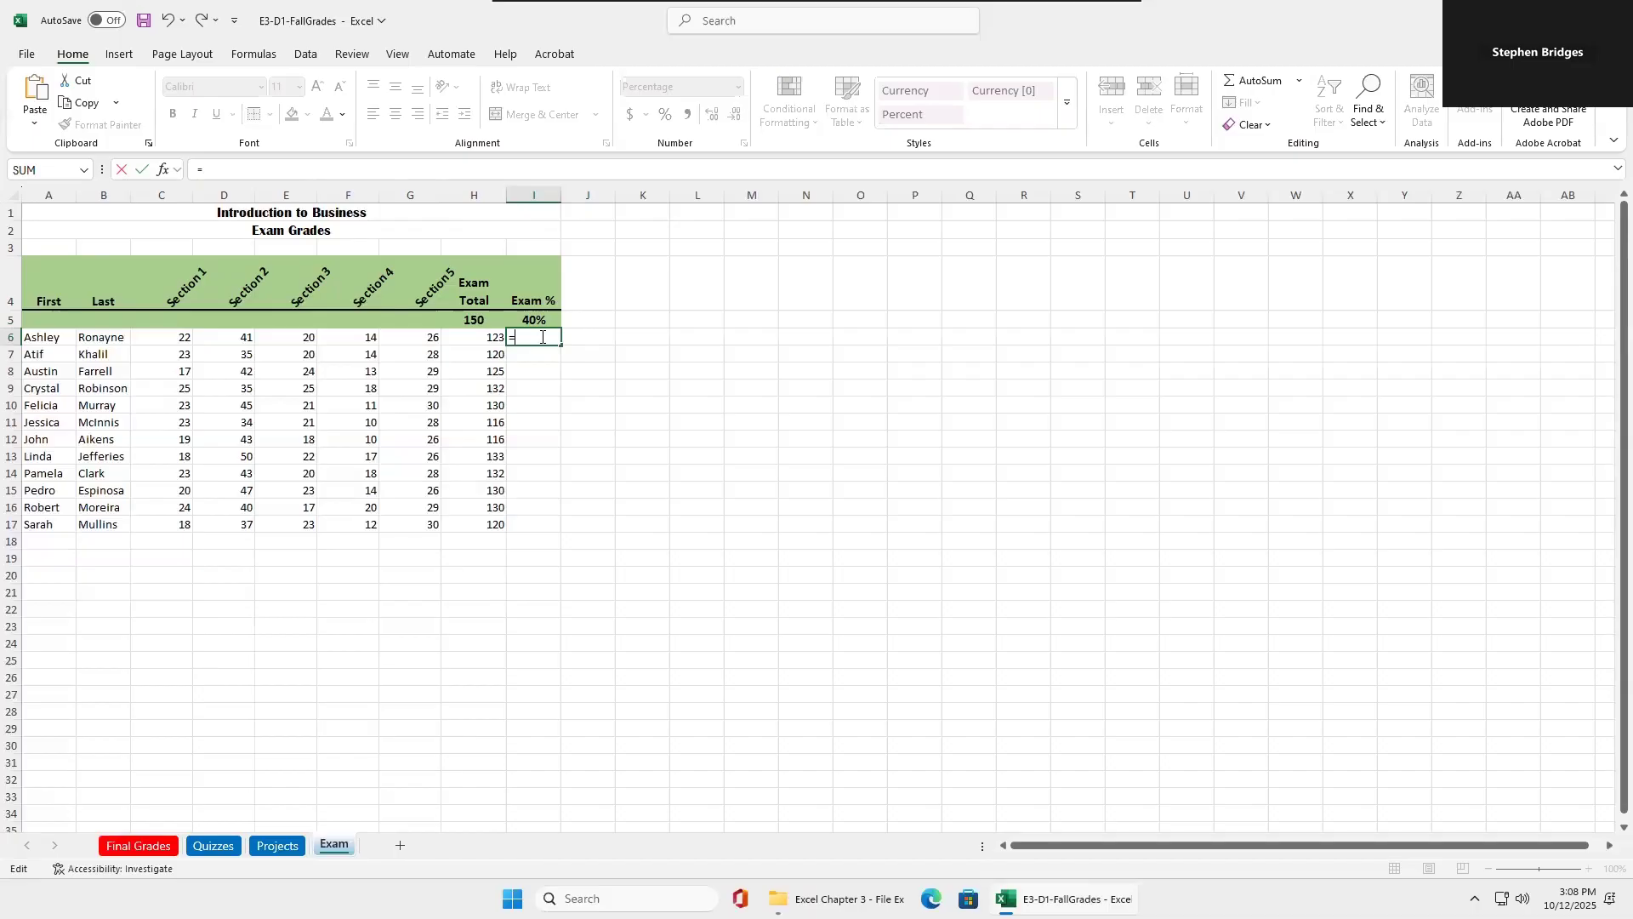
text(h6/)
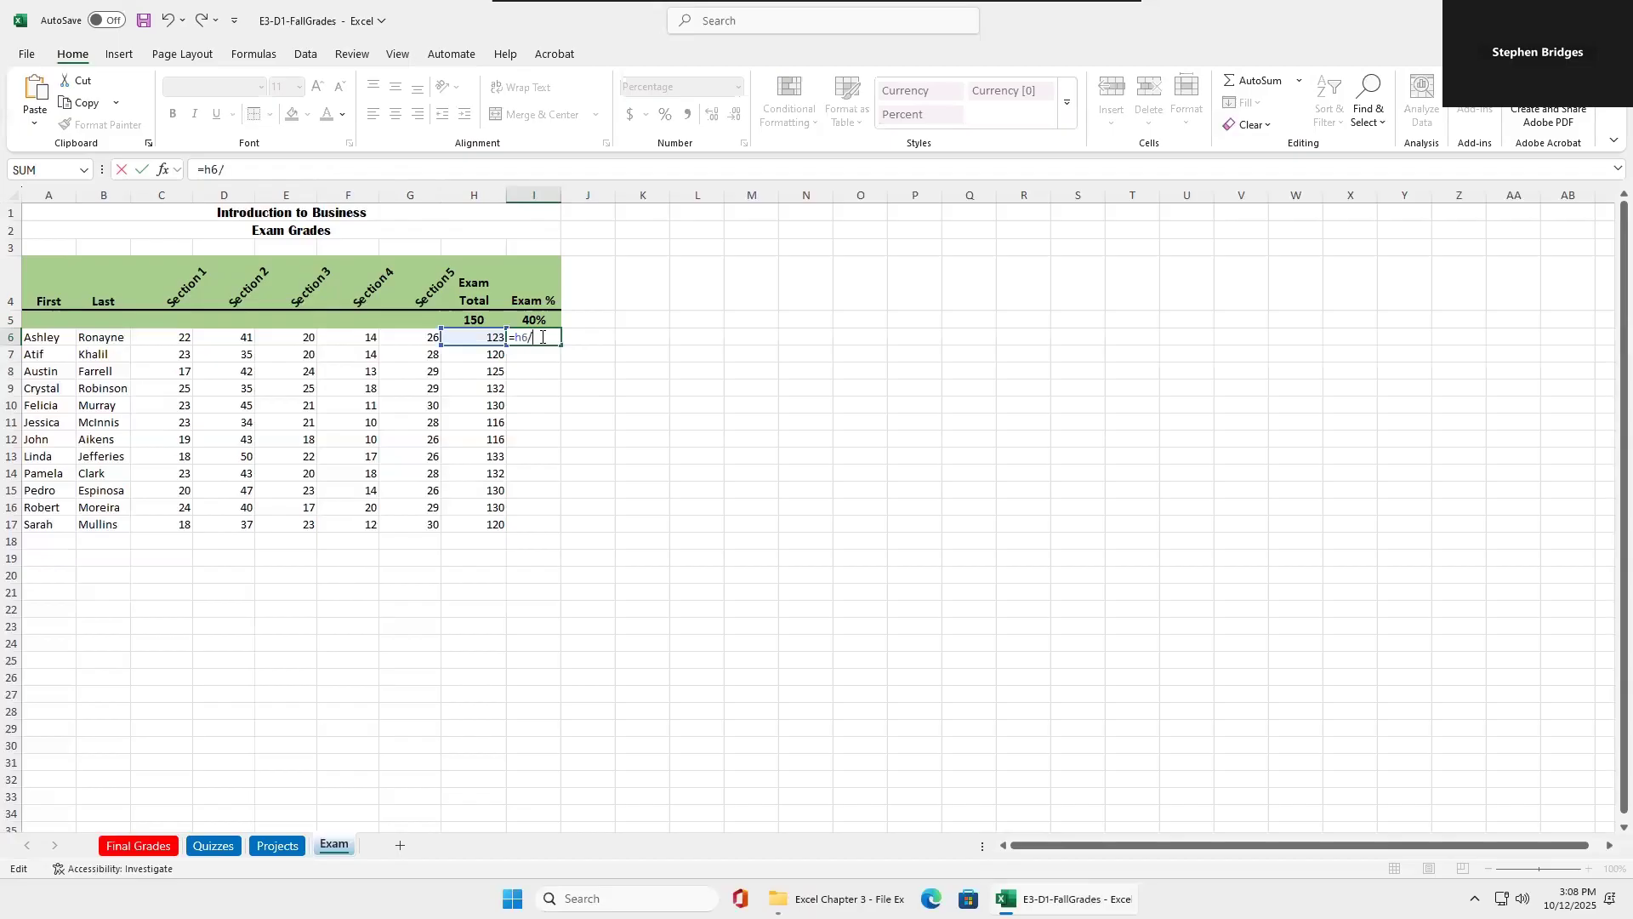
text(h5)
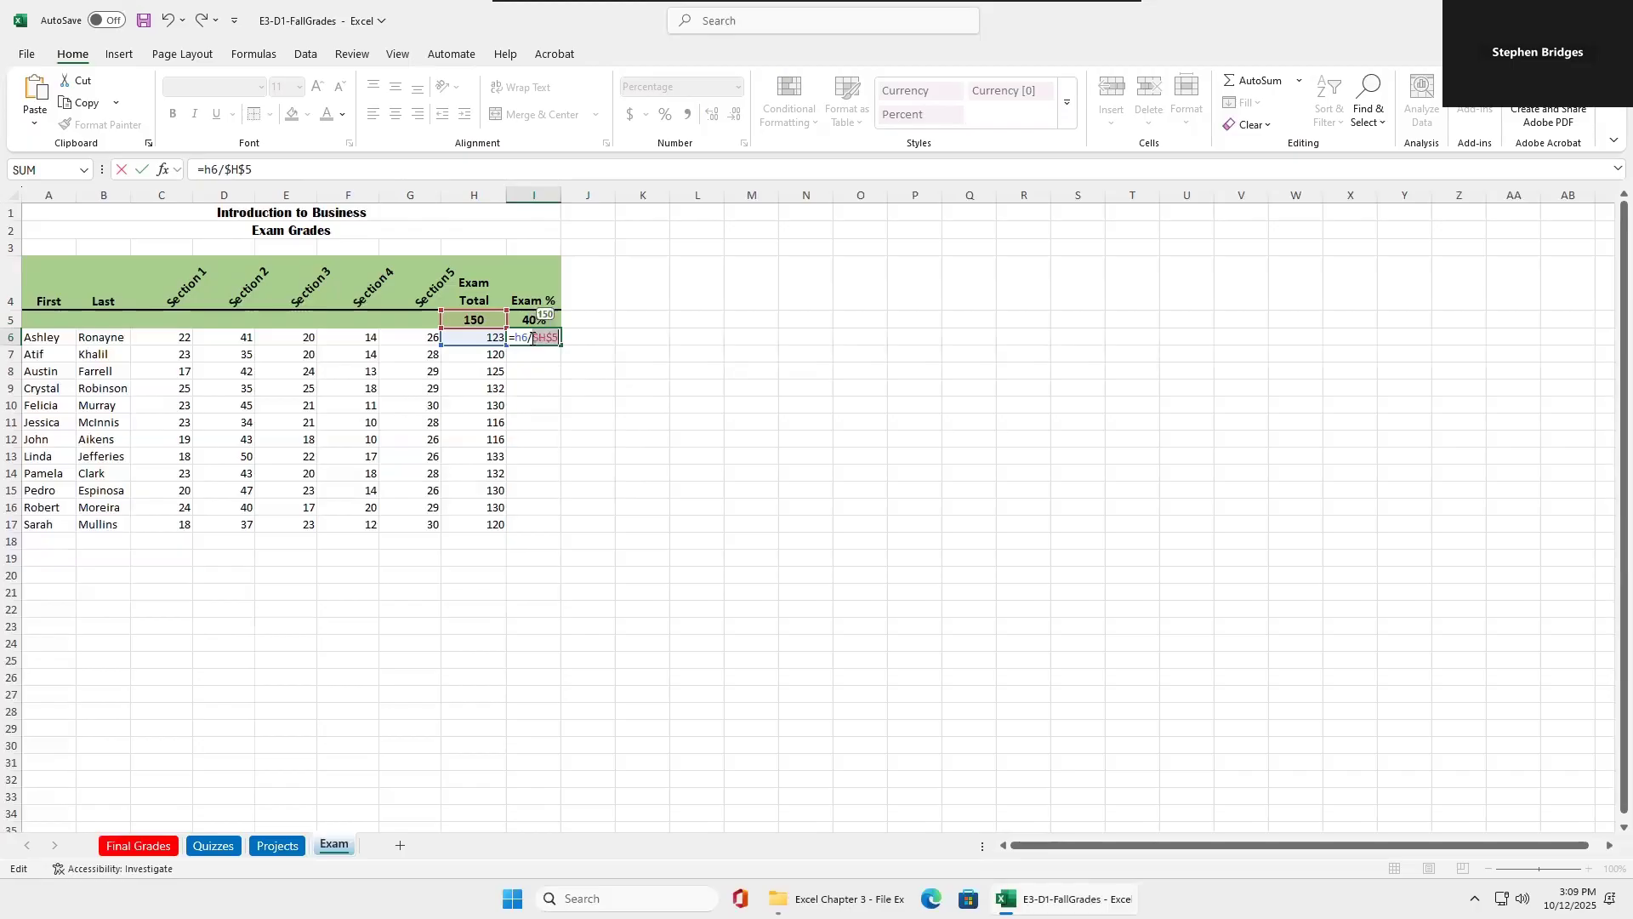
click(542, 385)
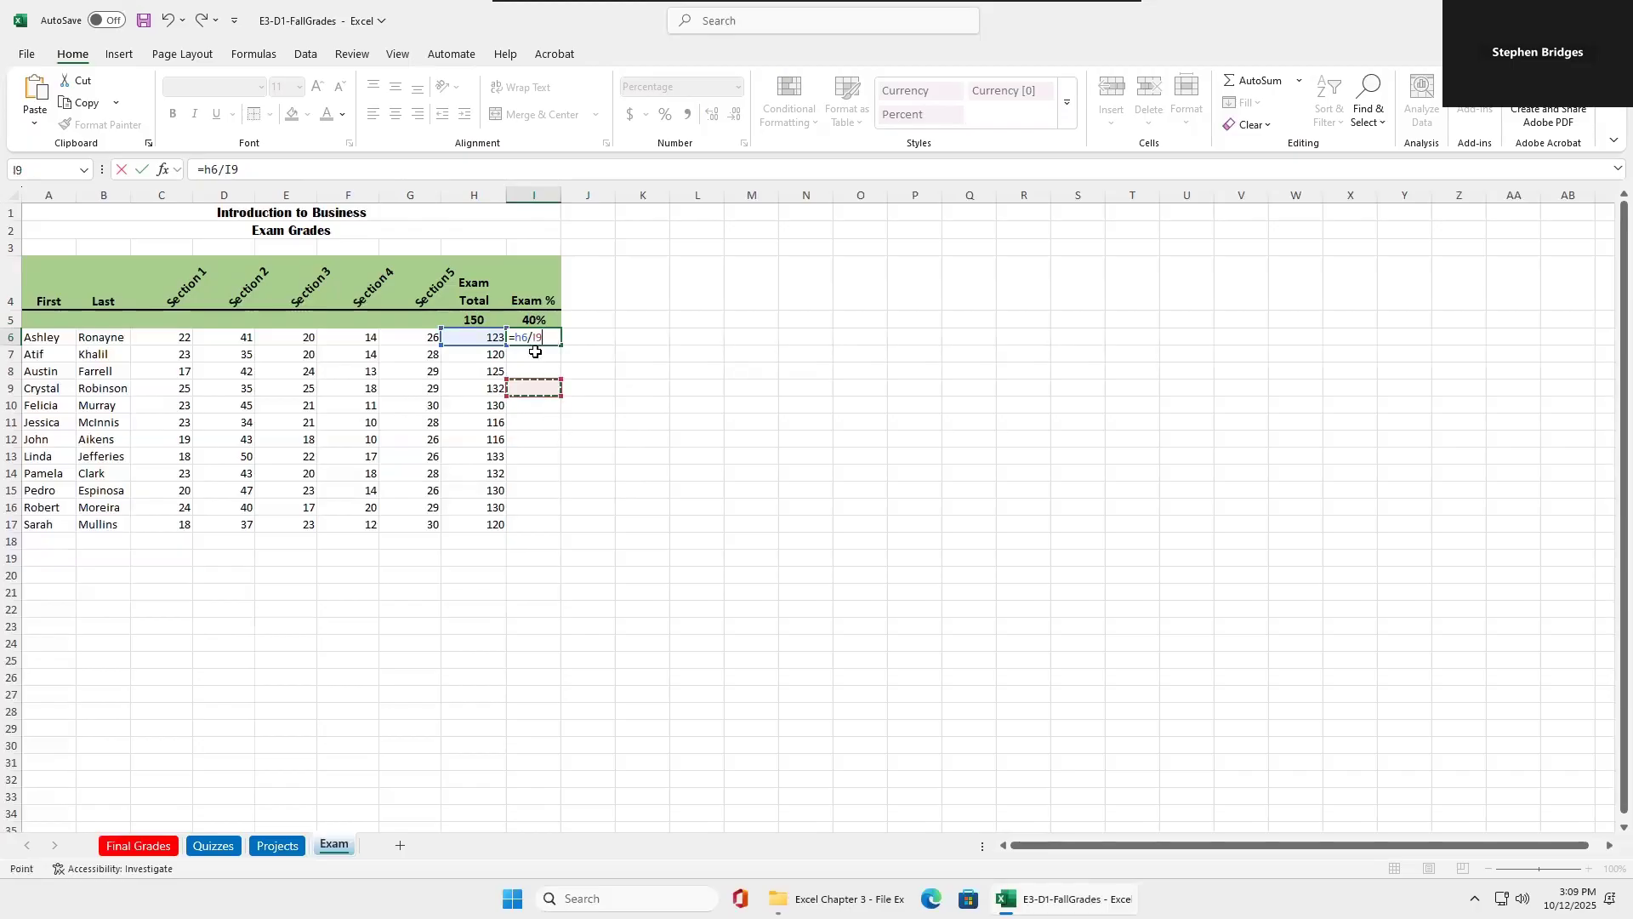
key(Escape)
click(244, 173)
double_click(227, 170)
key(F4)
click(249, 169)
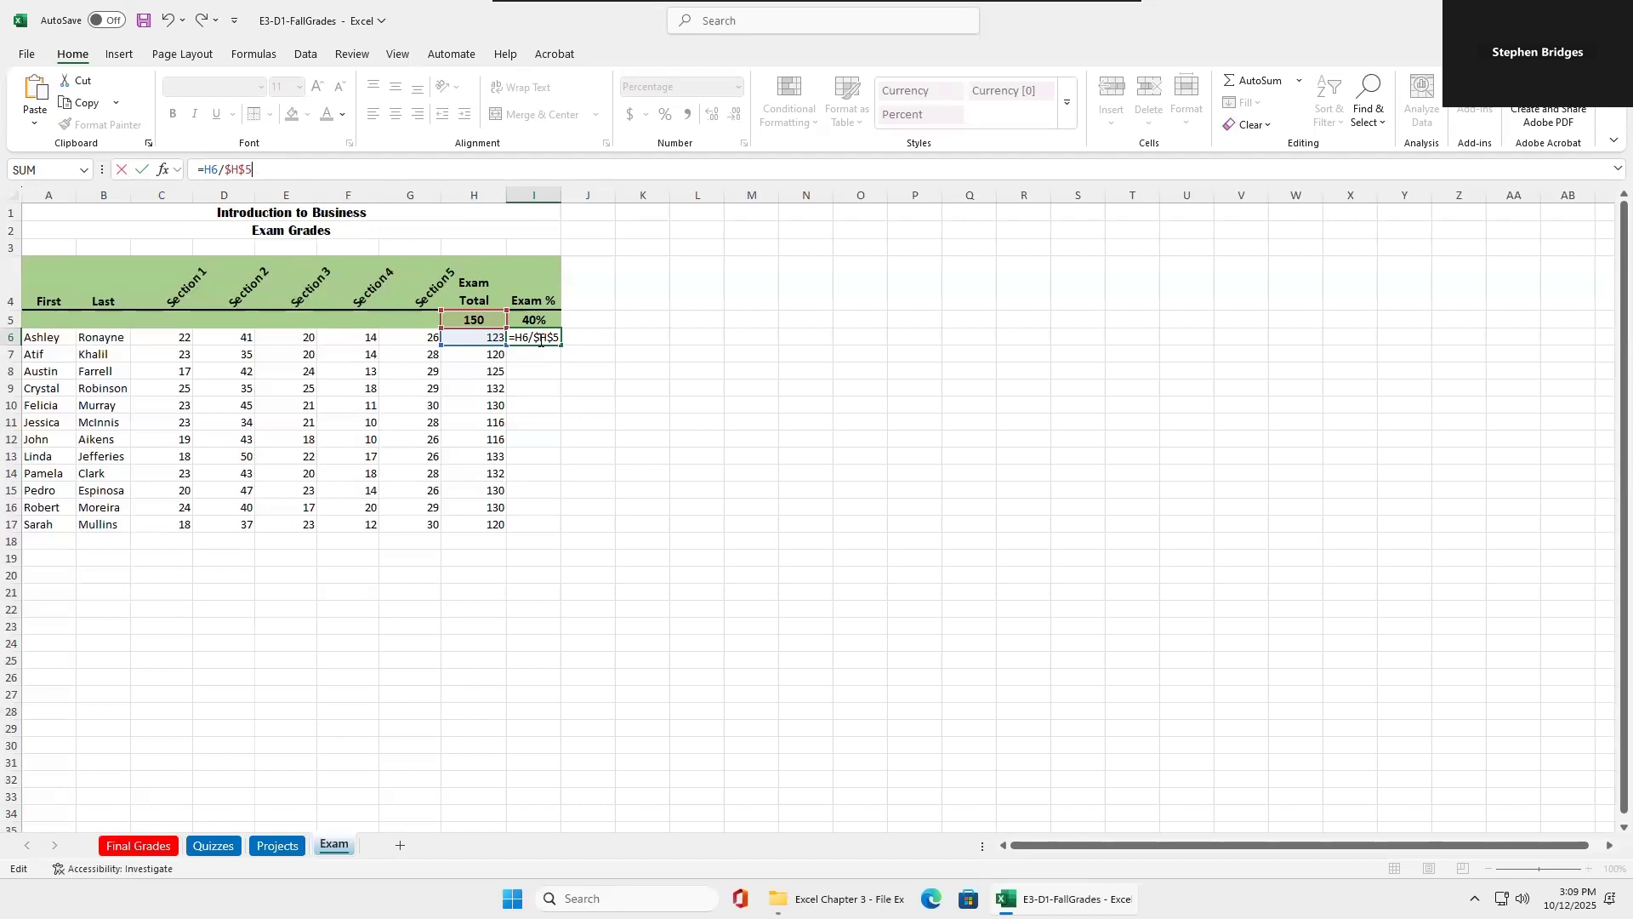
key(ctrl+Return)
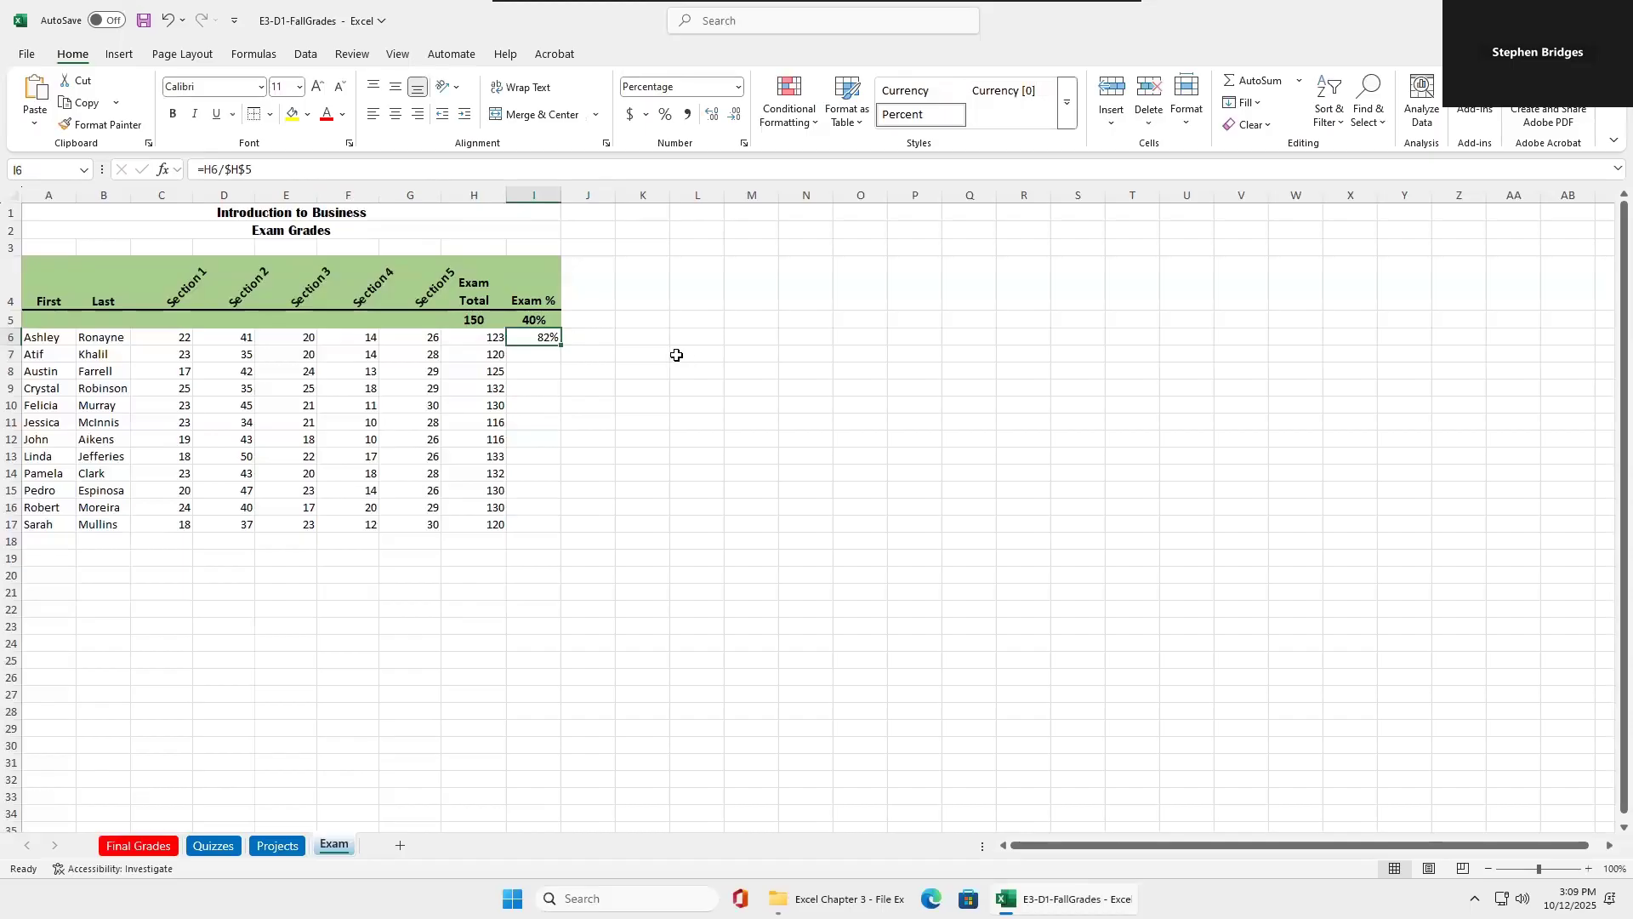
Fill the I6 formula down through I17 and check that the copied formulas keep pointing to H5.
drag(563, 347, 557, 358)
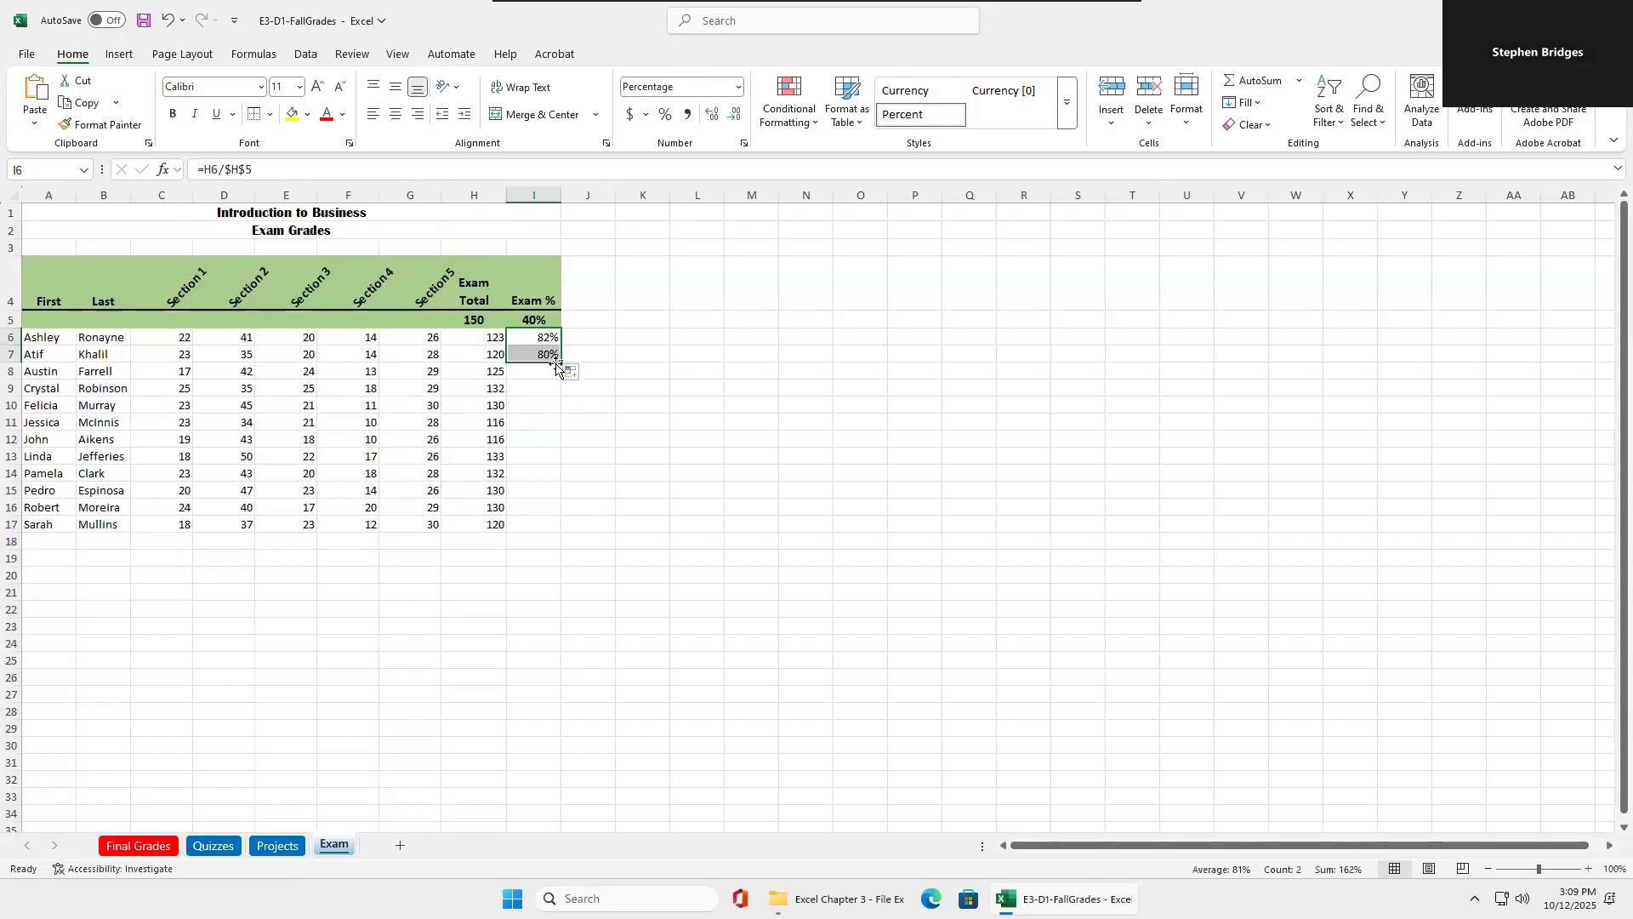
click(544, 356)
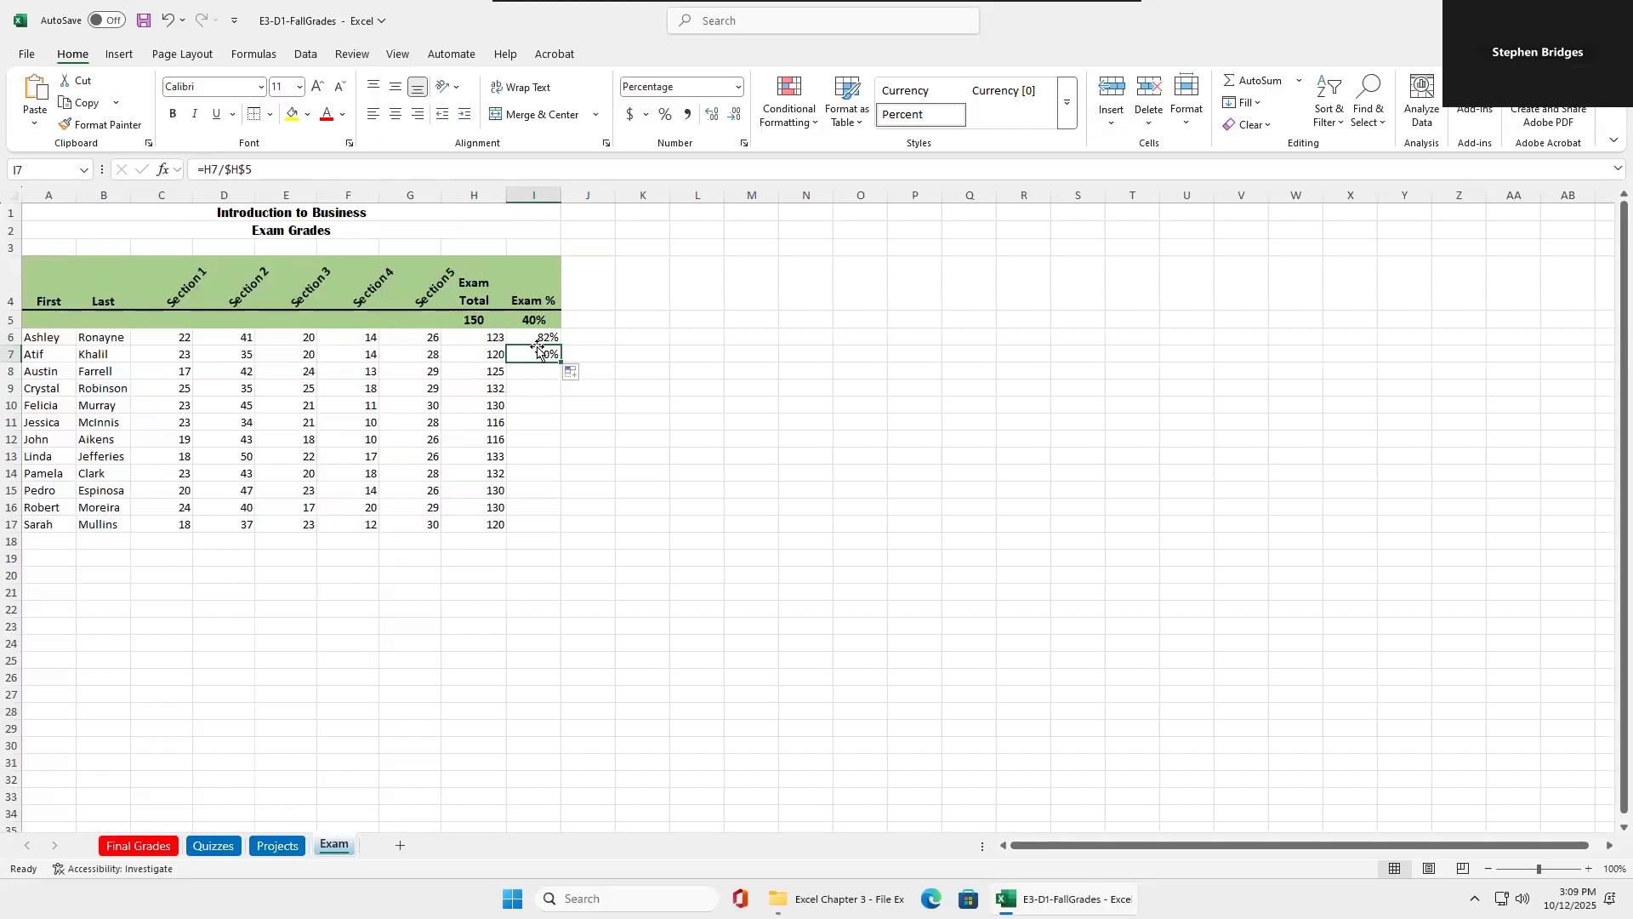
drag(541, 337, 535, 345)
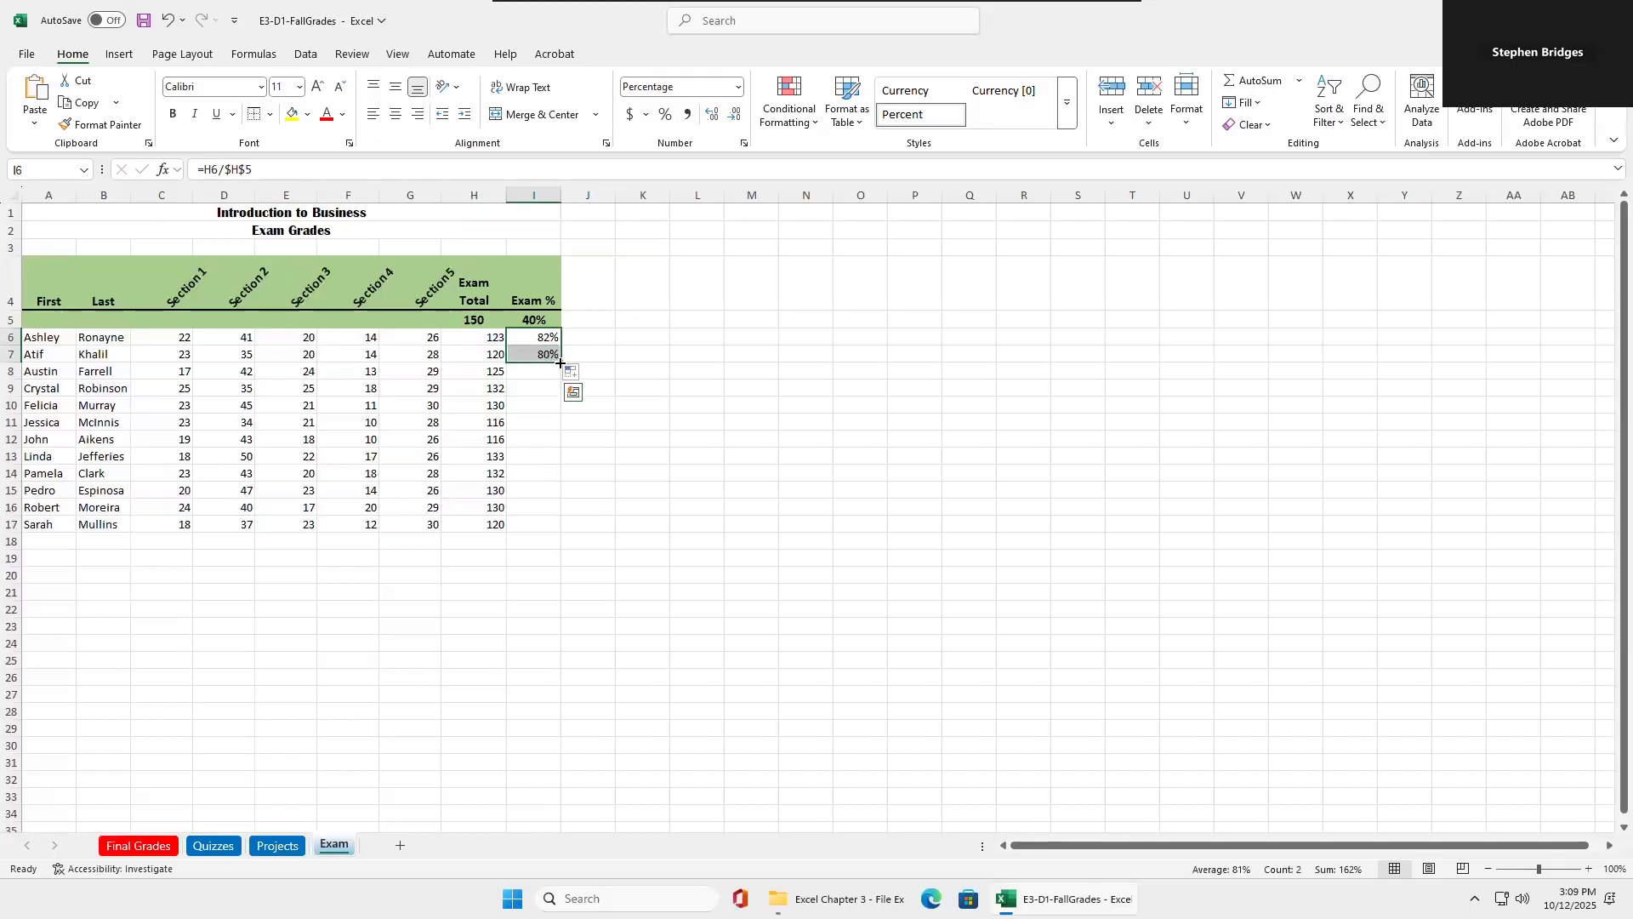
double_click(561, 363)
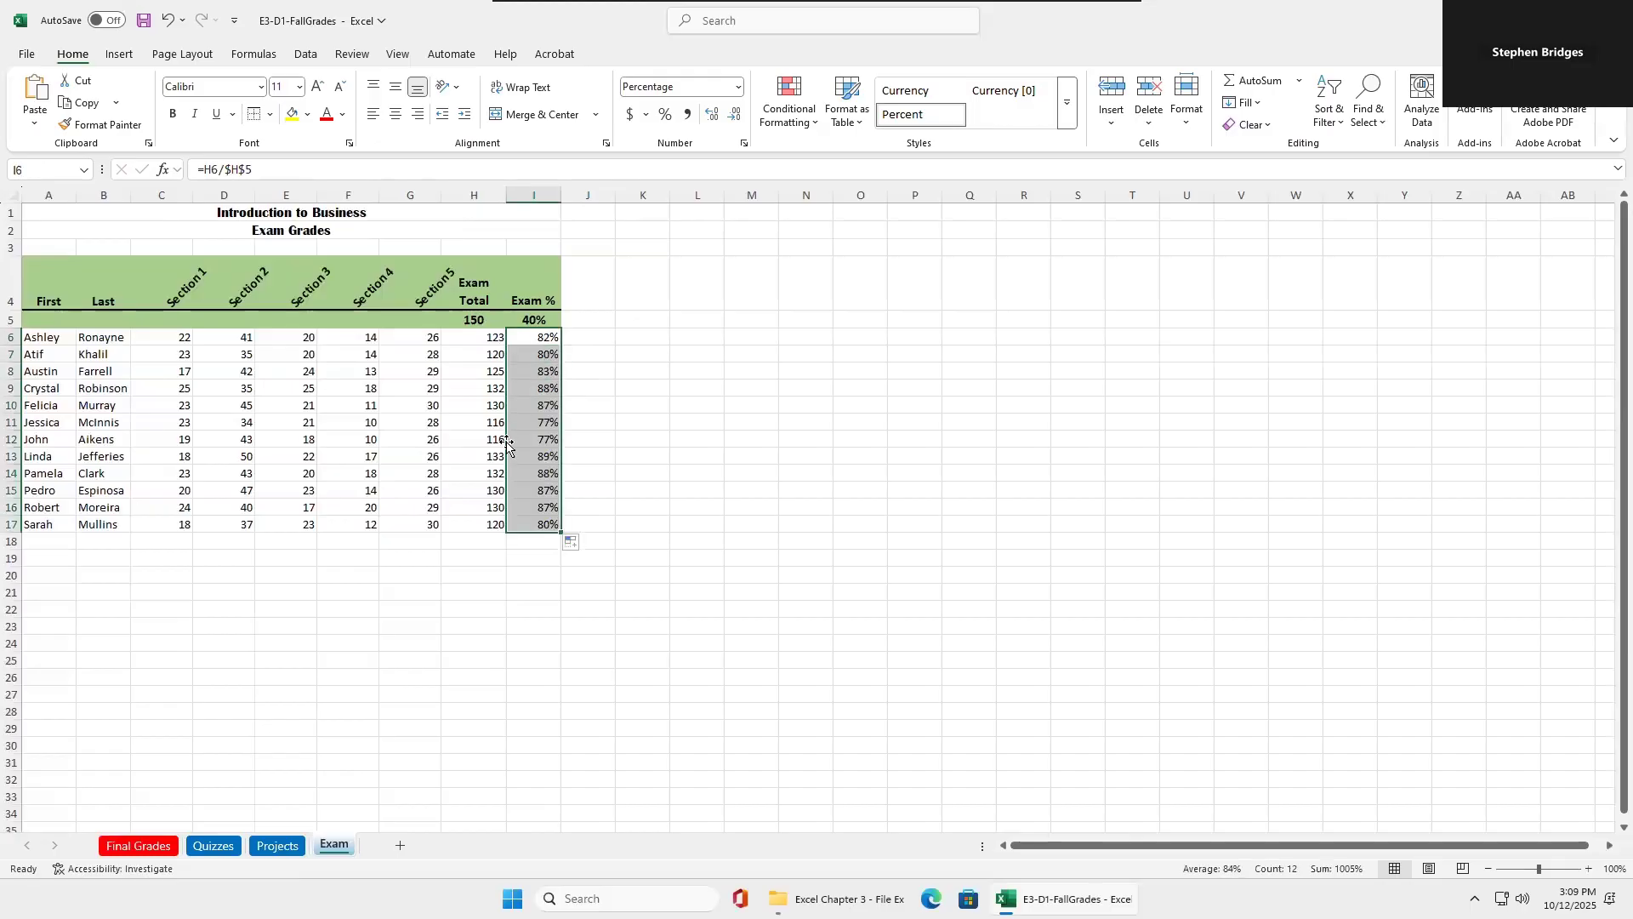
click(540, 435)
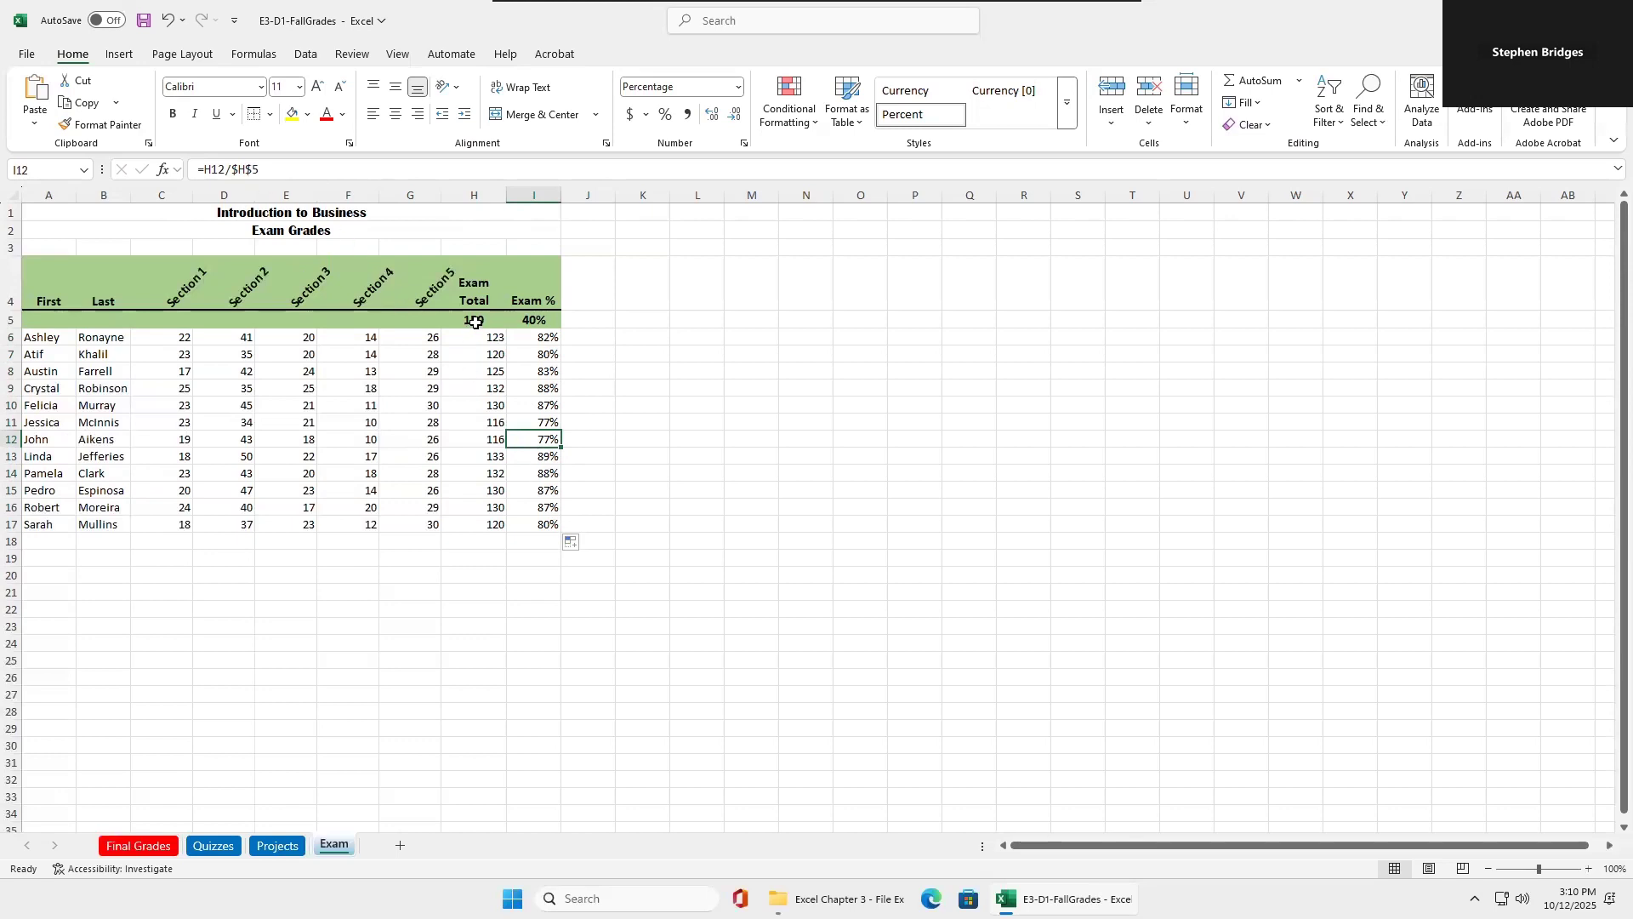
click(475, 321)
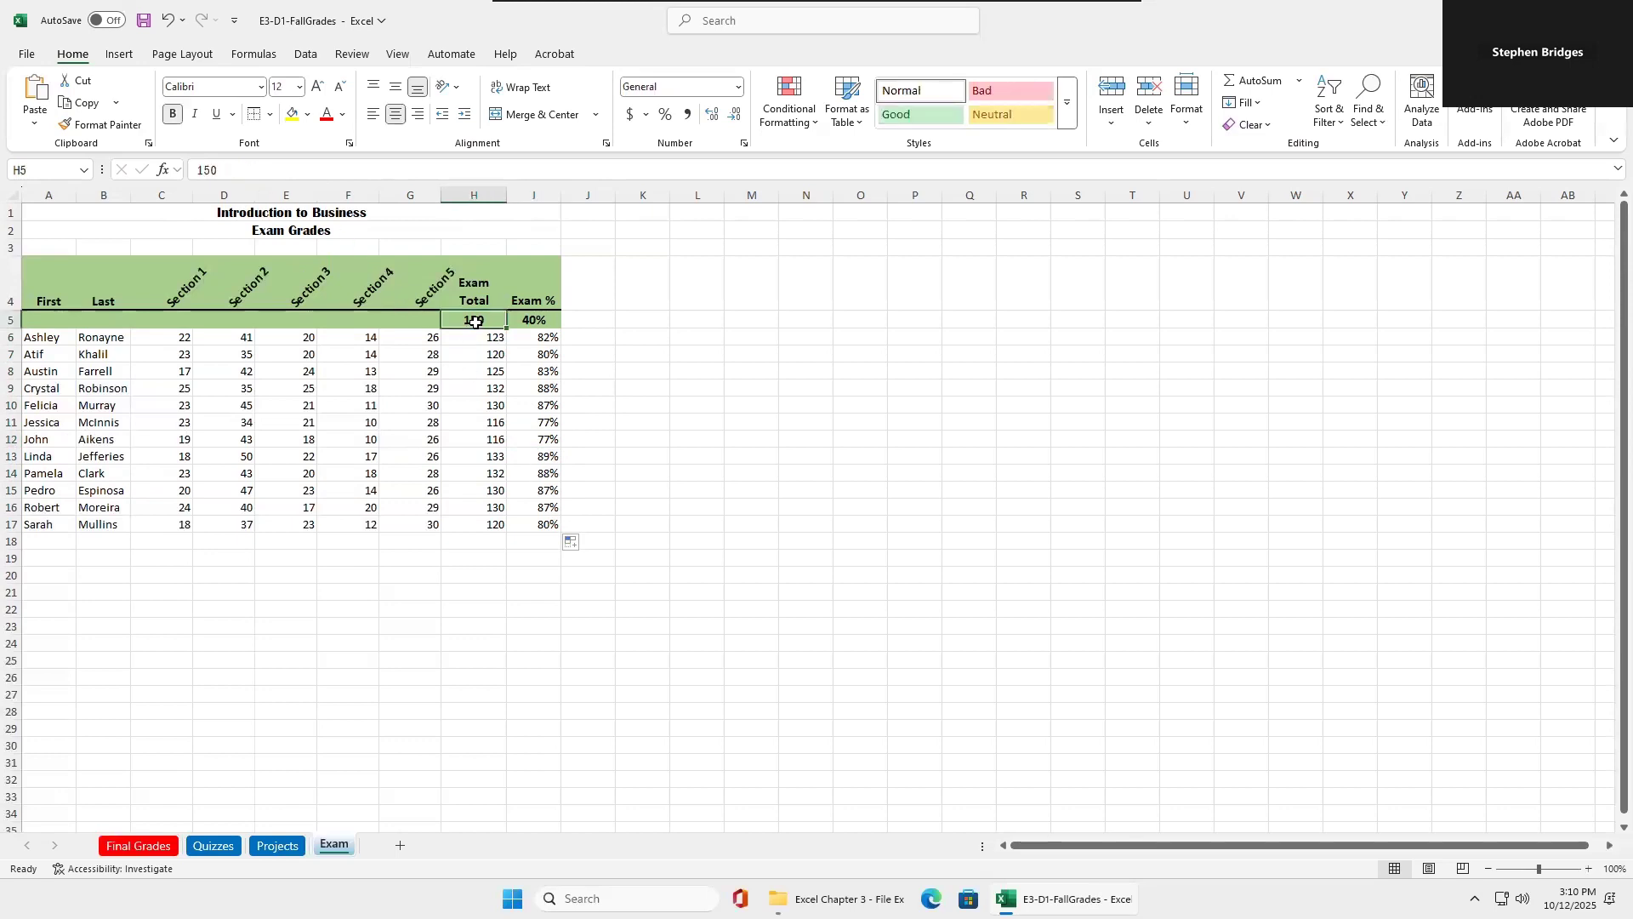
click(551, 456)
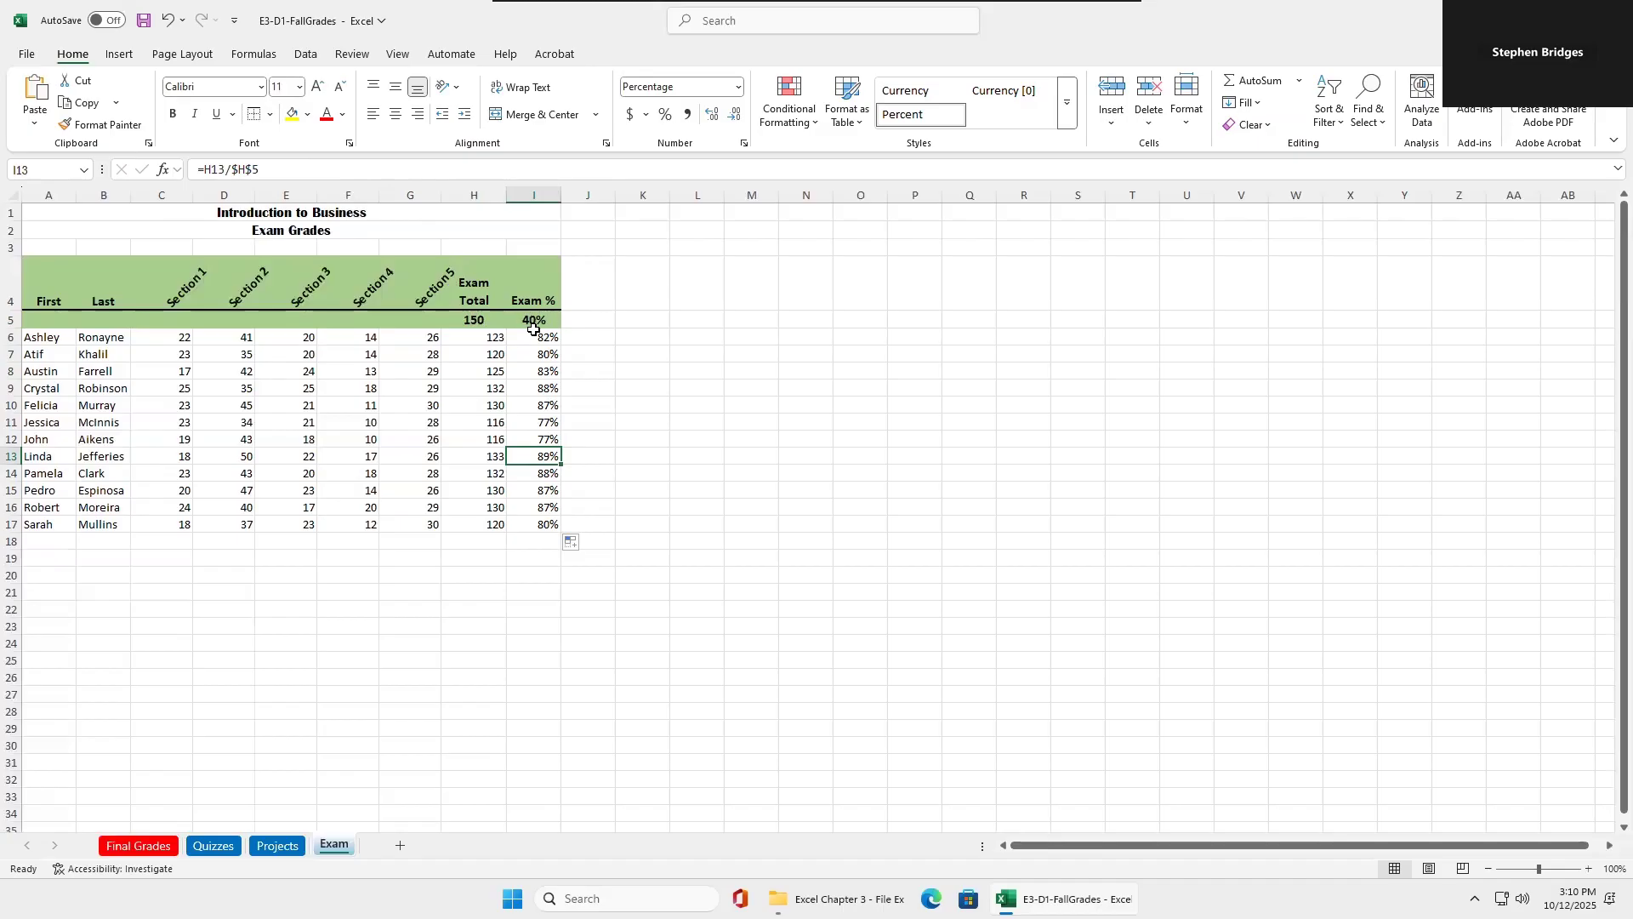
Extend the I6 formula to =H6/$H$5*$I$5 so the exam score is weighted by the absolute percentage in I5.
click(536, 337)
click(280, 171)
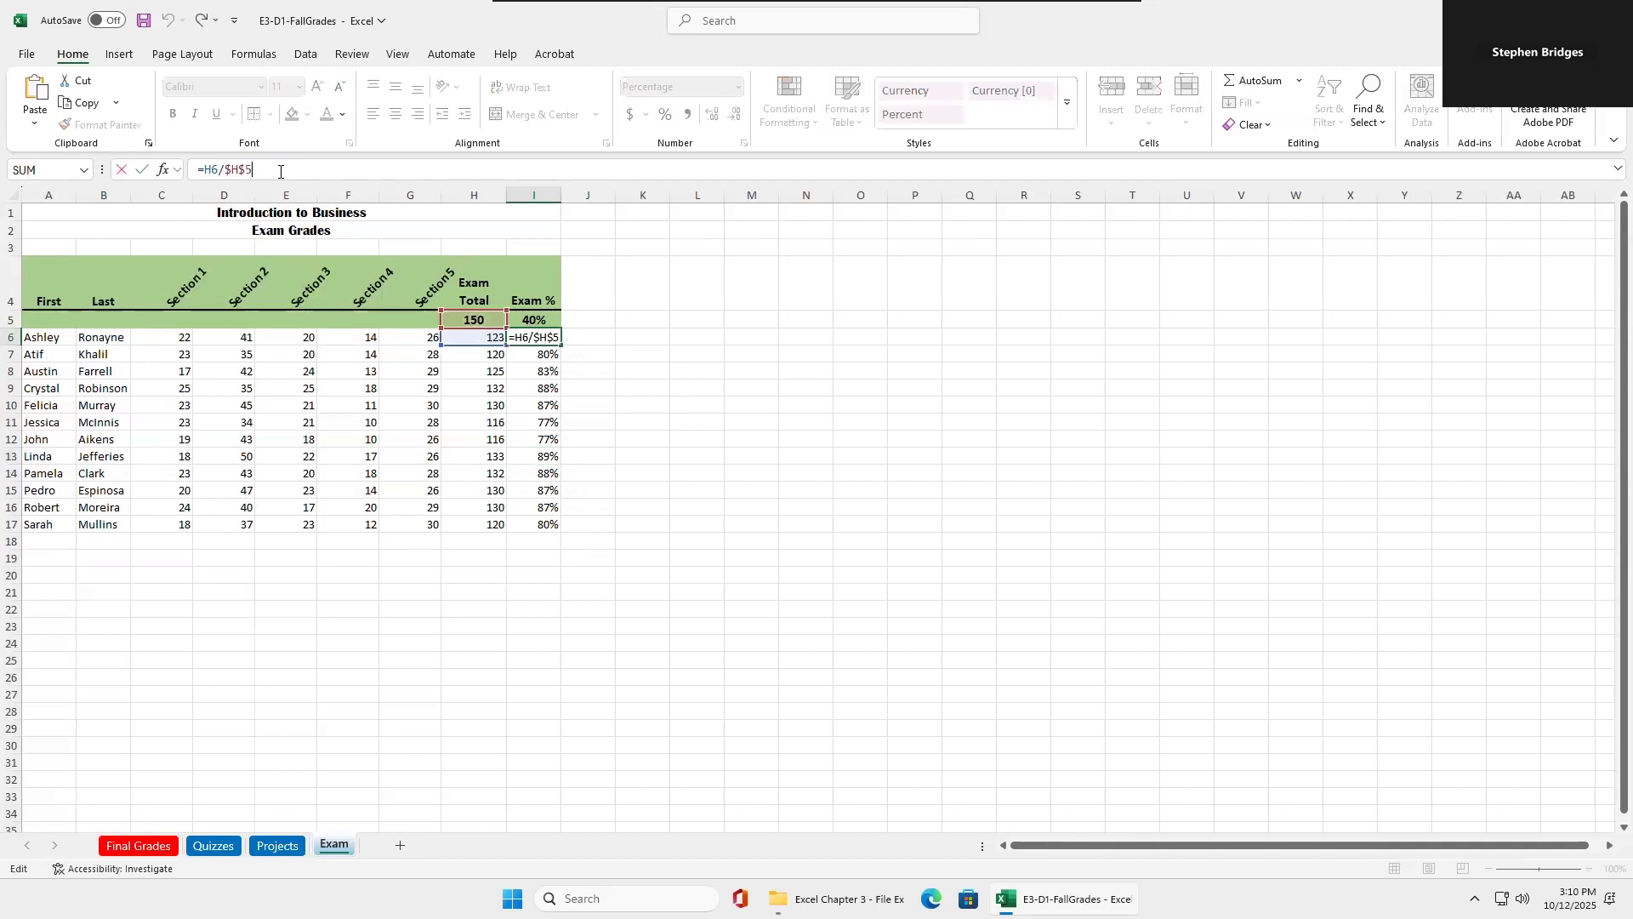
text(*)
click(526, 317)
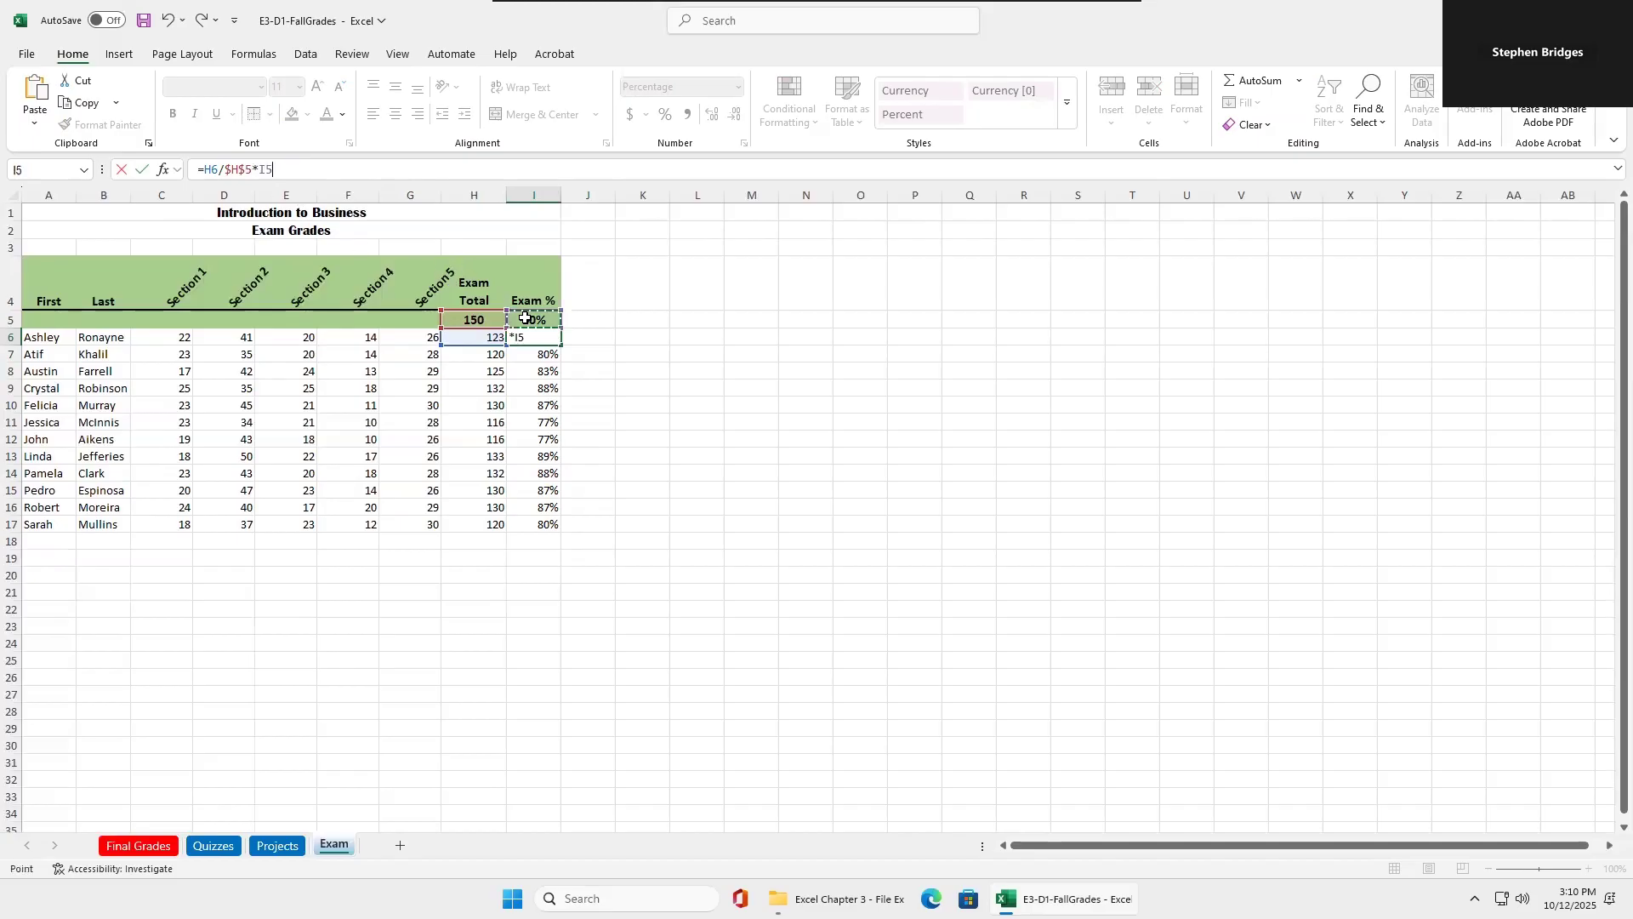
key(F4)
key(Return)
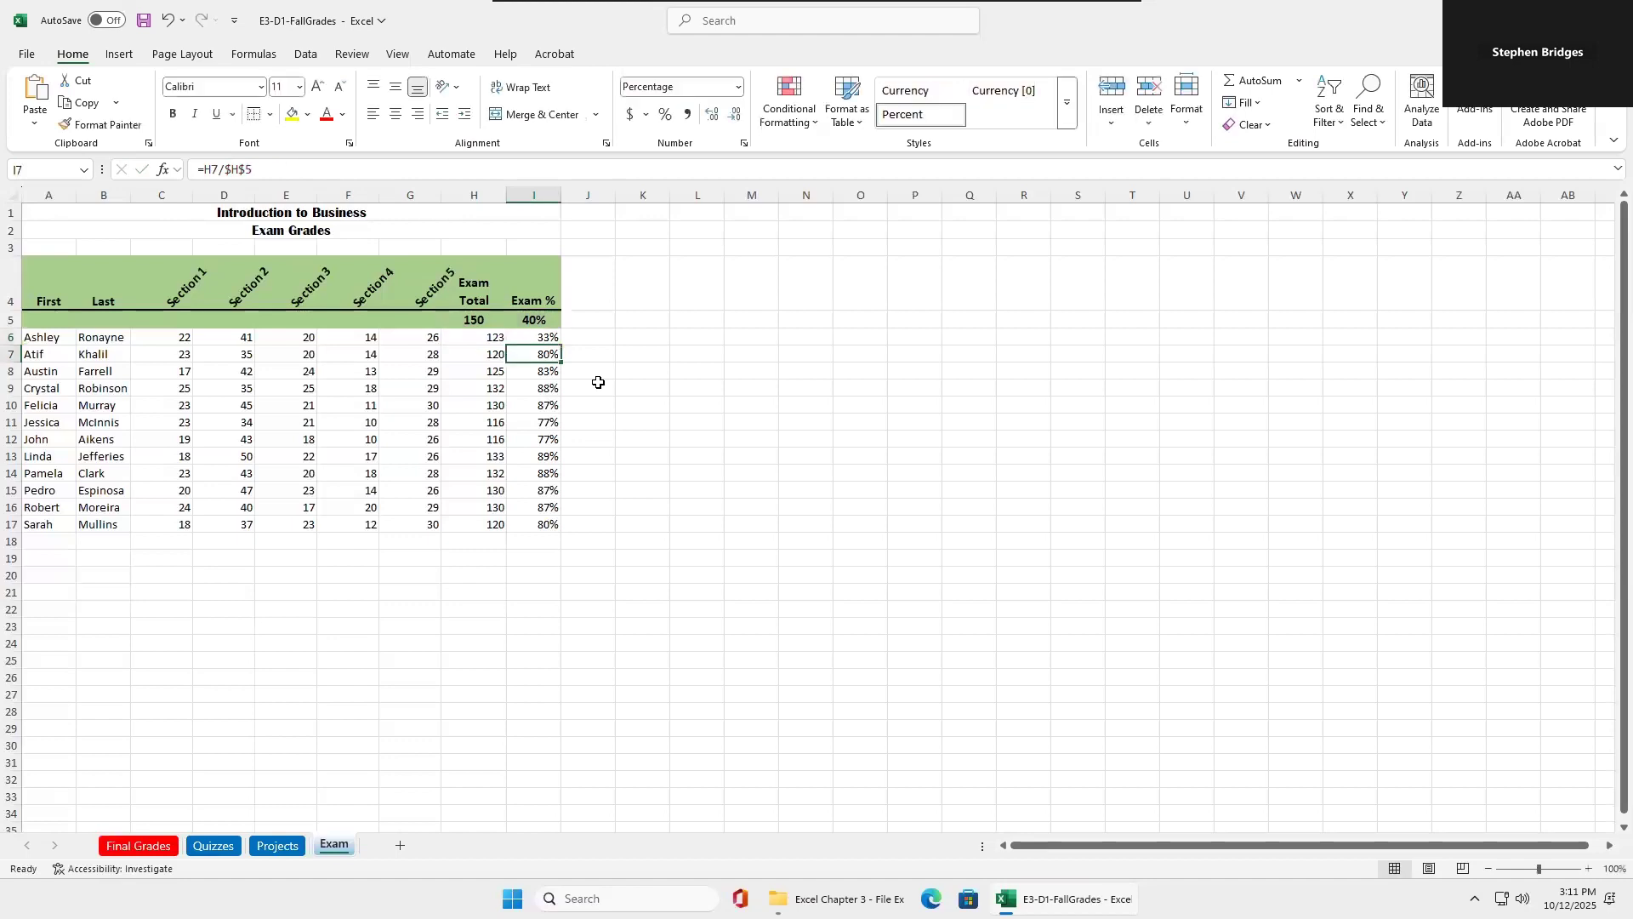
Fill the weighted formula from I6 down through I17 and check the references in I8 and I15.
click(538, 337)
double_click(560, 345)
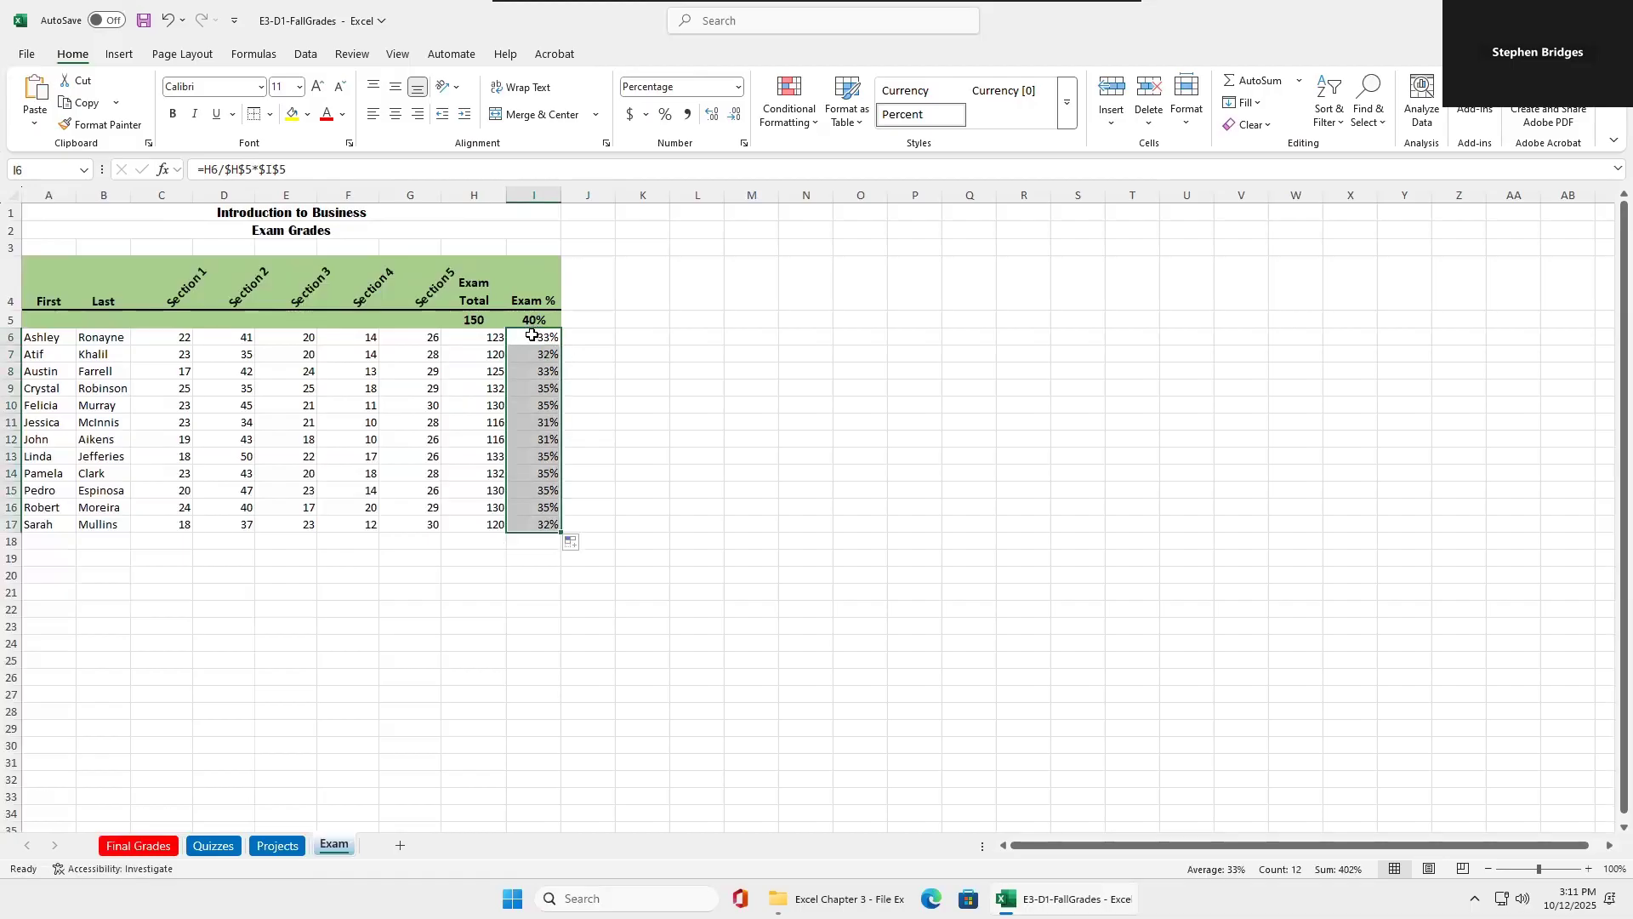
click(543, 369)
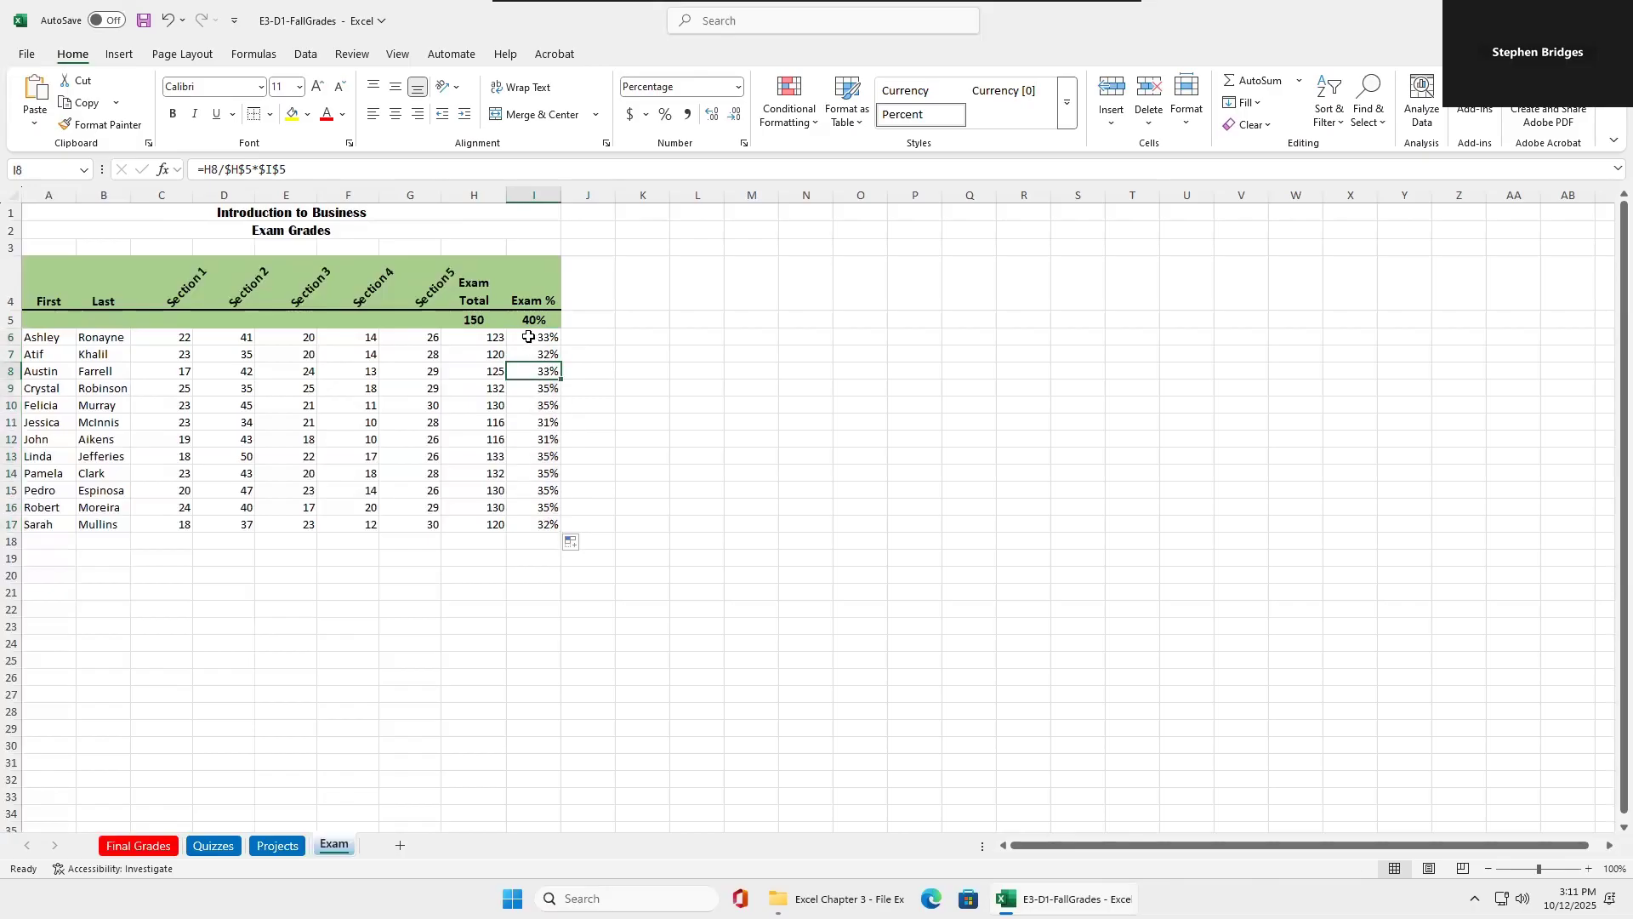
click(544, 489)
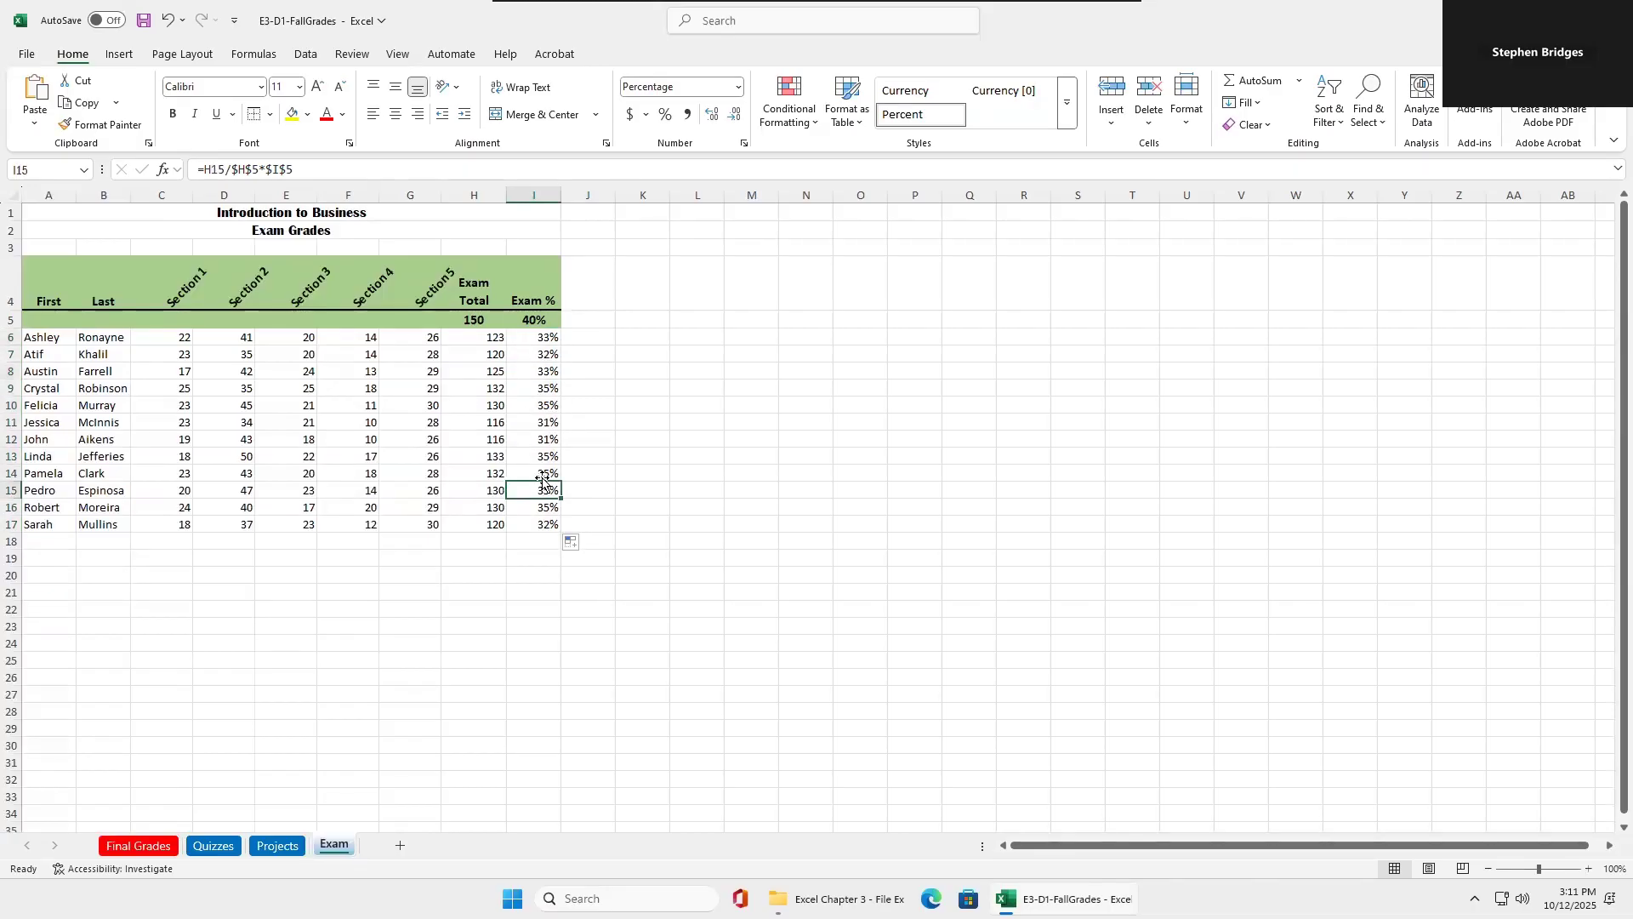
Compare the formulas in several cells of the Exam % column to check their relative and absolute references.
click(527, 399)
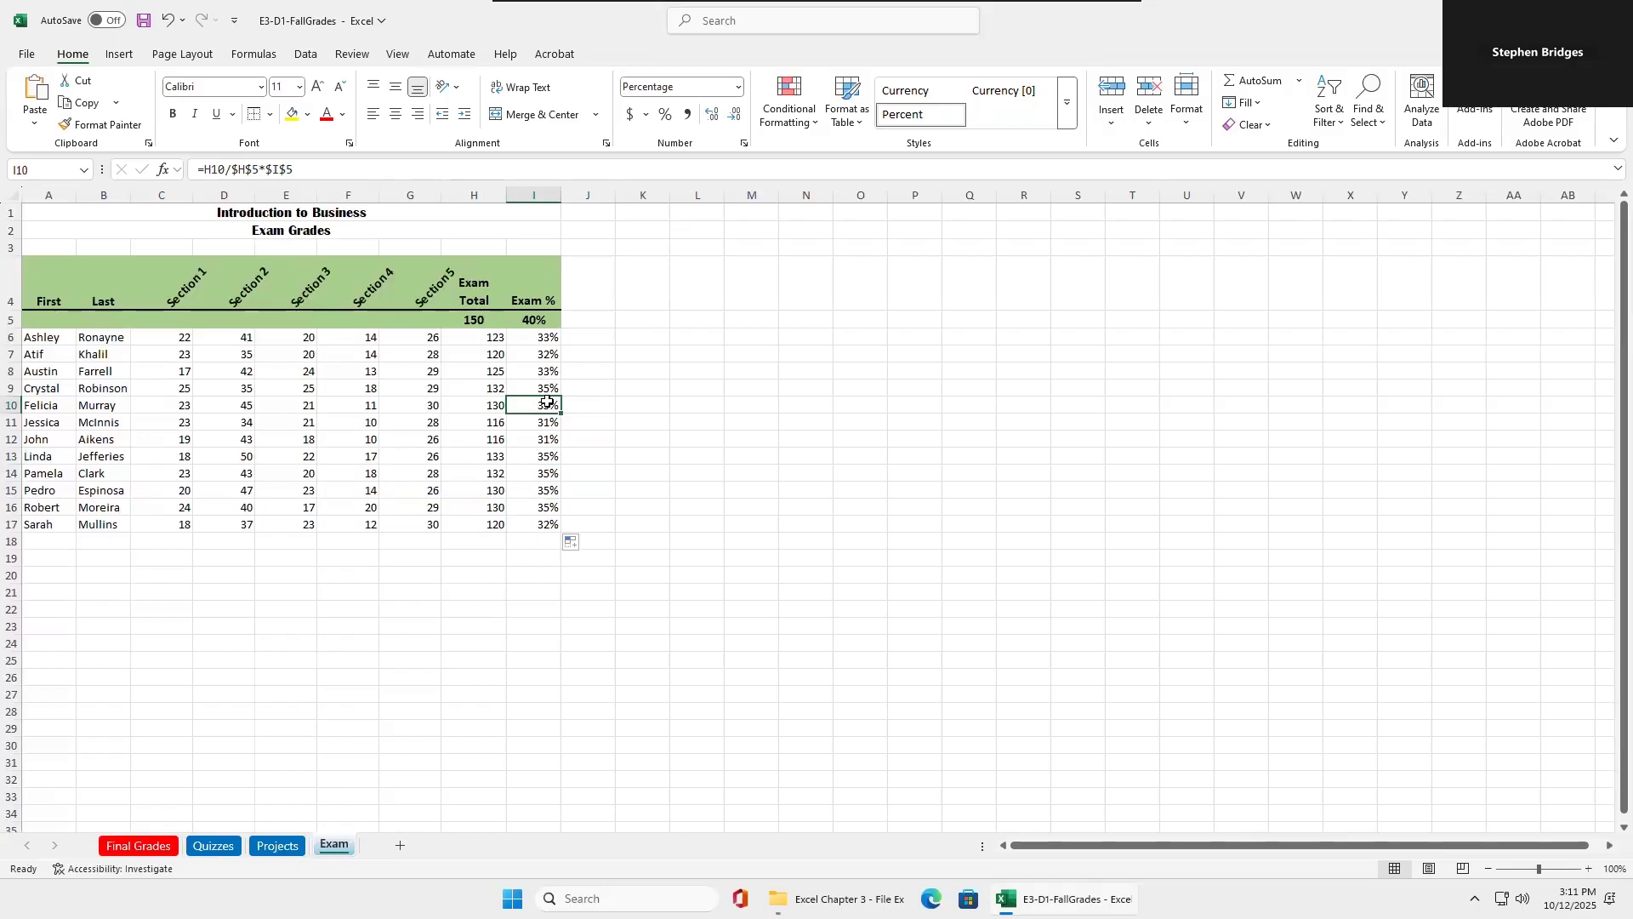
click(551, 459)
click(543, 489)
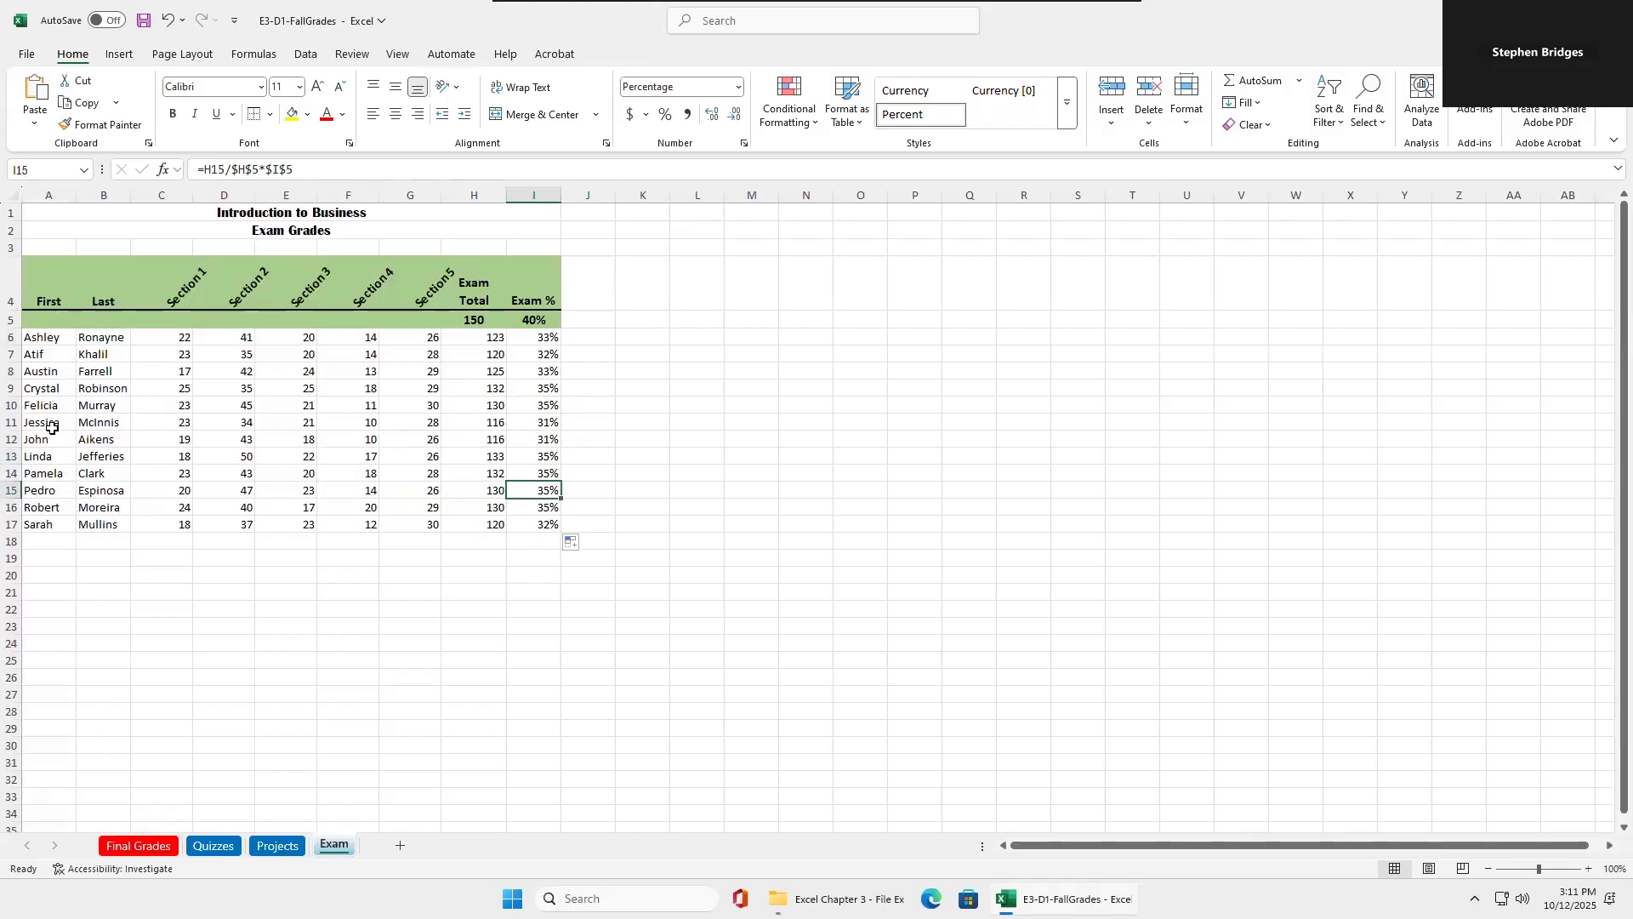
click(525, 337)
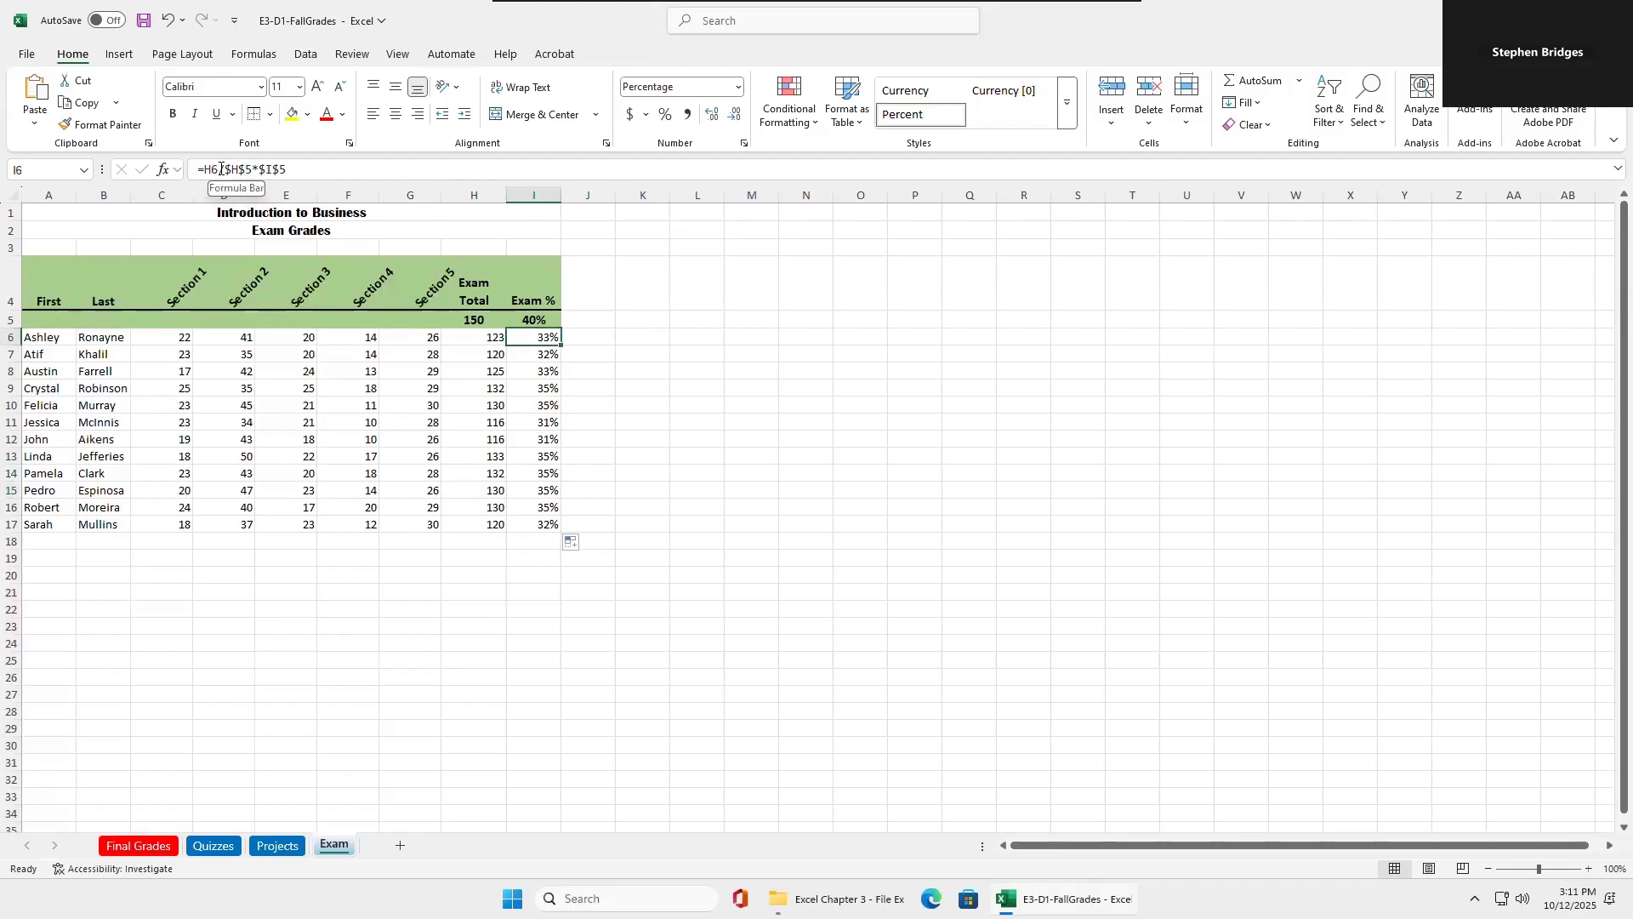
click(535, 353)
click(532, 372)
click(532, 385)
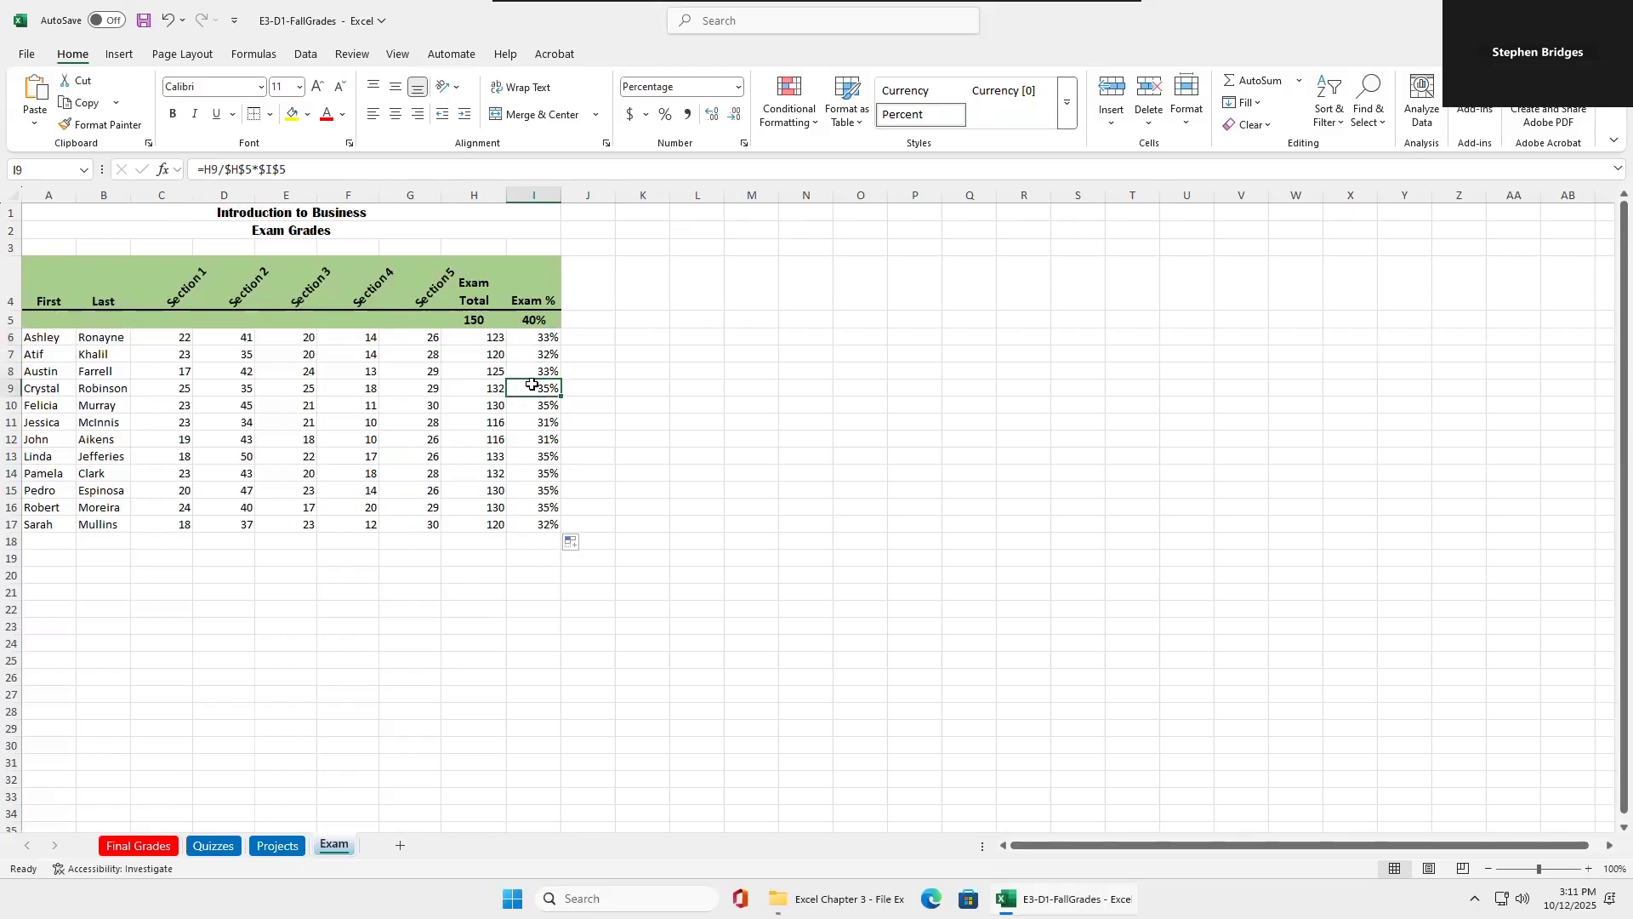
click(531, 338)
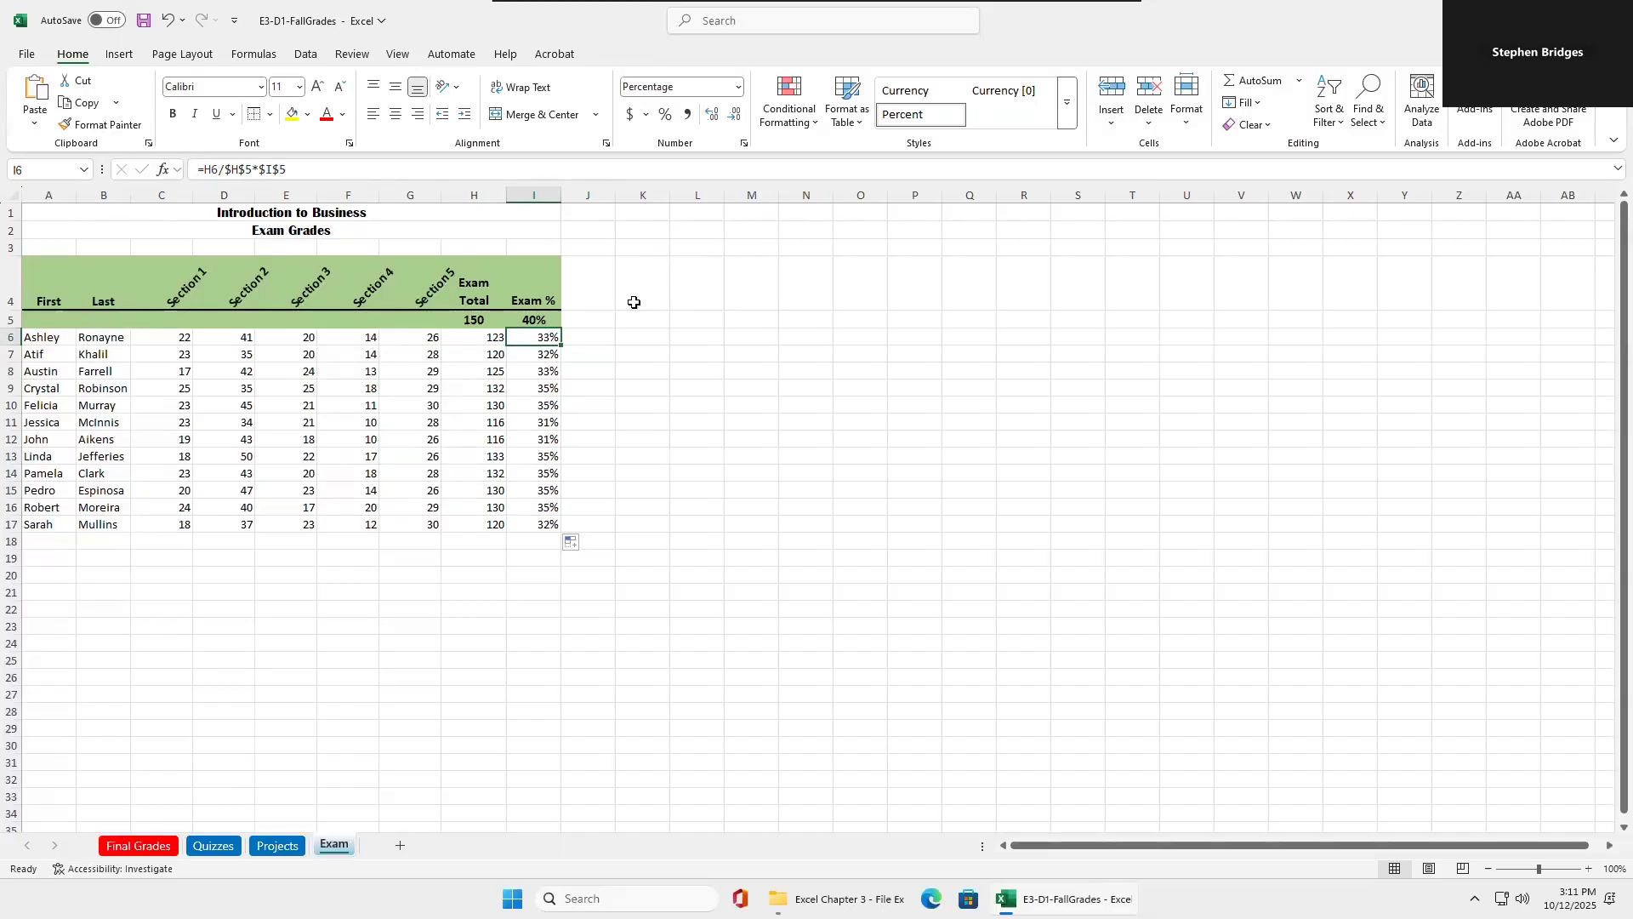
click(542, 352)
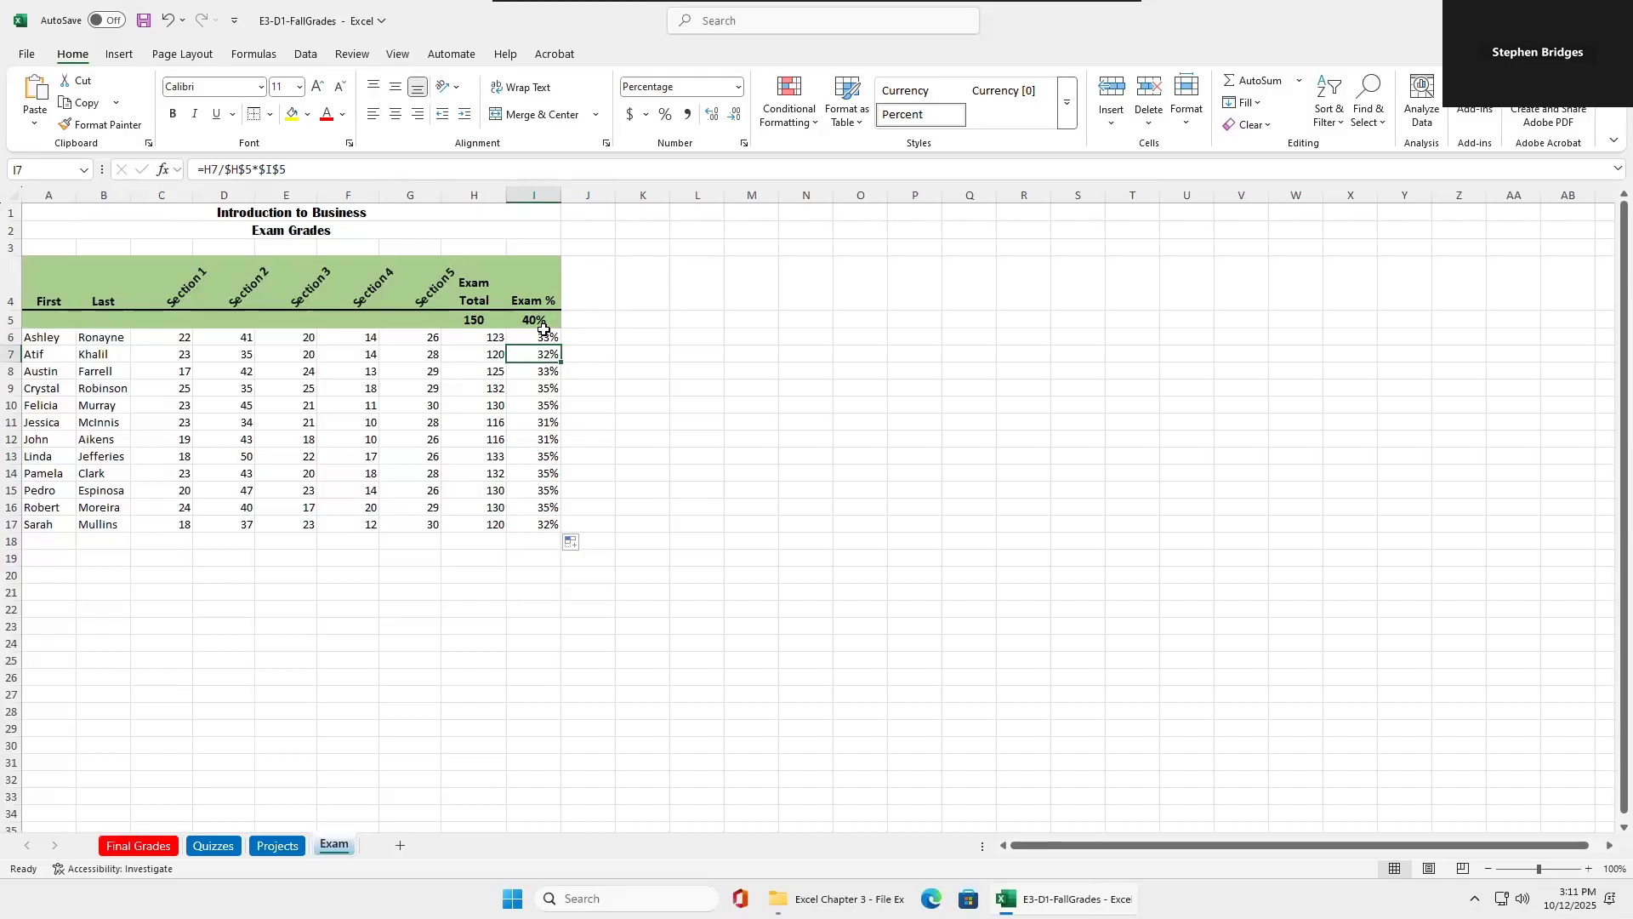
On the Quizzes sheet, enter 500 as the quiz total in H5 and 20% as the quiz weight in J5.
click(219, 844)
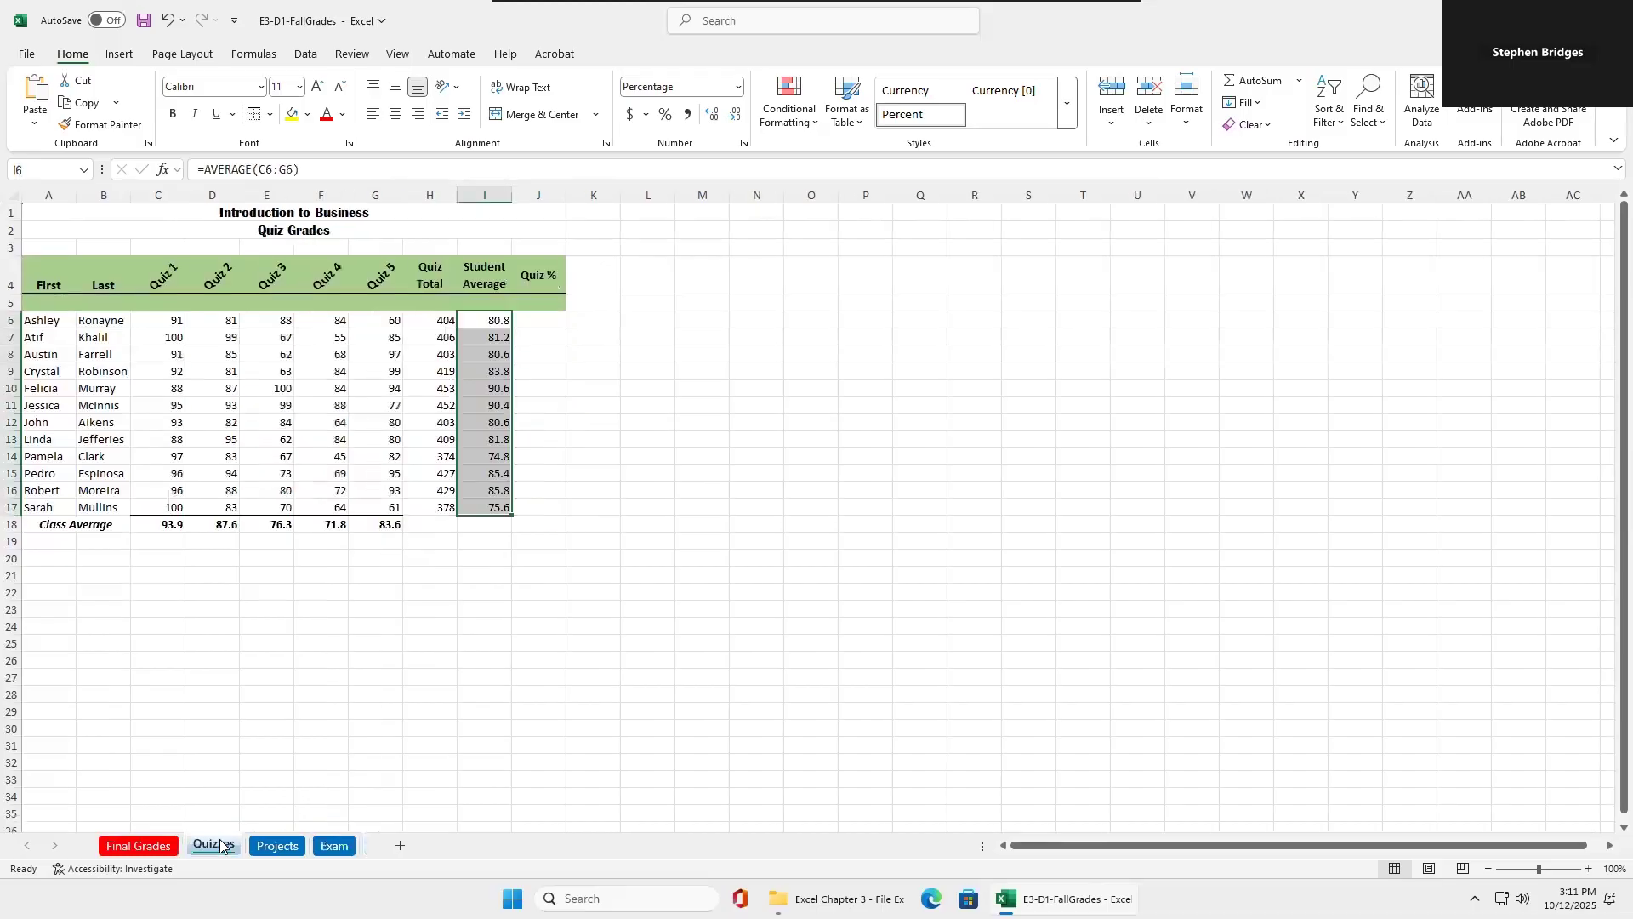
click(431, 299)
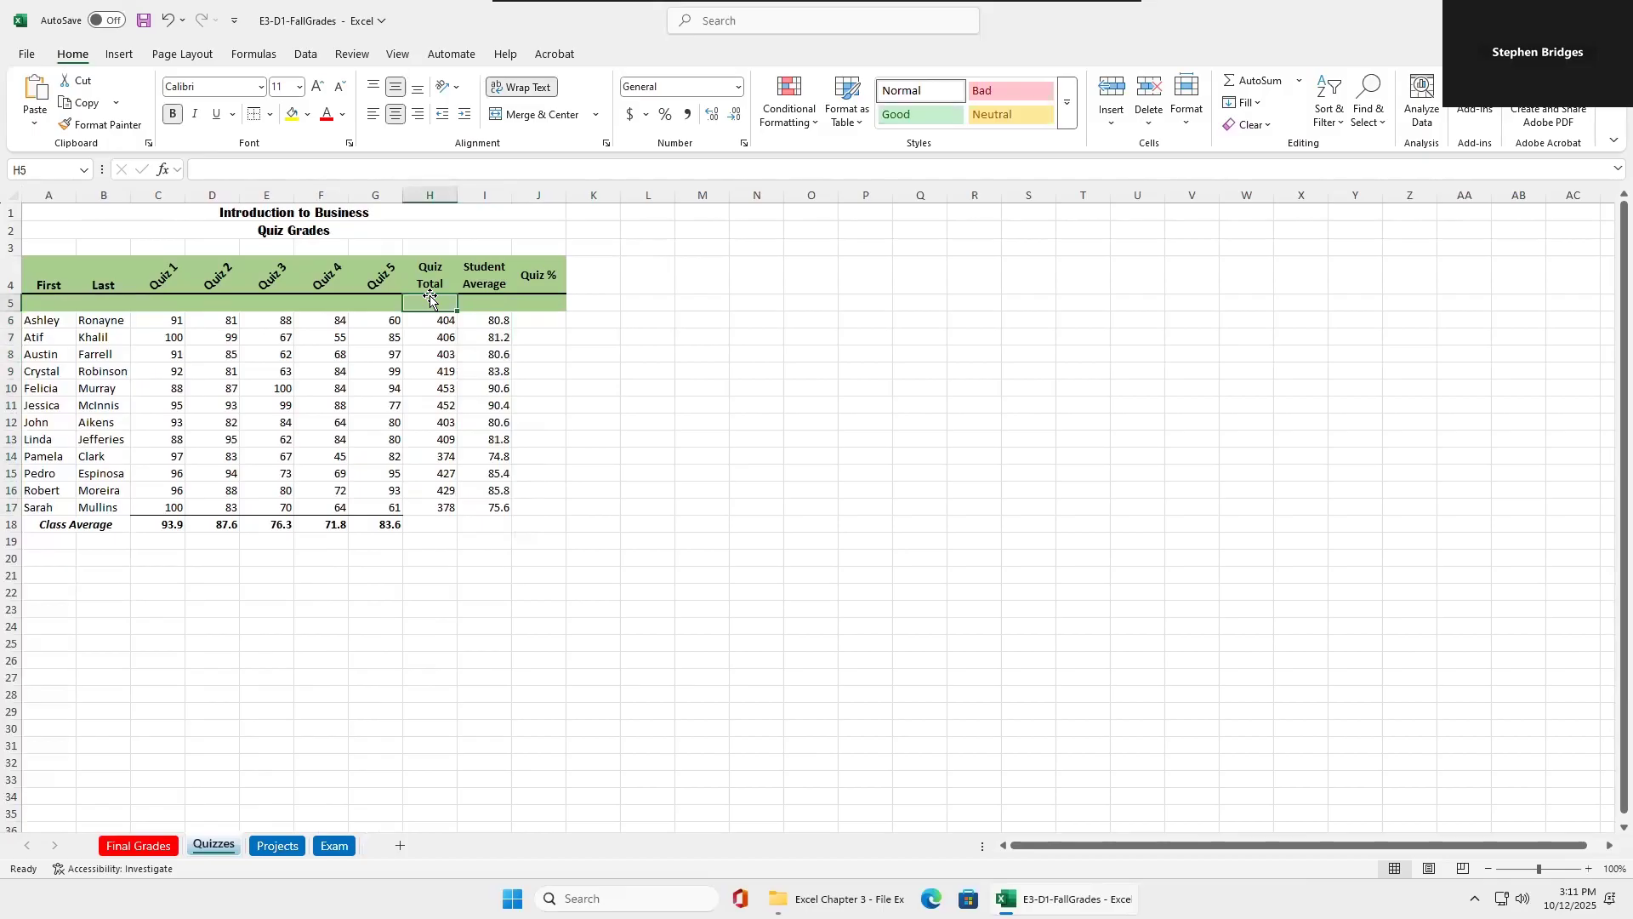
text(500)
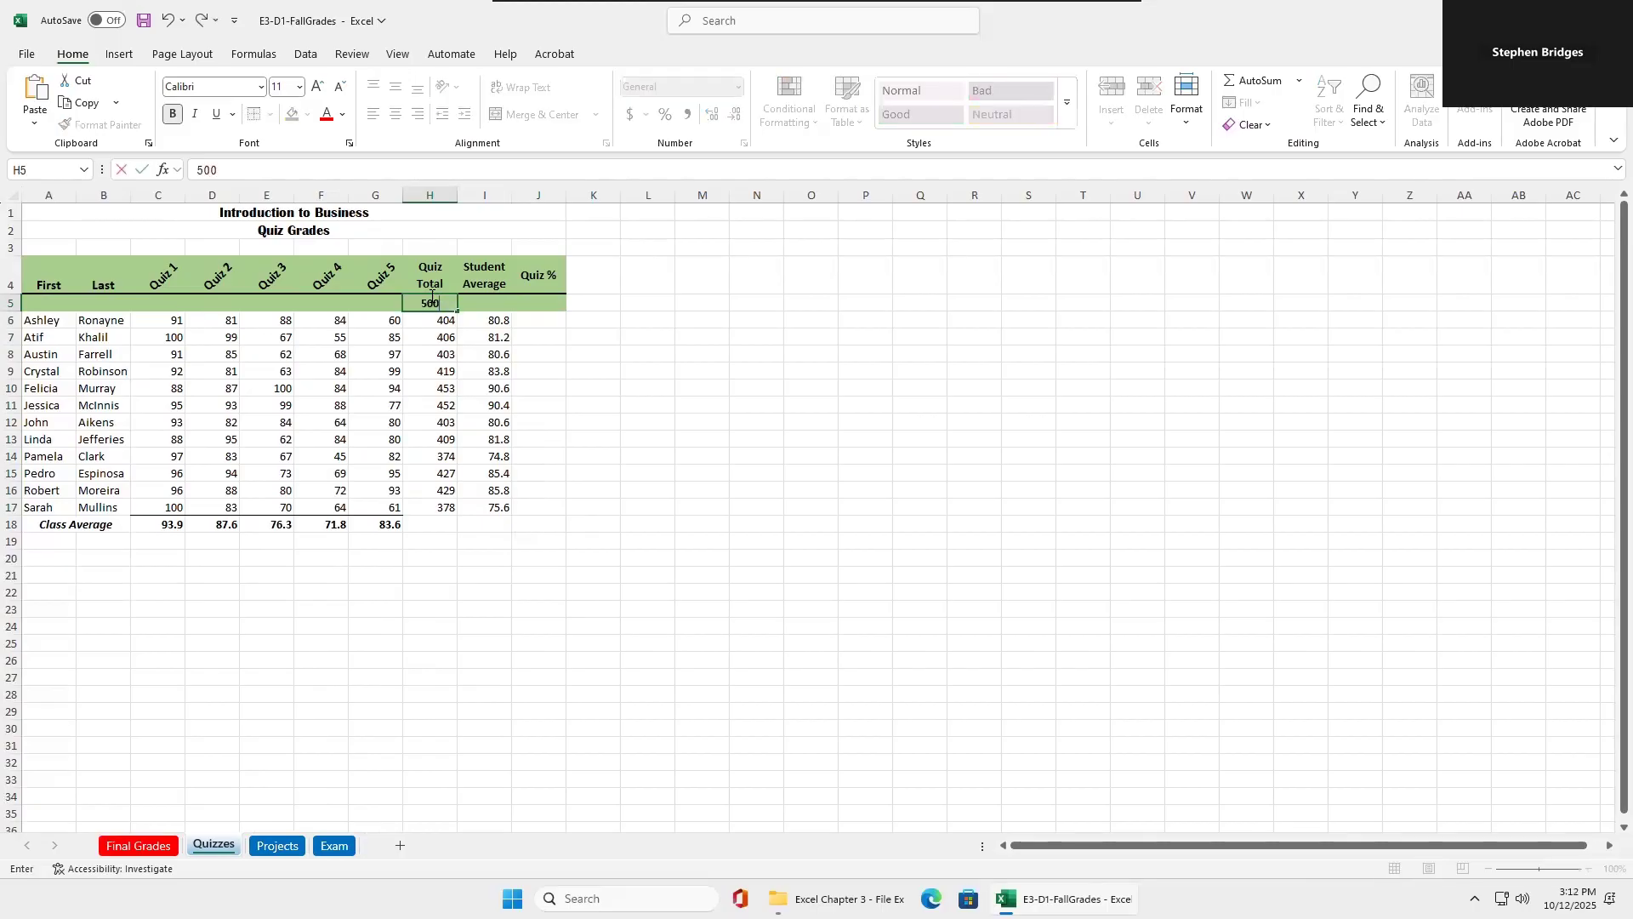
click(540, 306)
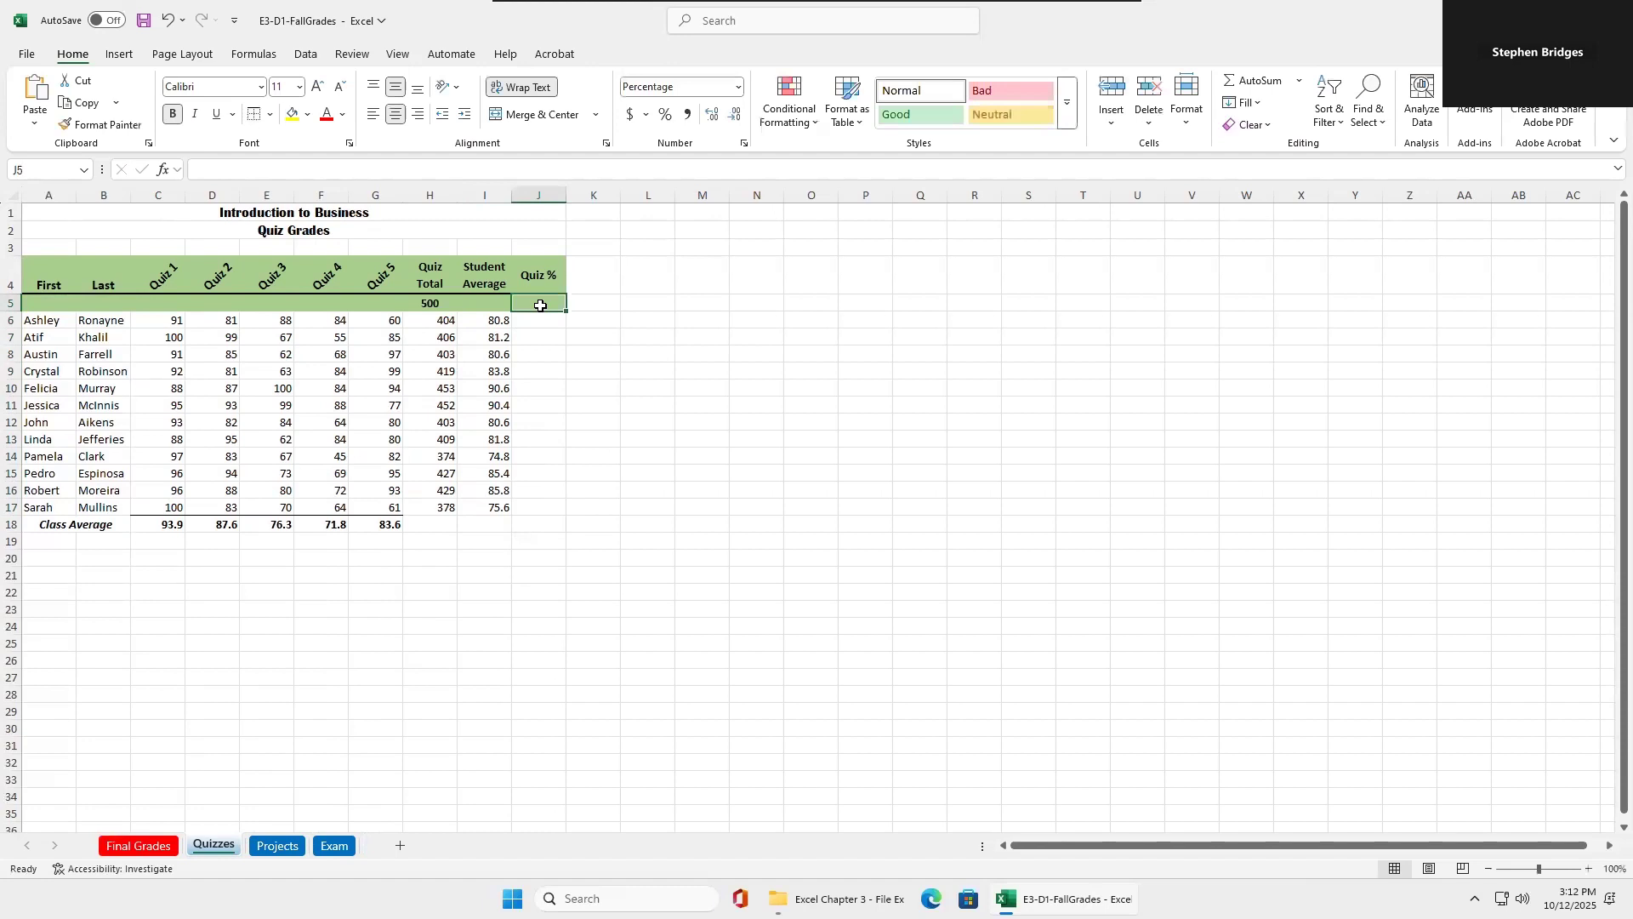
text(20)
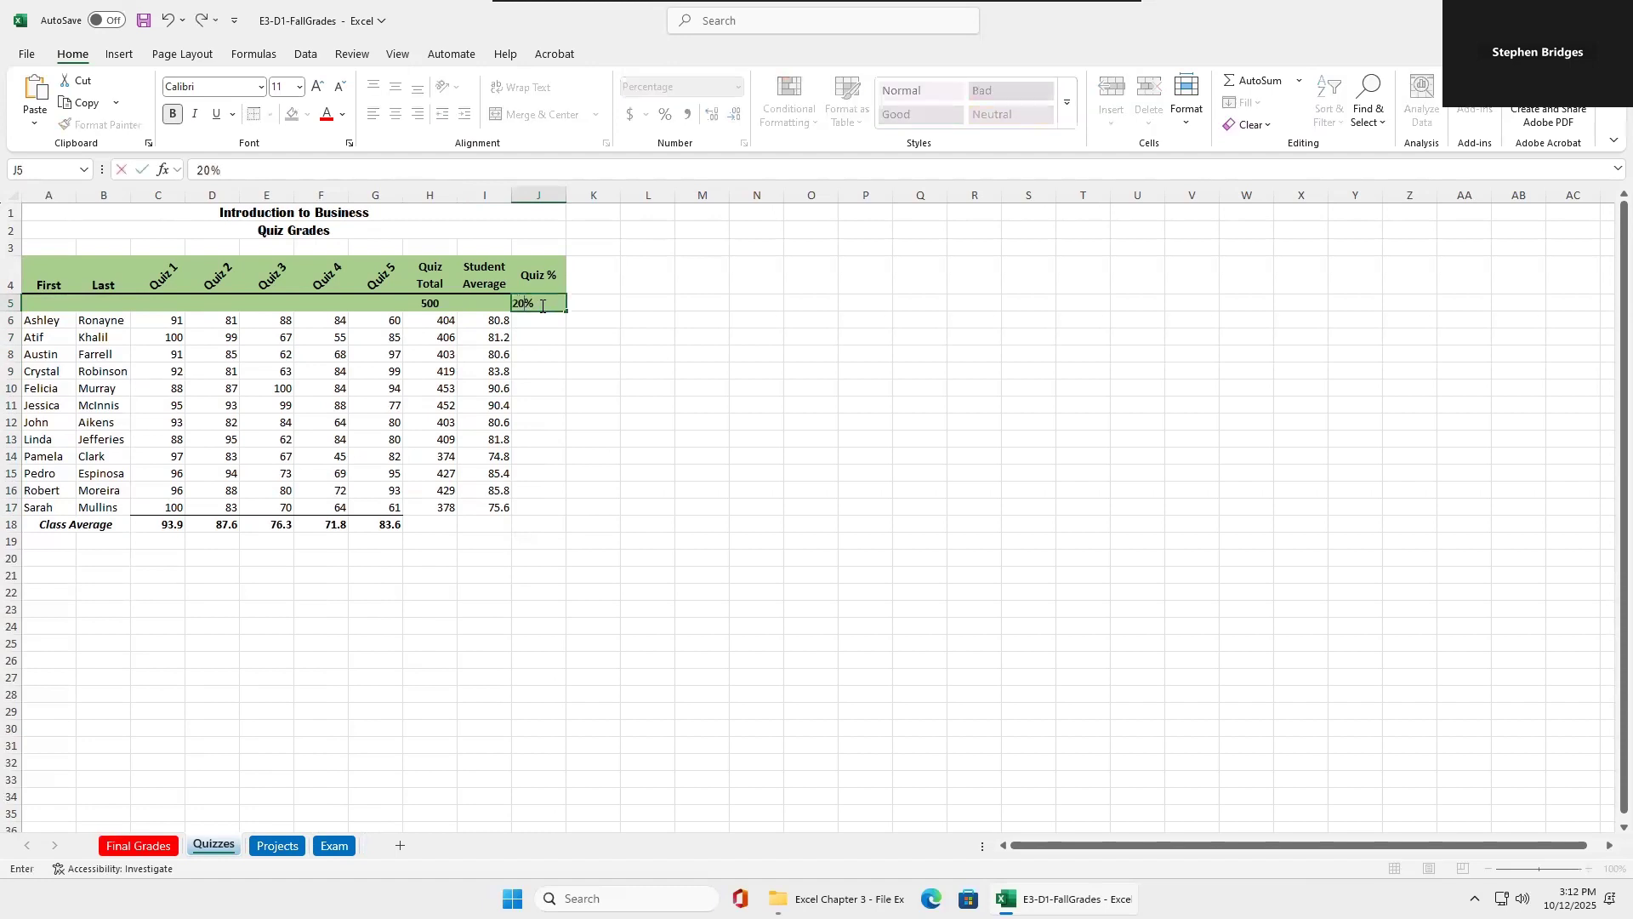
Enter =H6/$H$5*$J$5 in J6 to calculate the weighted quiz percentage with absolute references to H5 and J5.
click(536, 324)
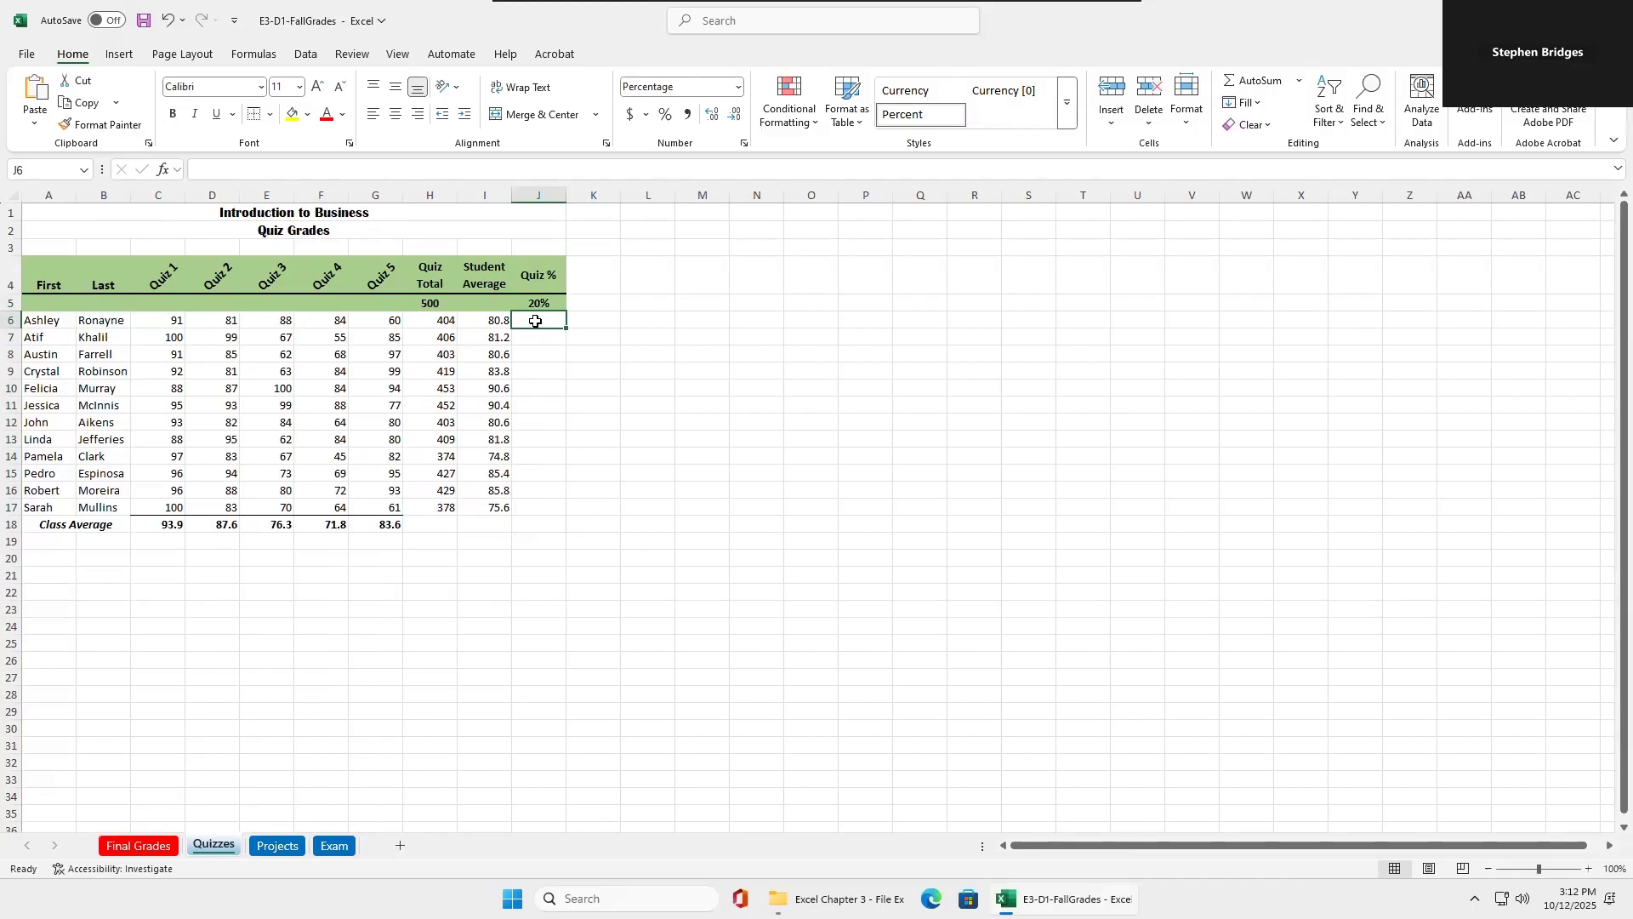
text(=)
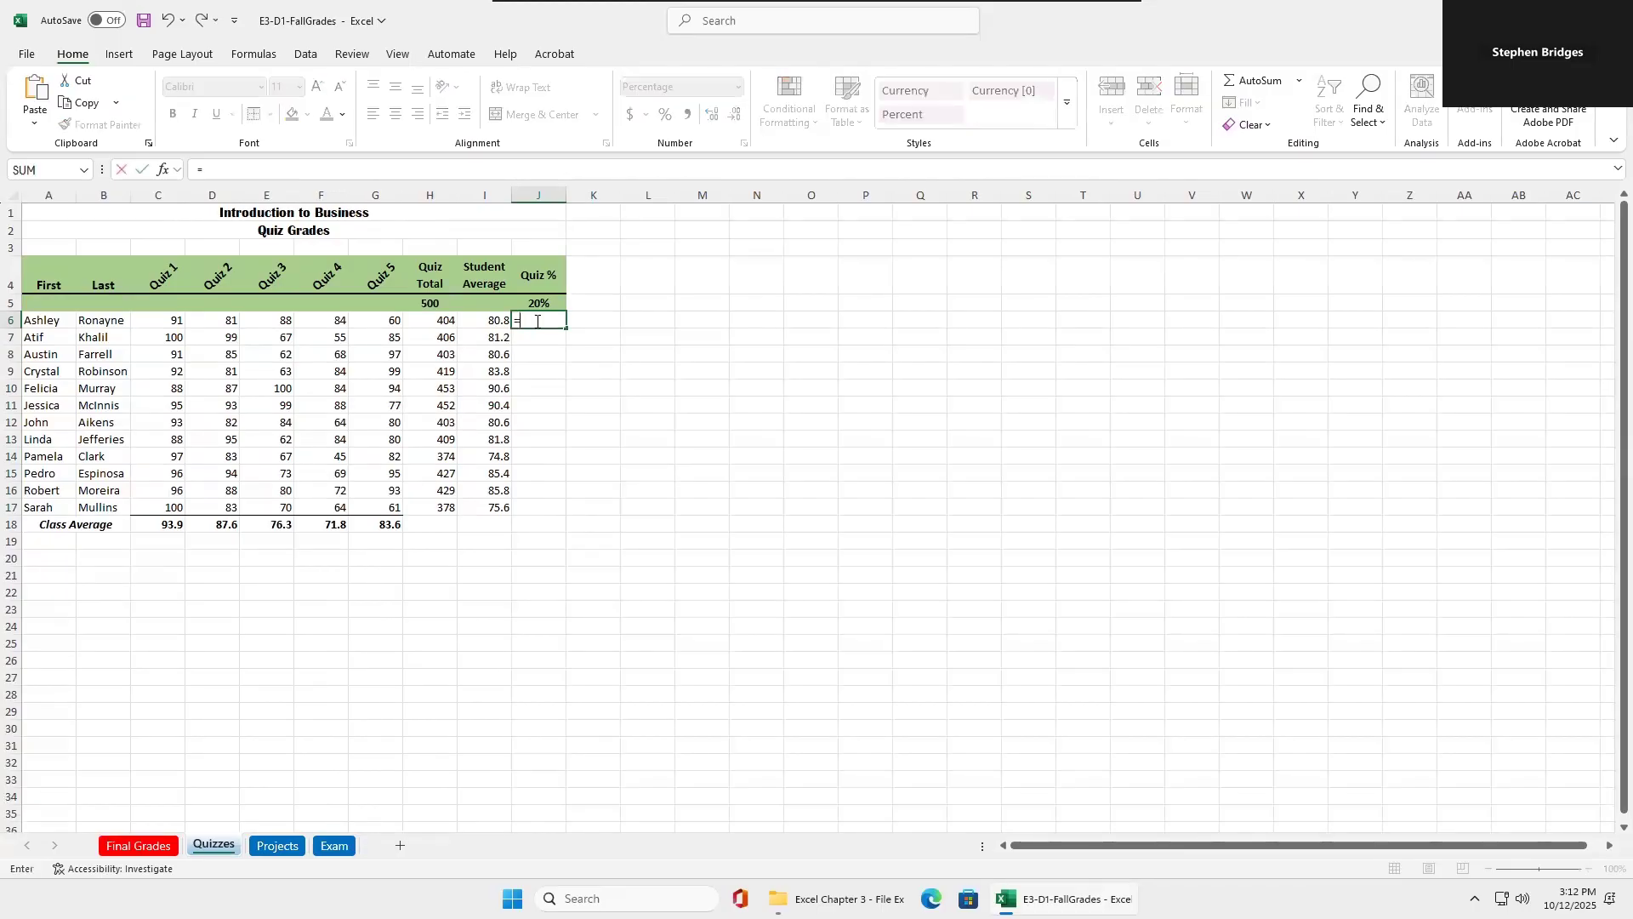
click(436, 322)
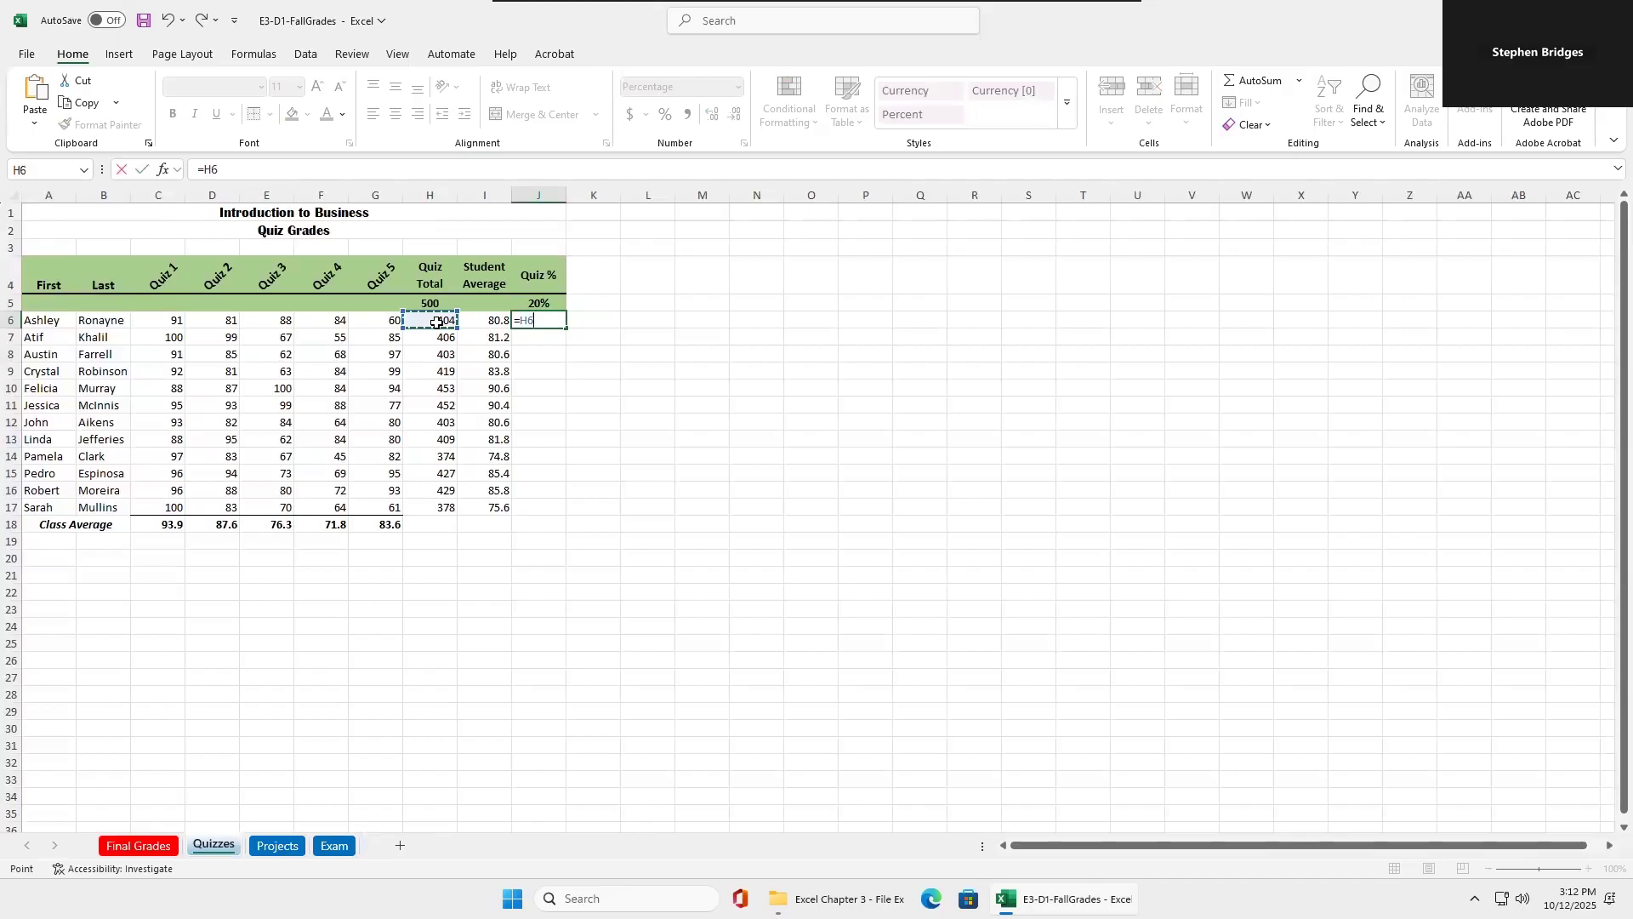
text(/)
click(422, 301)
click(227, 170)
text($H5)
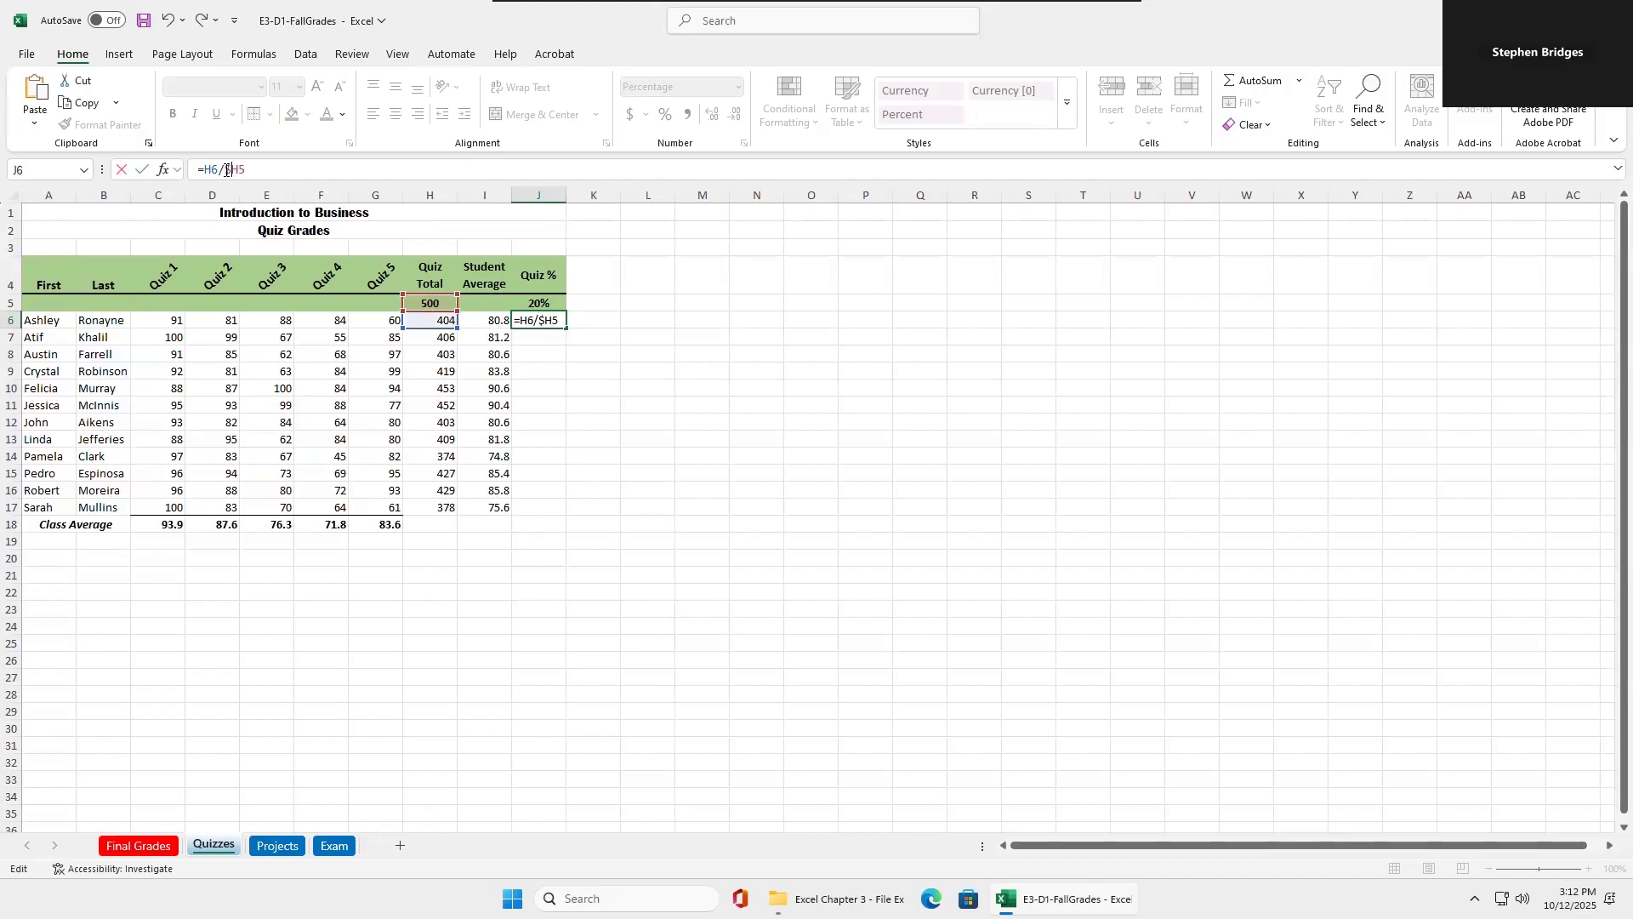
click(239, 170)
text($)
text(*)
click(527, 303)
key(F4)
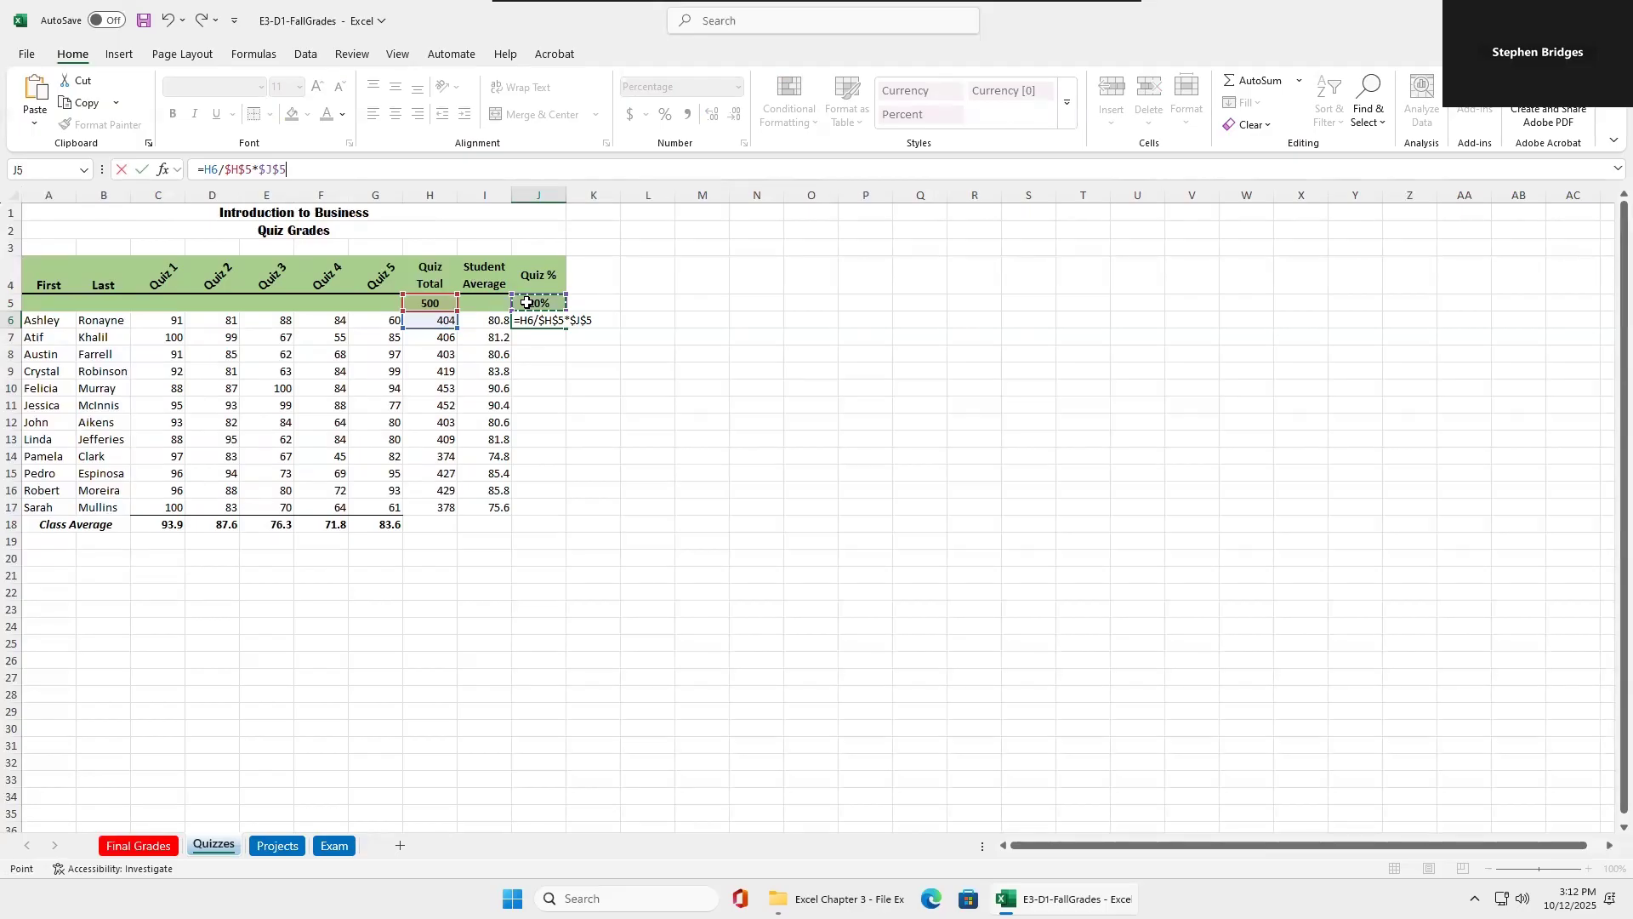
key(Return)
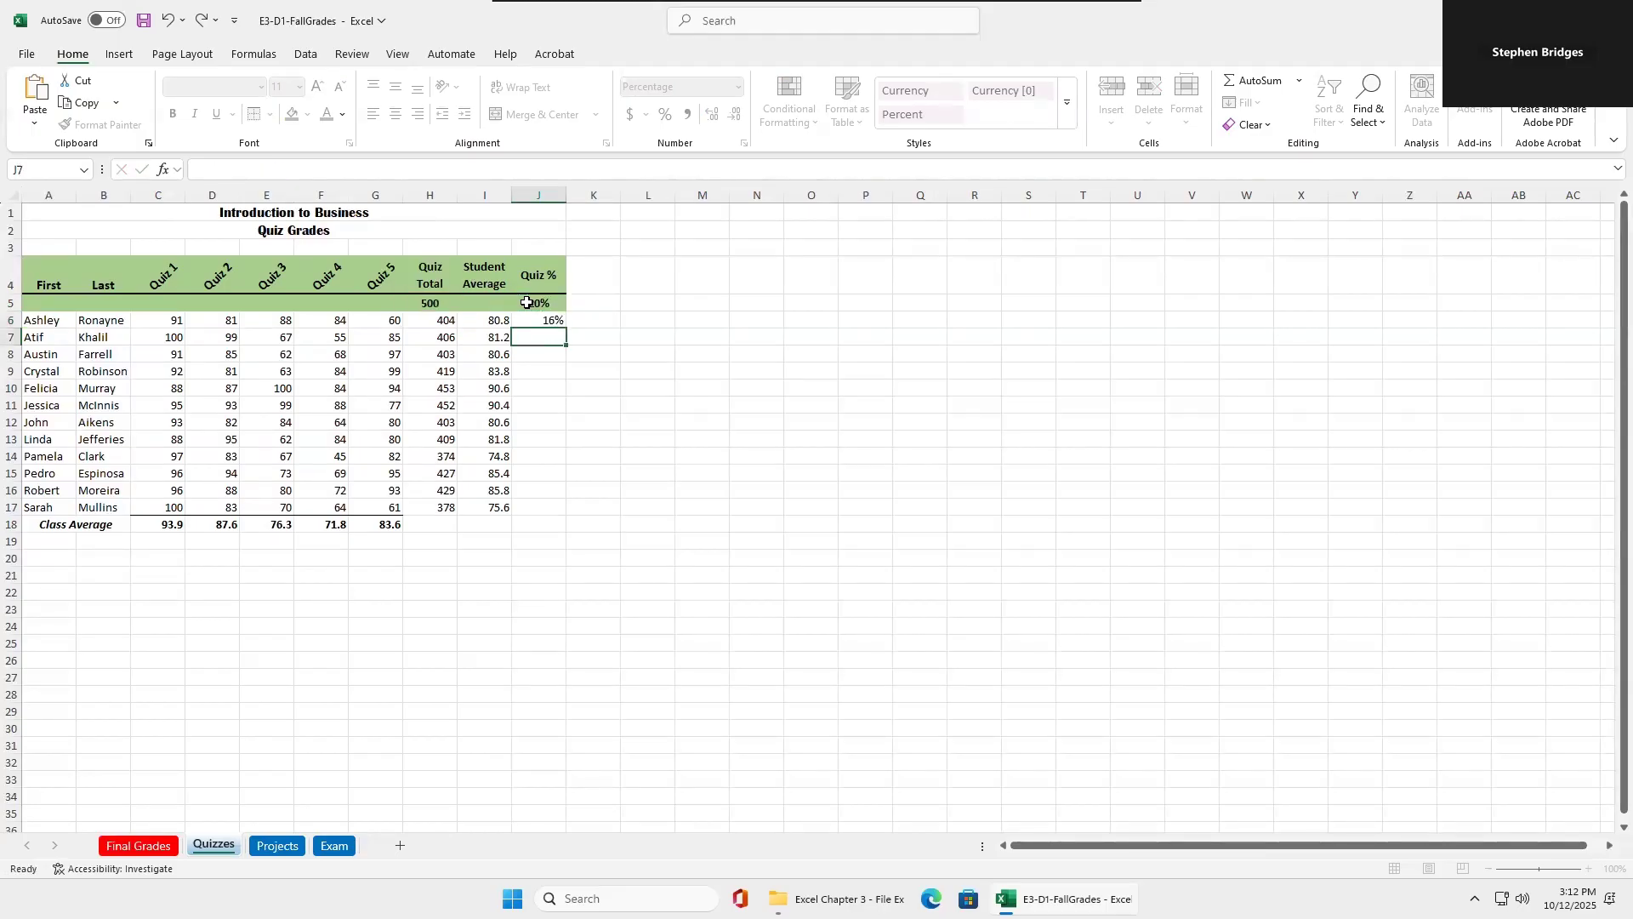
Fill the weighted quiz formula from J6 down through J17.
click(549, 324)
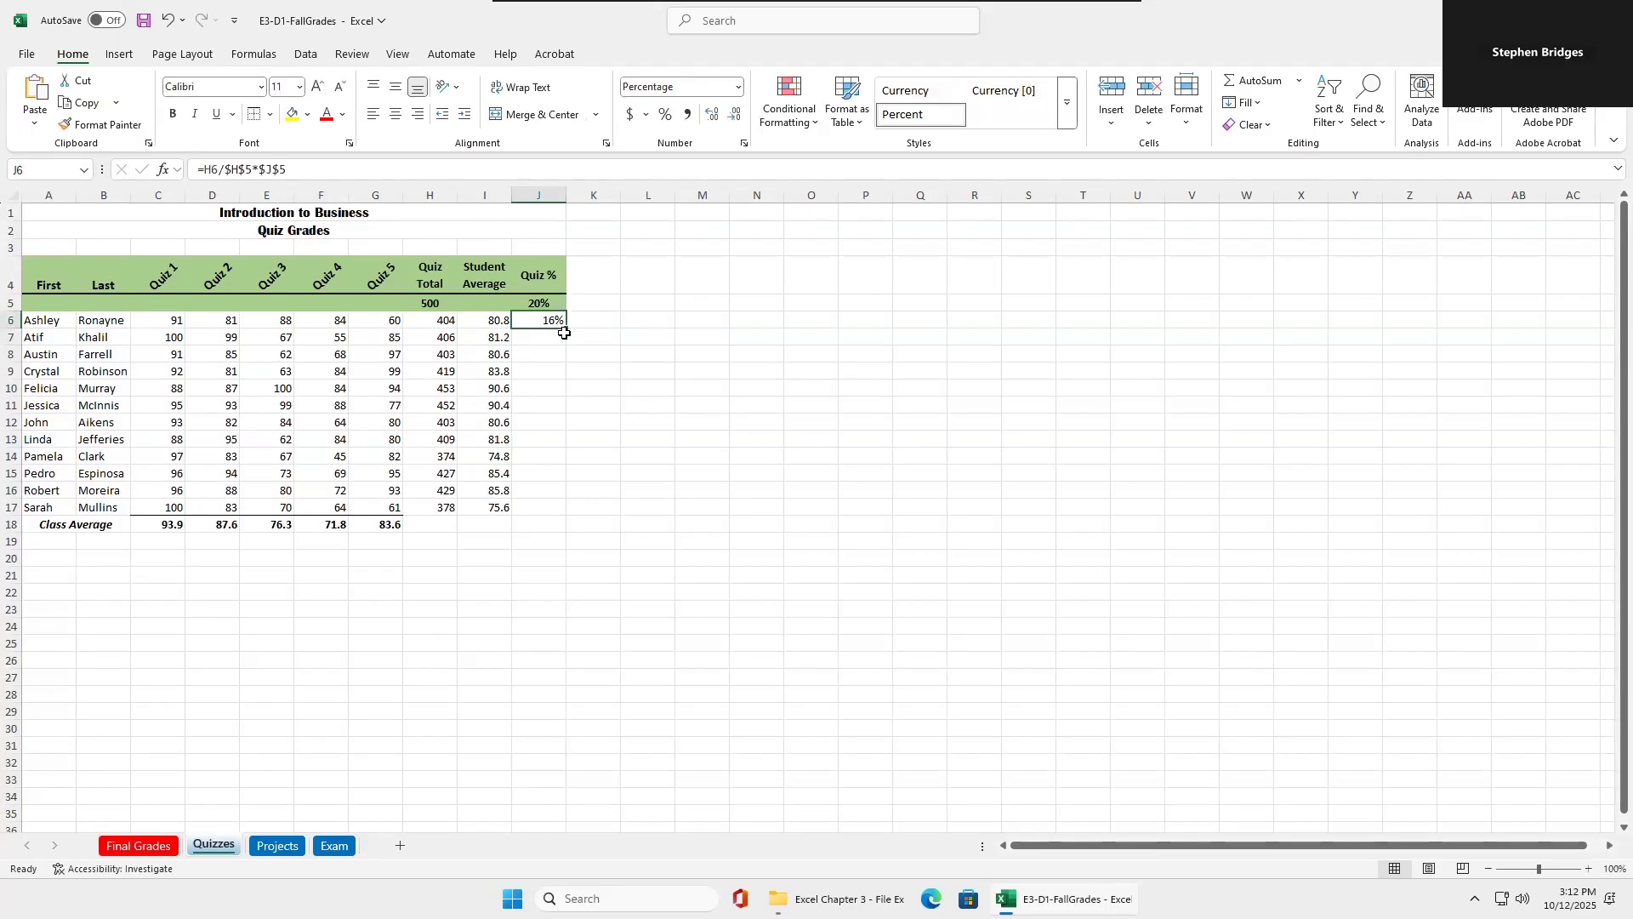
double_click(566, 328)
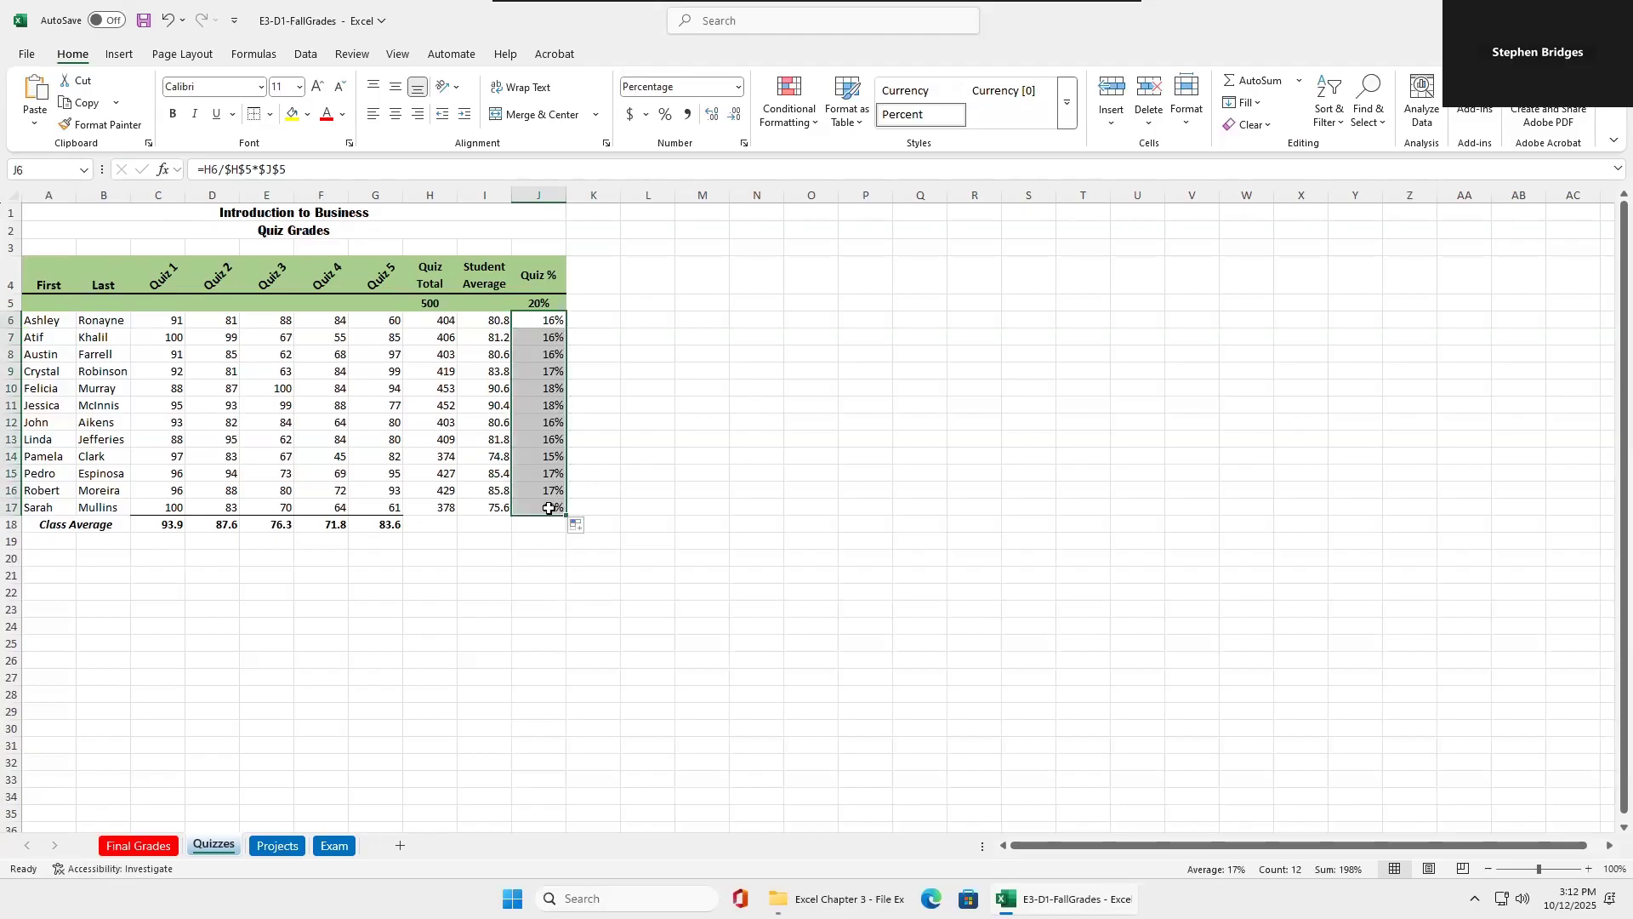
click(530, 519)
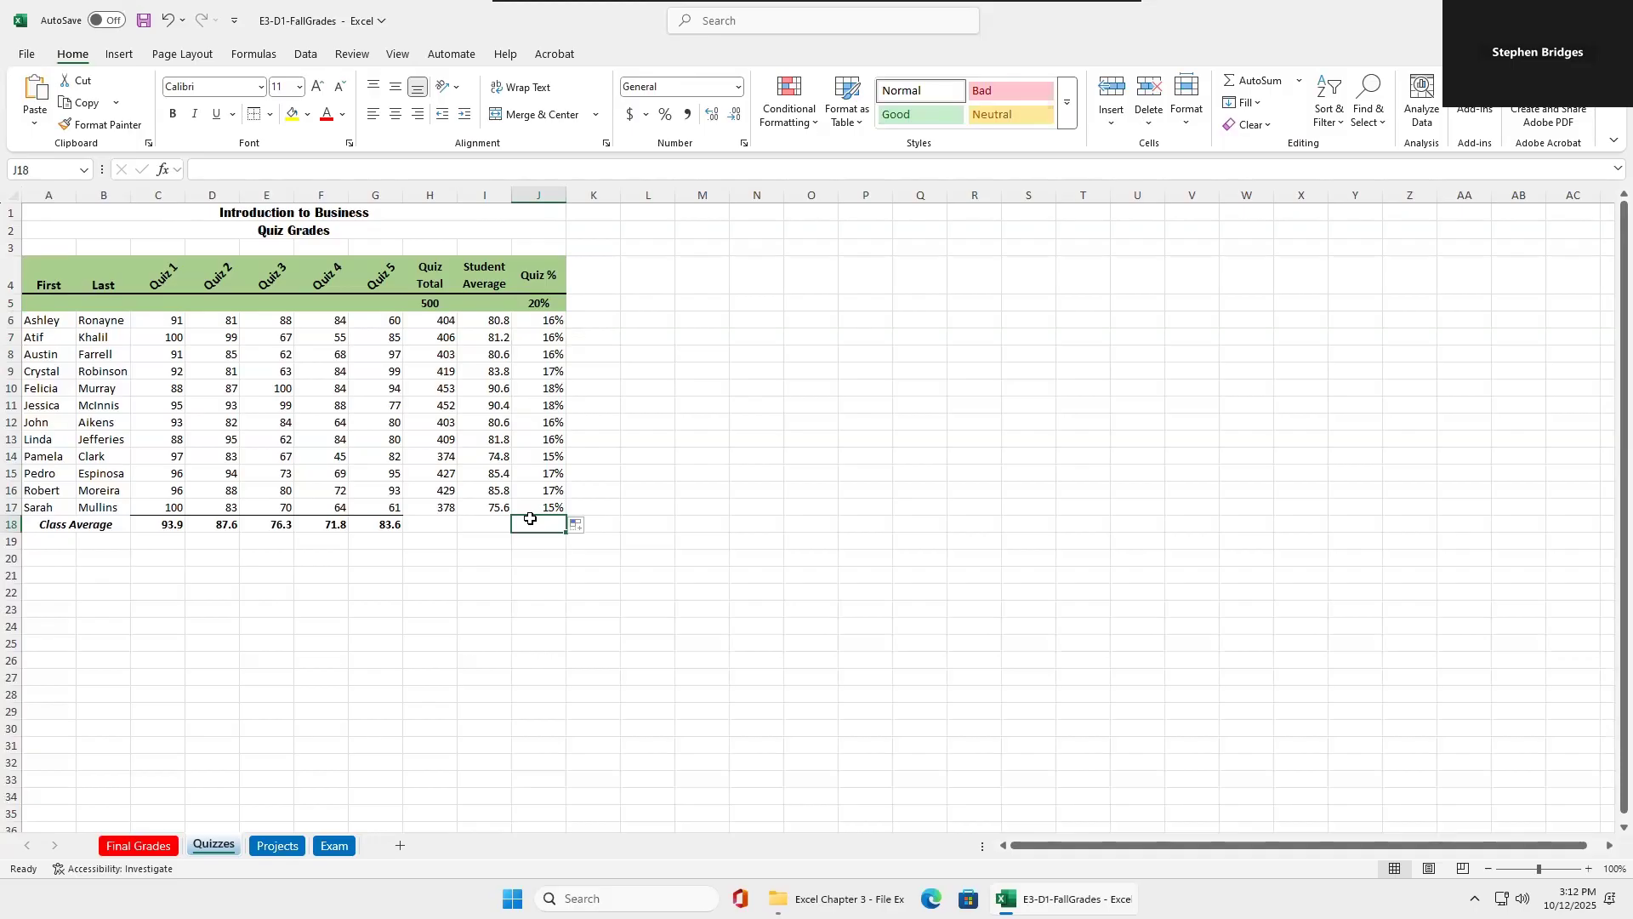
Compare the Final Grades sheet with the Quizzes and Exam sheets and review the quiz percentage formula in J6.
click(148, 850)
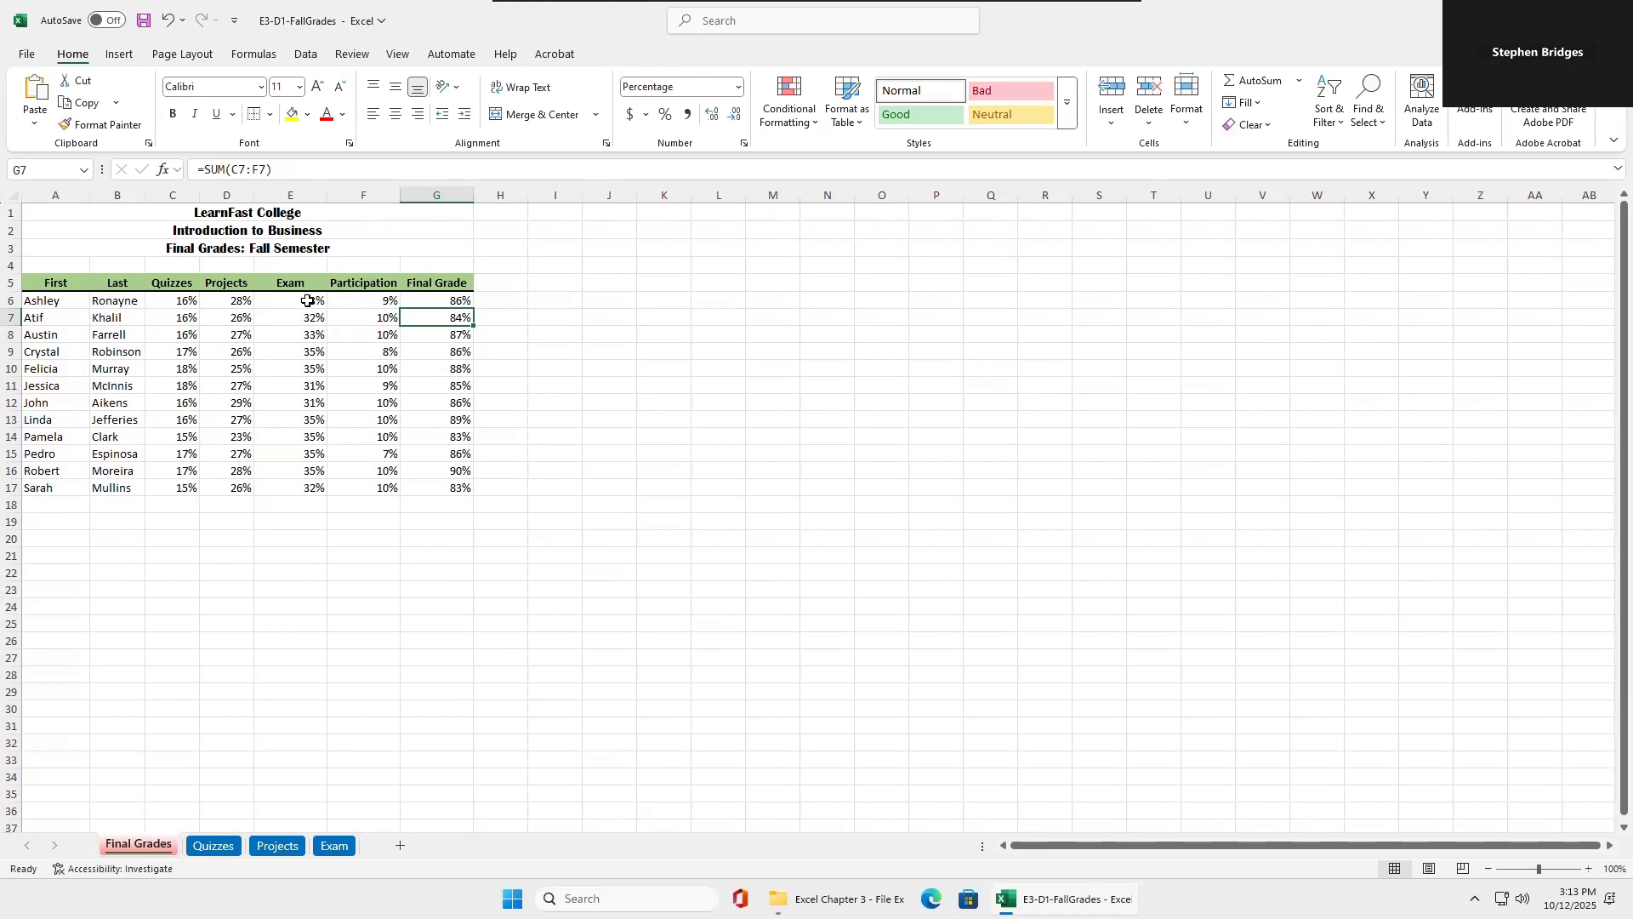
click(214, 846)
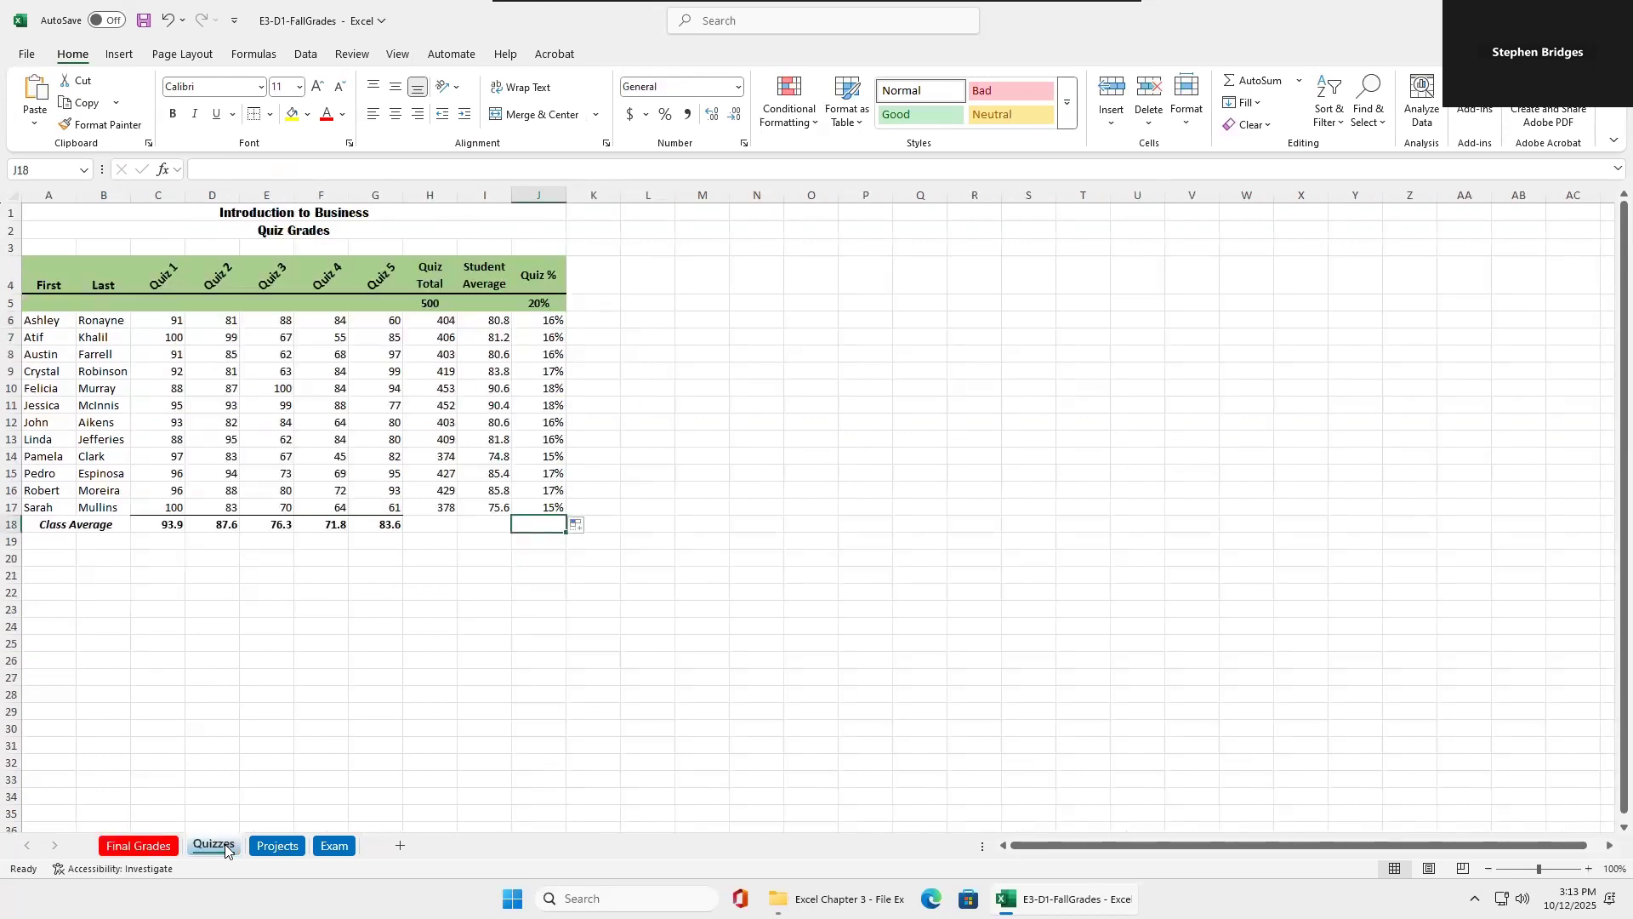
click(139, 845)
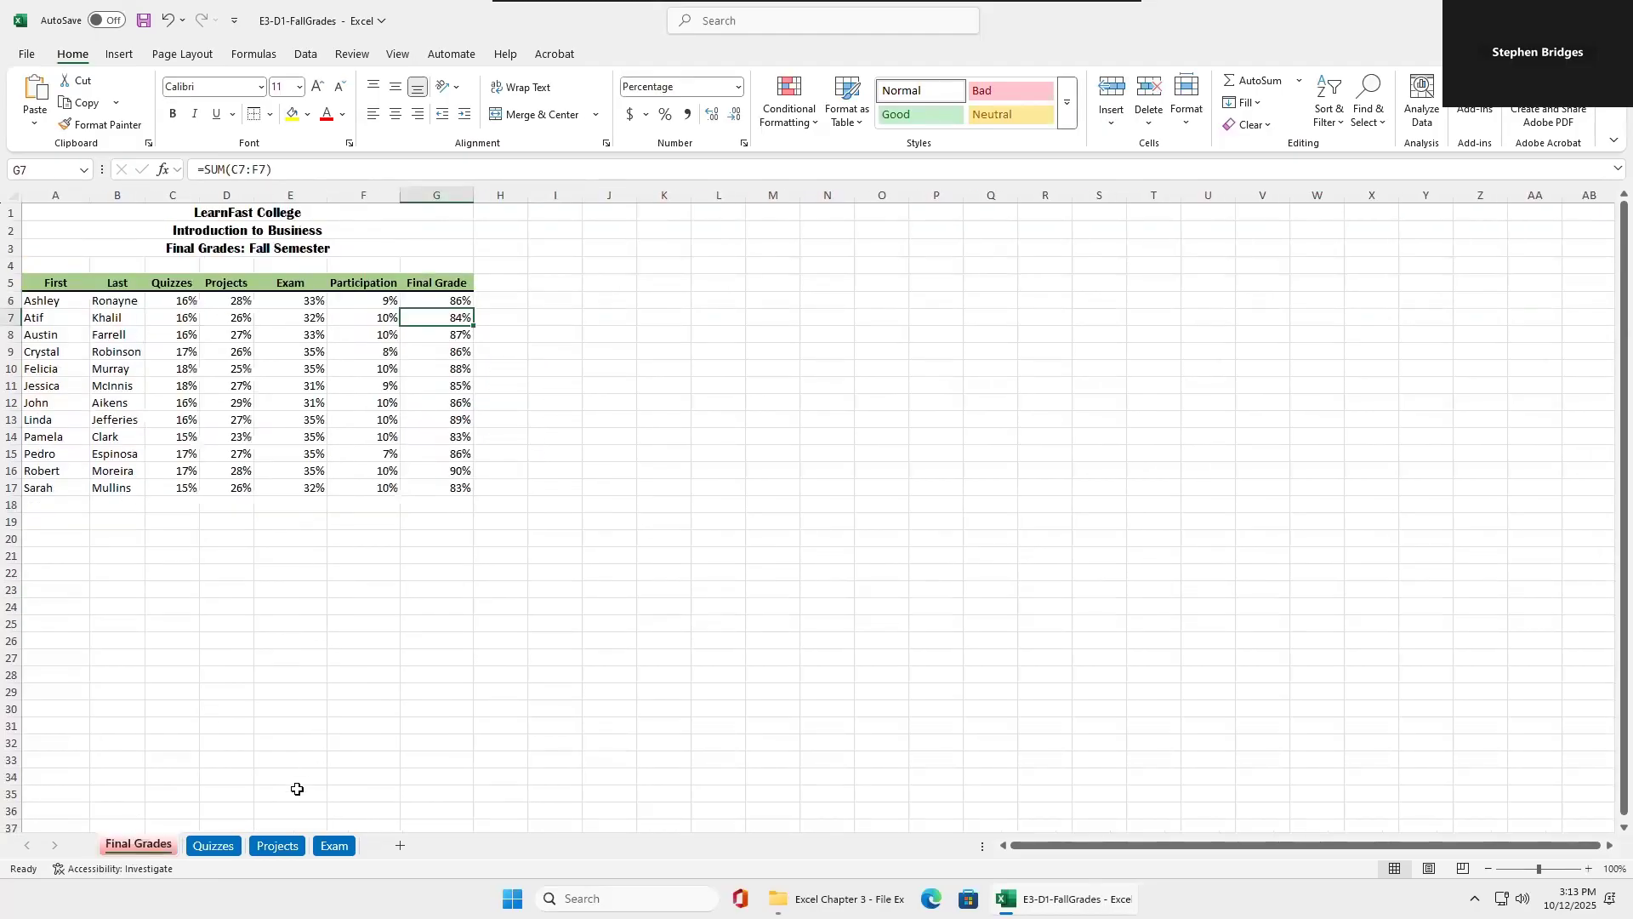
click(334, 847)
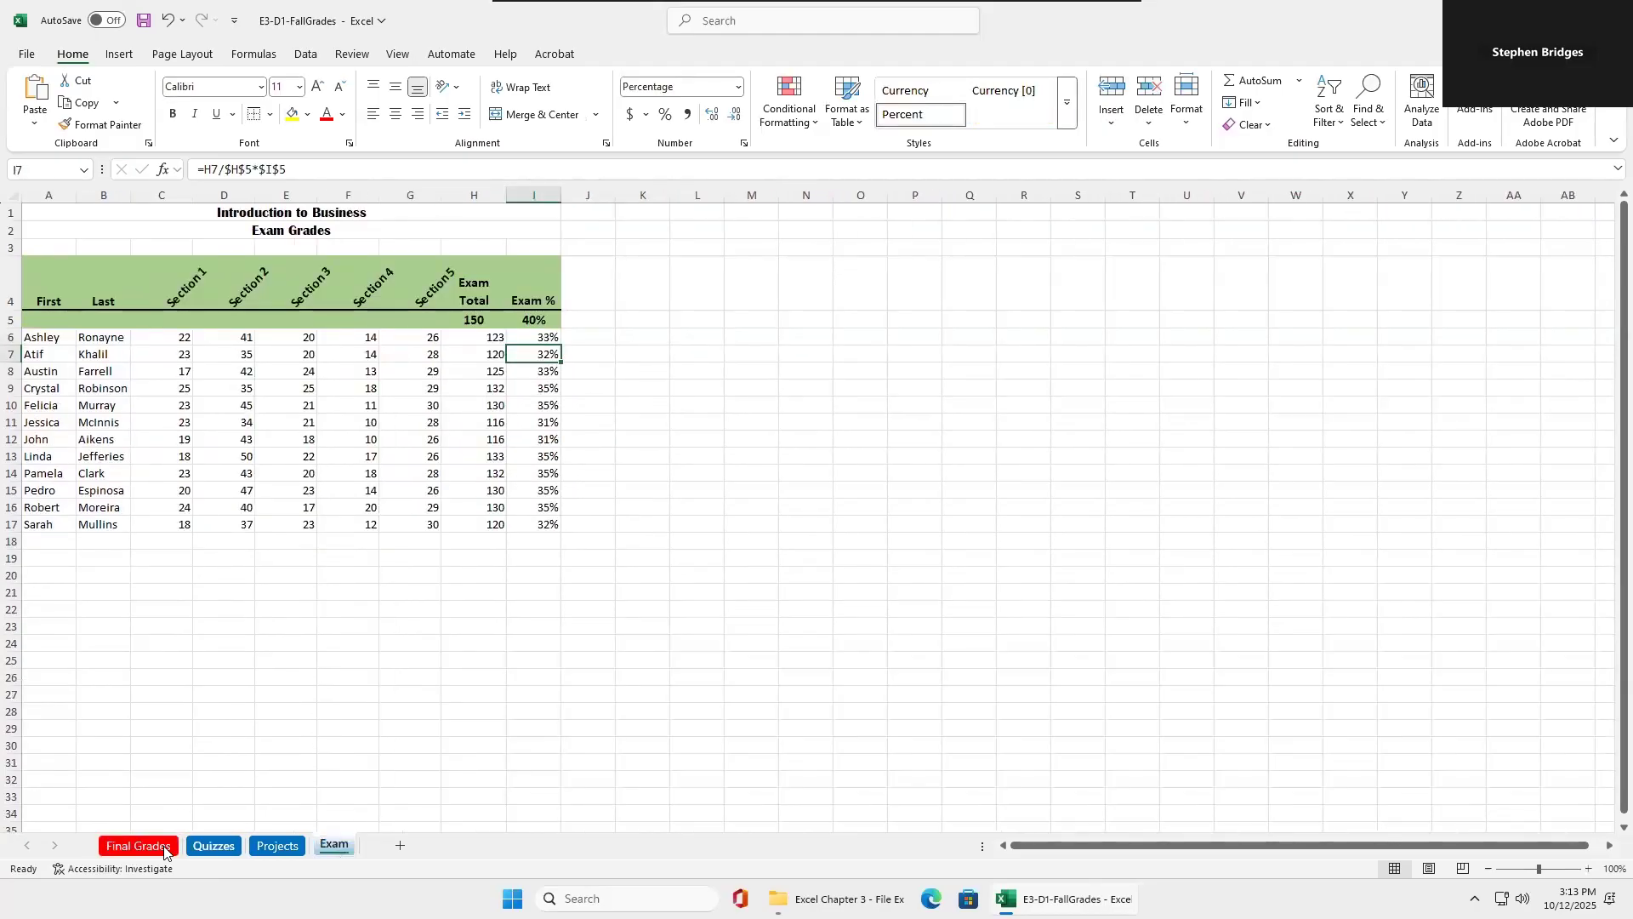
click(139, 845)
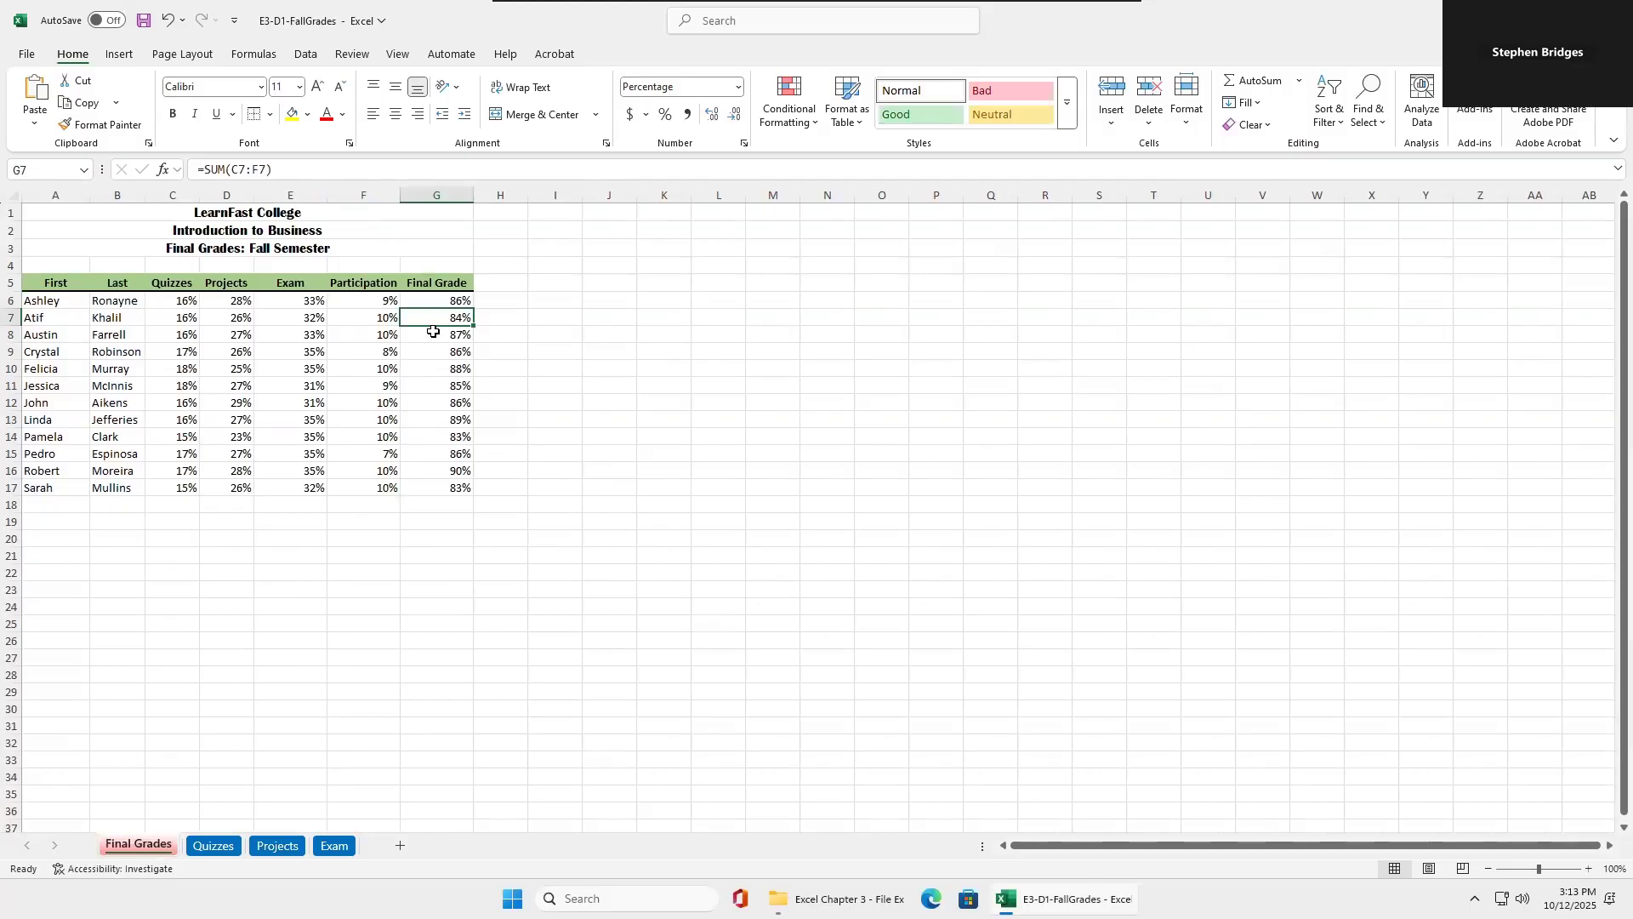
click(224, 851)
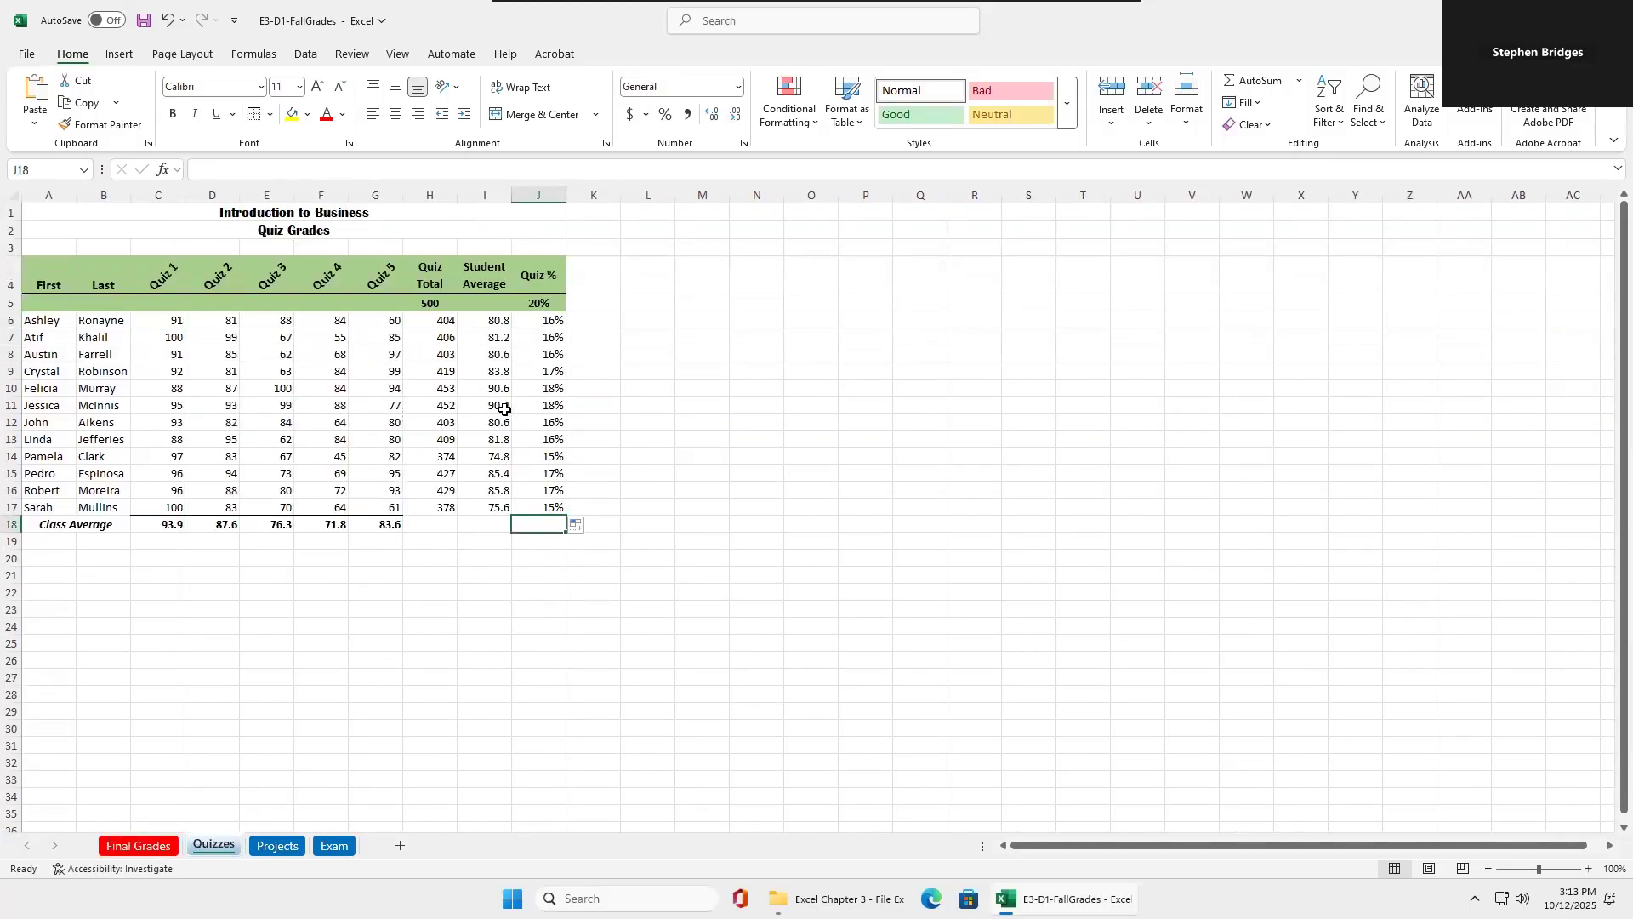
click(542, 321)
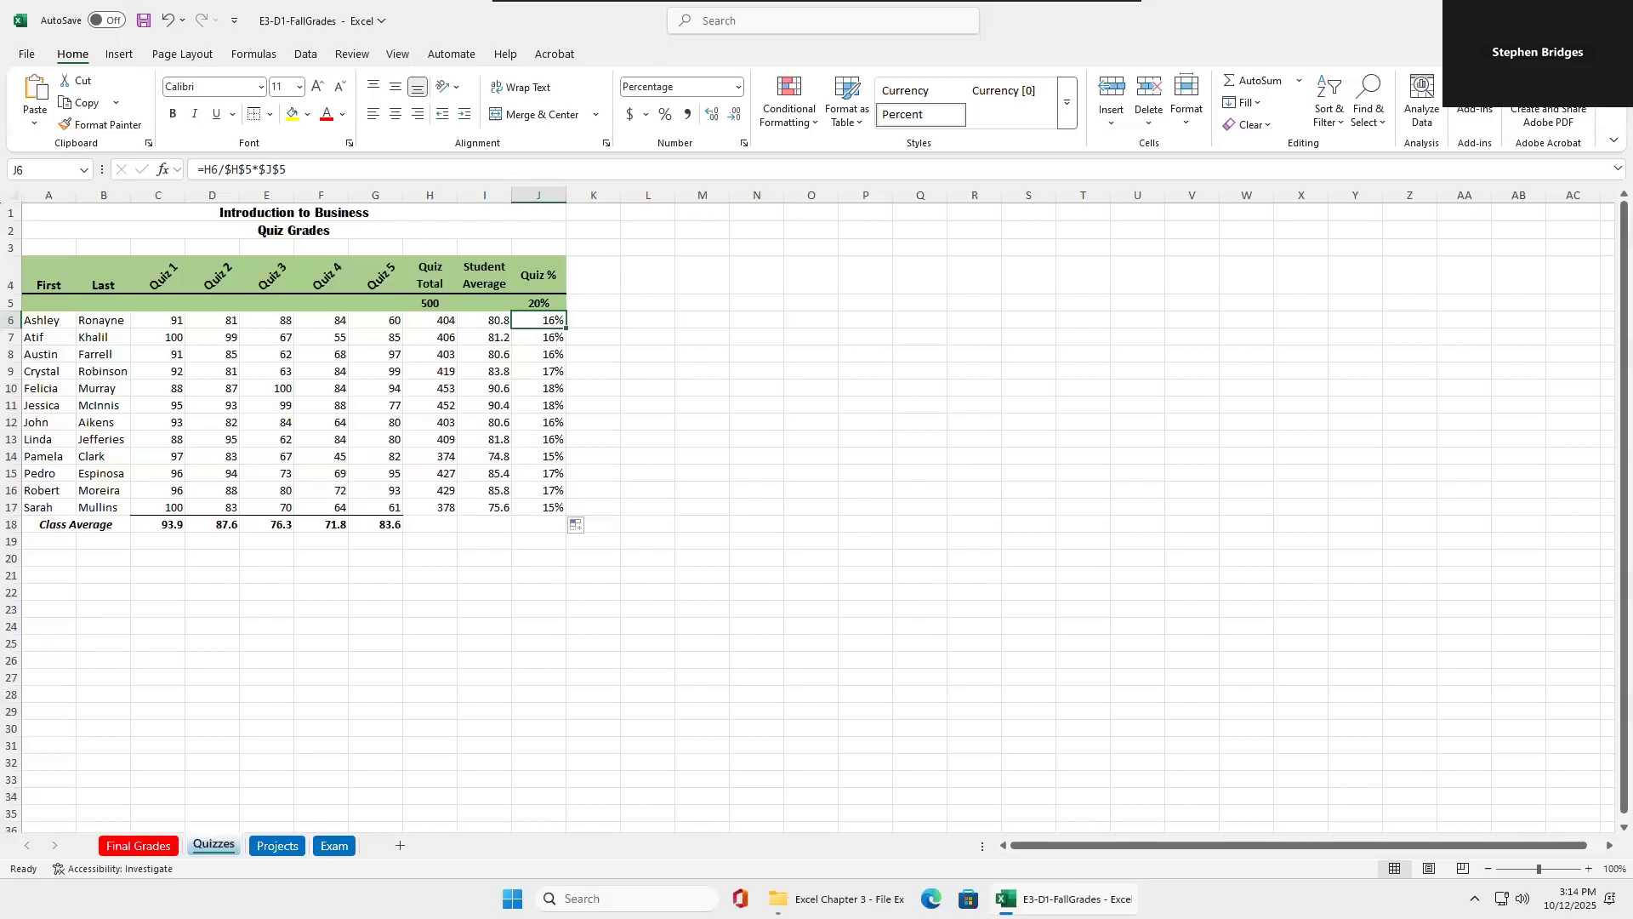
Define a range name for the final grades in G6:G17 on the Final Grades sheet.
click(142, 847)
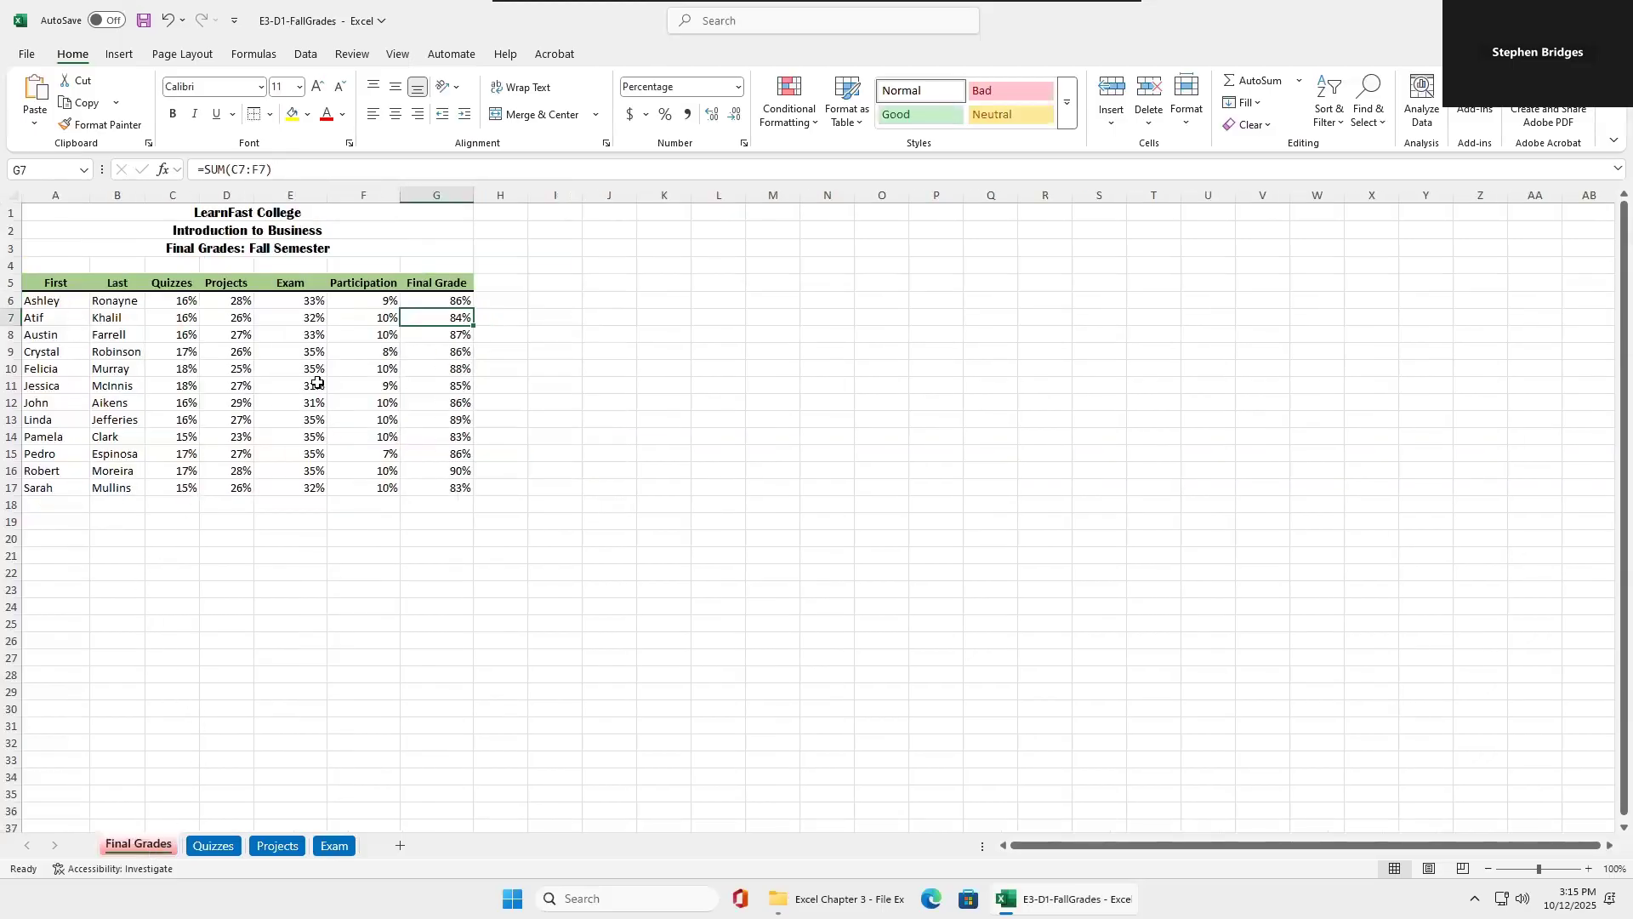
drag(425, 306, 412, 499)
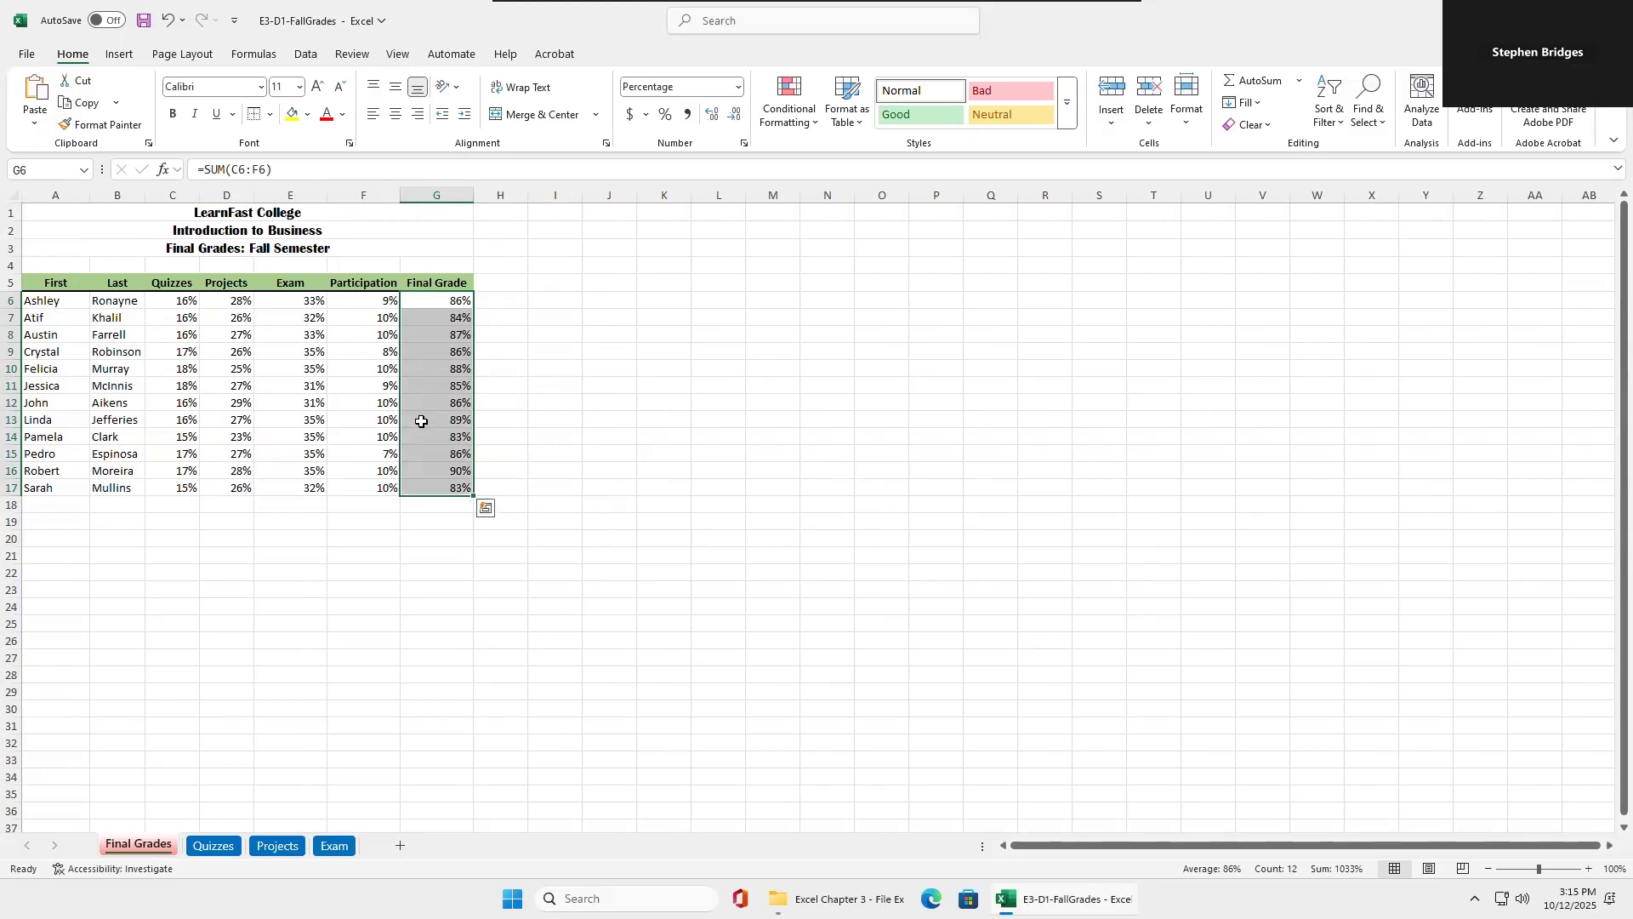
click(38, 168)
text(Fina)
key(Return)
Check the new range name by selecting single cells in the Final Grade column and the whole range G6:G17.
click(557, 455)
click(453, 299)
key(Down)
key(Down)
key(Down)
key(Down)
key(Down)
key(Down)
key(Down)
key(Down)
drag(451, 299, 444, 486)
Enter the heading Grade Analysis in J5 of the Final Grades sheet.
click(544, 283)
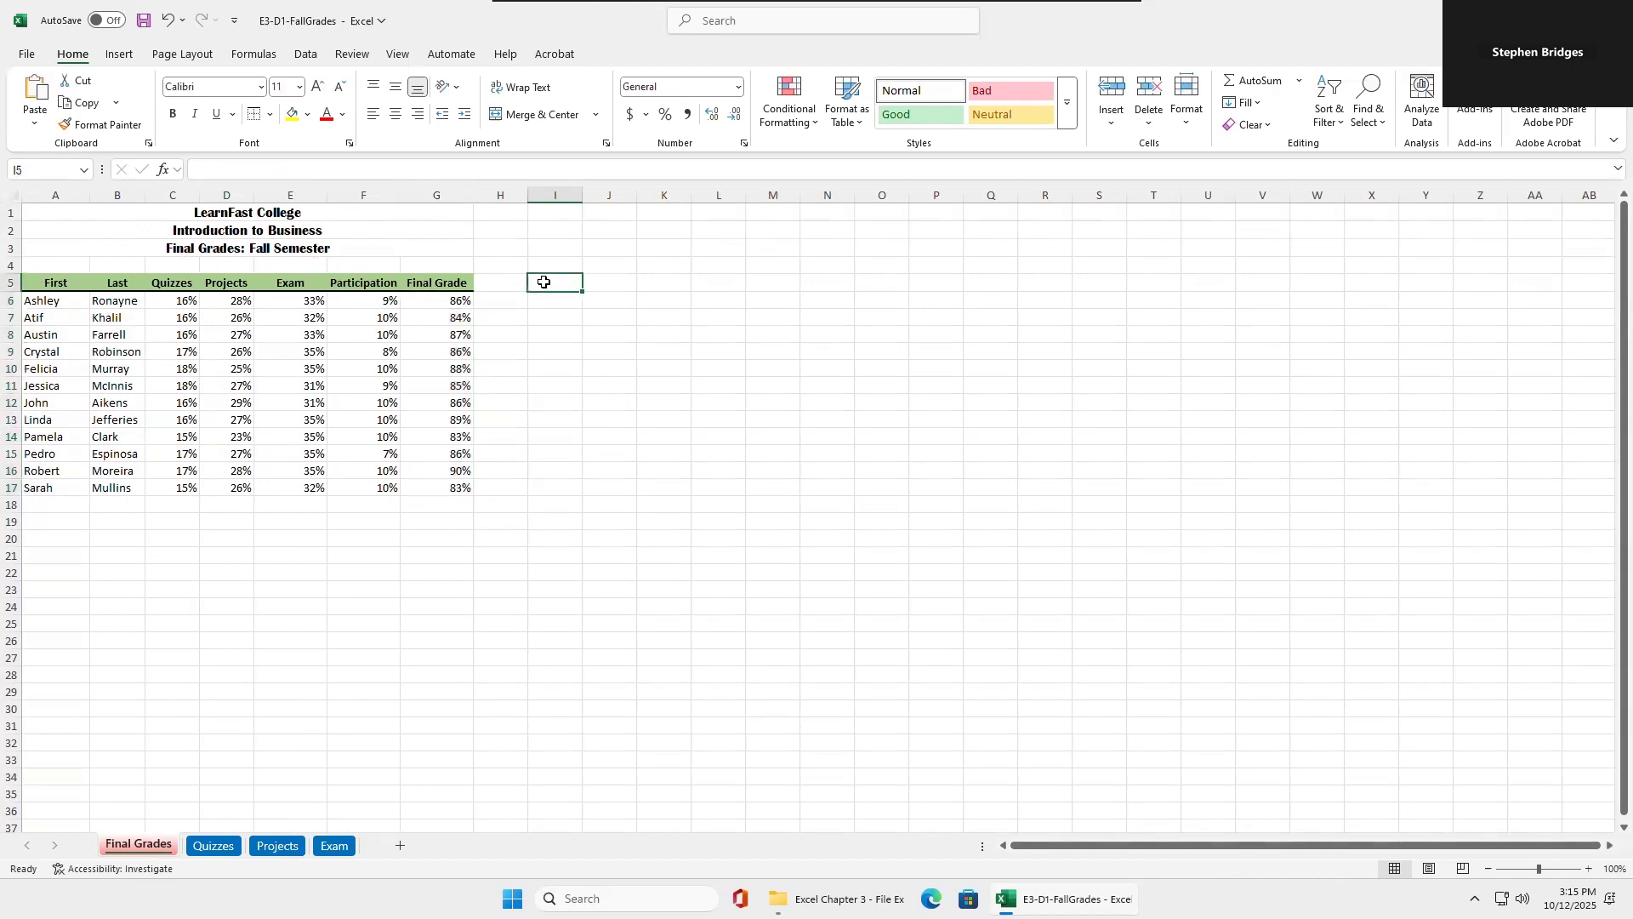
key(Right)
text(gRAD)
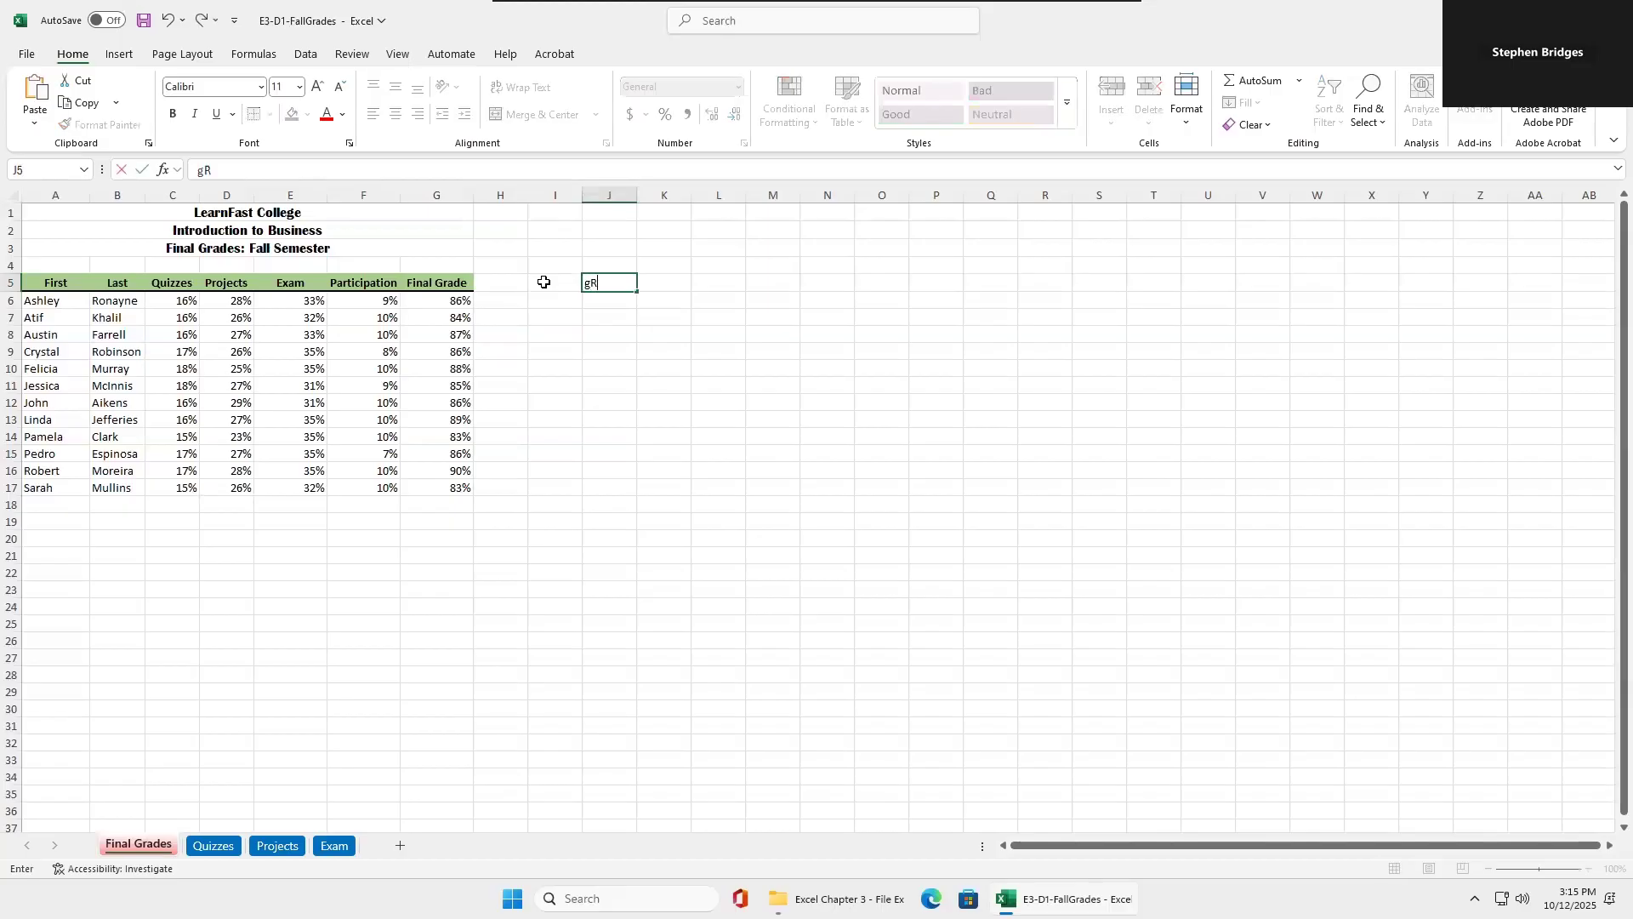
key(BackSpace)
text(DE Analysis)
key(Return)
Enter the labels Highest, Lowest and Average in J6:J8 below the Grade Analysis heading.
key(Right)
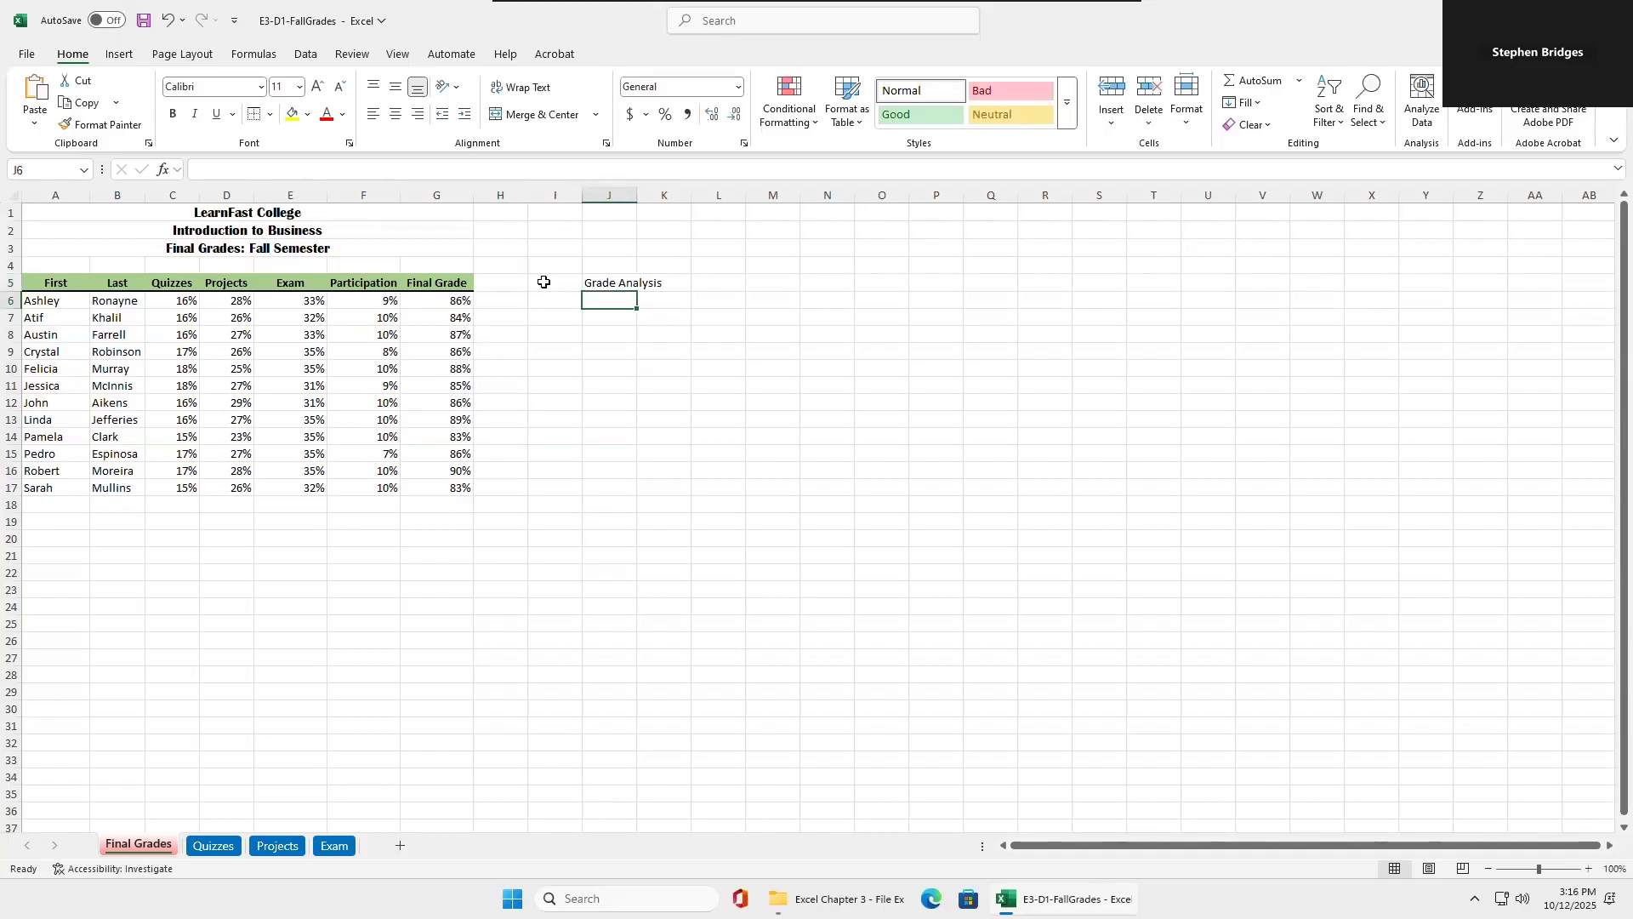
text(Highesst)
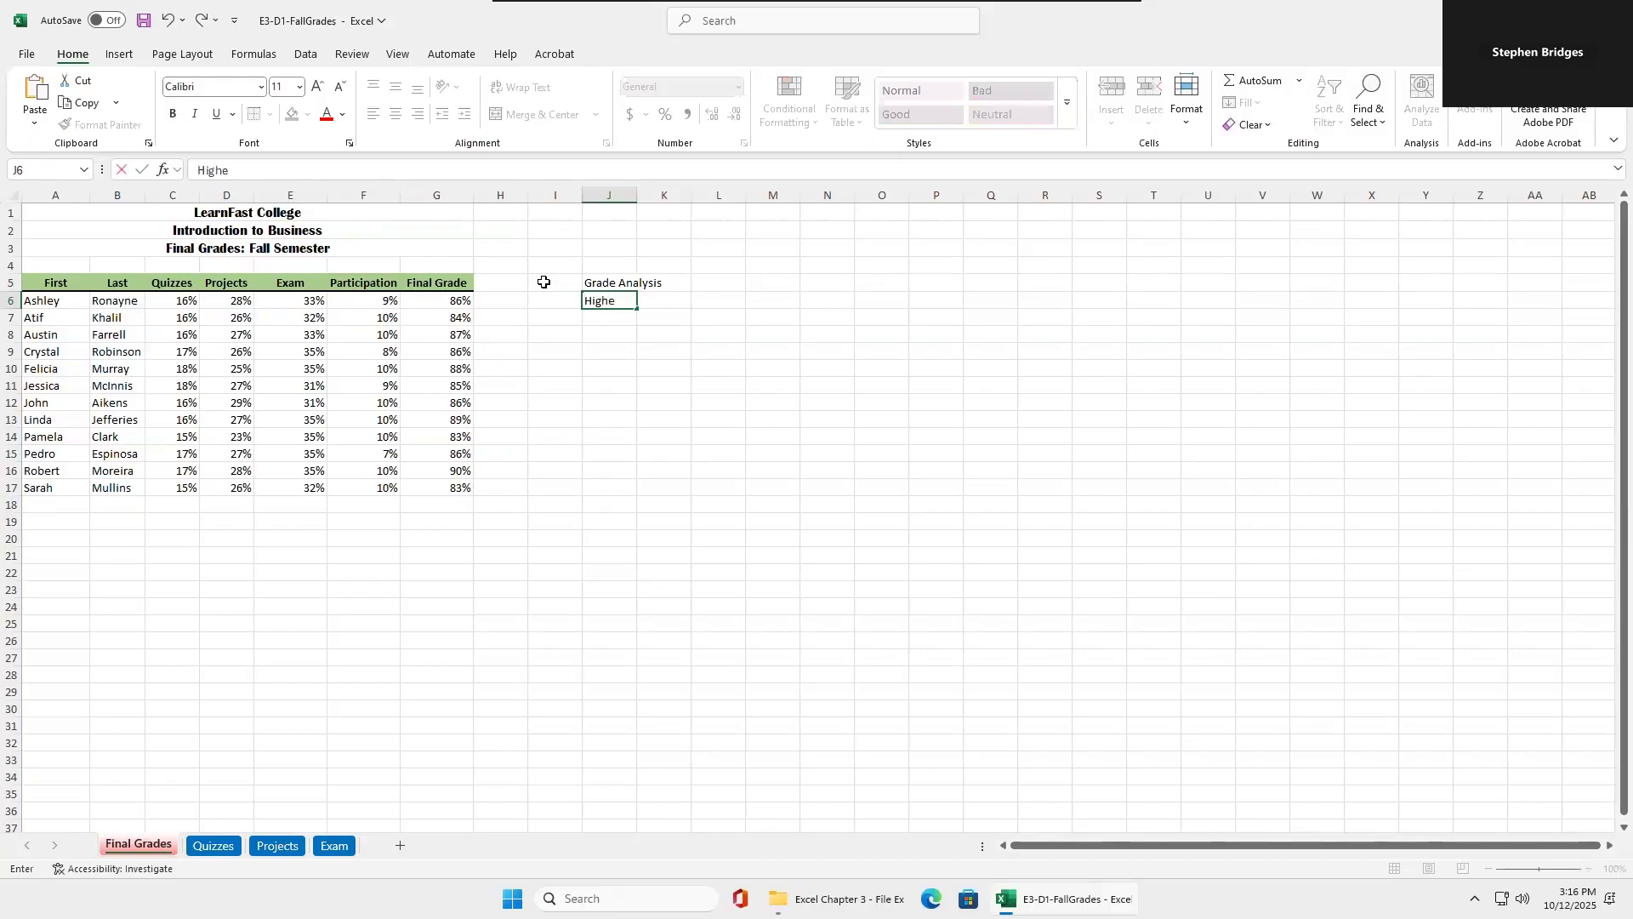
key(BackSpace)
key(BackSpace)
text(t)
key(Return)
click(610, 317)
text(Low)
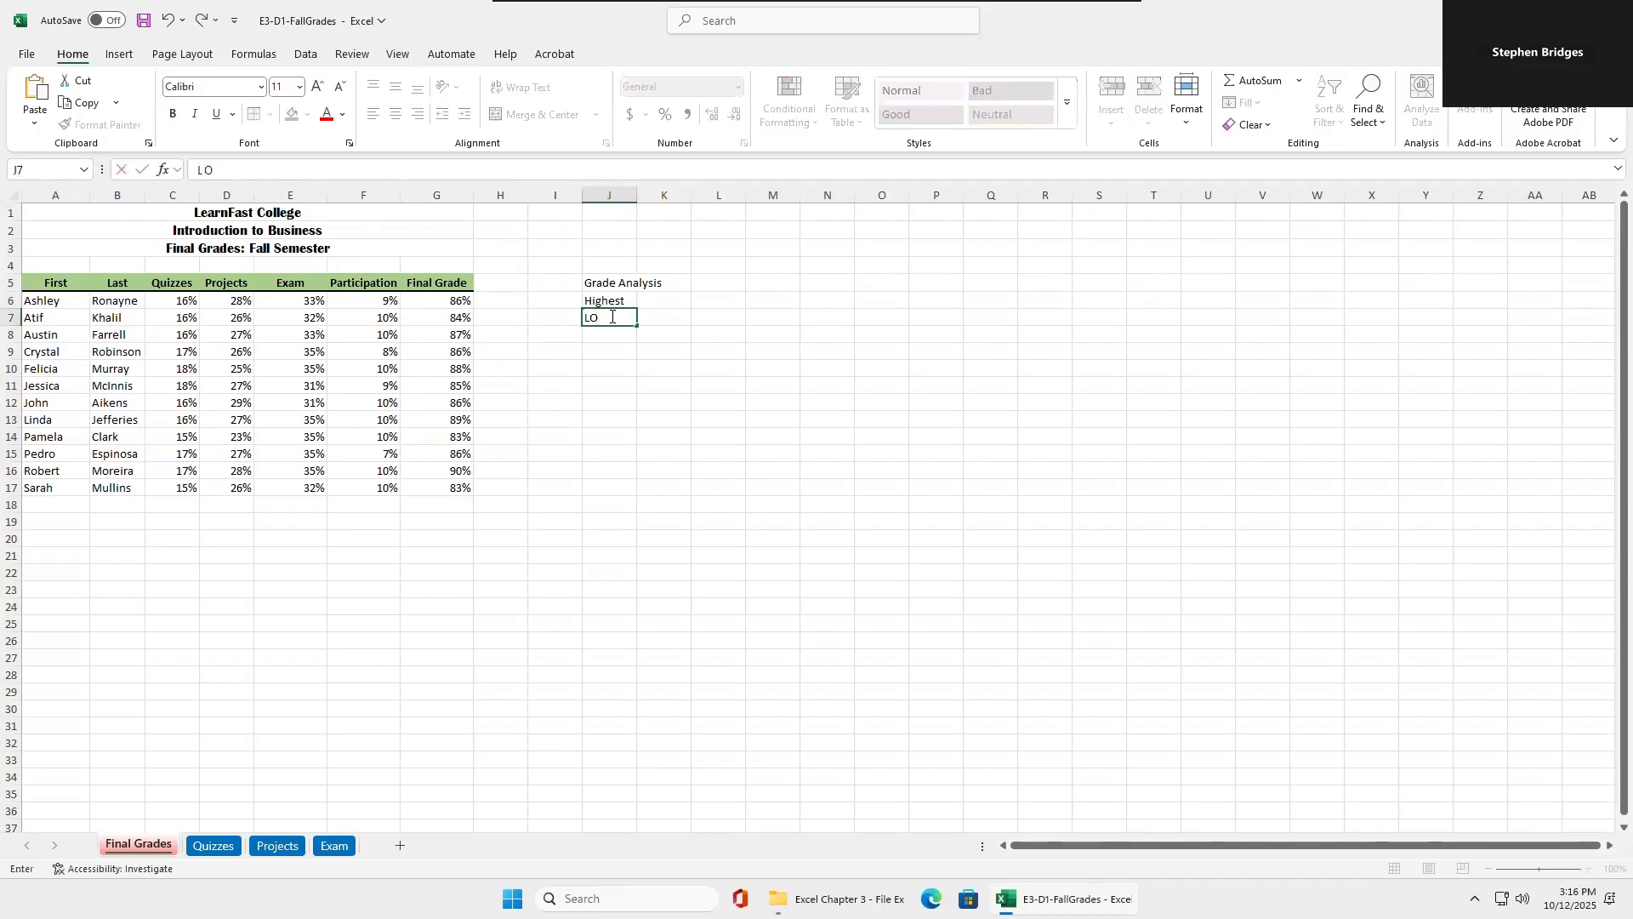
text(est)
key(Return)
text(Average)
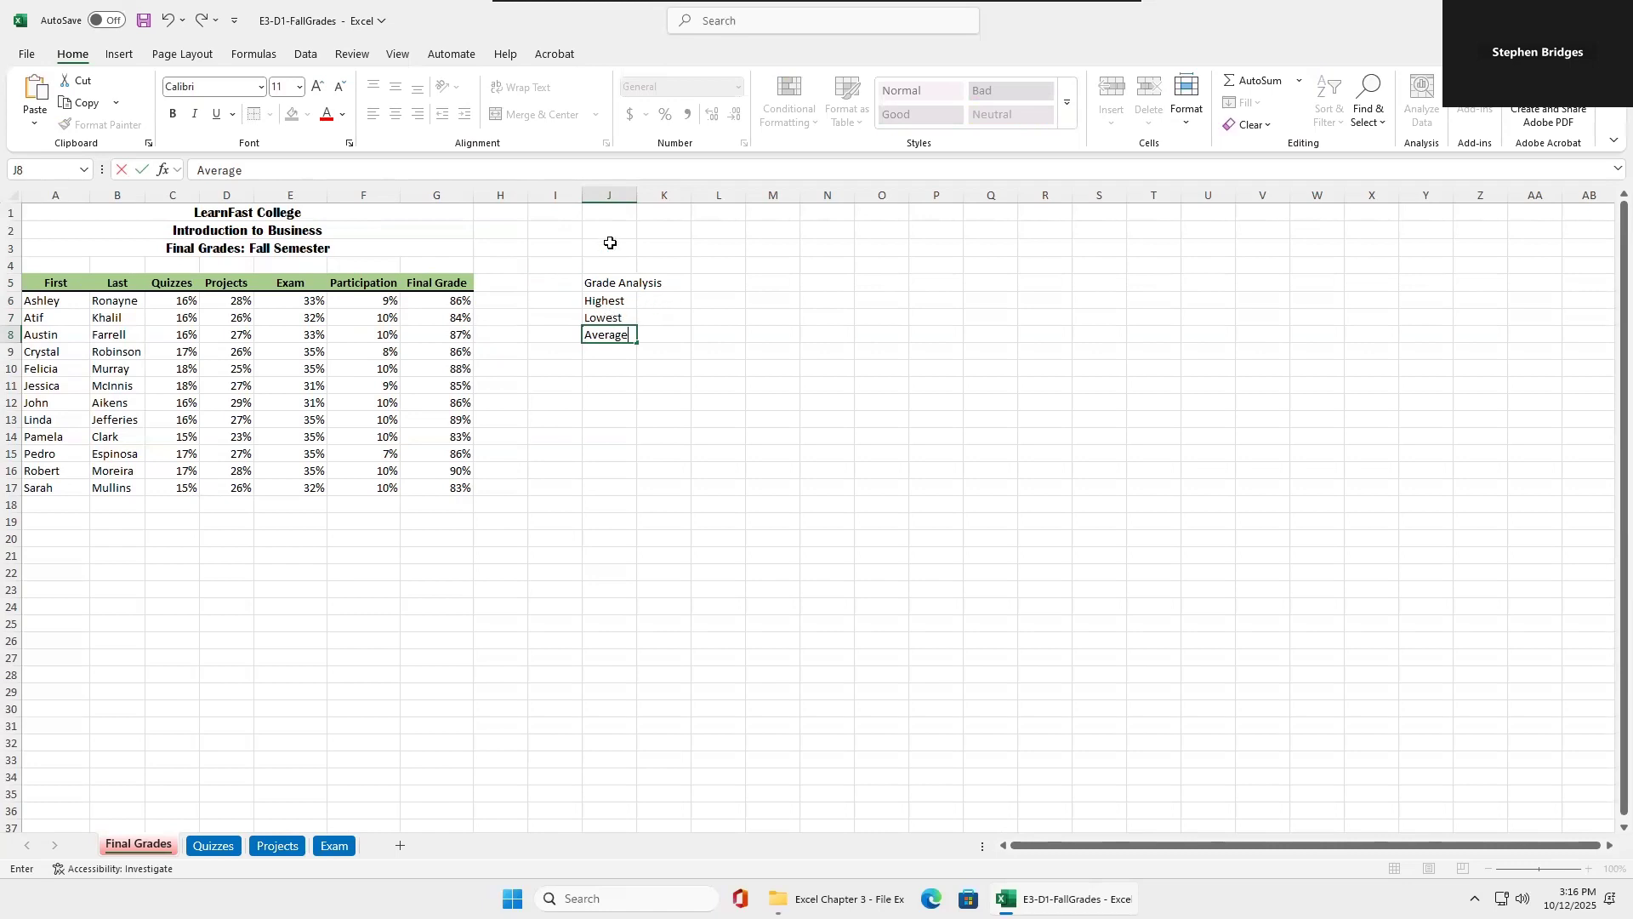
Move the Grade Analysis labels from J5:J8 to I5:I8 and fit column I to its contents.
drag(614, 281, 610, 330)
right_click(592, 283)
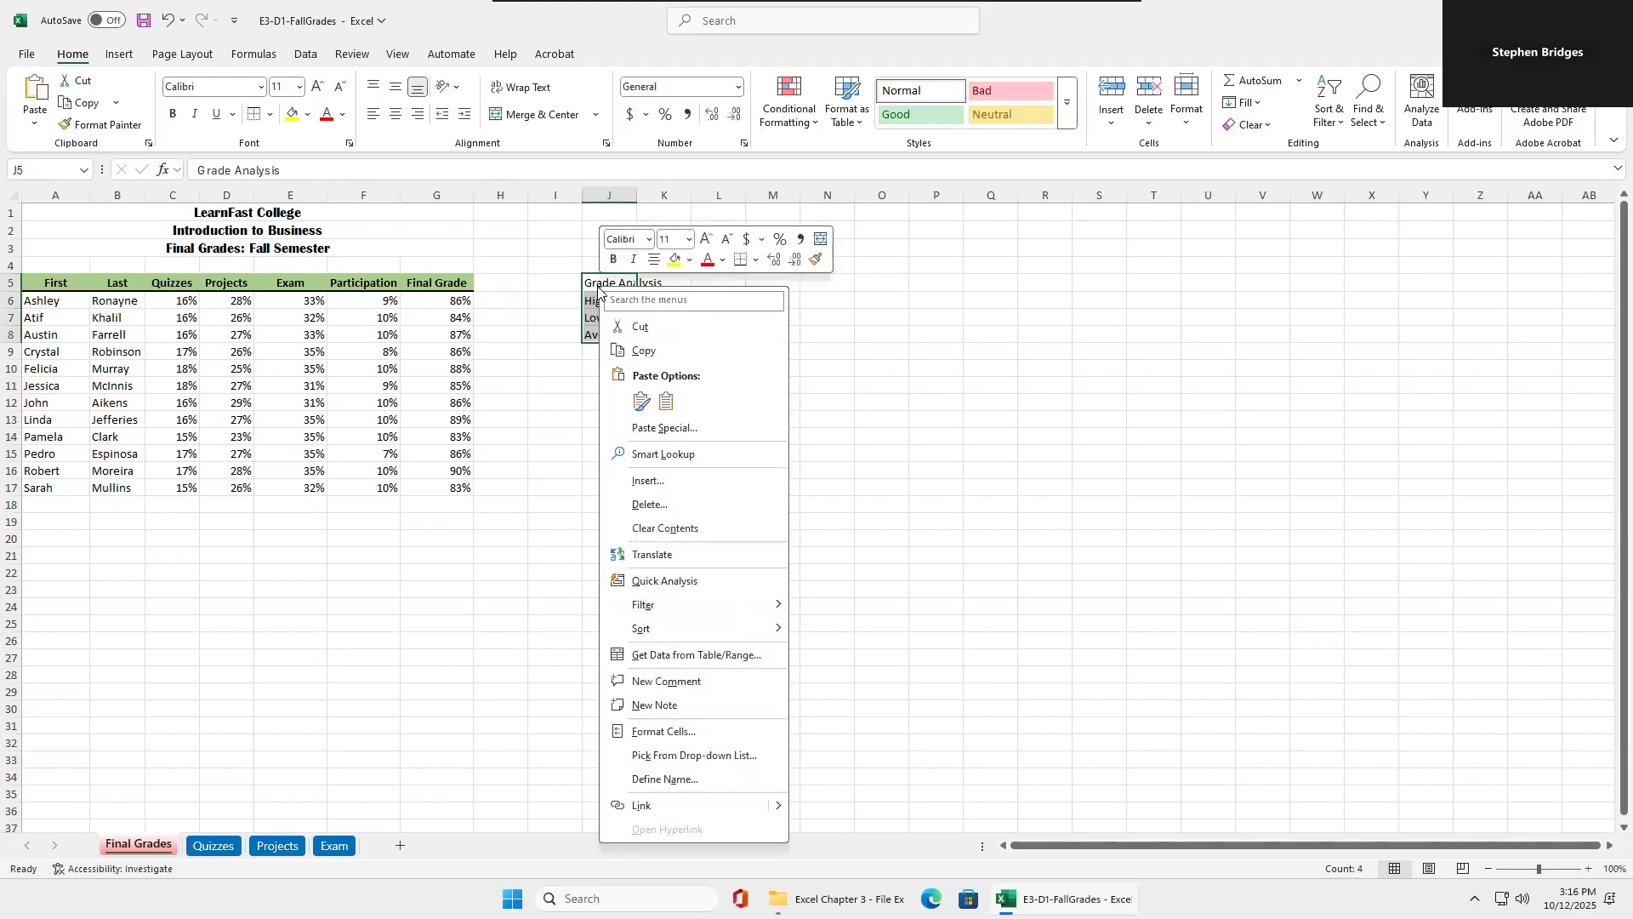
click(635, 329)
click(535, 279)
right_click(535, 280)
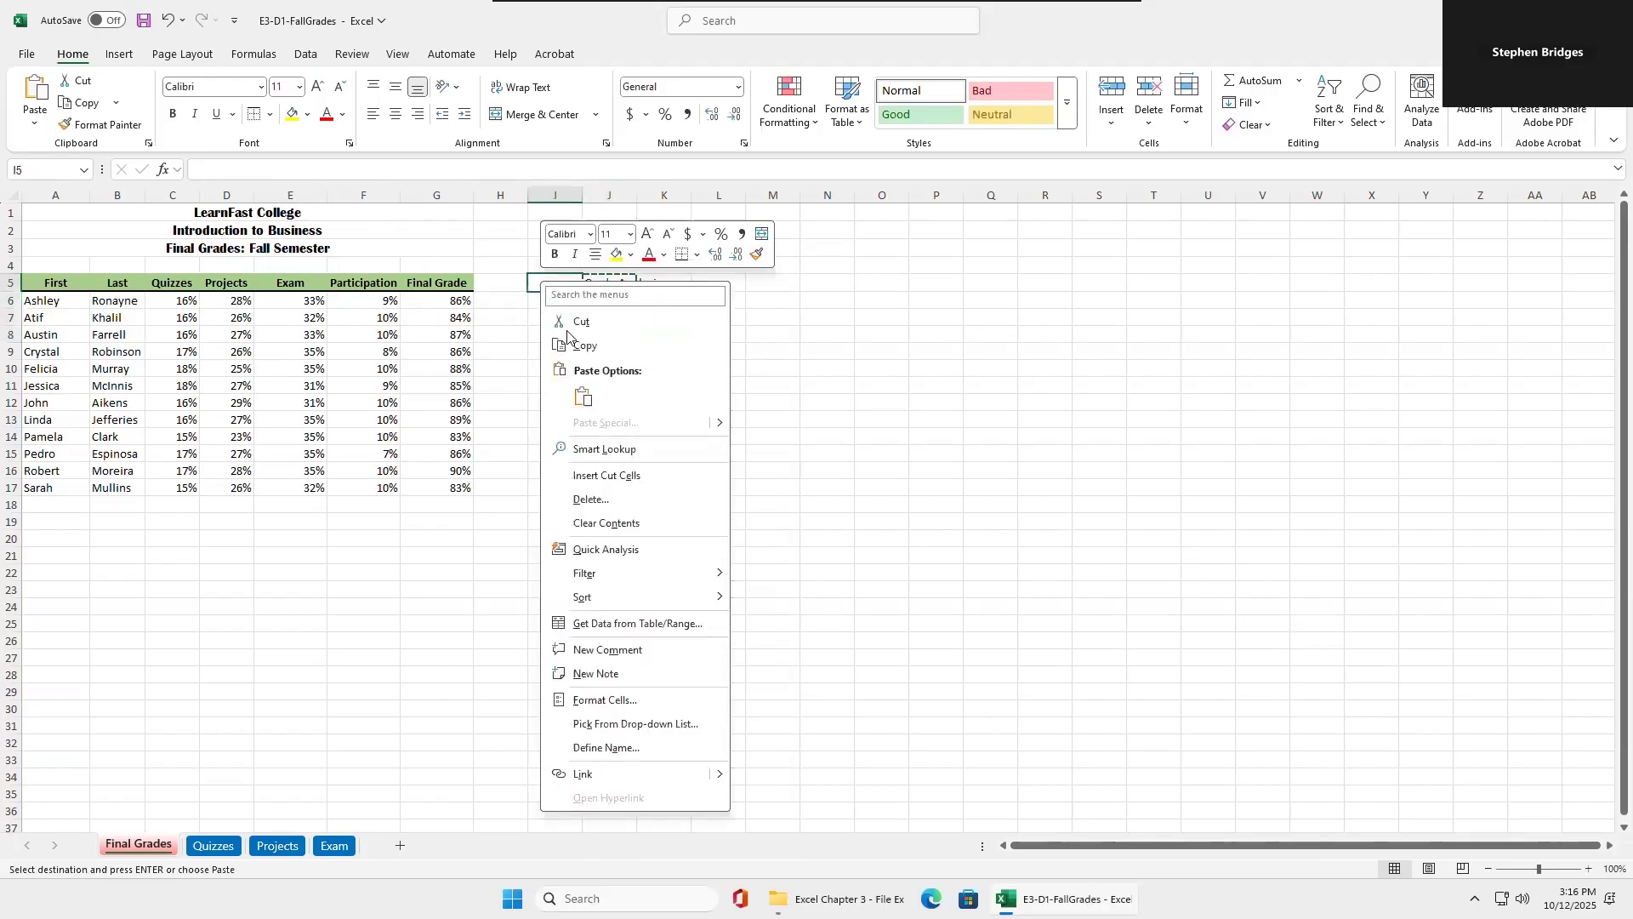
click(581, 389)
double_click(583, 196)
Enter the formula =MAX(Final) in J5 using the named range.
click(630, 286)
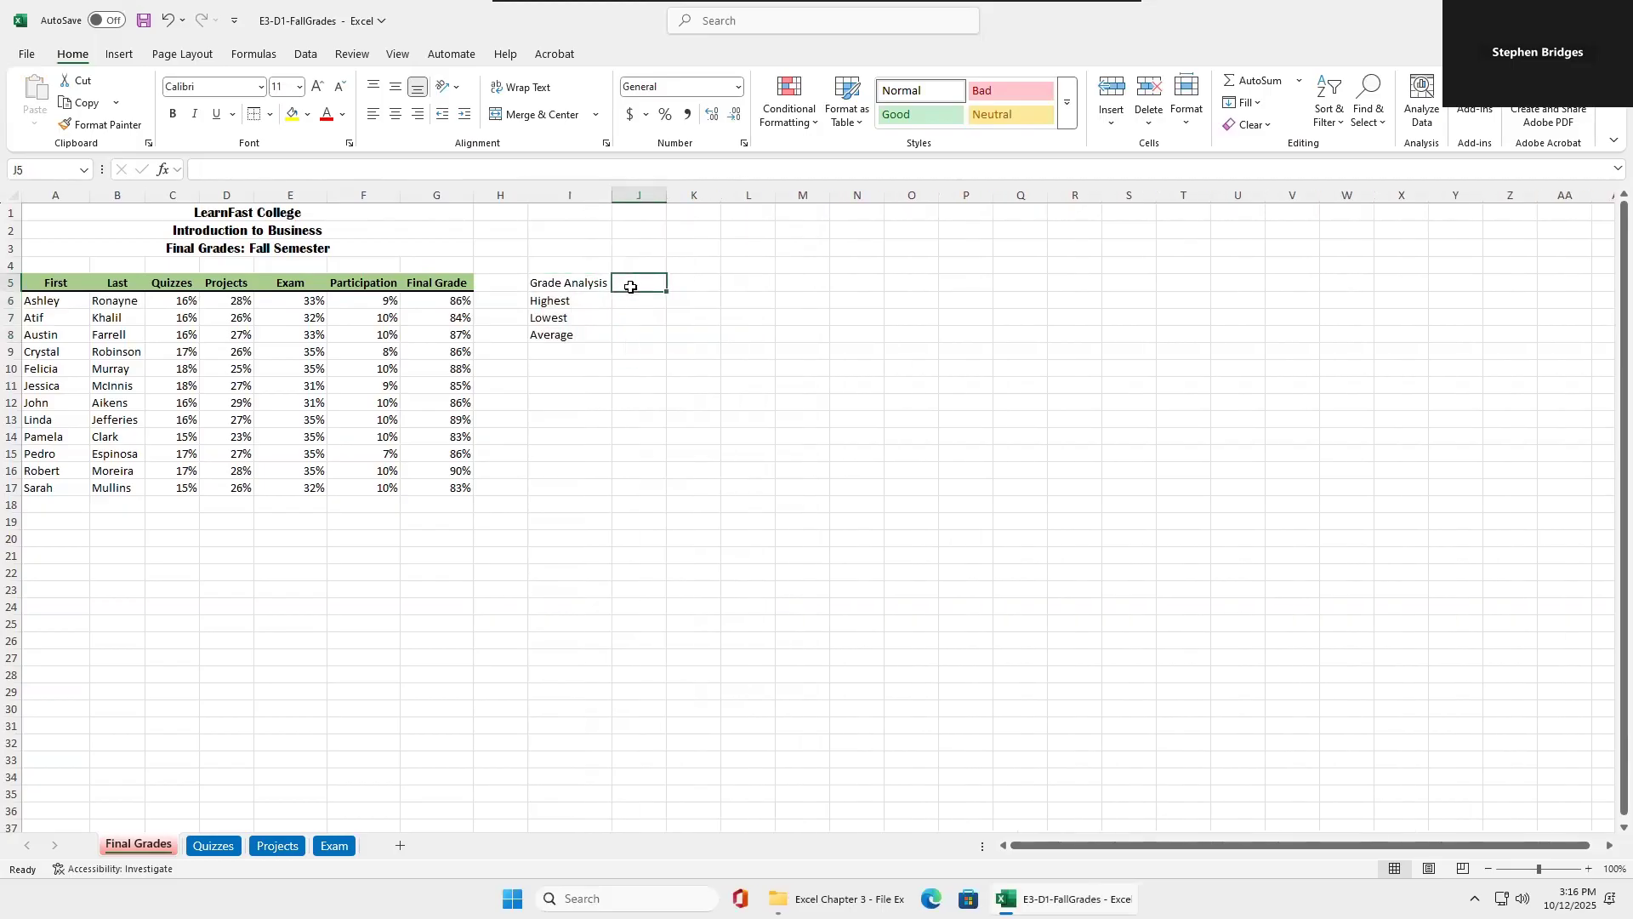
text(=max)
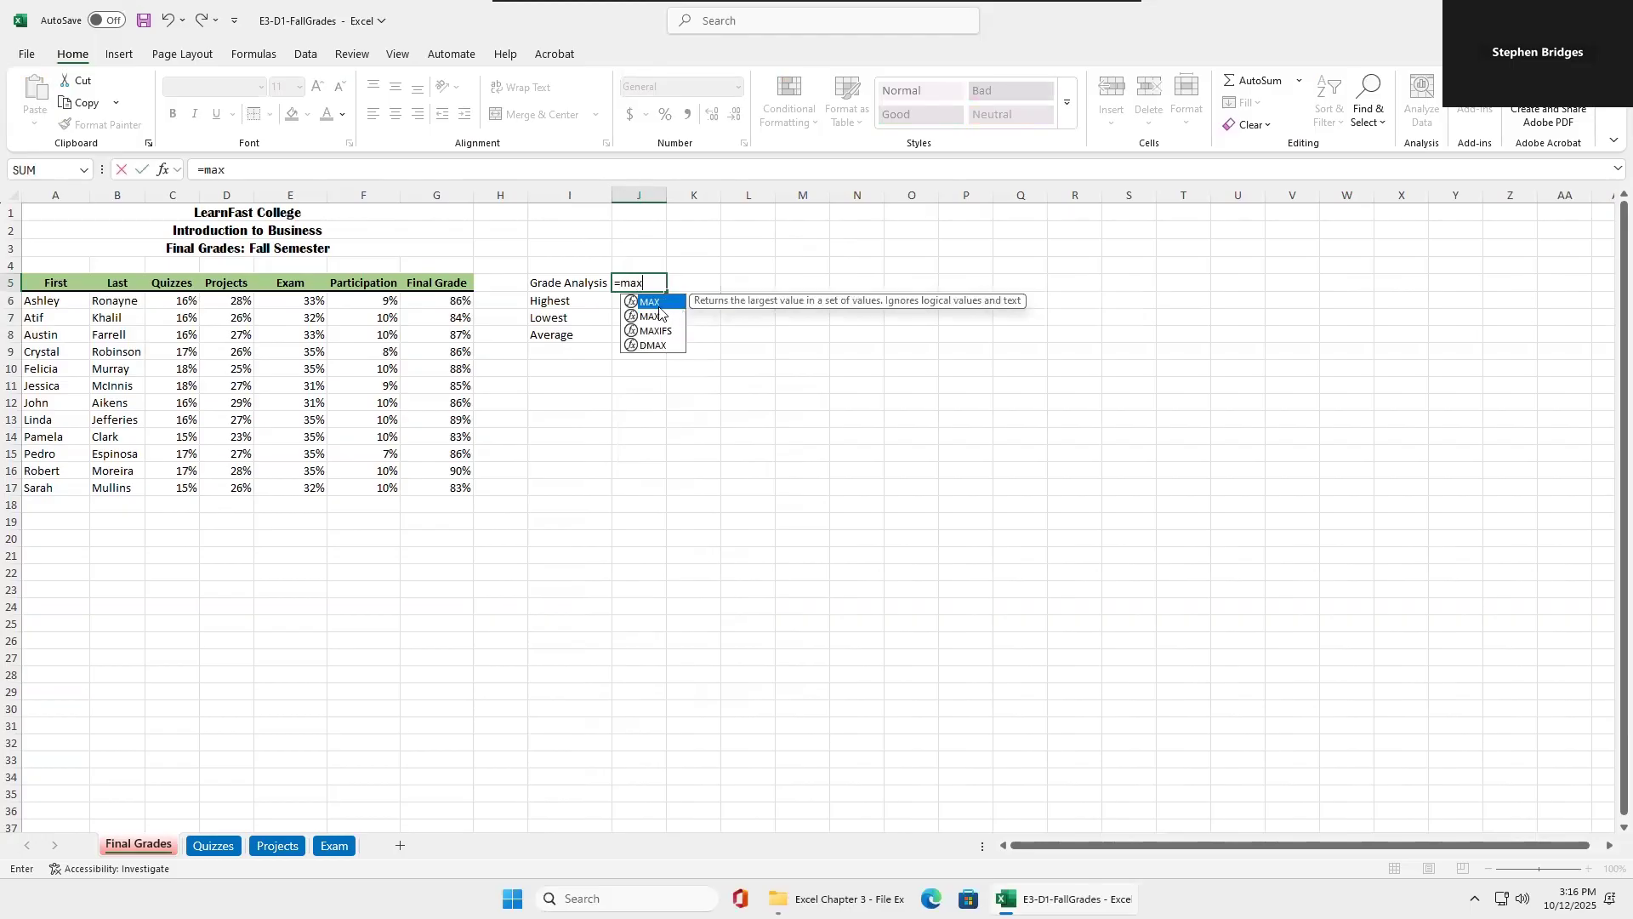
double_click(657, 303)
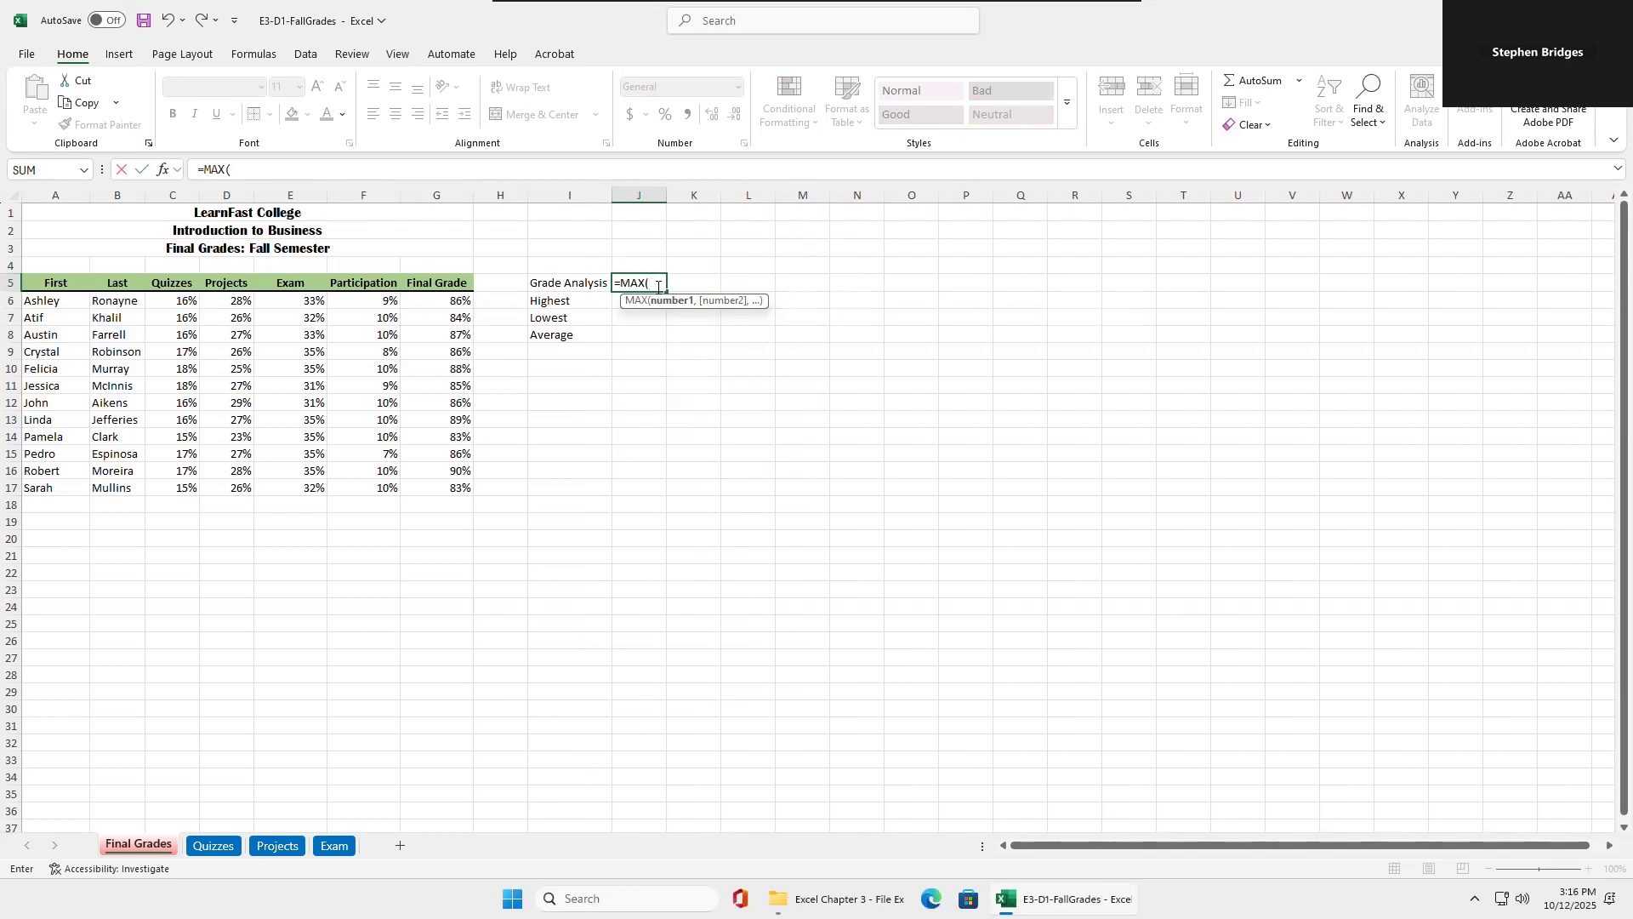
text(fi)
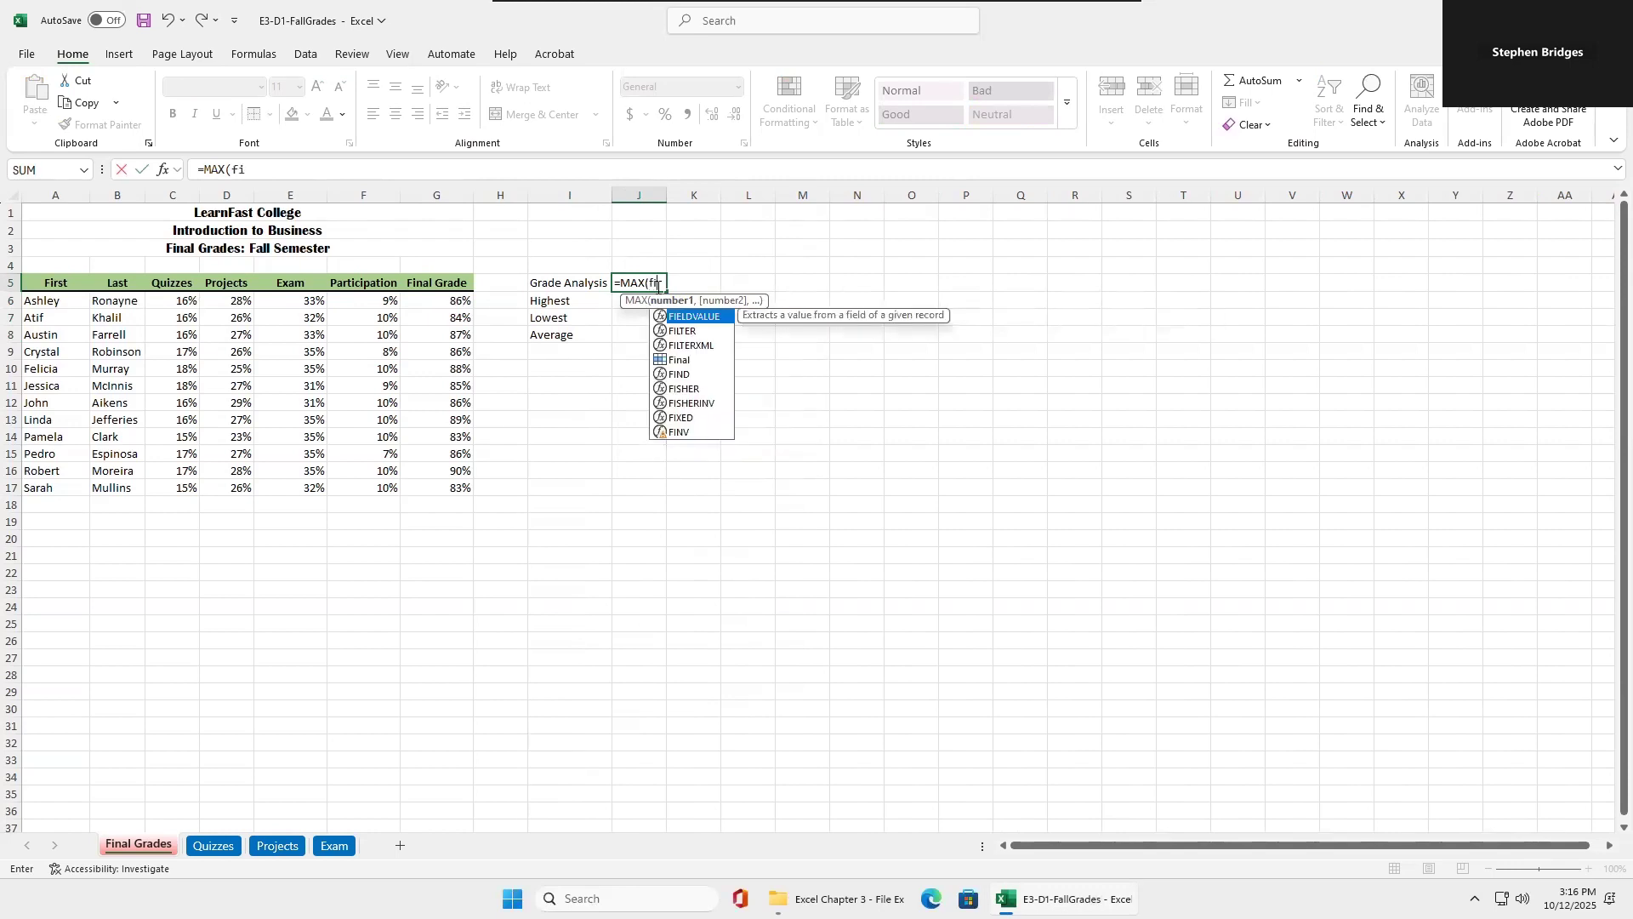
double_click(680, 360)
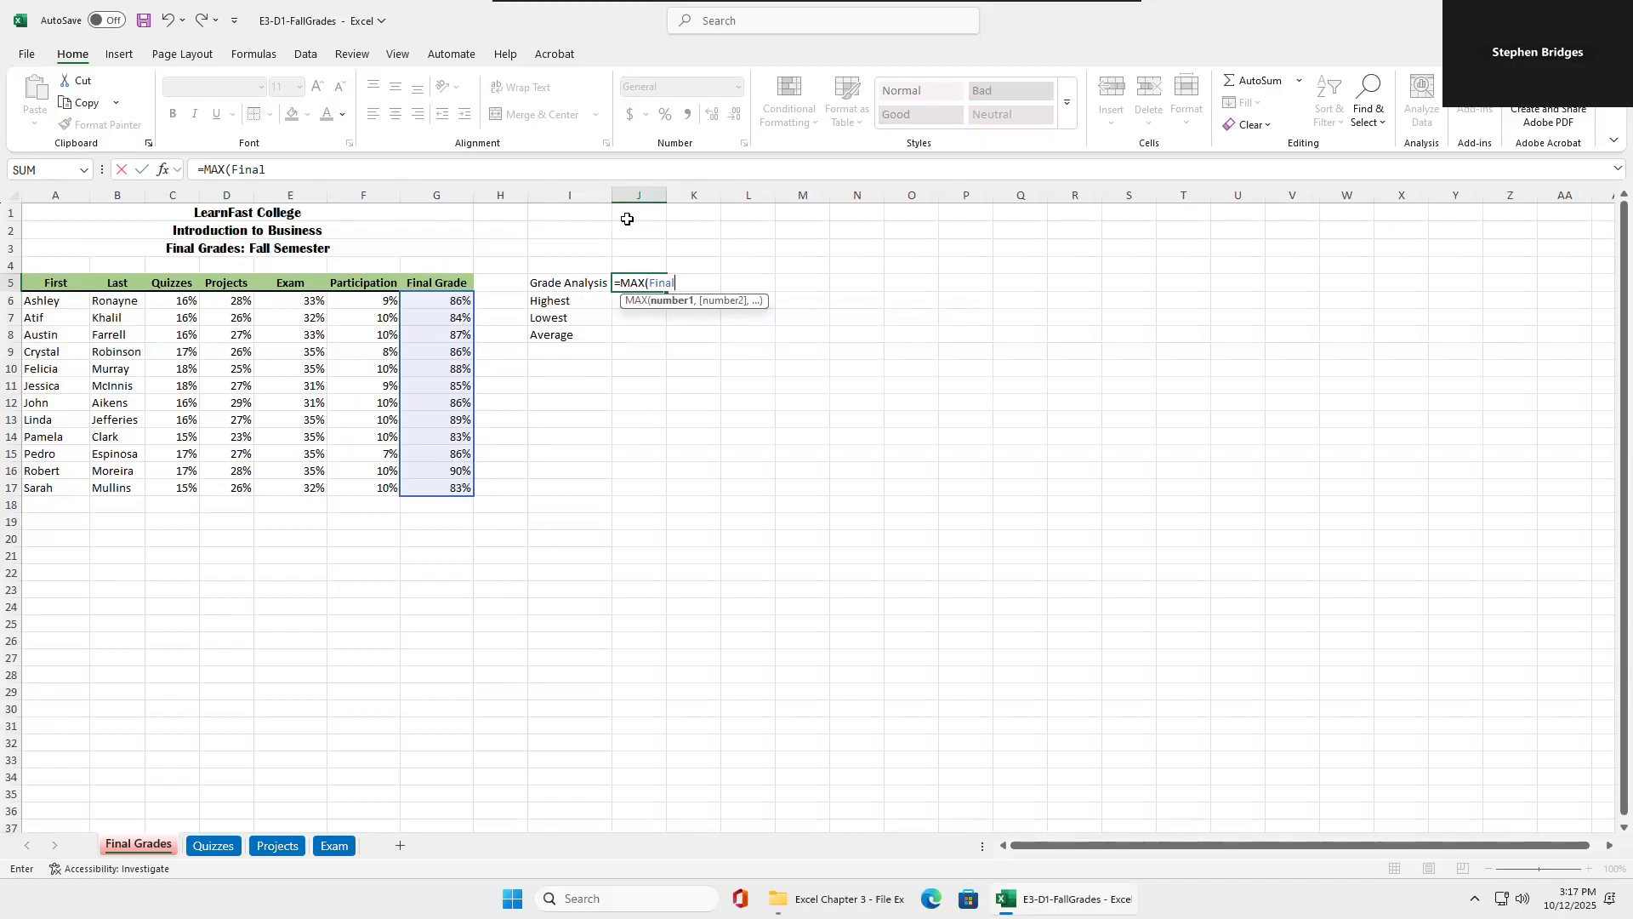
text())
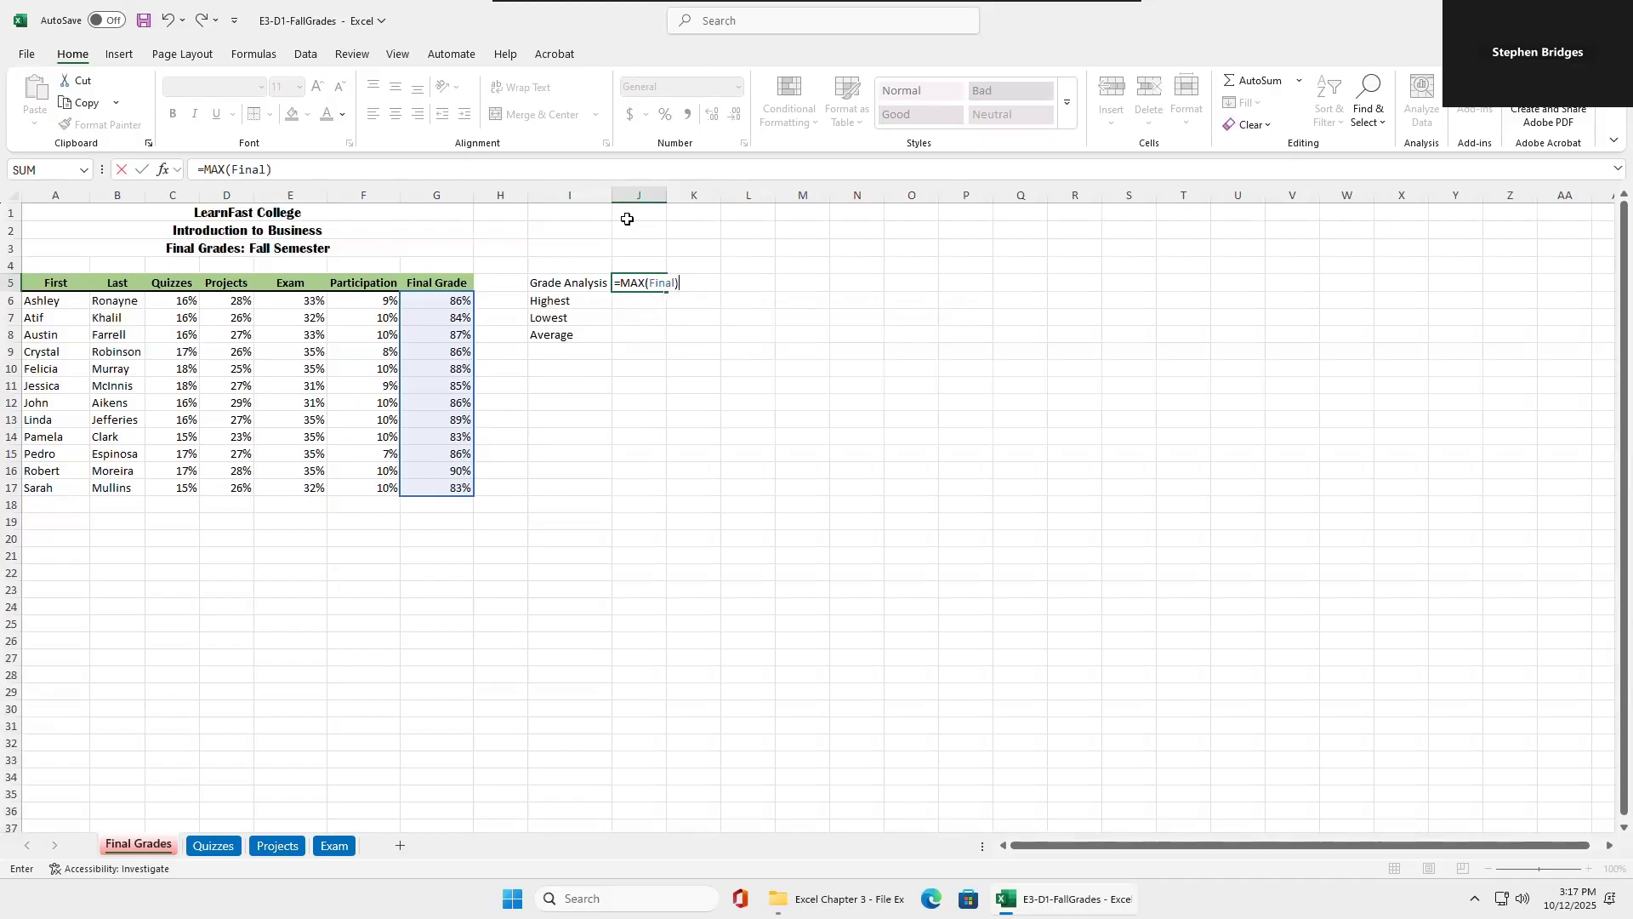
key(Return)
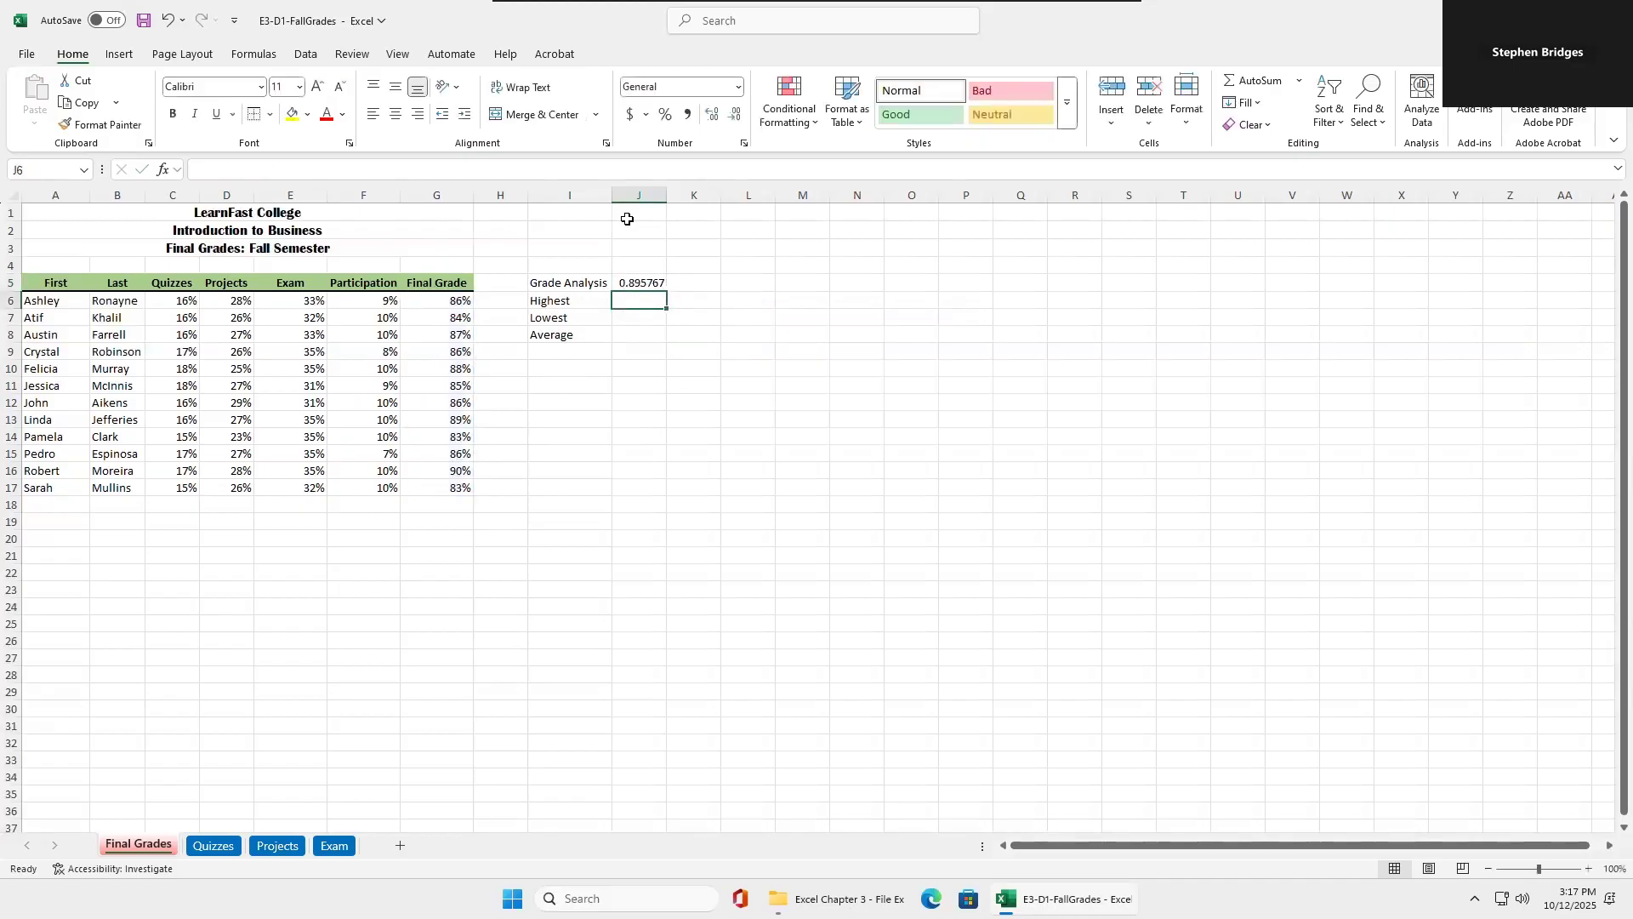
Re-enter the MAX formula in J5 by selecting the final grades G6:G17, and clear the cell again.
click(649, 279)
key(BackSpace)
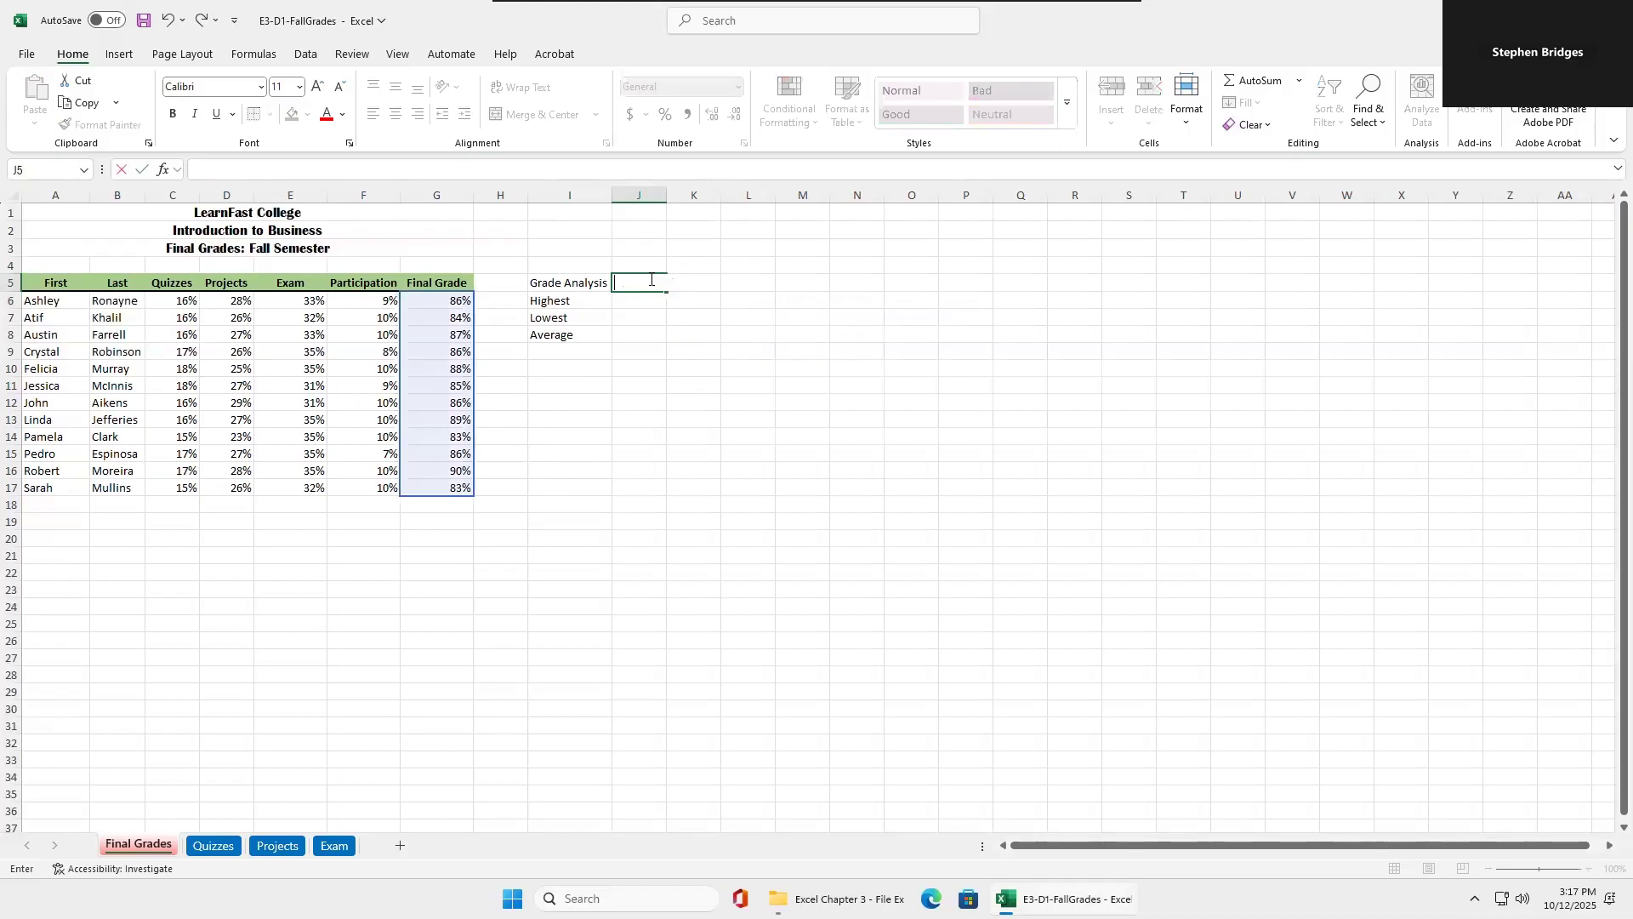
text(=max)
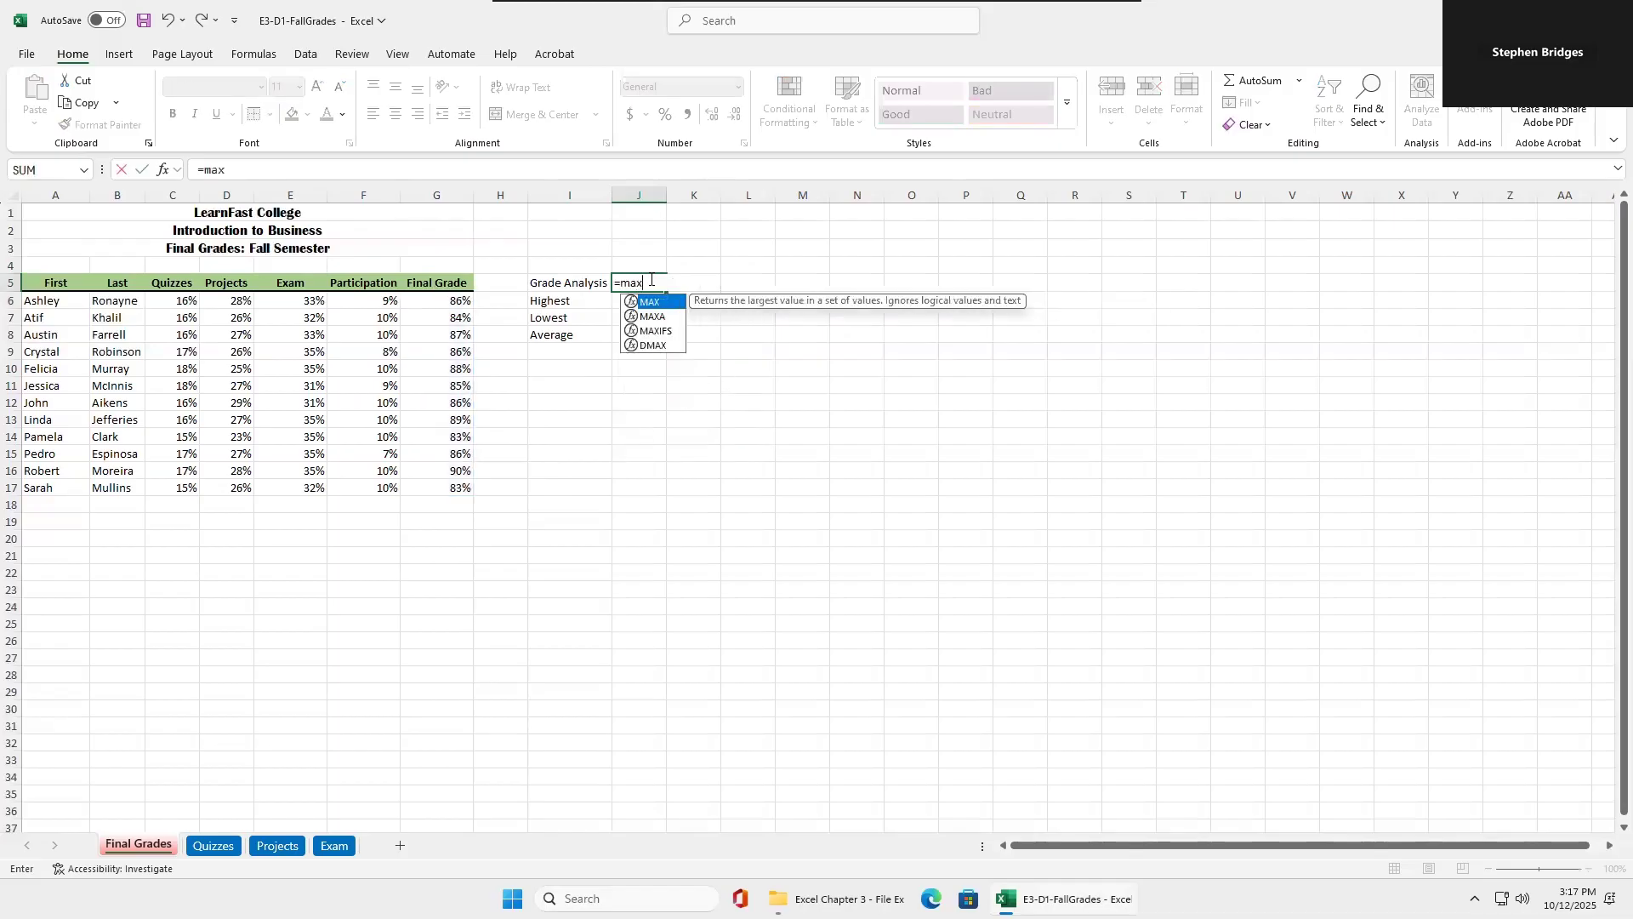
text(()
drag(457, 305, 456, 483)
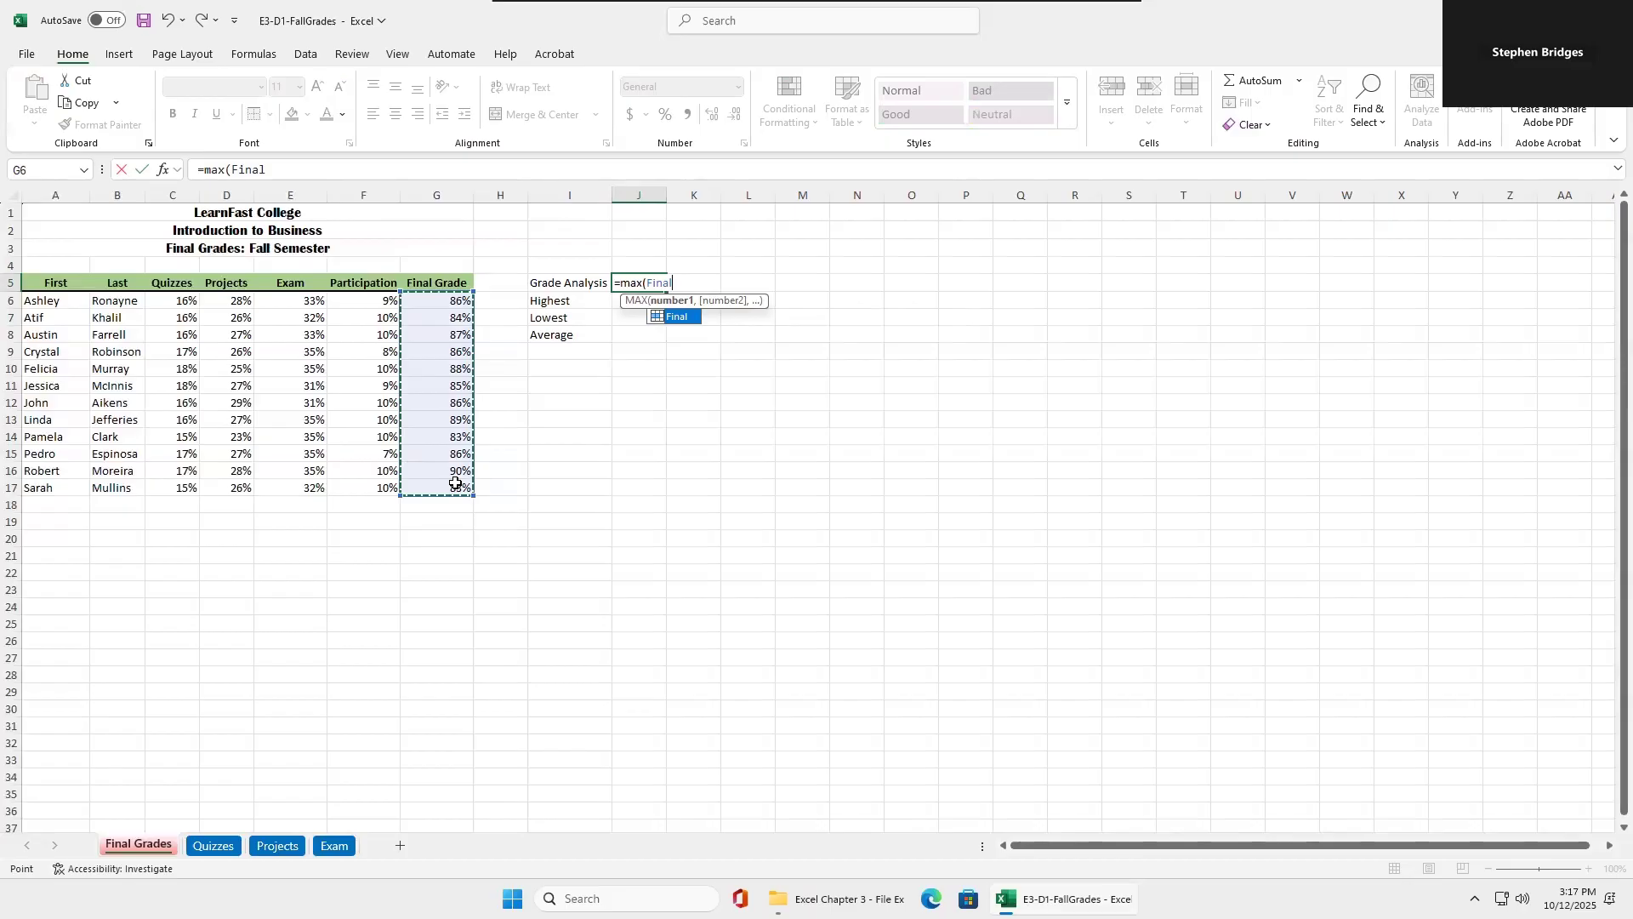
key(Return)
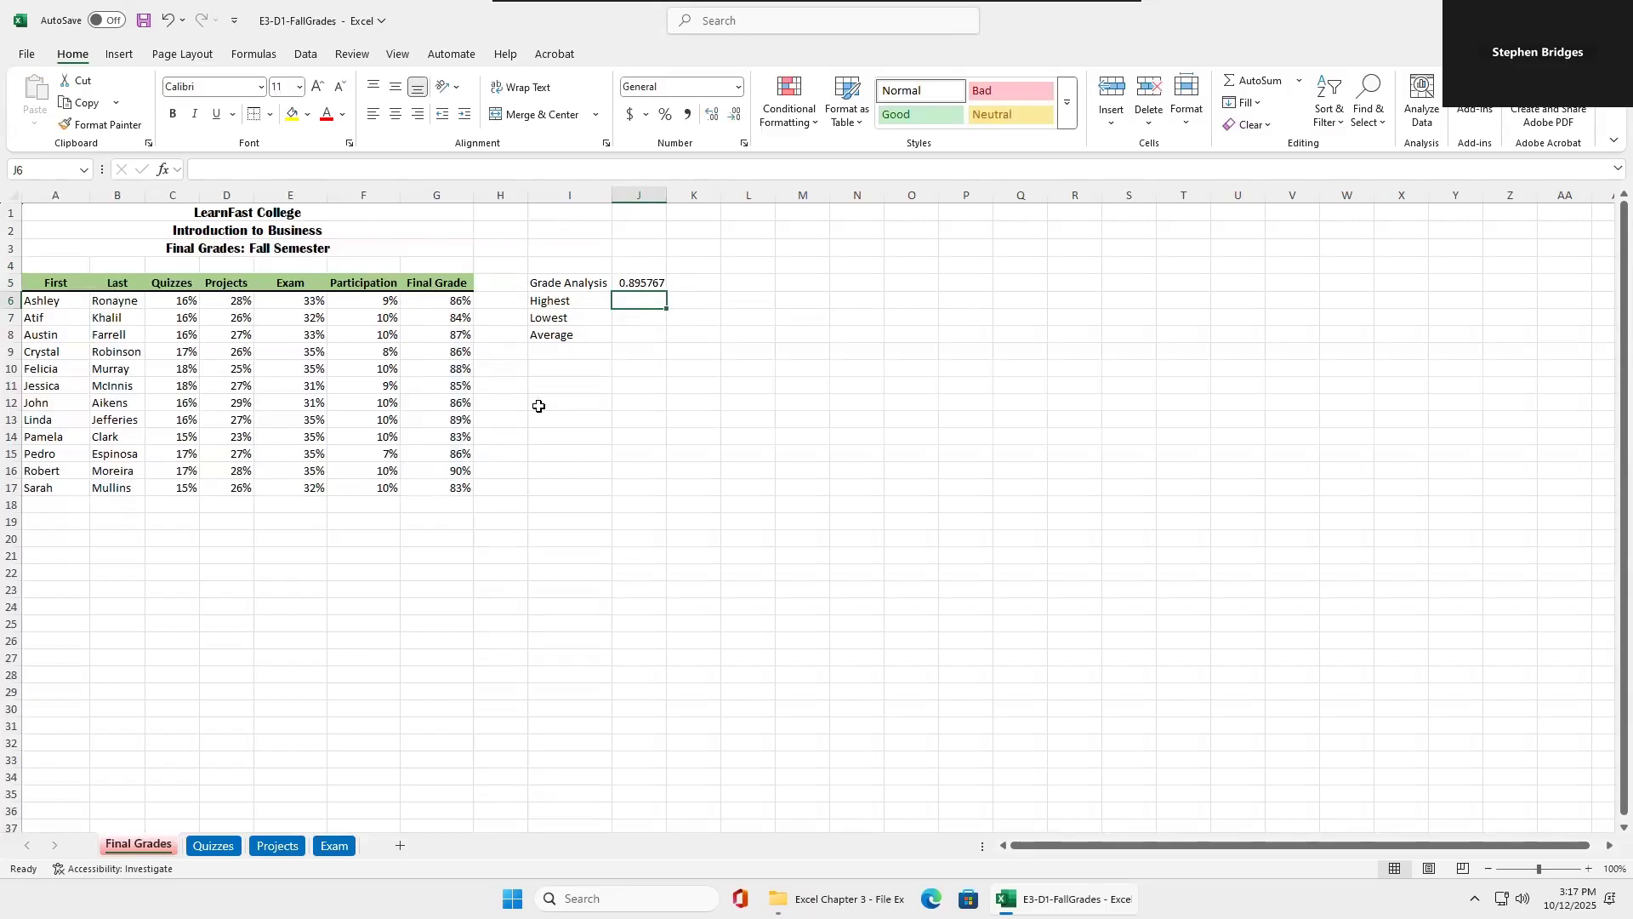
click(641, 281)
key(BackSpace)
Enter the formula =MAX(Final) in K6 on the Highest row.
click(627, 302)
key(Right)
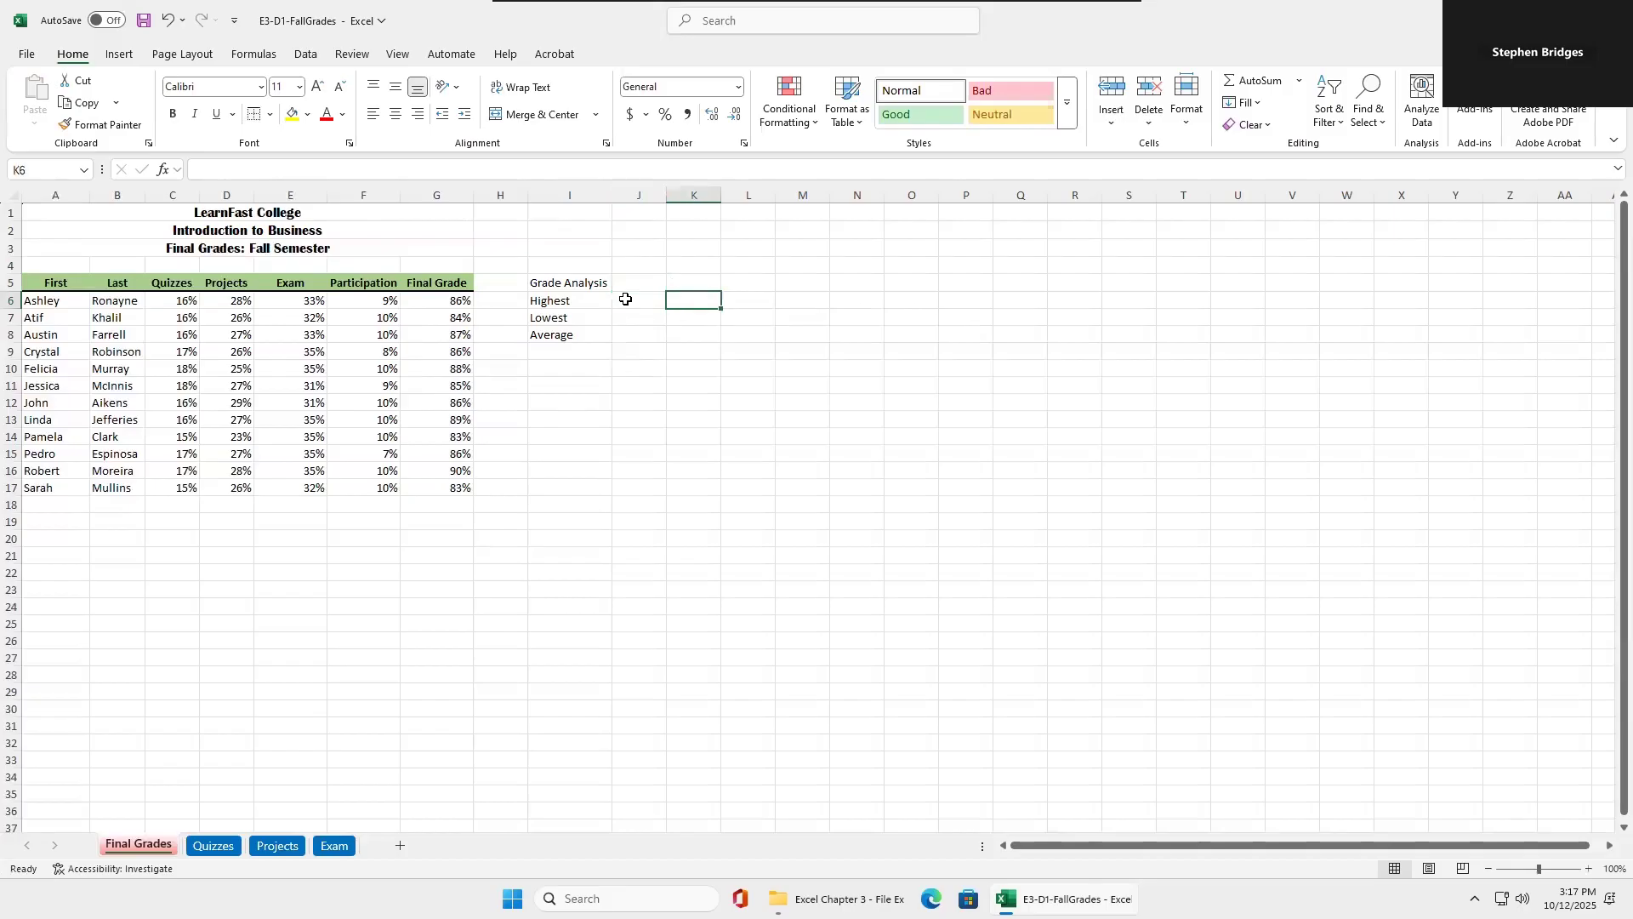
text(=m)
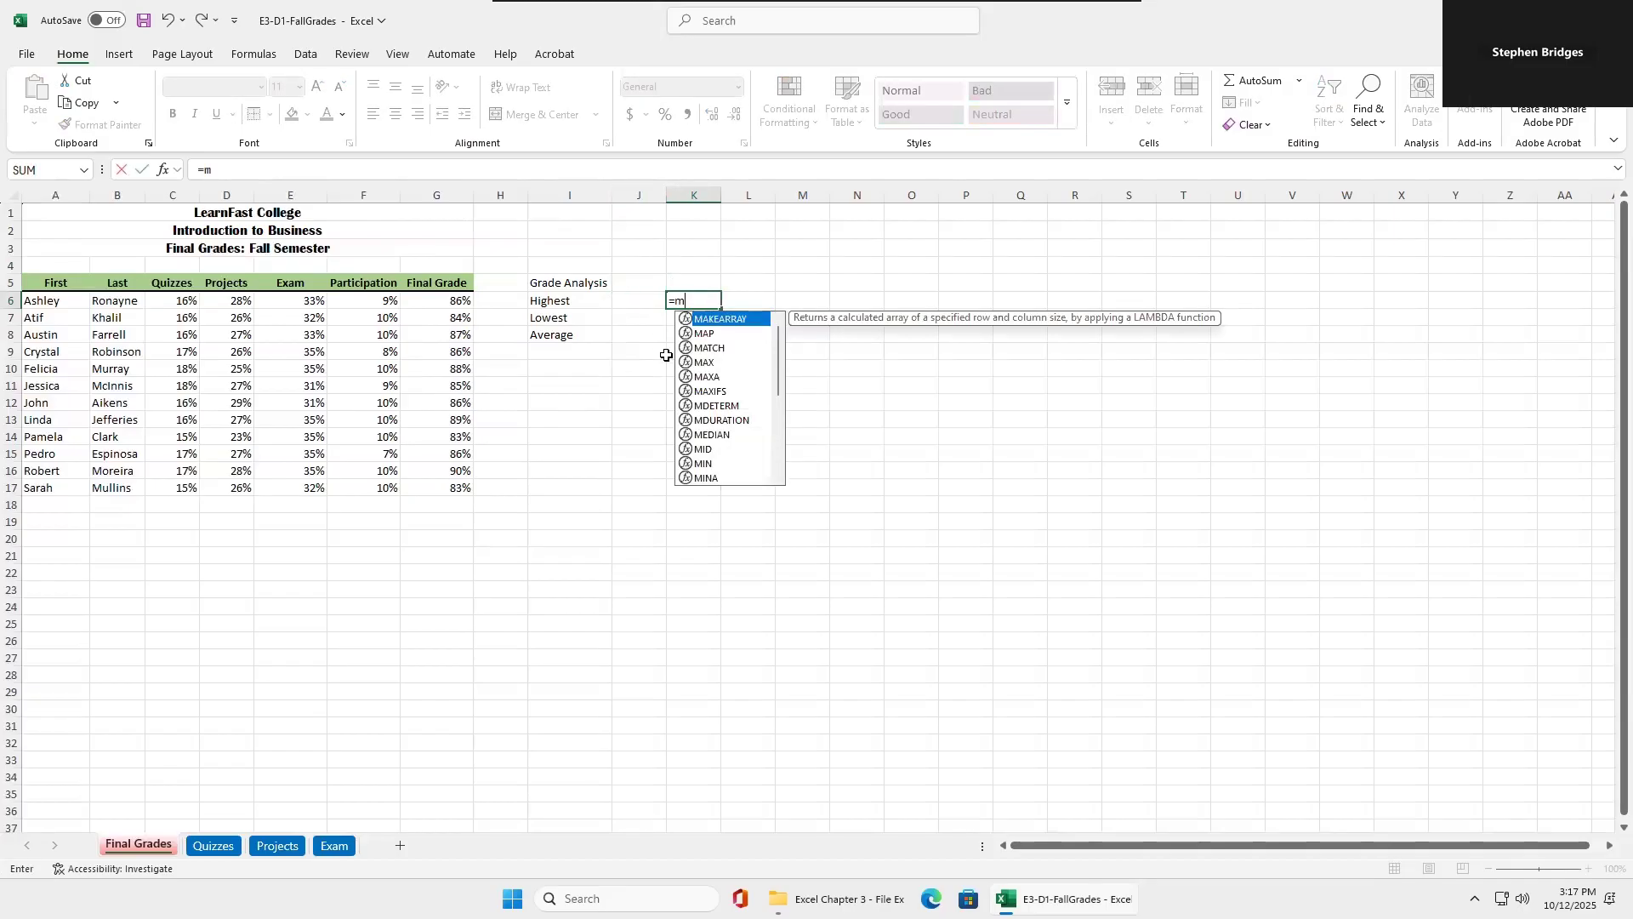
double_click(699, 362)
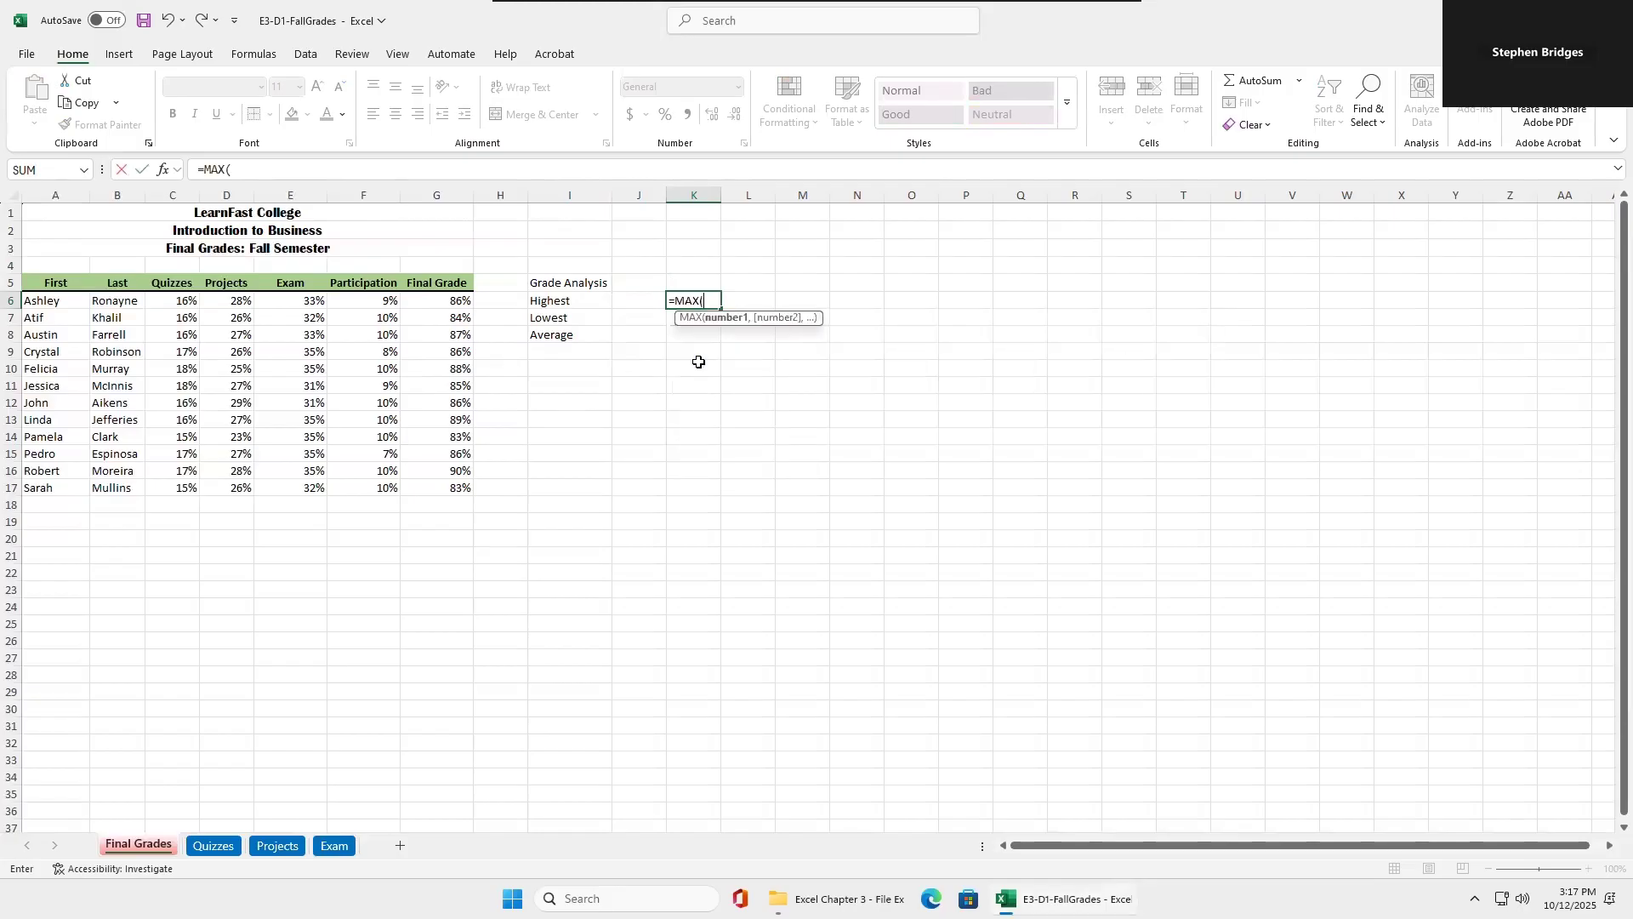
text(fi)
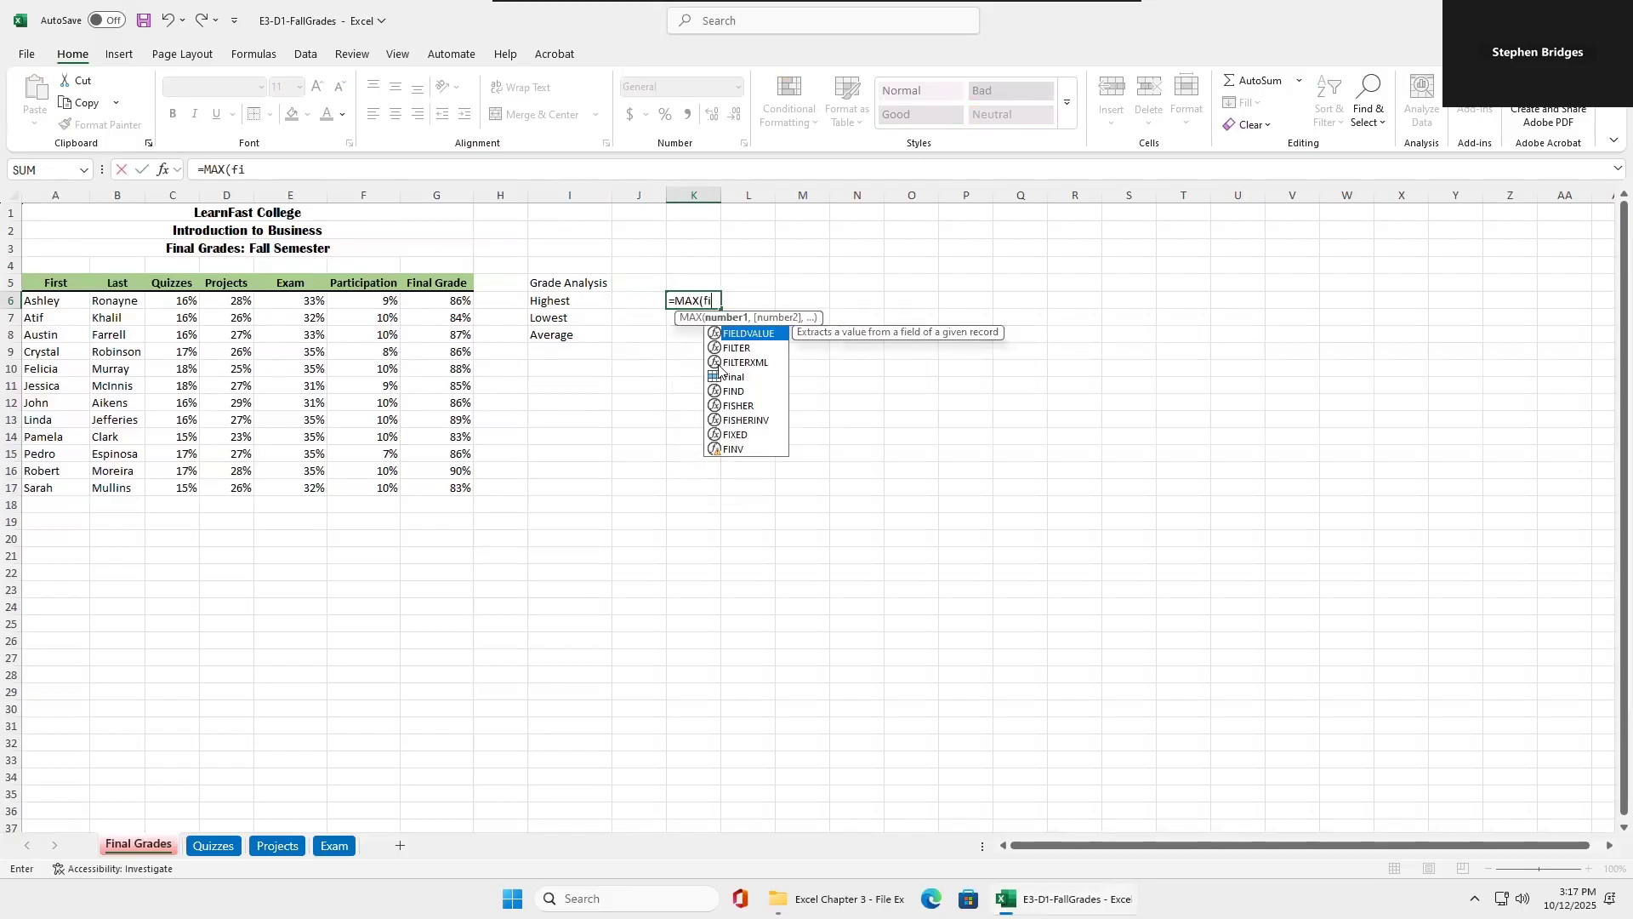
double_click(736, 378)
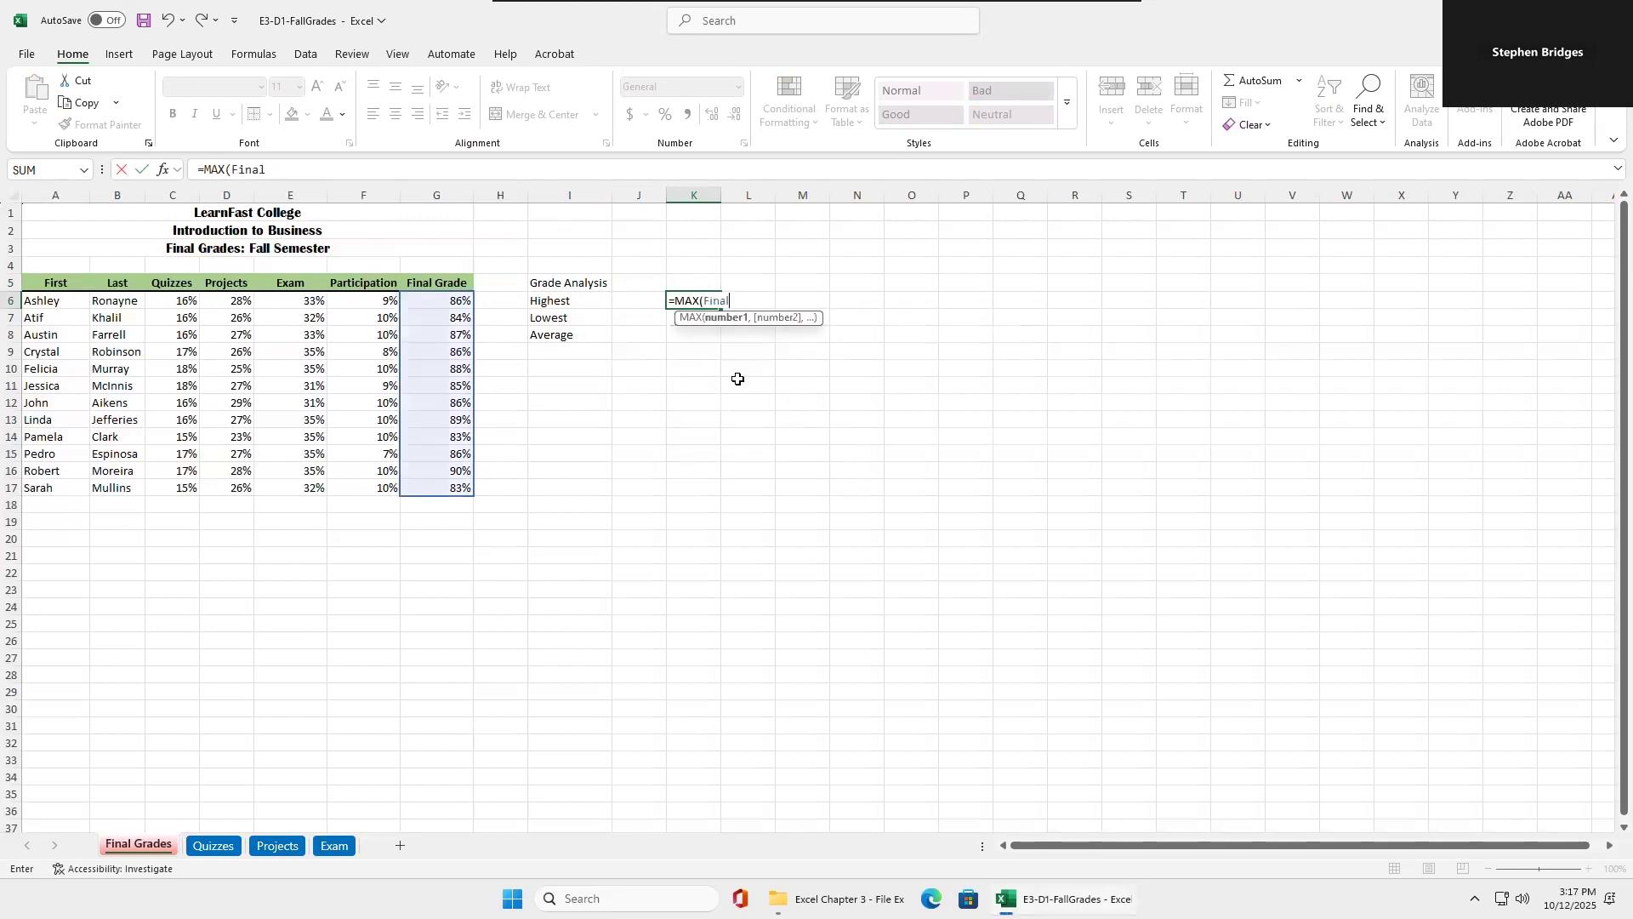
text())
key(Return)
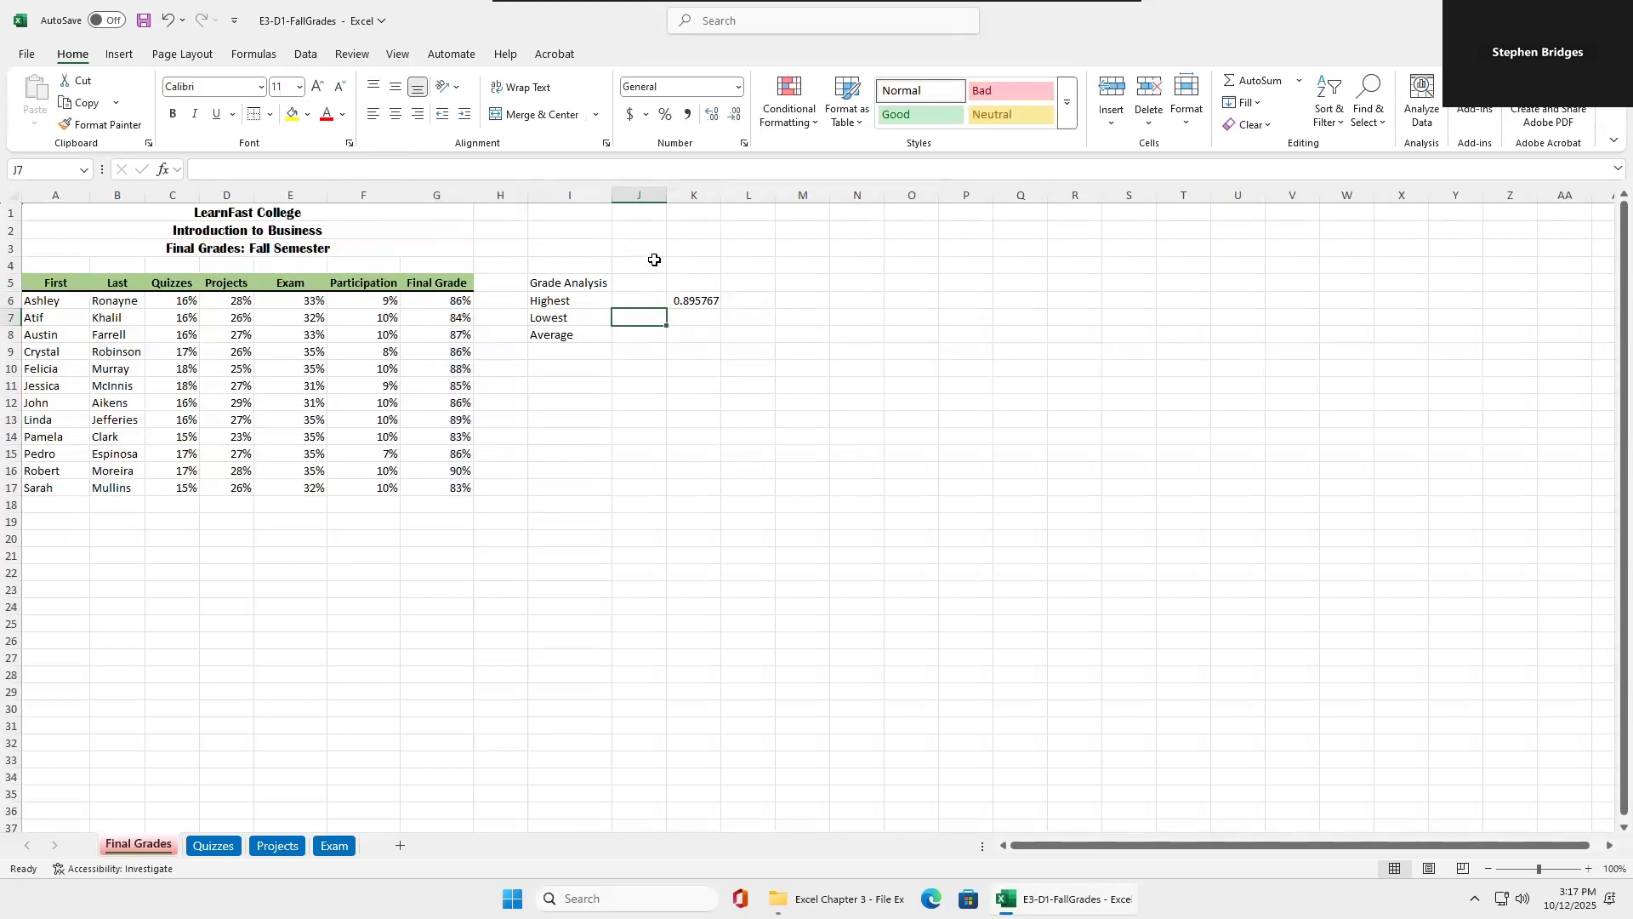
Clear the contents of K6.
click(699, 300)
right_click(700, 300)
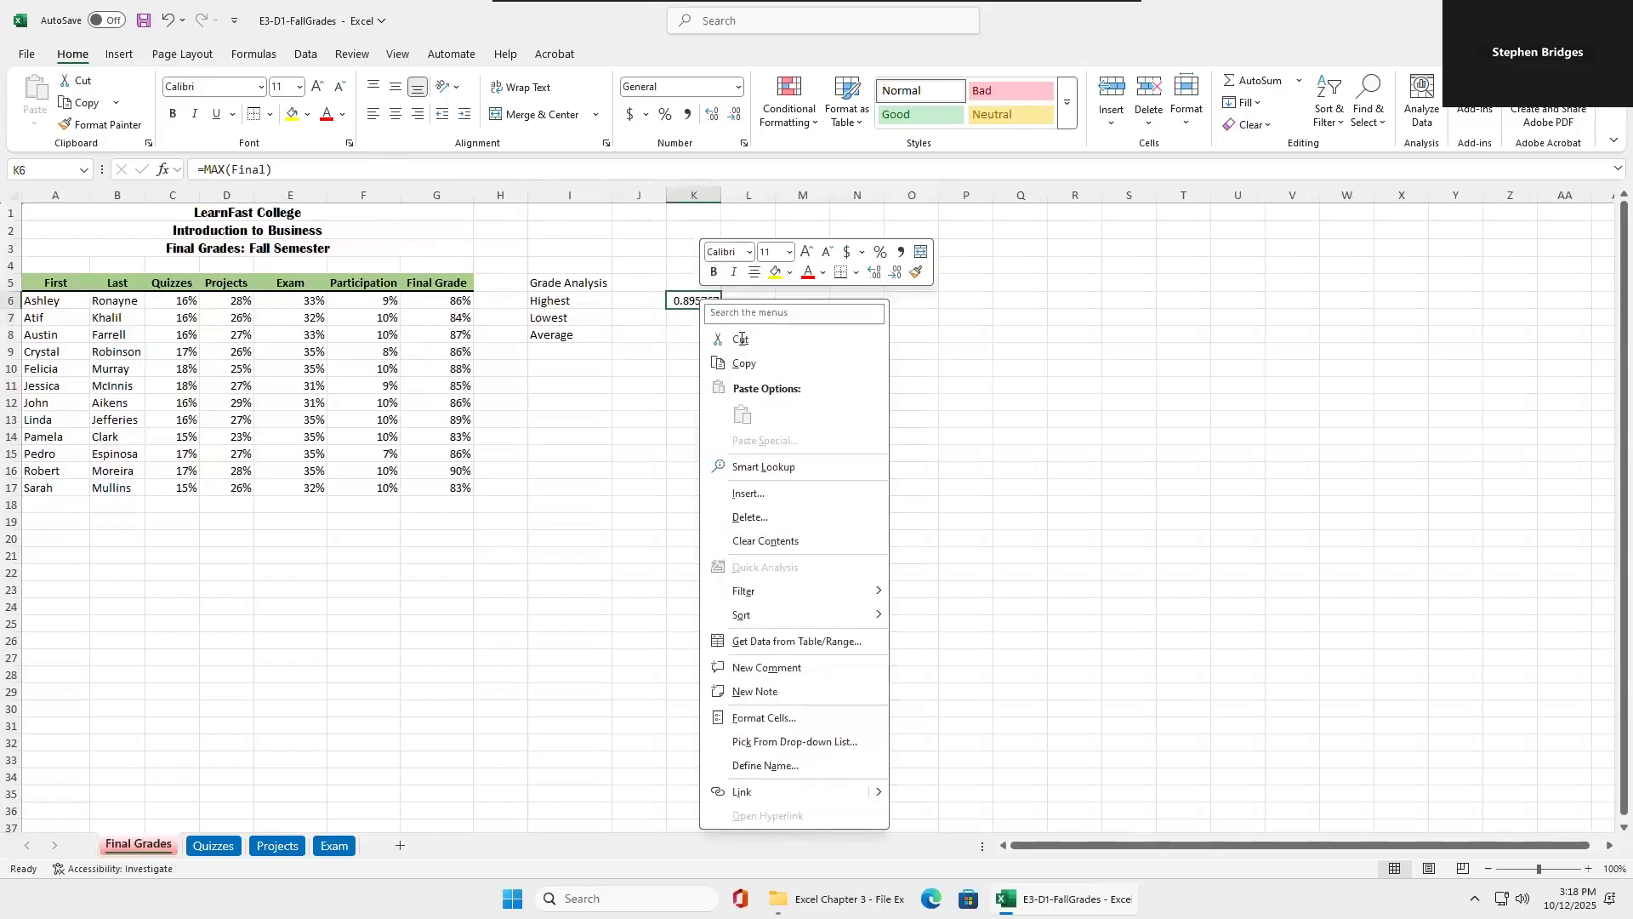
click(742, 543)
Enter the formula =MAX(Final) in J6 beside the Highest label.
click(639, 301)
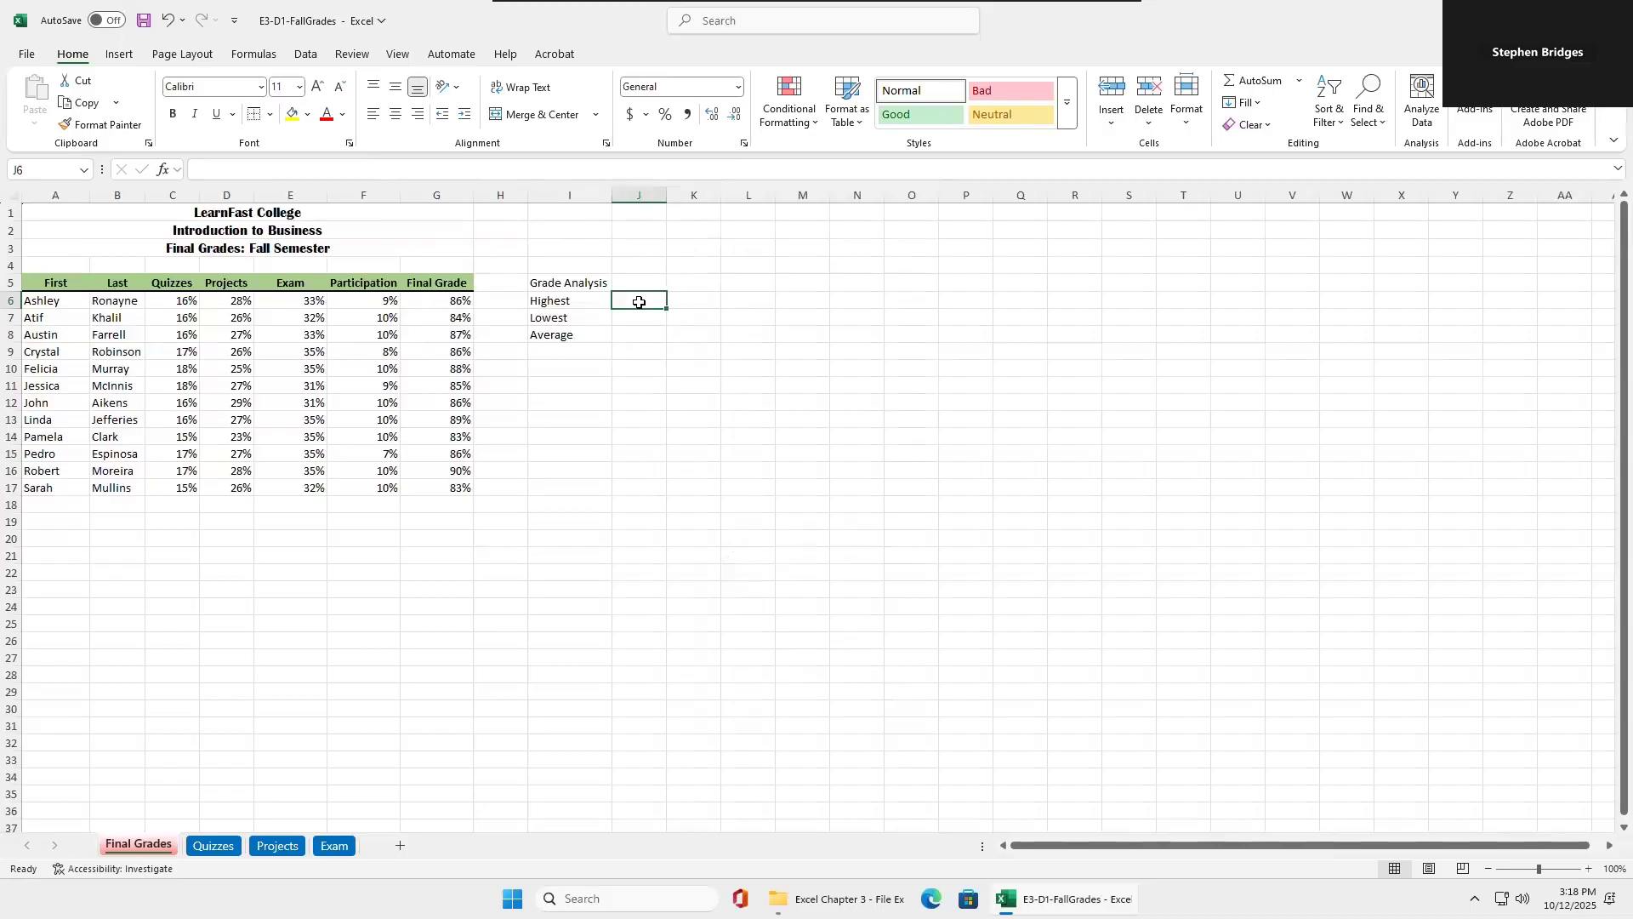
text(=m)
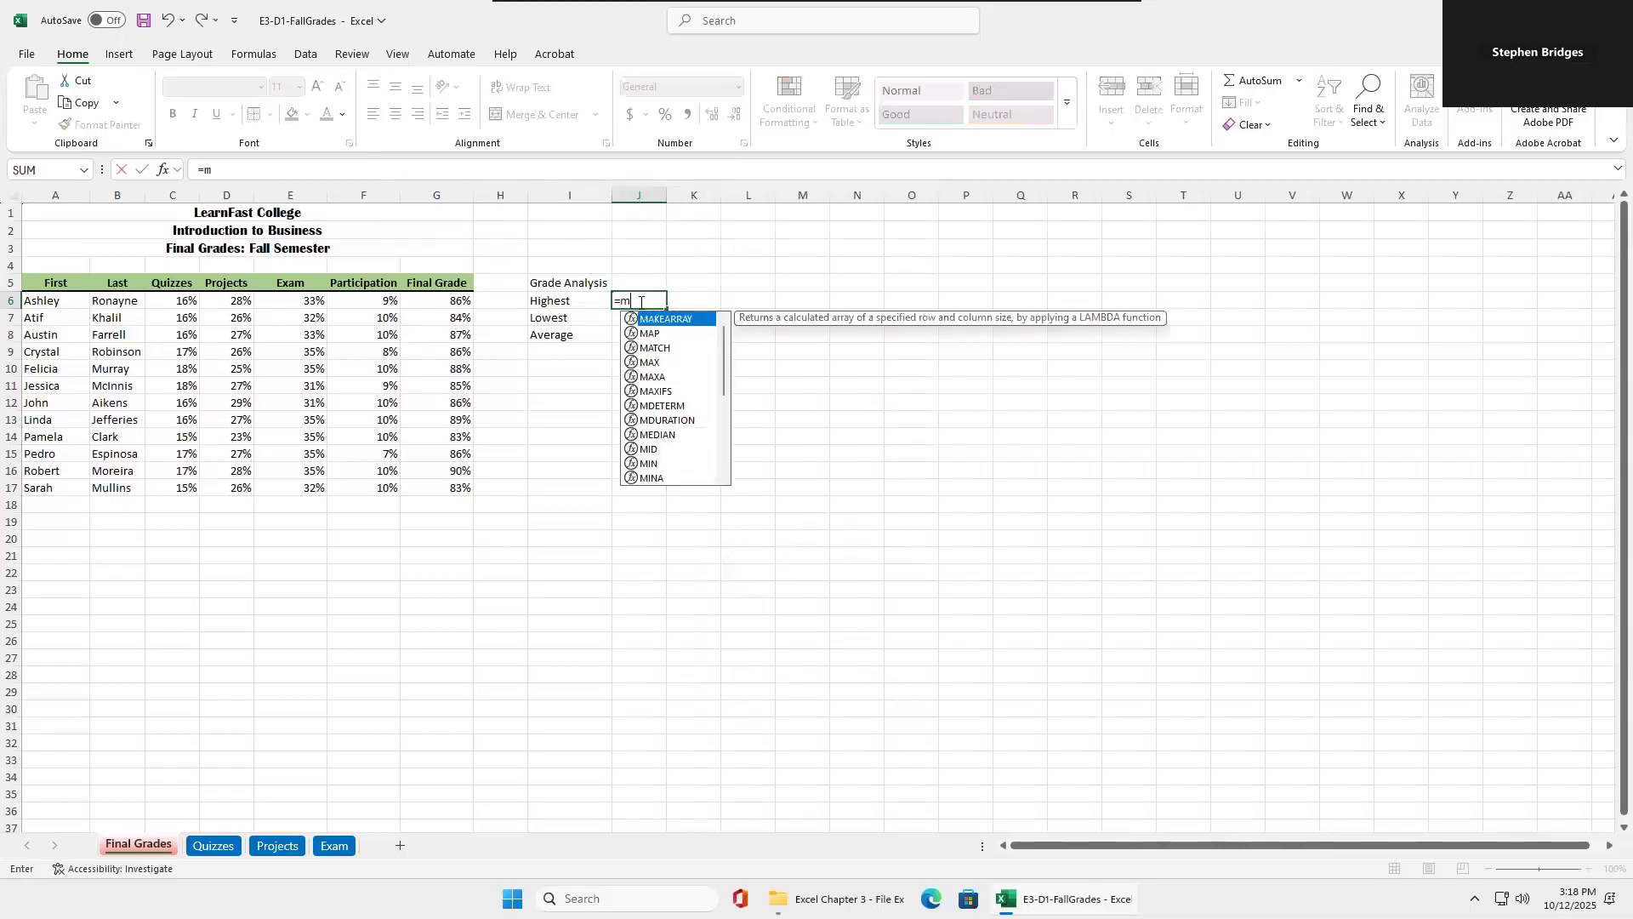
text(ax()
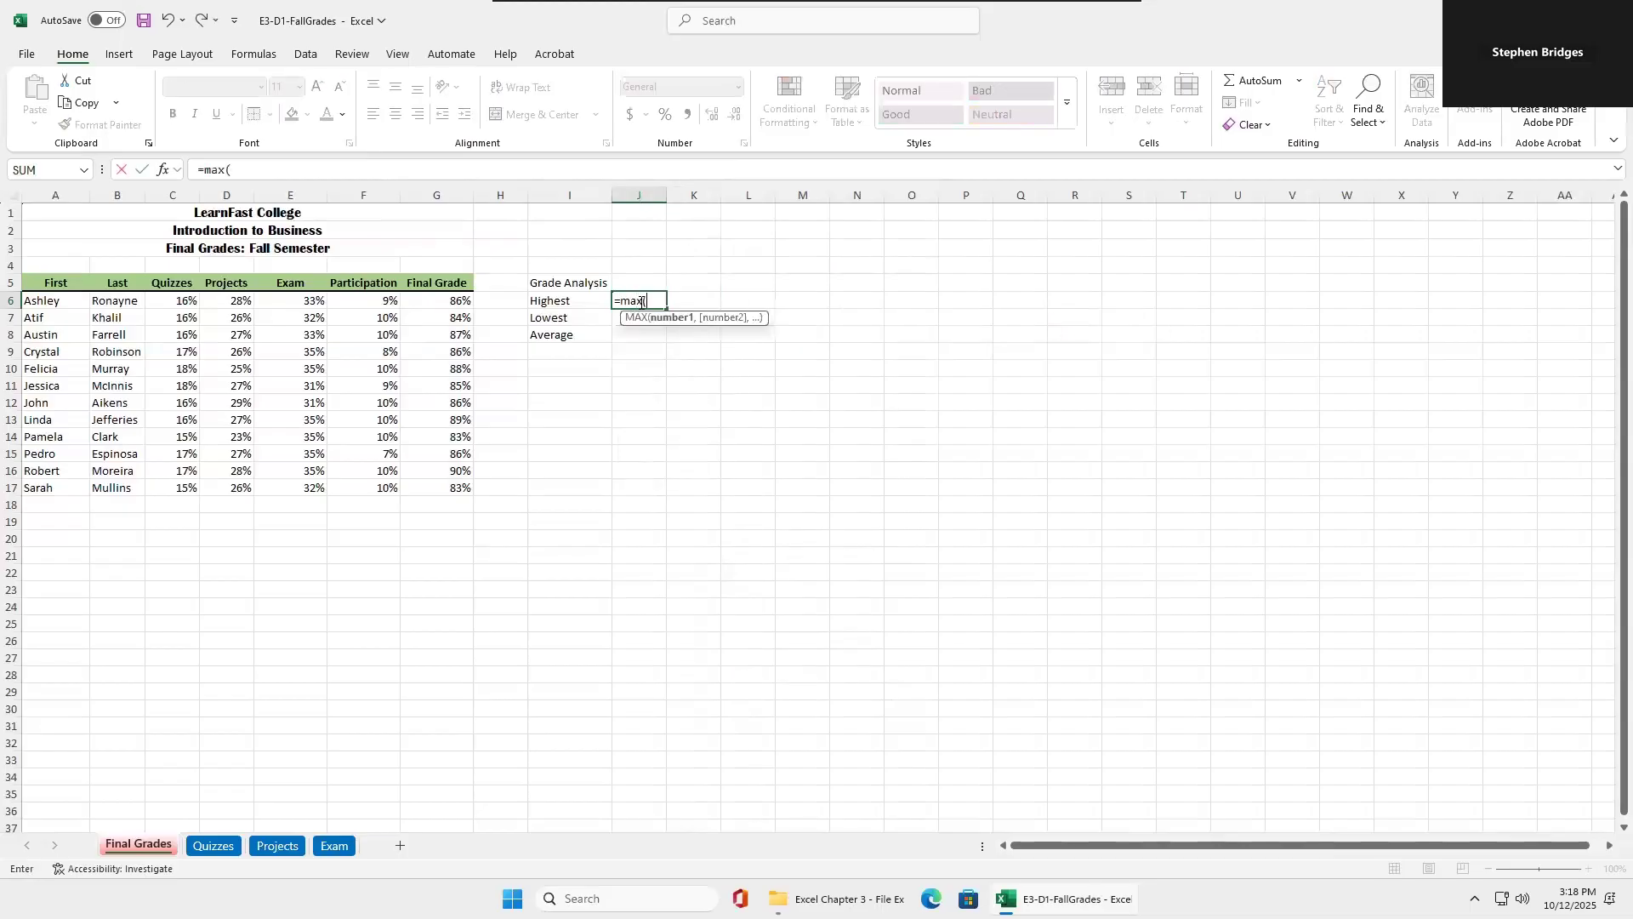
text(final)
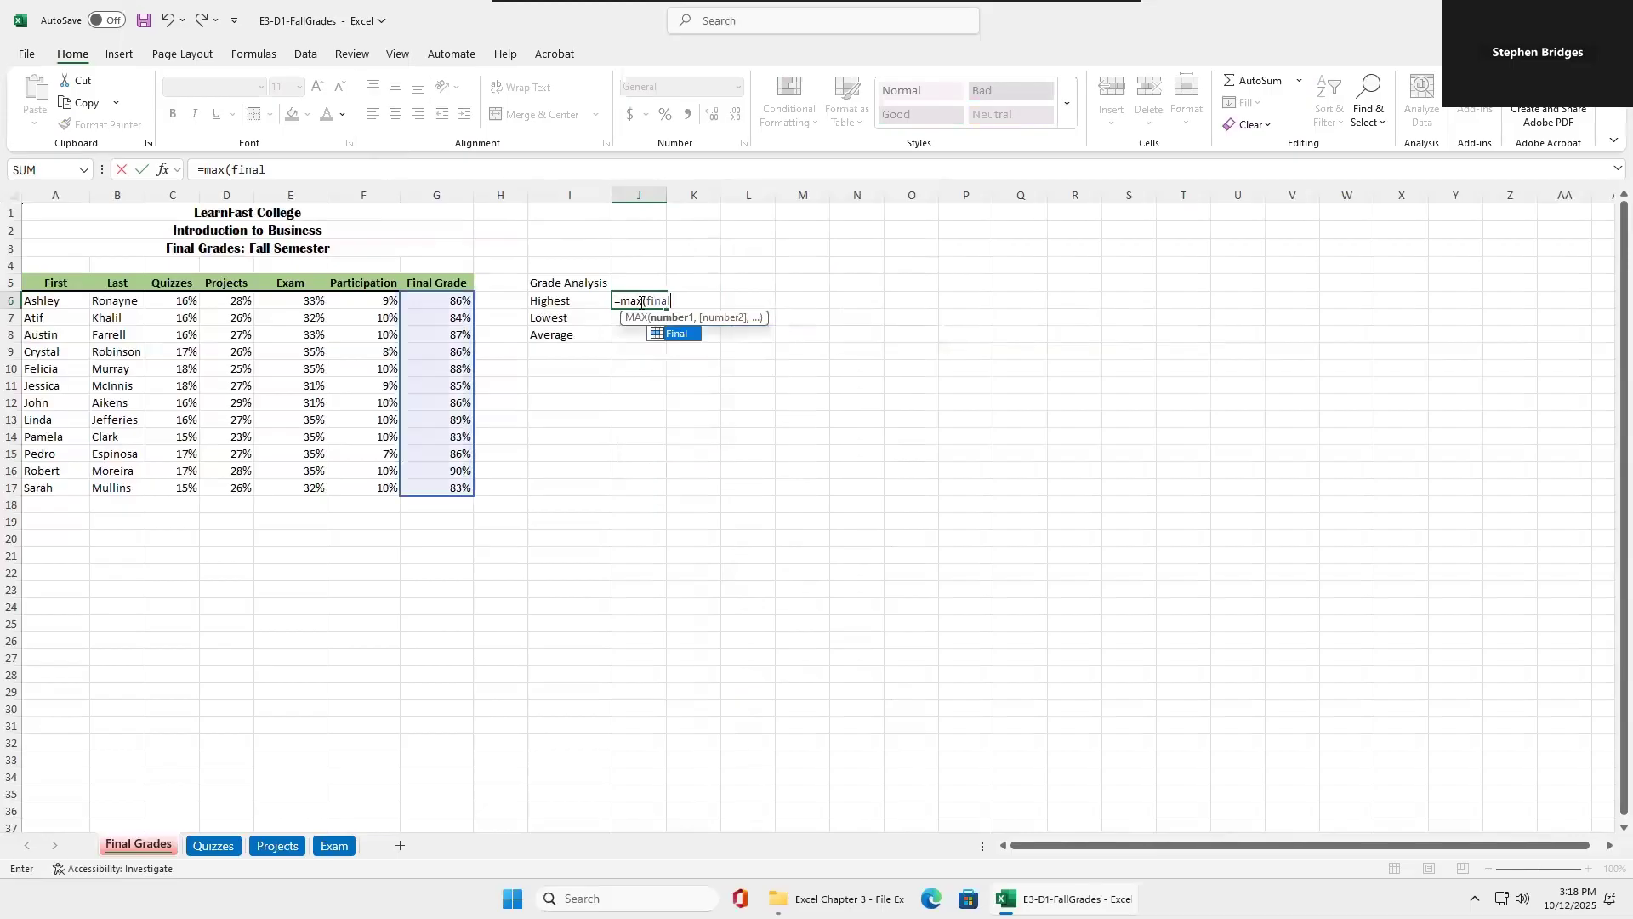
double_click(680, 333)
key(Return)
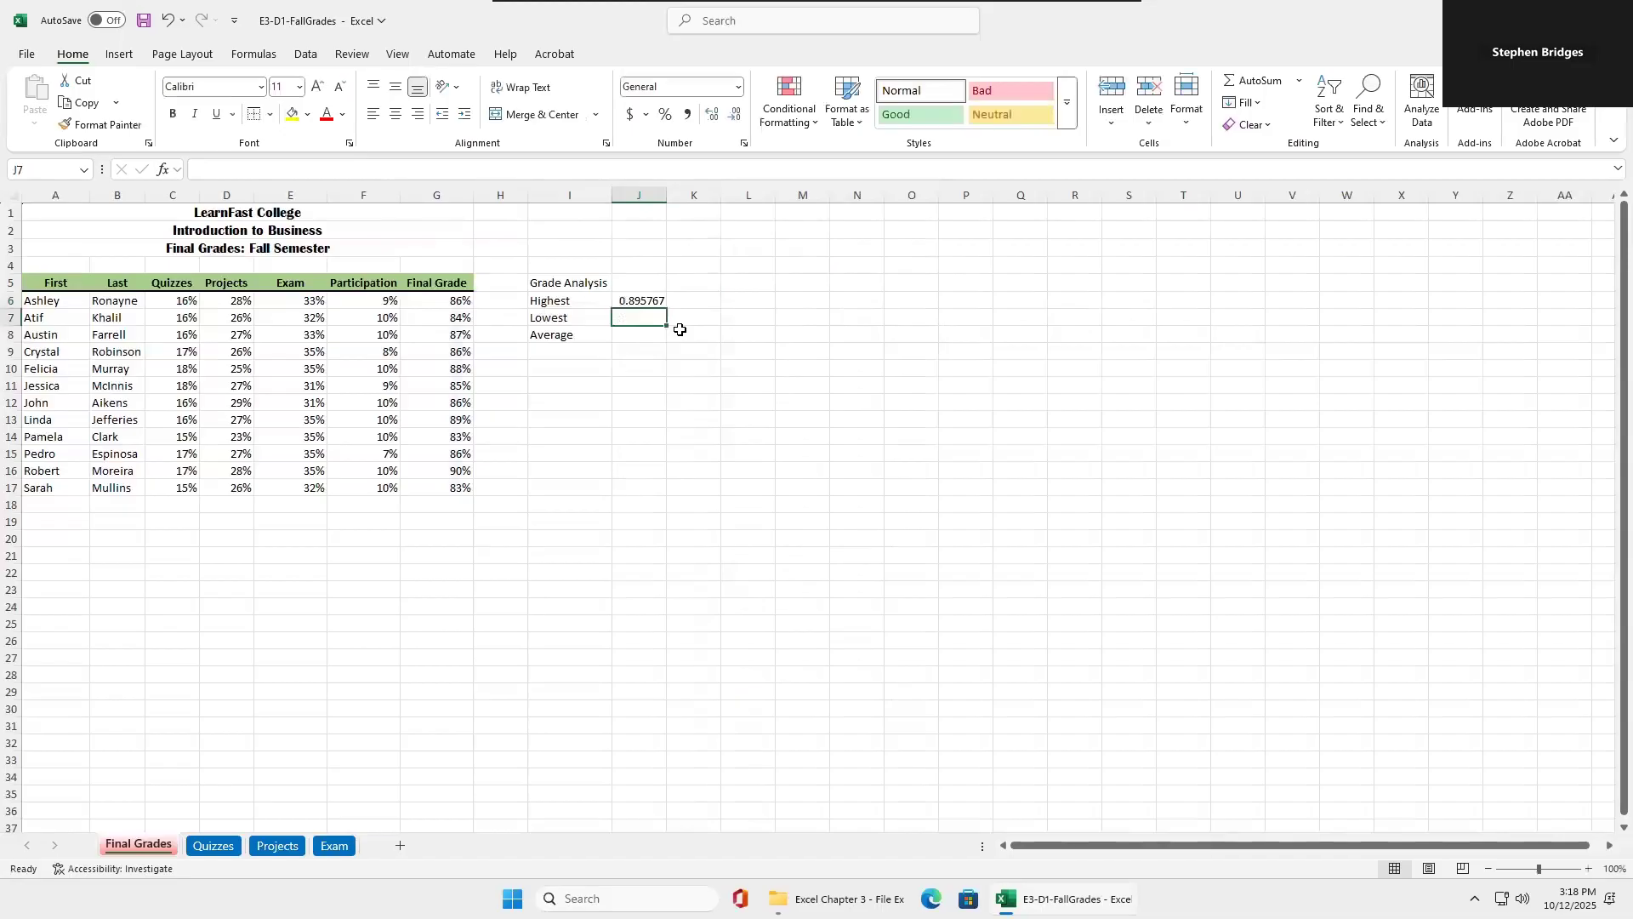
Enter the formula =MIN(Final) in J7 beside the Lowest label.
text(=min)
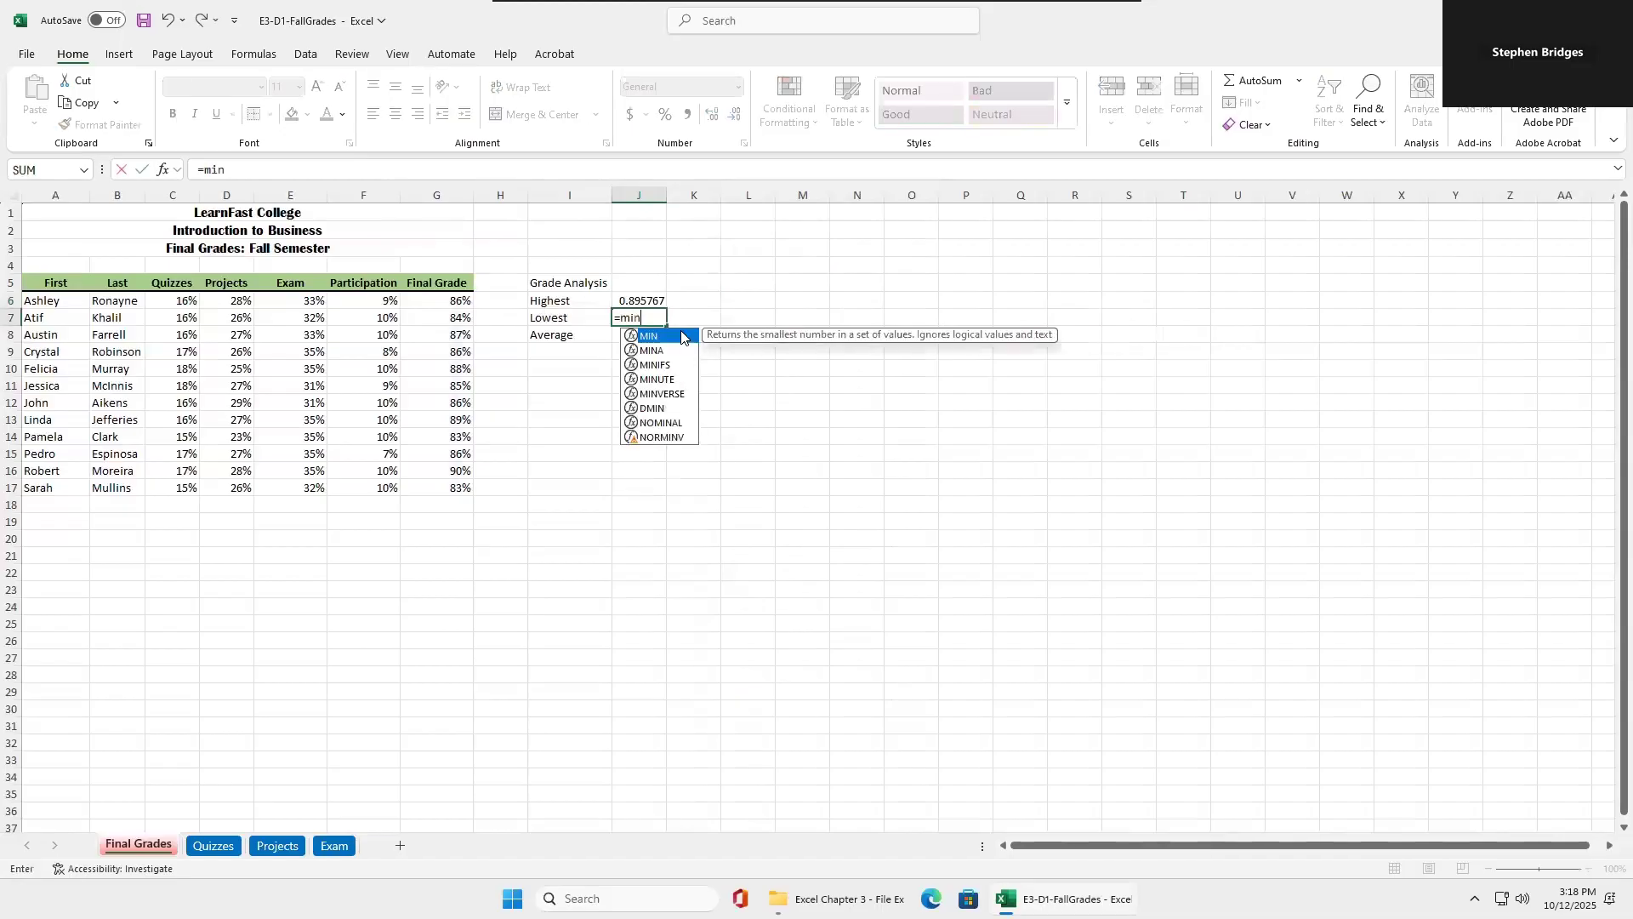
text((fin)
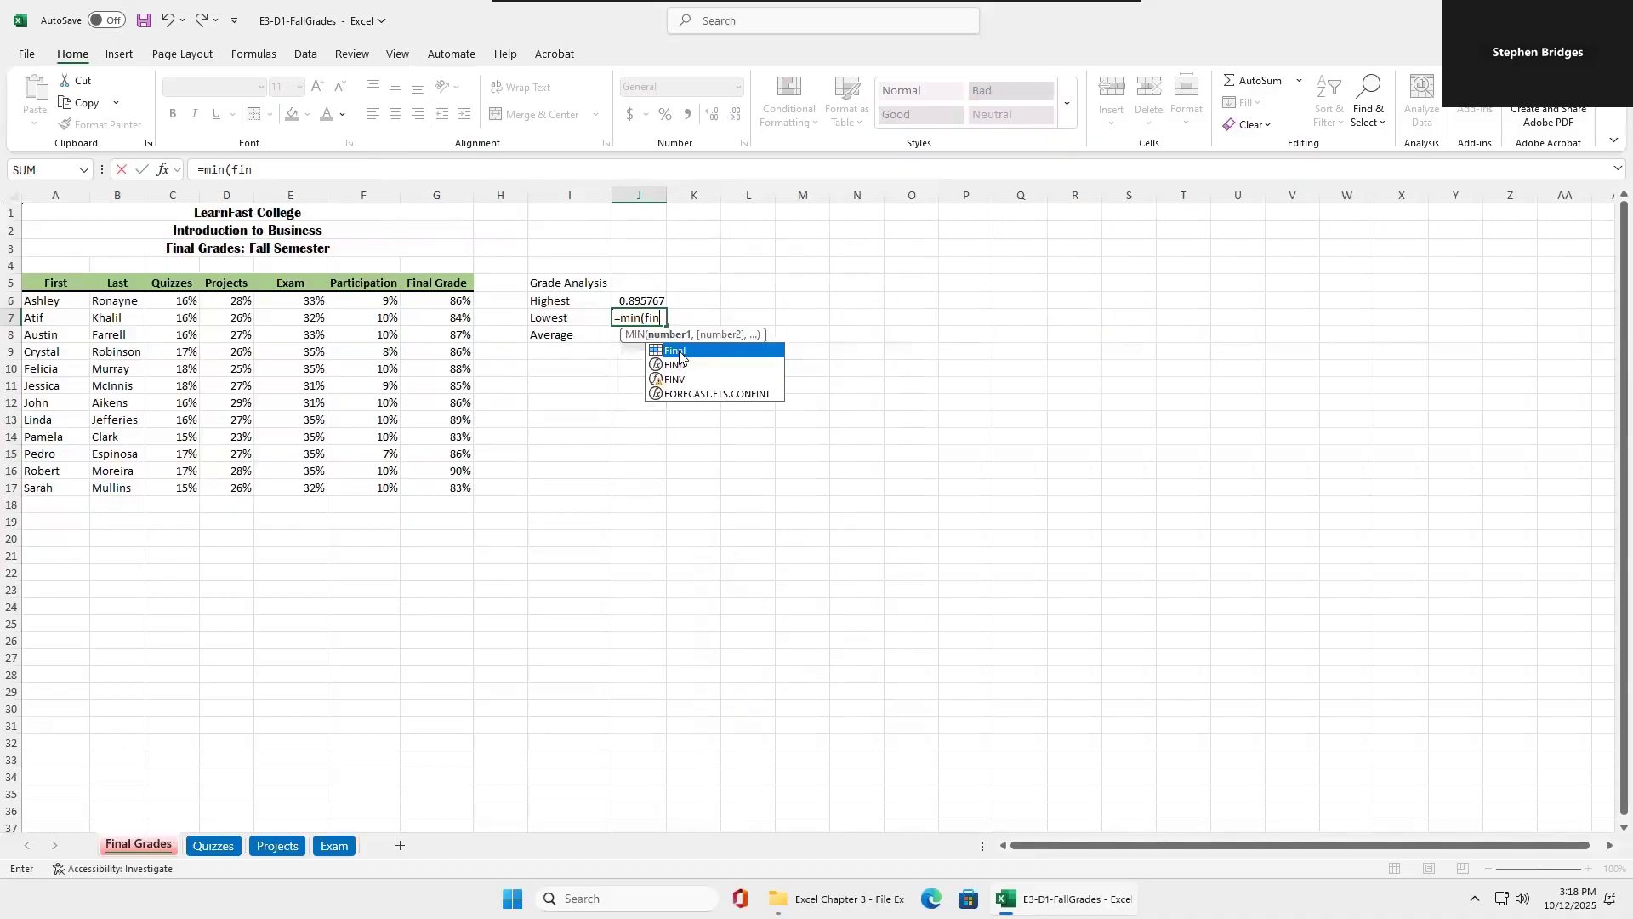
double_click(681, 351)
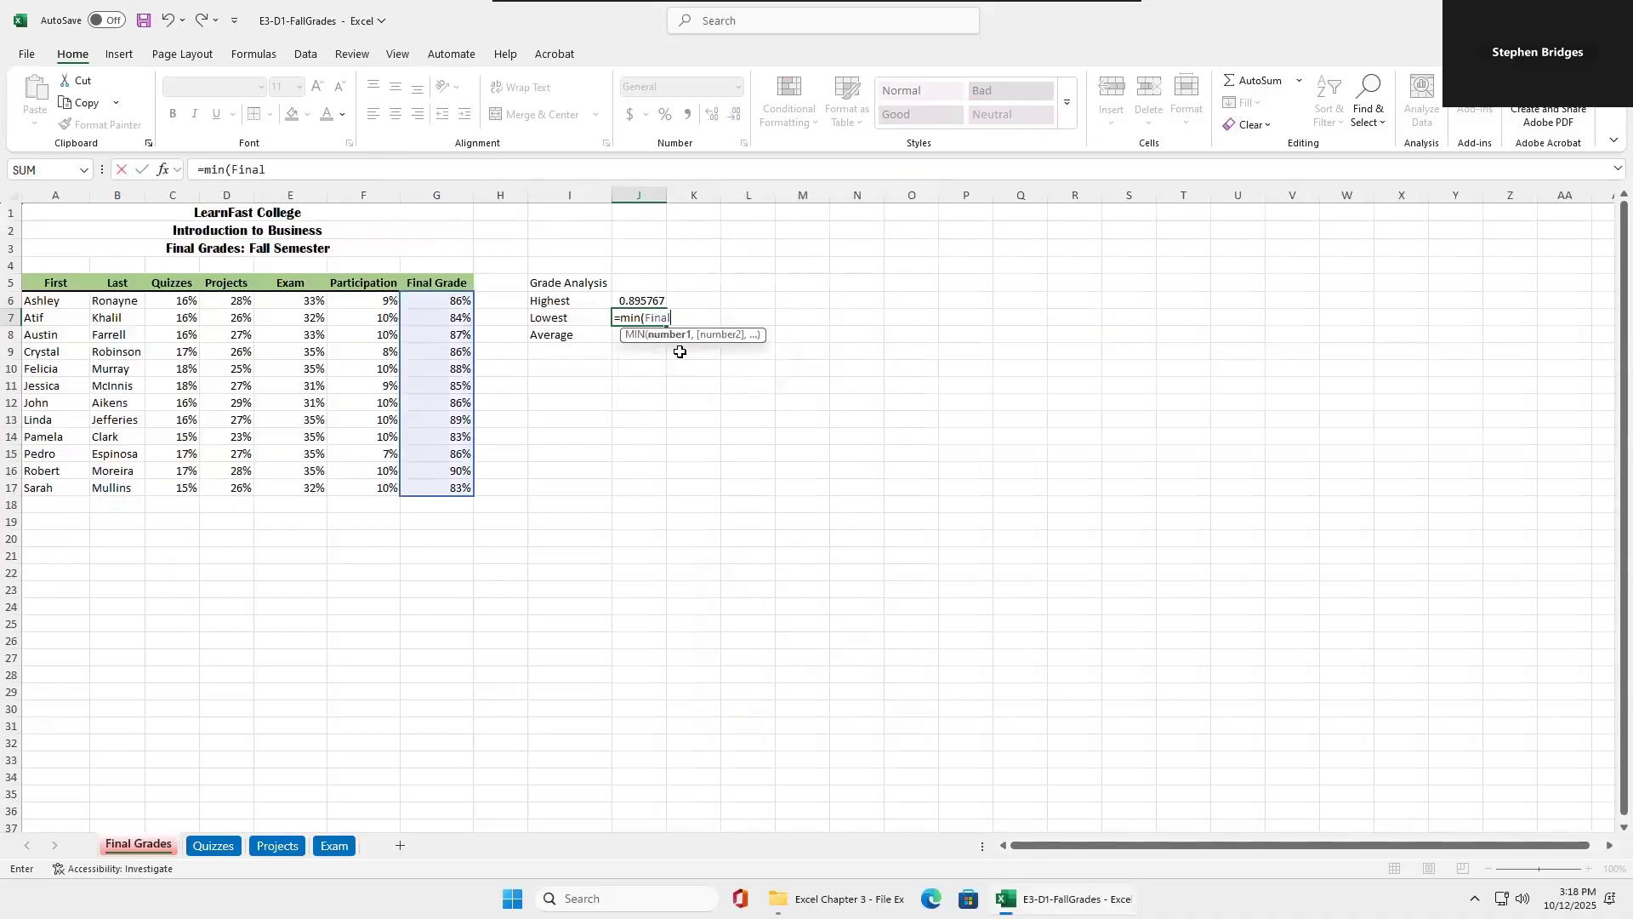
key(Return)
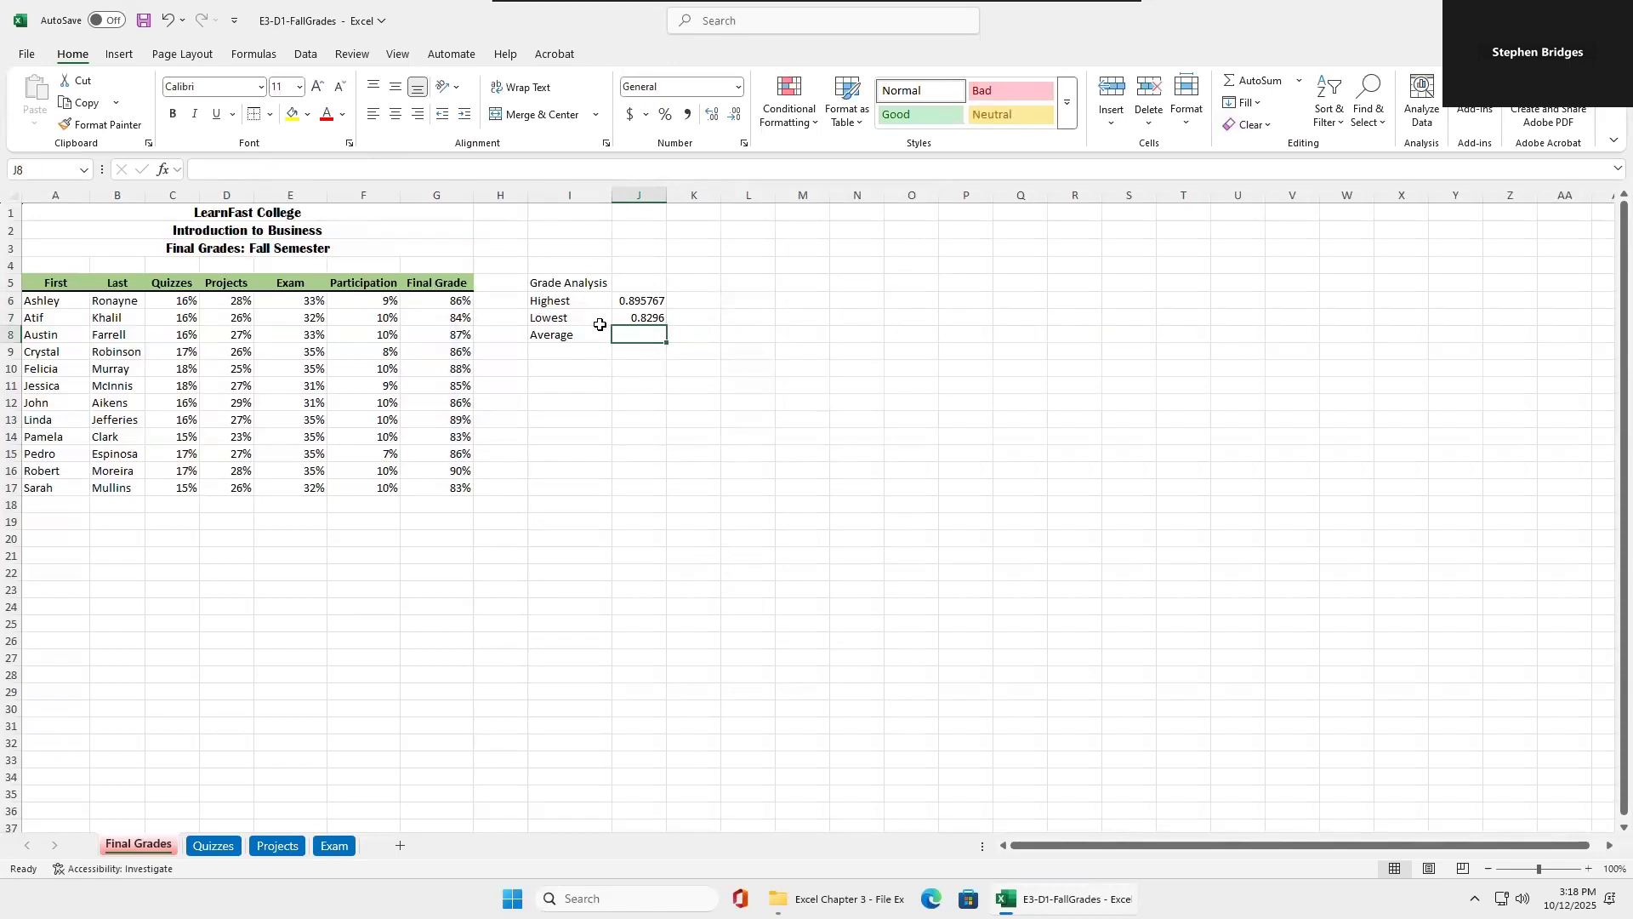
Enter the formula =AVERAGE(Final) in J8 beside the Average label and format J6:J8 as percentages.
text(=ave)
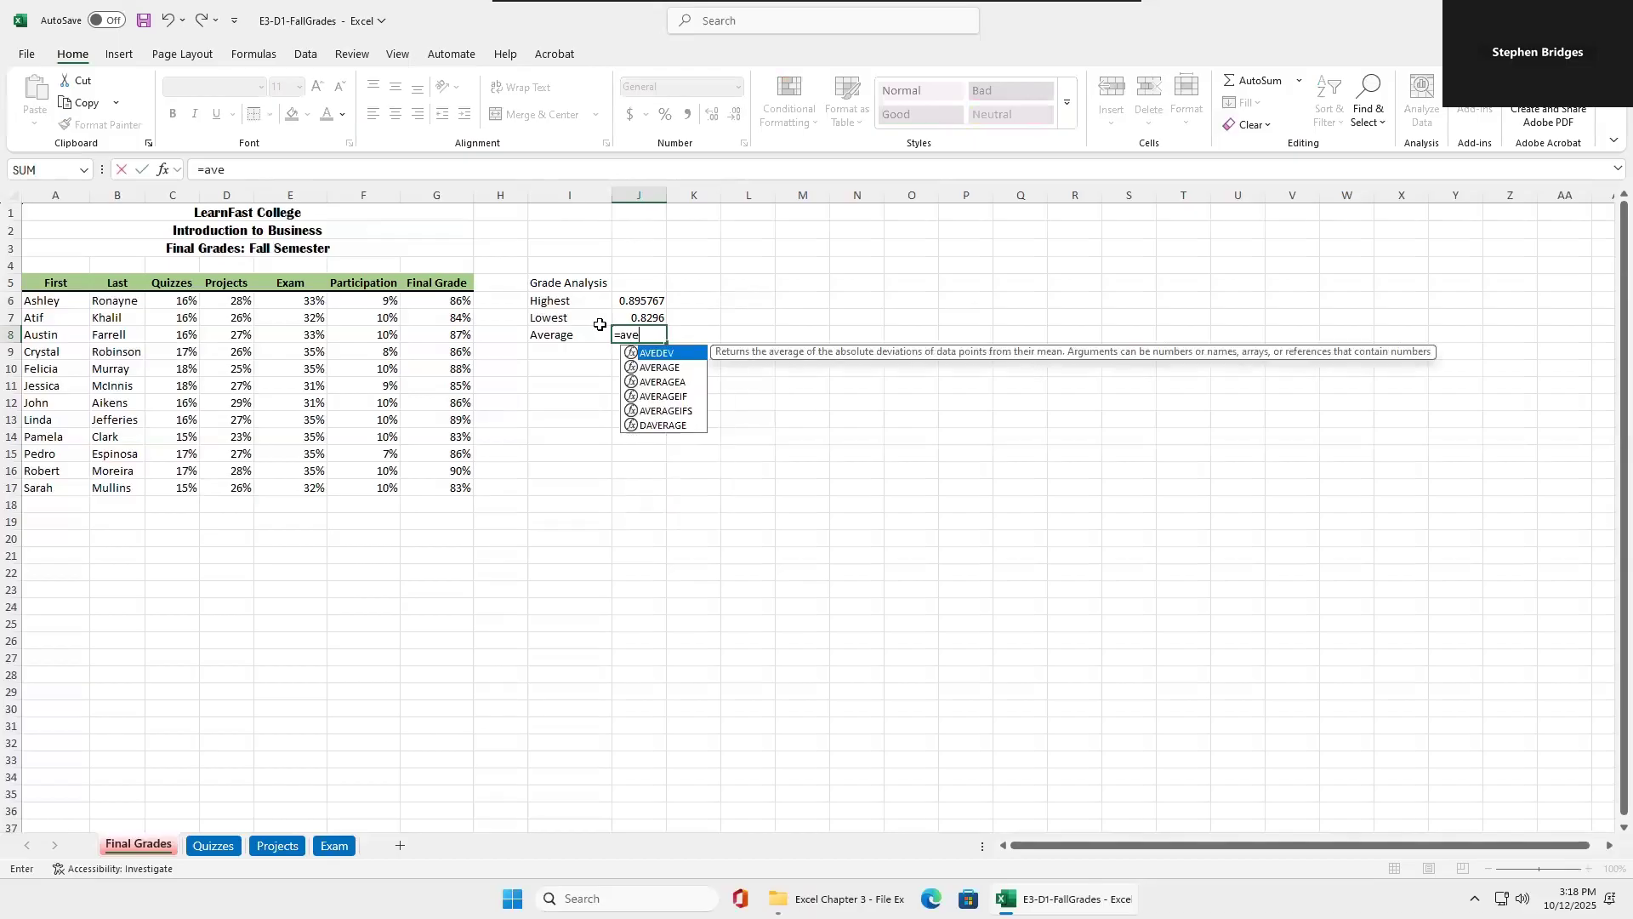
double_click(651, 369)
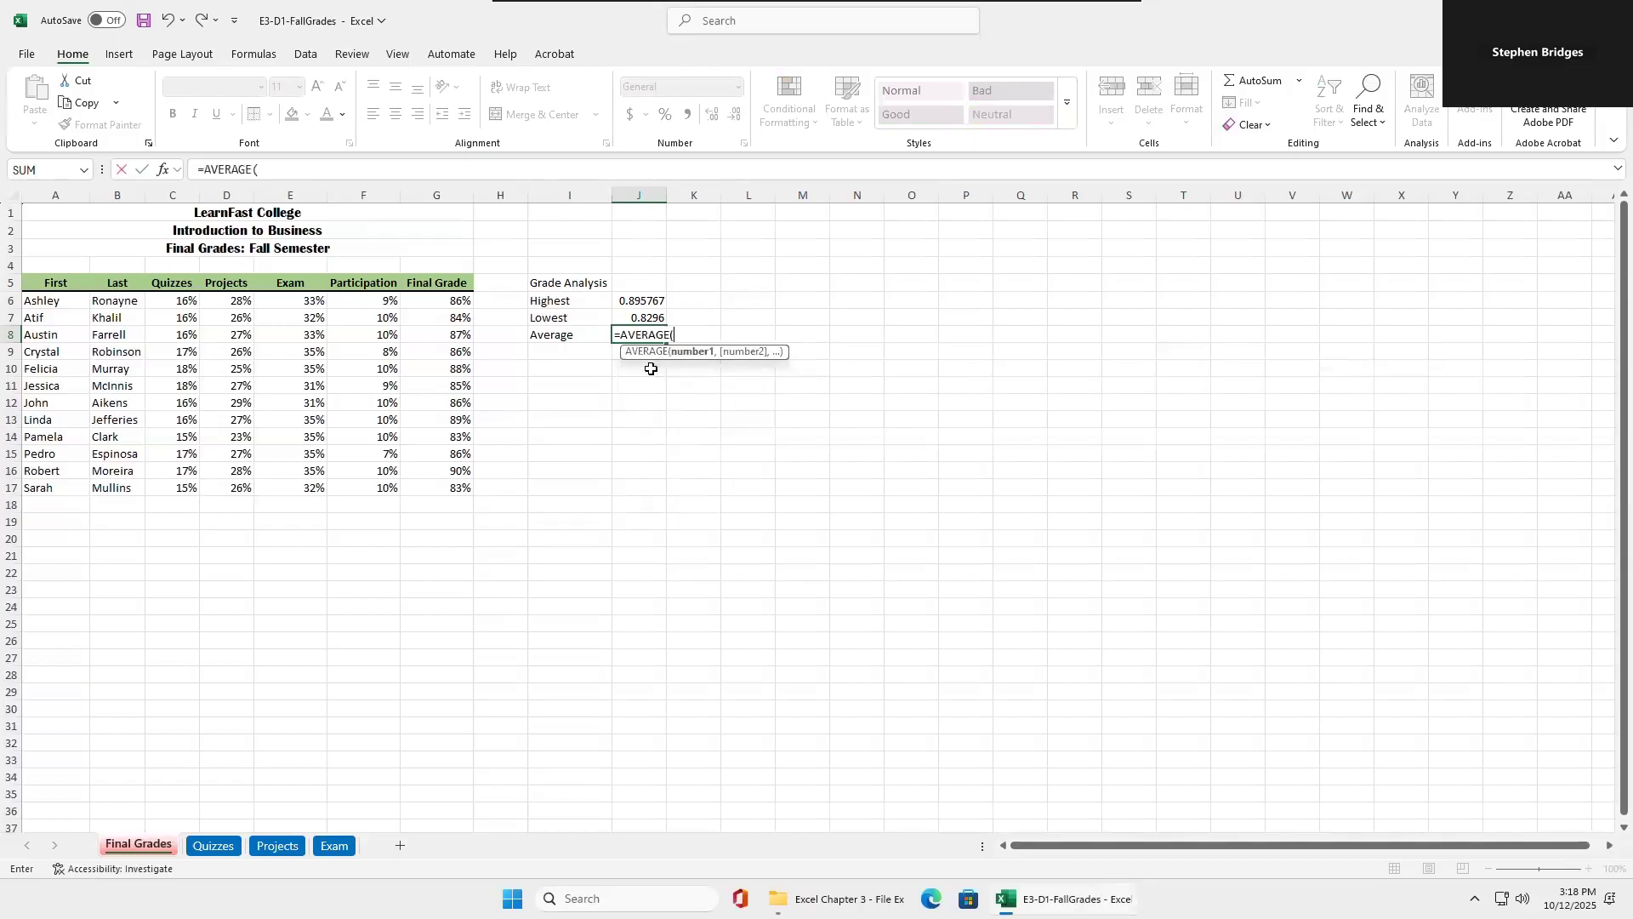
text(fin)
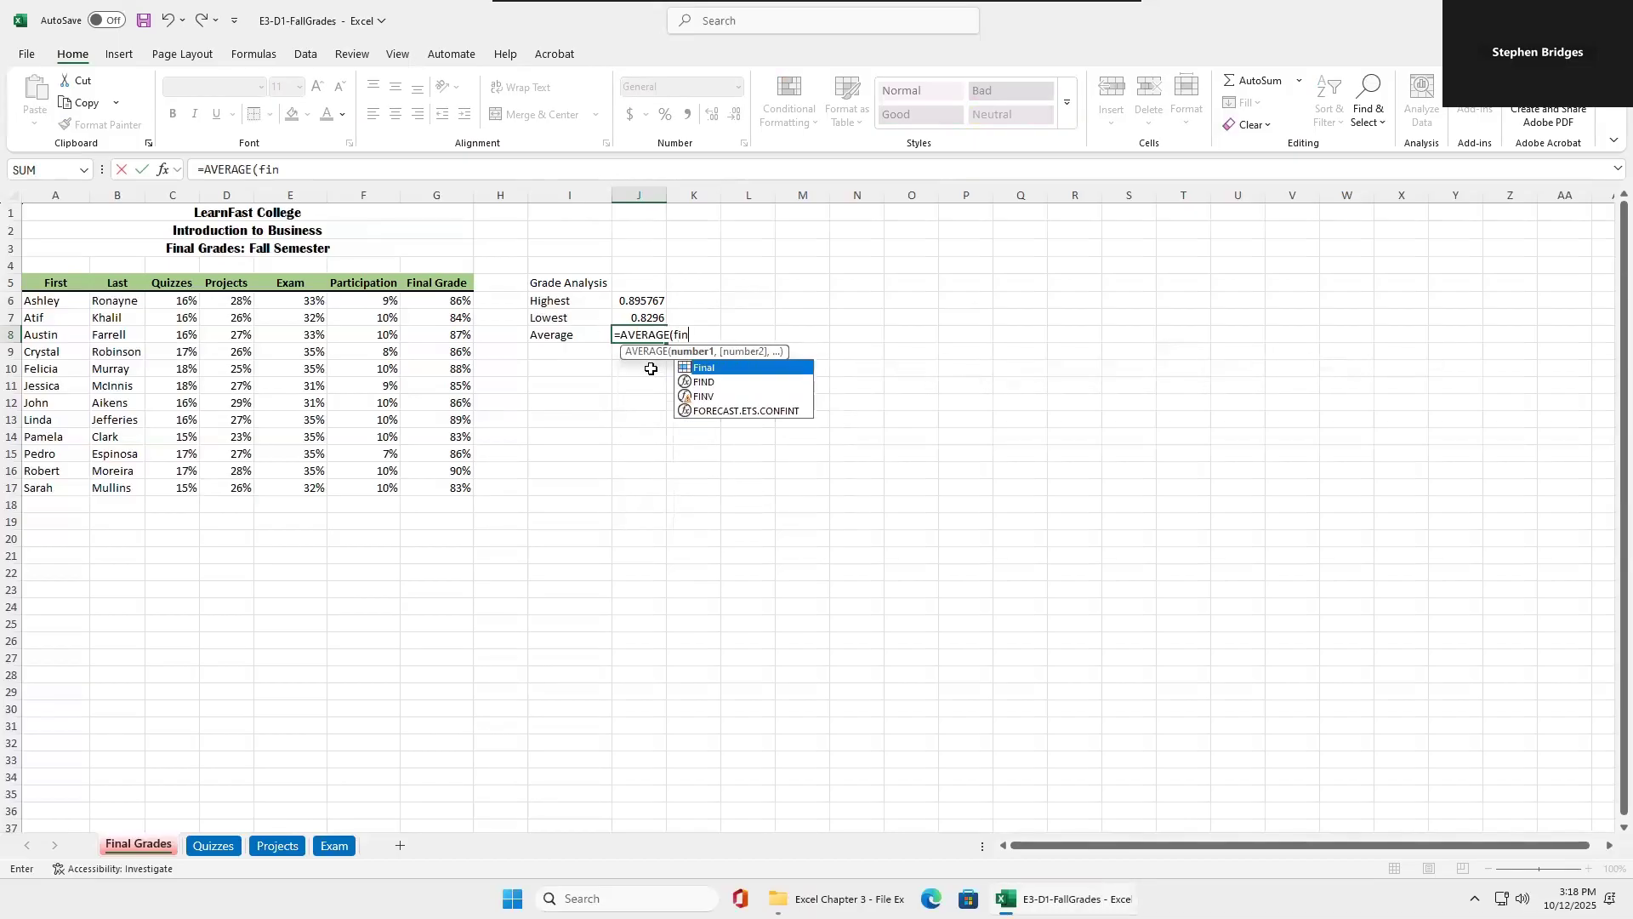
double_click(703, 367)
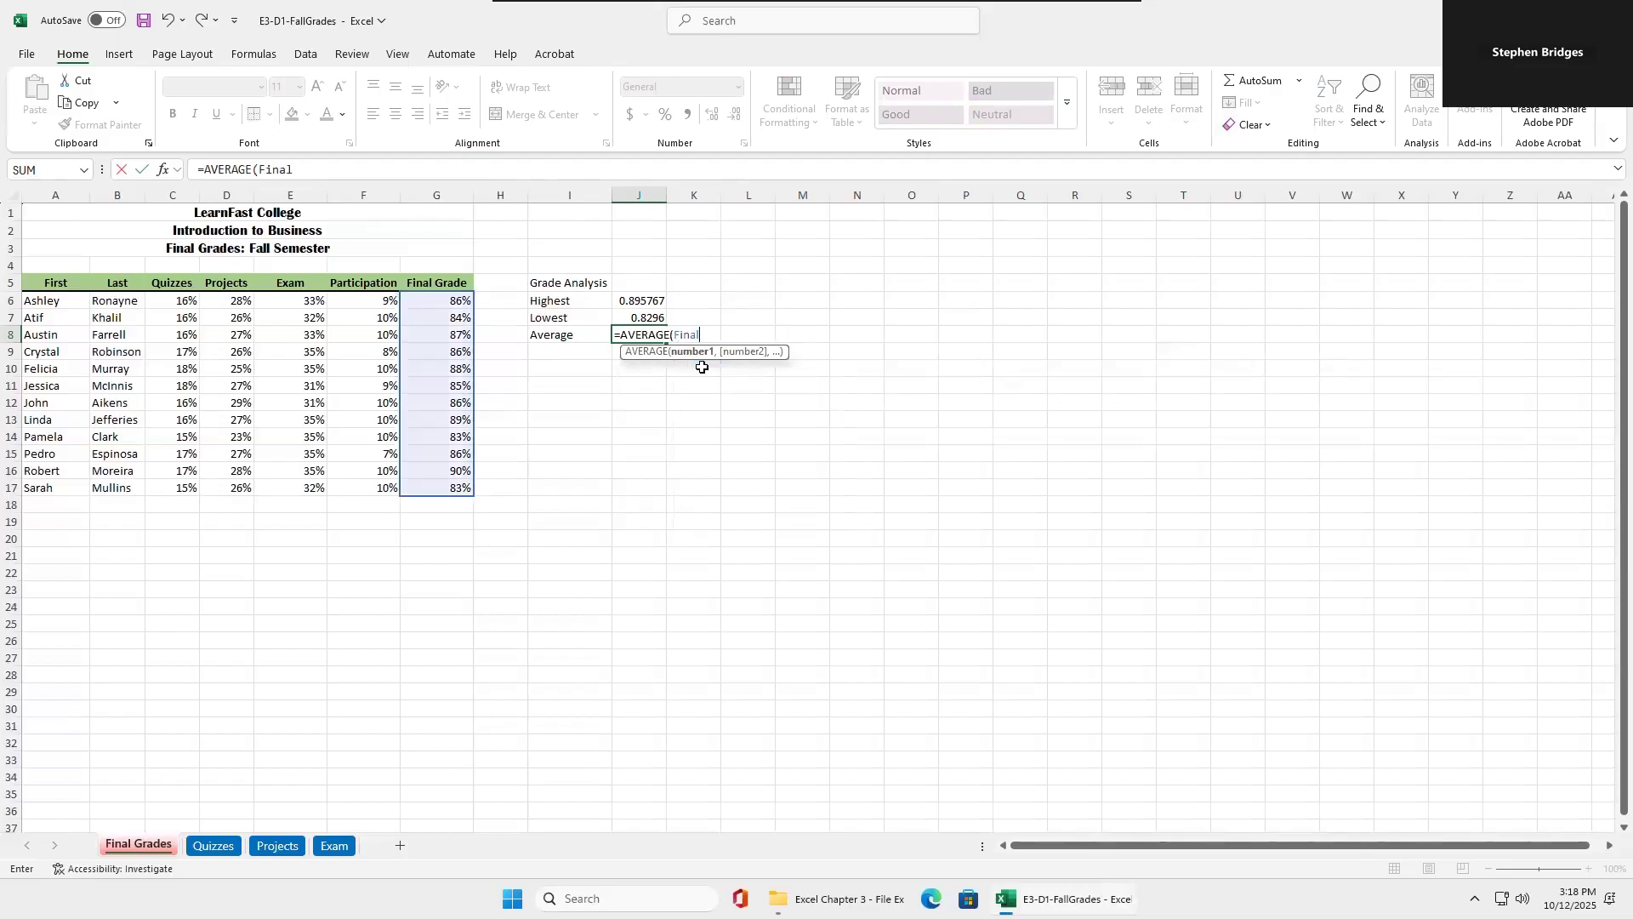
key(Return)
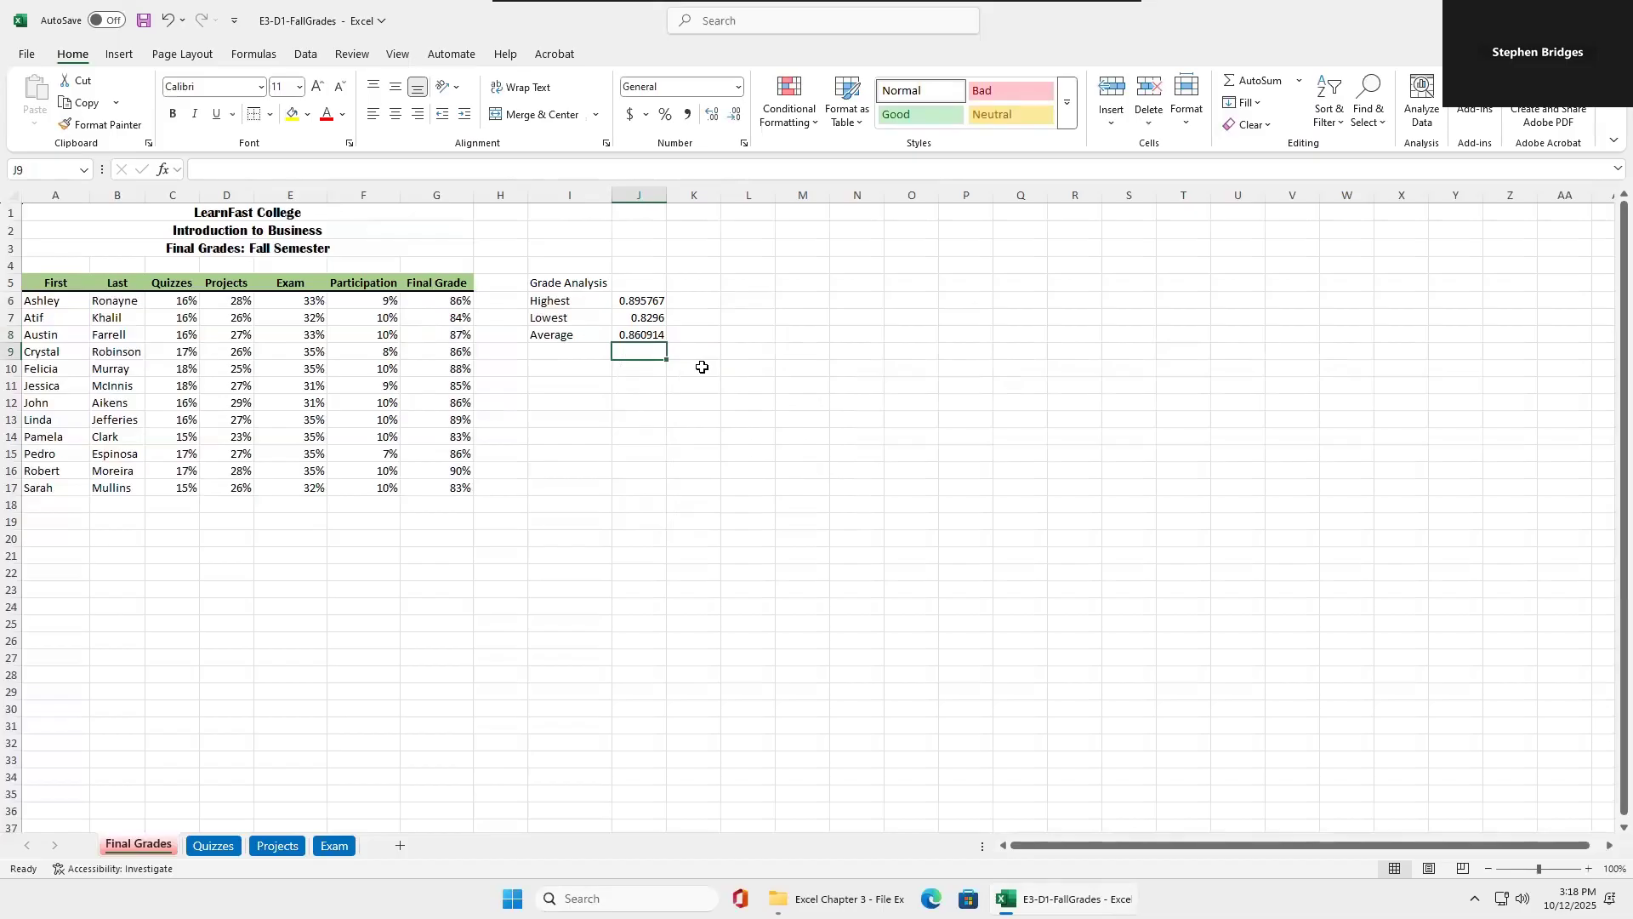
drag(636, 302, 638, 337)
click(666, 114)
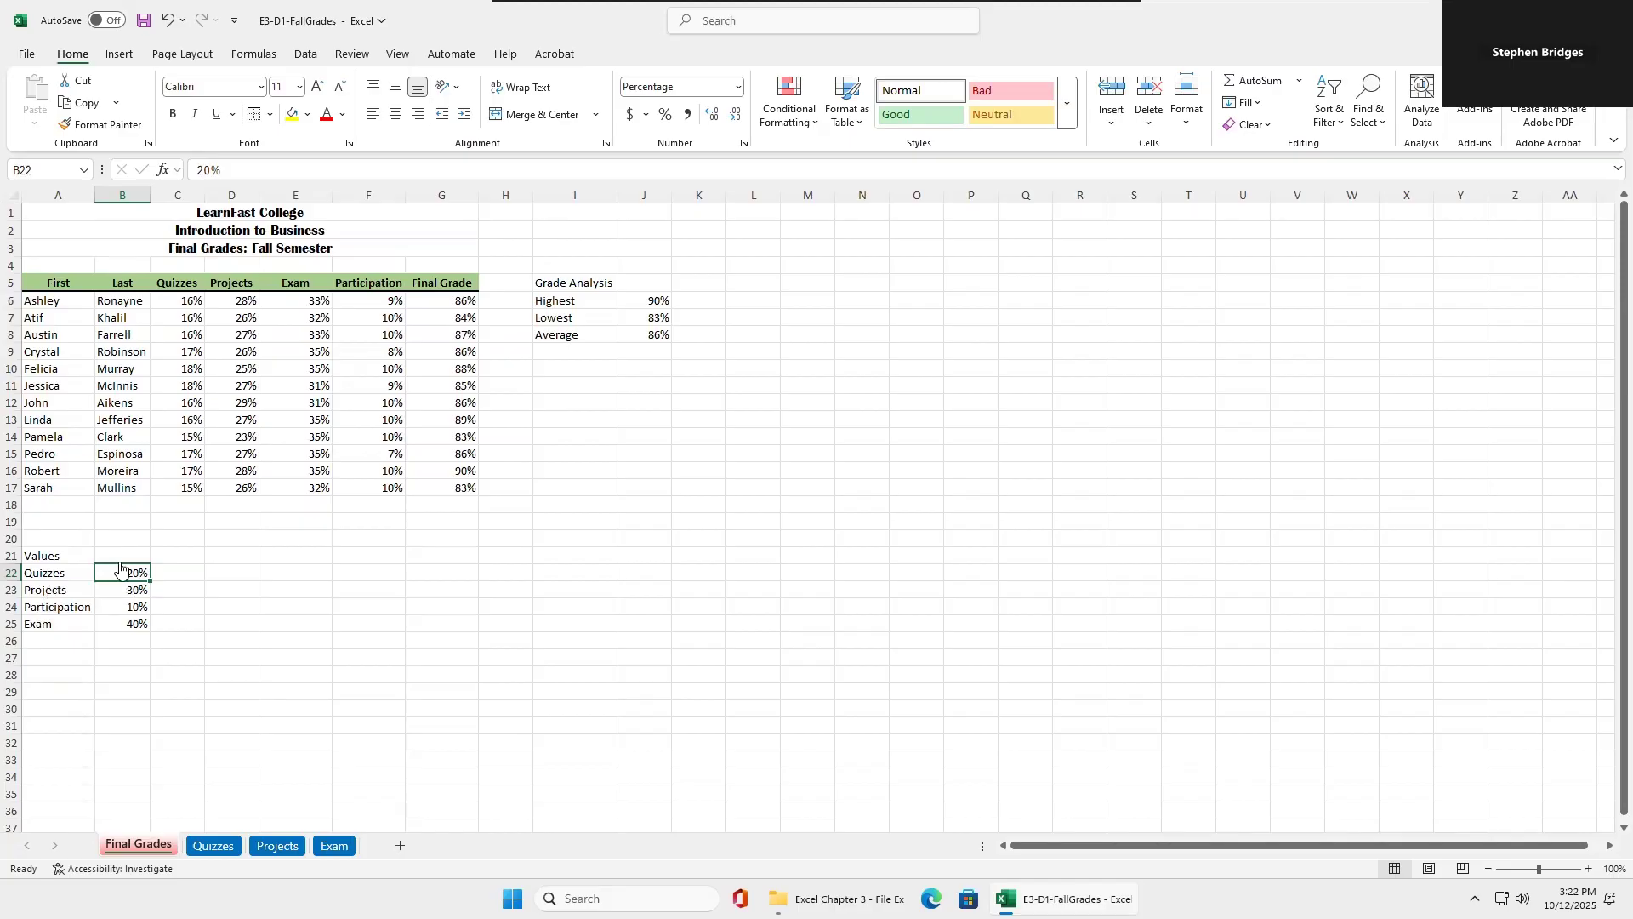
Define the workbook-scoped name Quizzes for the quiz weight in cell B22 of the Final Grades sheet.
click(456, 302)
drag(455, 444, 457, 489)
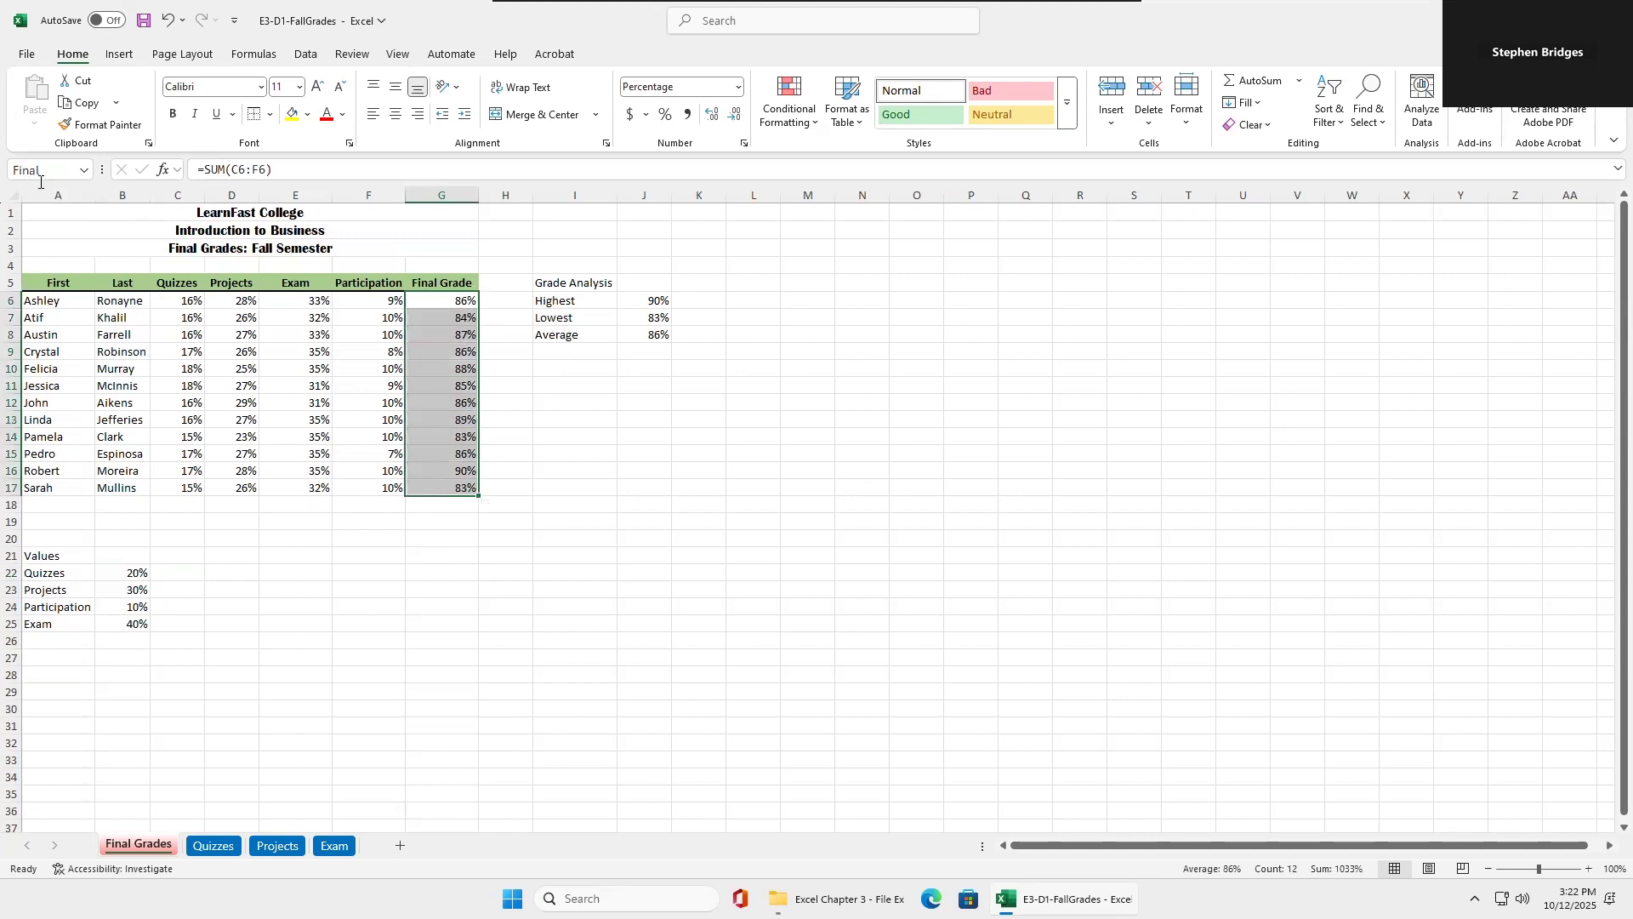
click(134, 573)
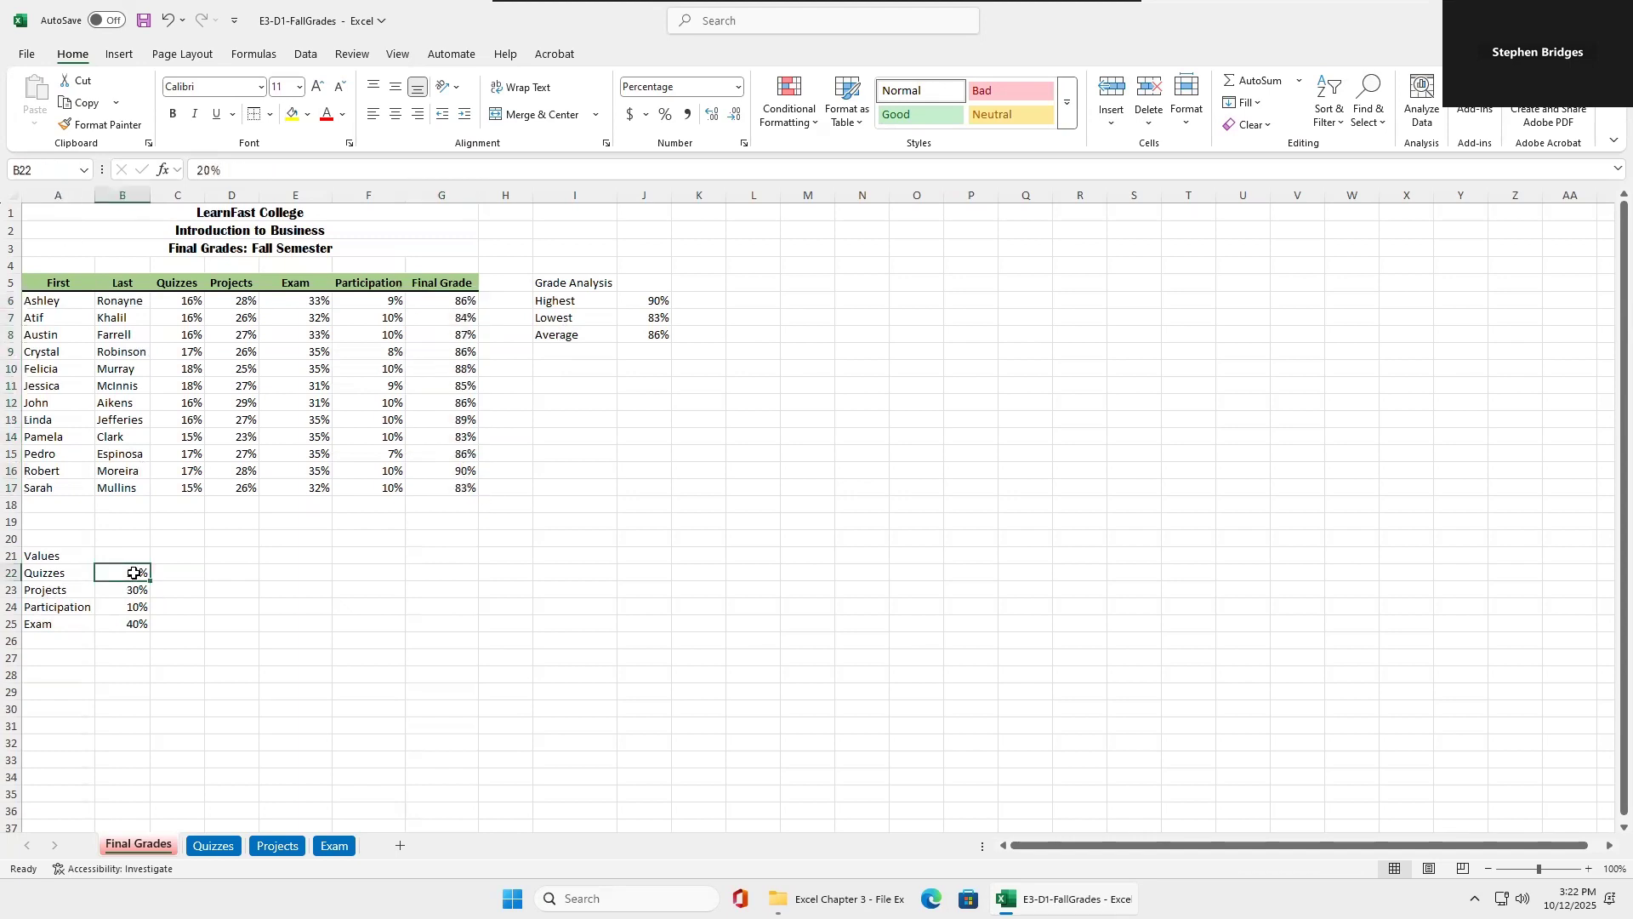
click(255, 54)
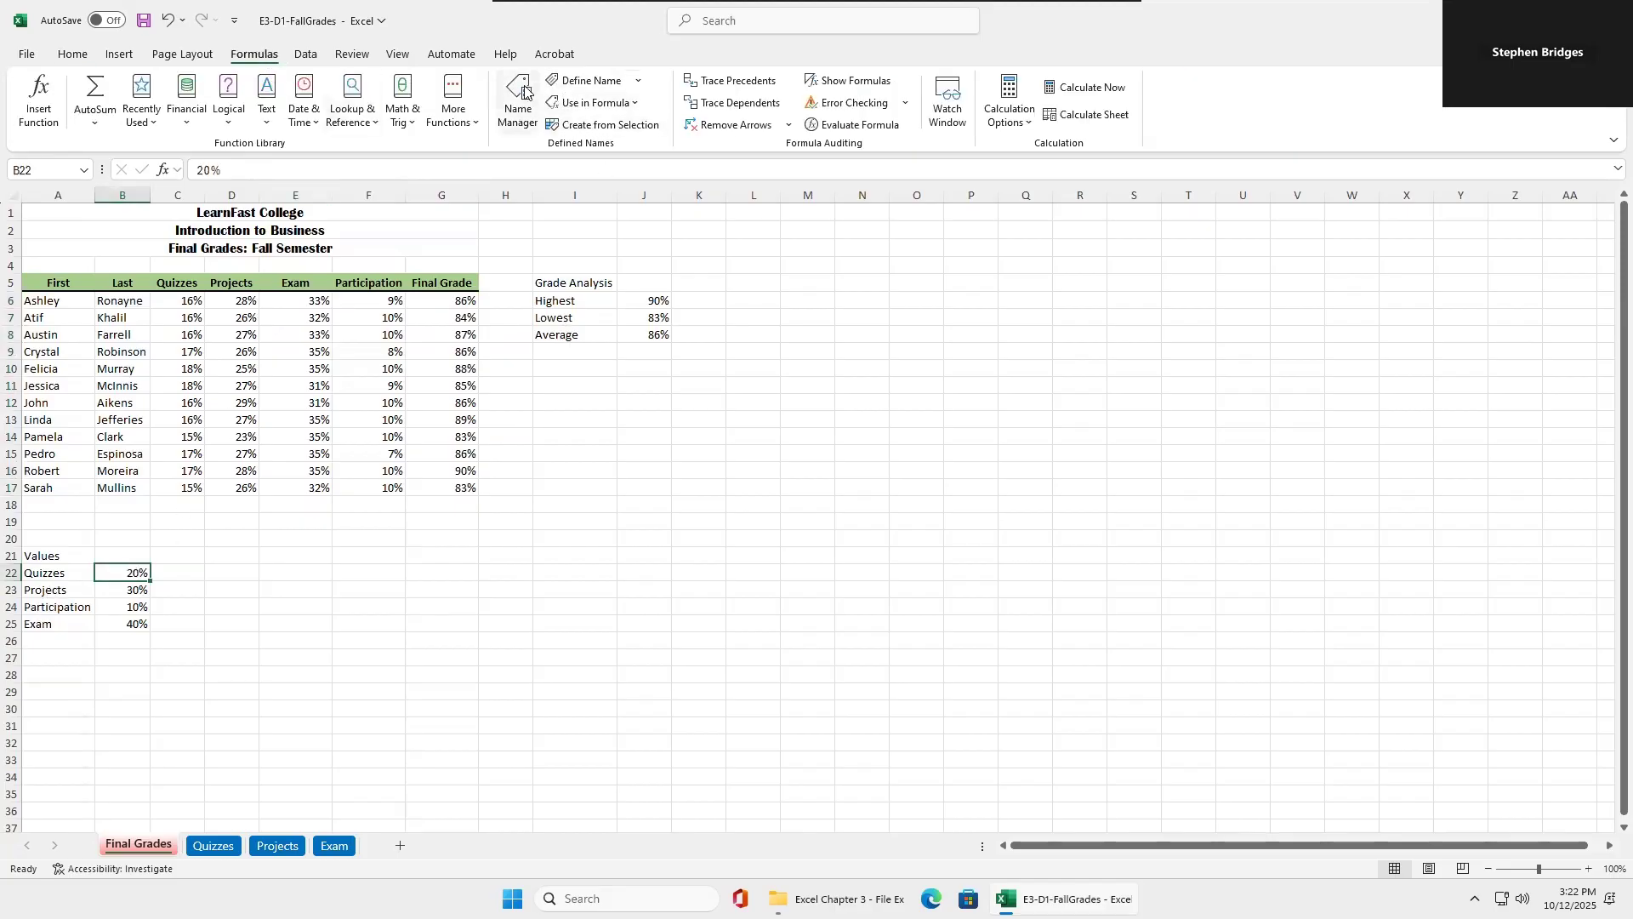
click(592, 80)
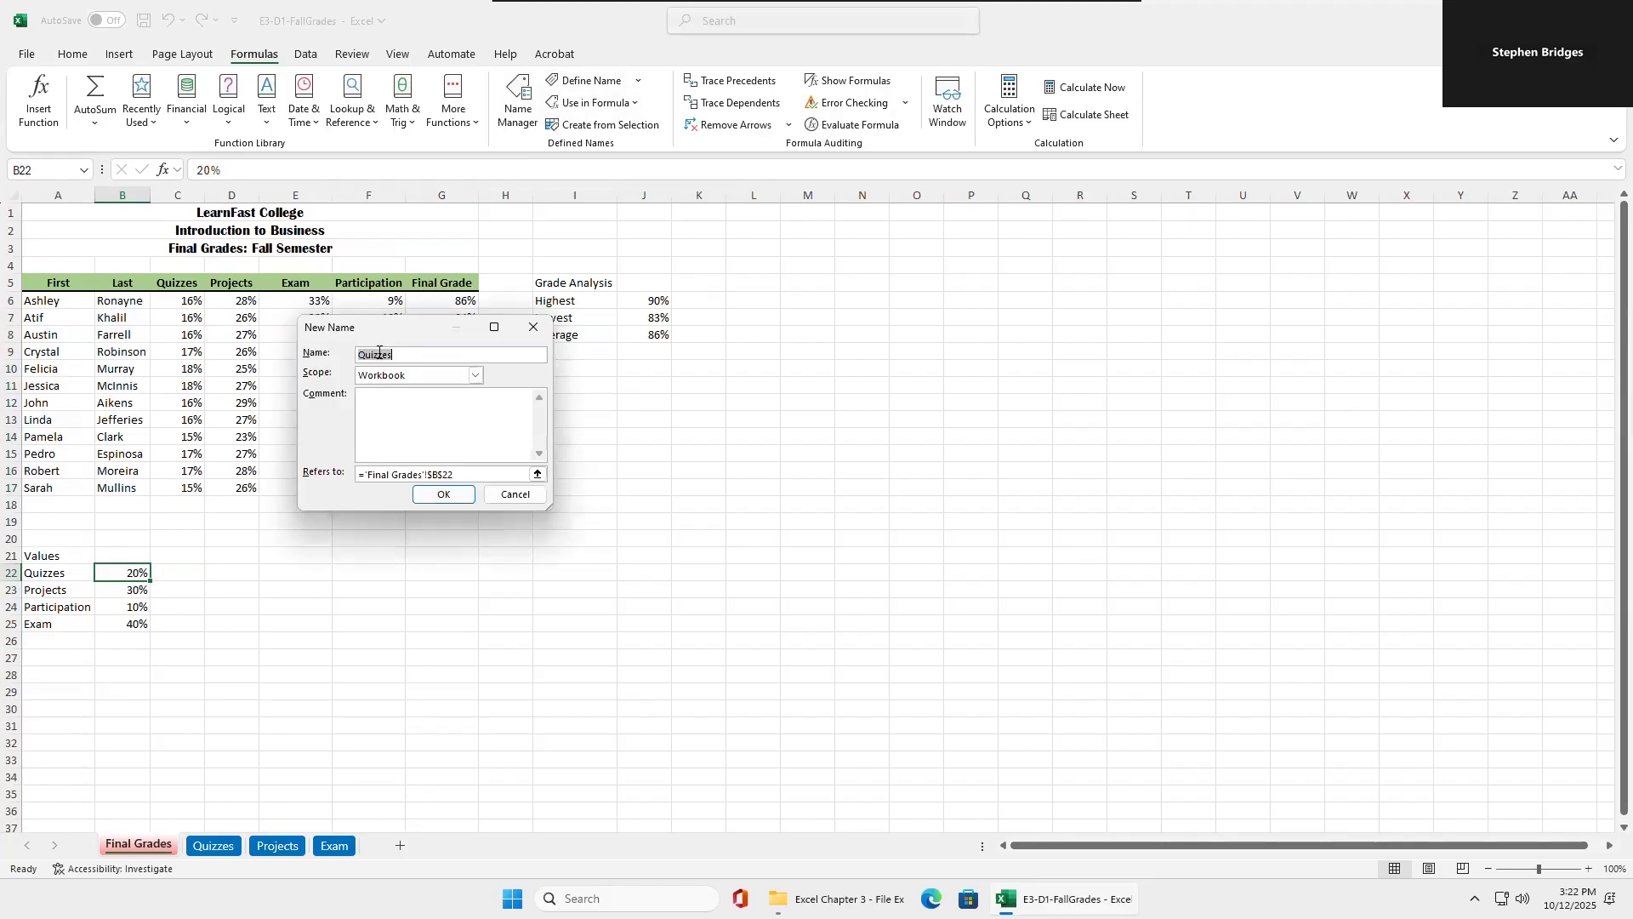
click(444, 495)
Define the name Projects for cell B23 and the name Participation for cell B24.
click(129, 593)
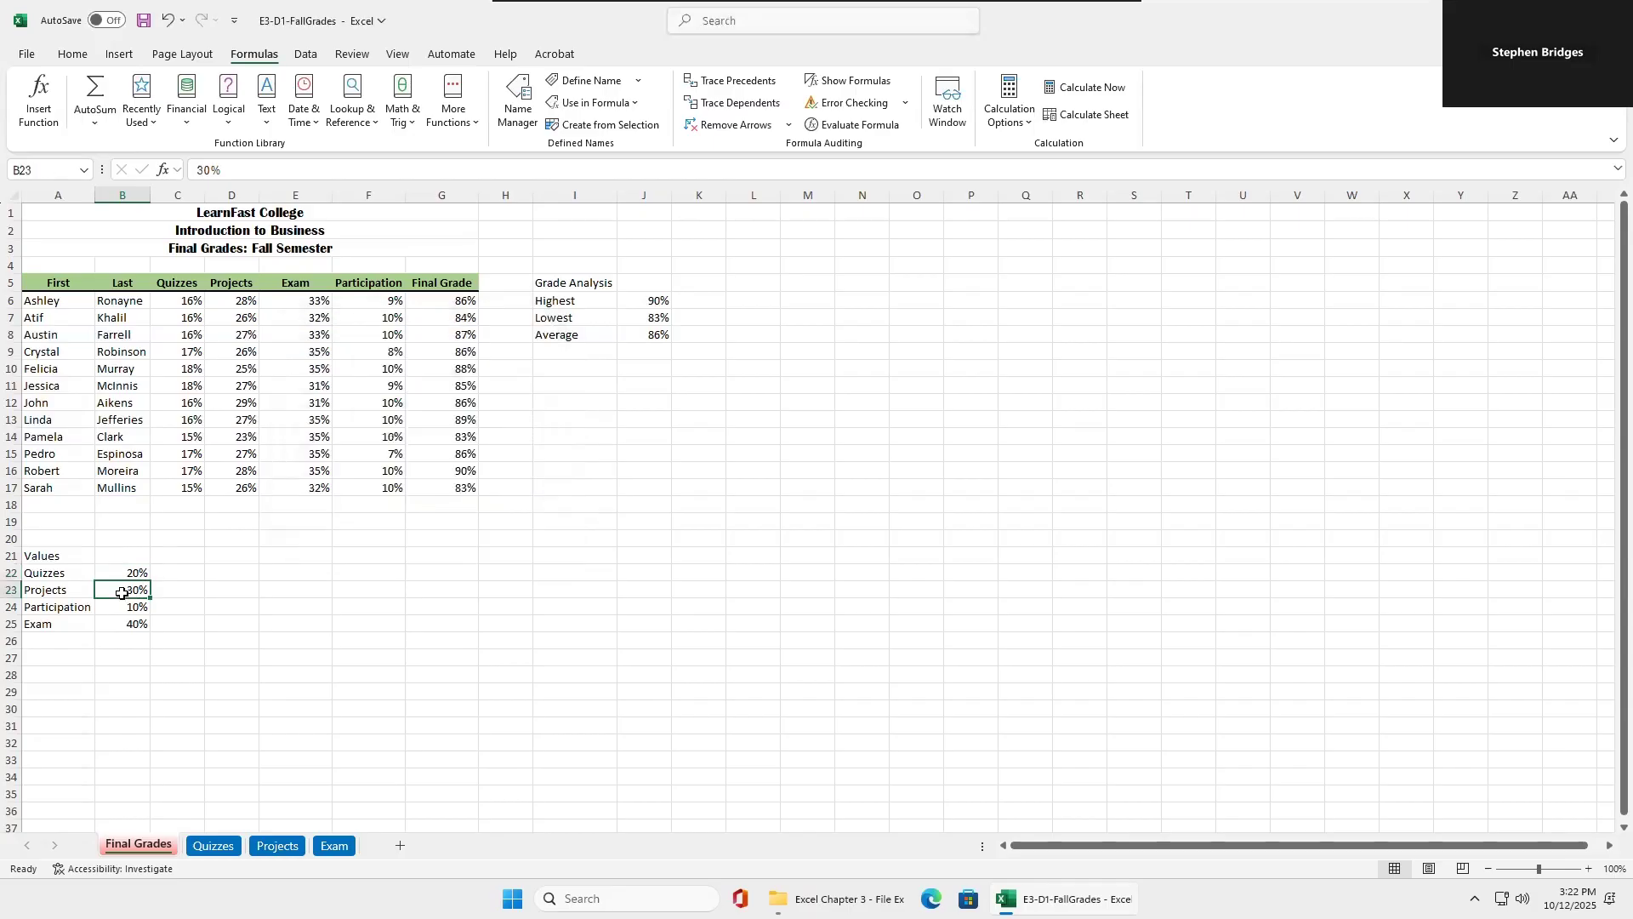
click(595, 83)
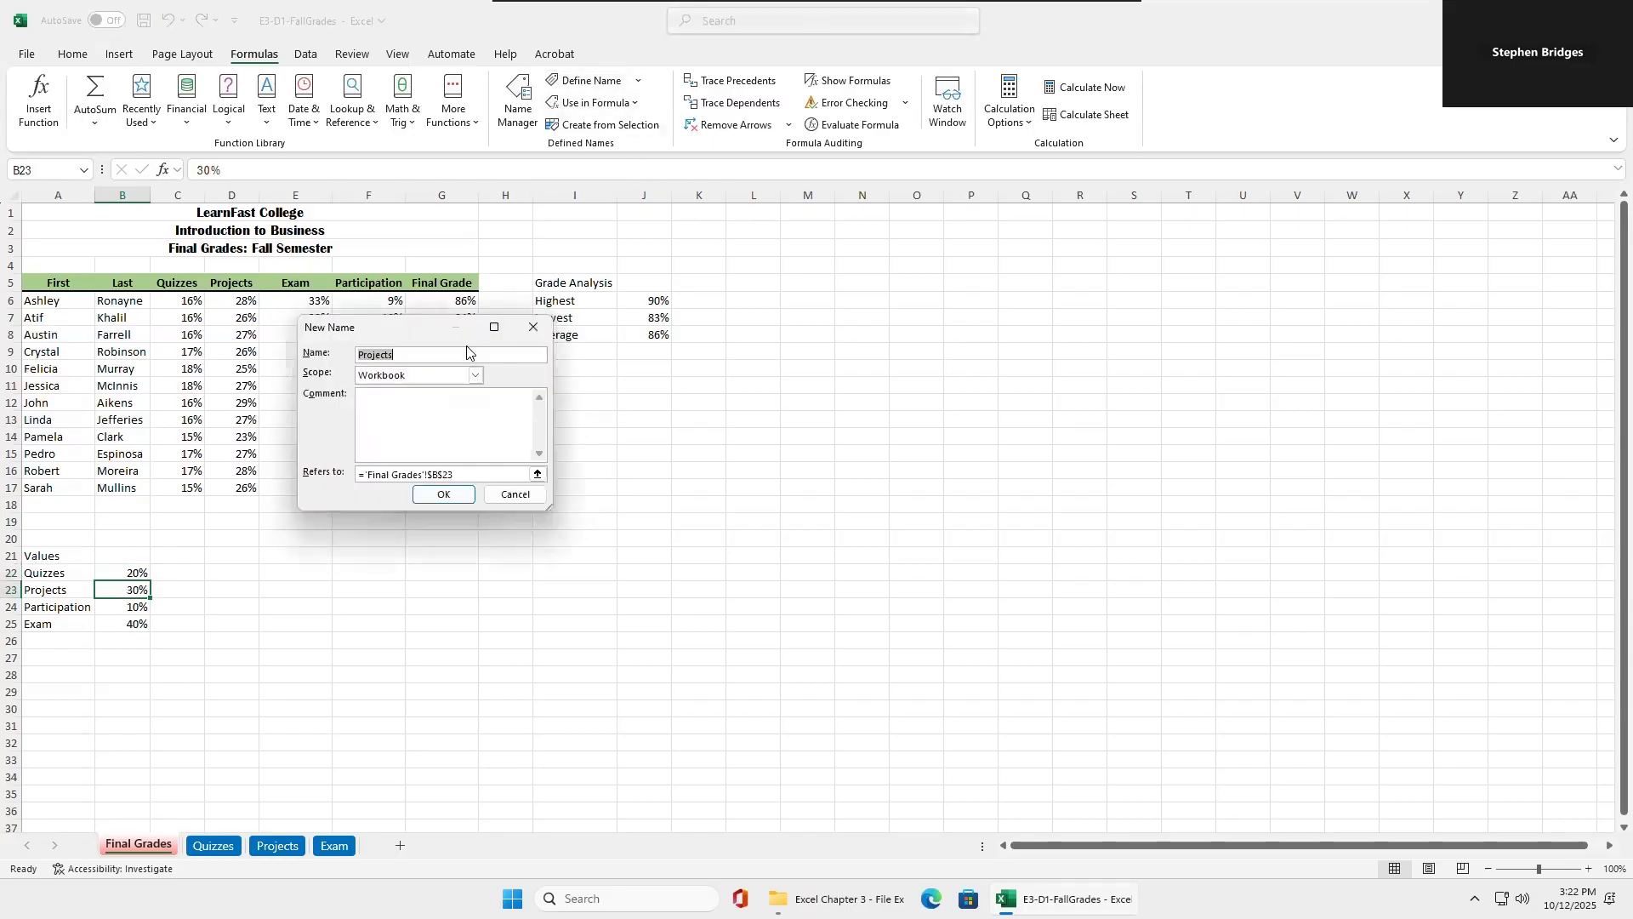
click(436, 500)
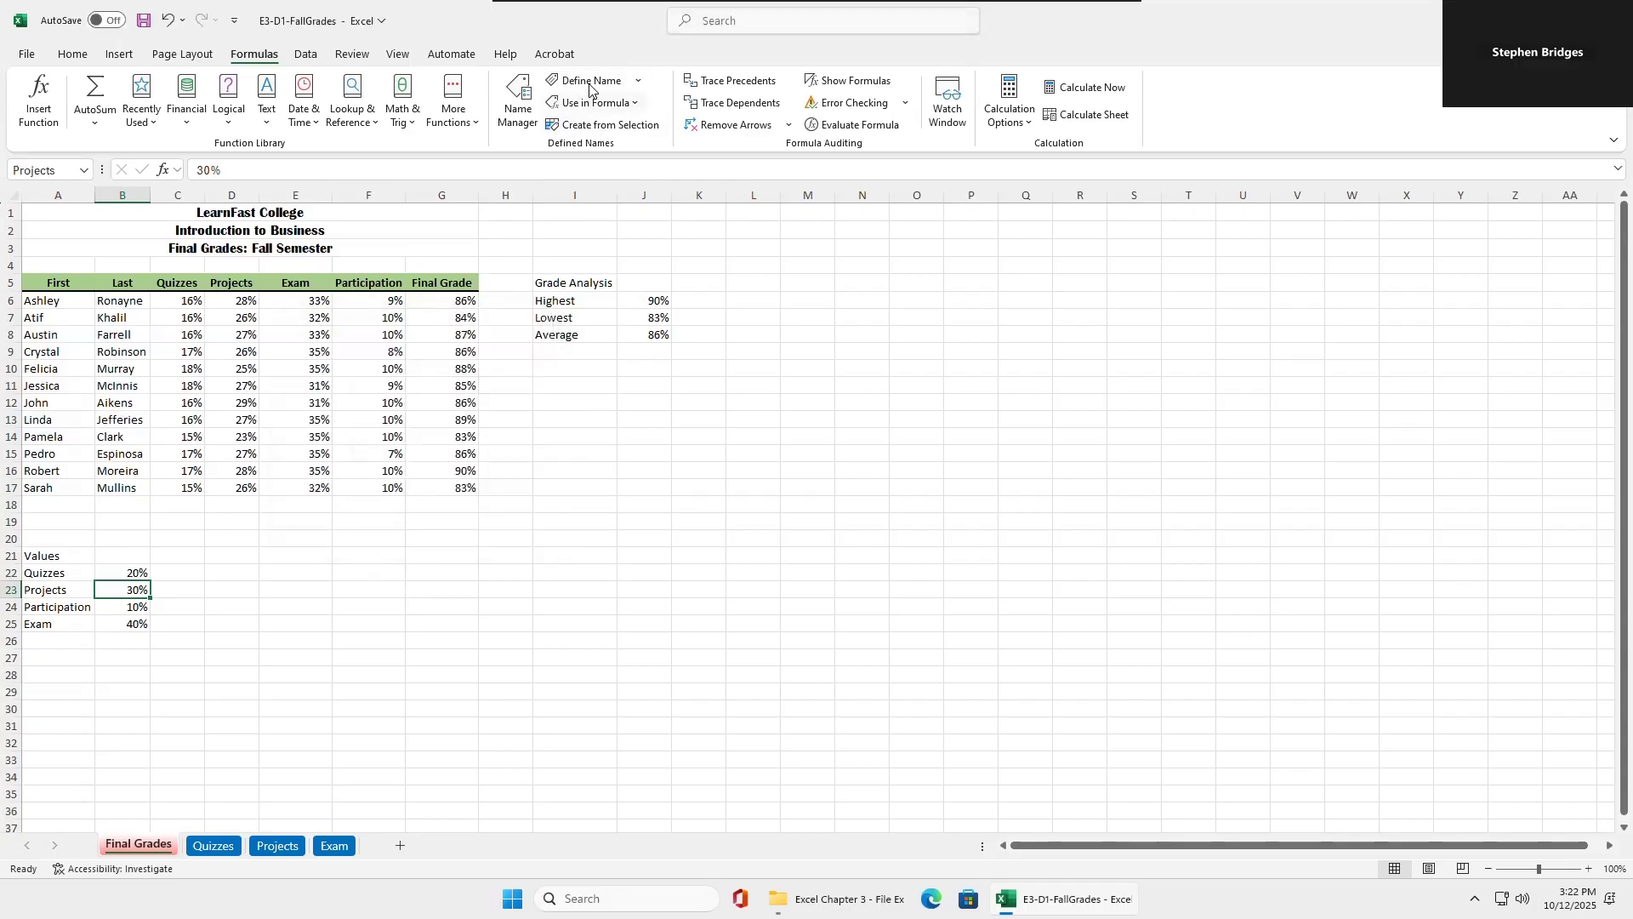
click(139, 606)
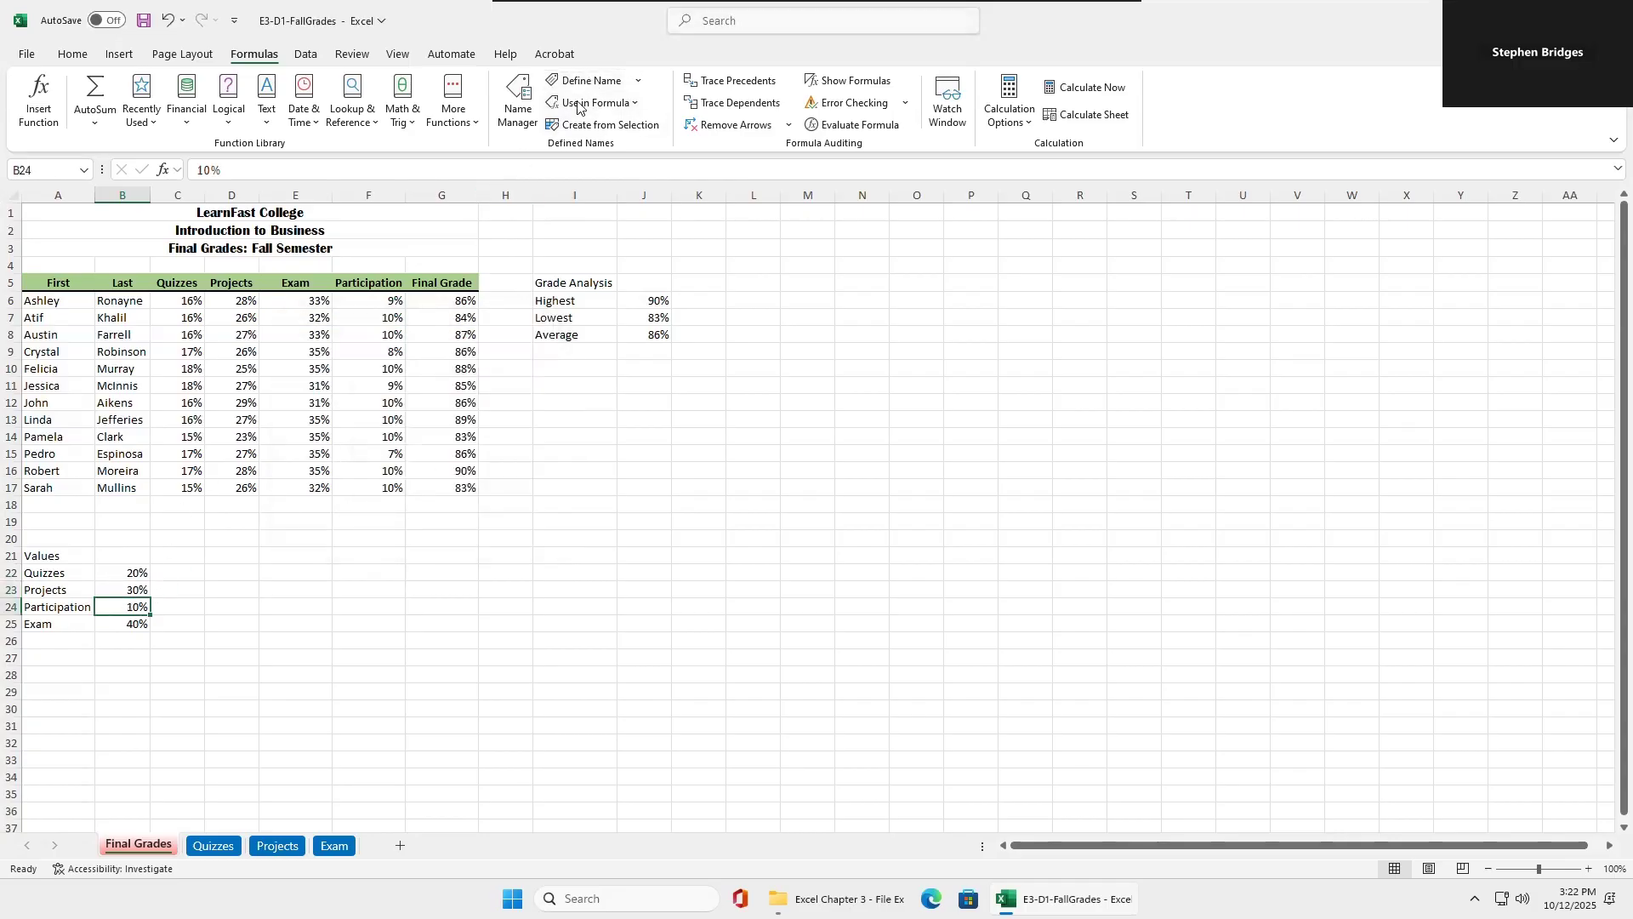
click(596, 80)
click(442, 494)
Define the name Exam for cell B25 and review the workbook's list of defined names.
click(130, 624)
click(596, 81)
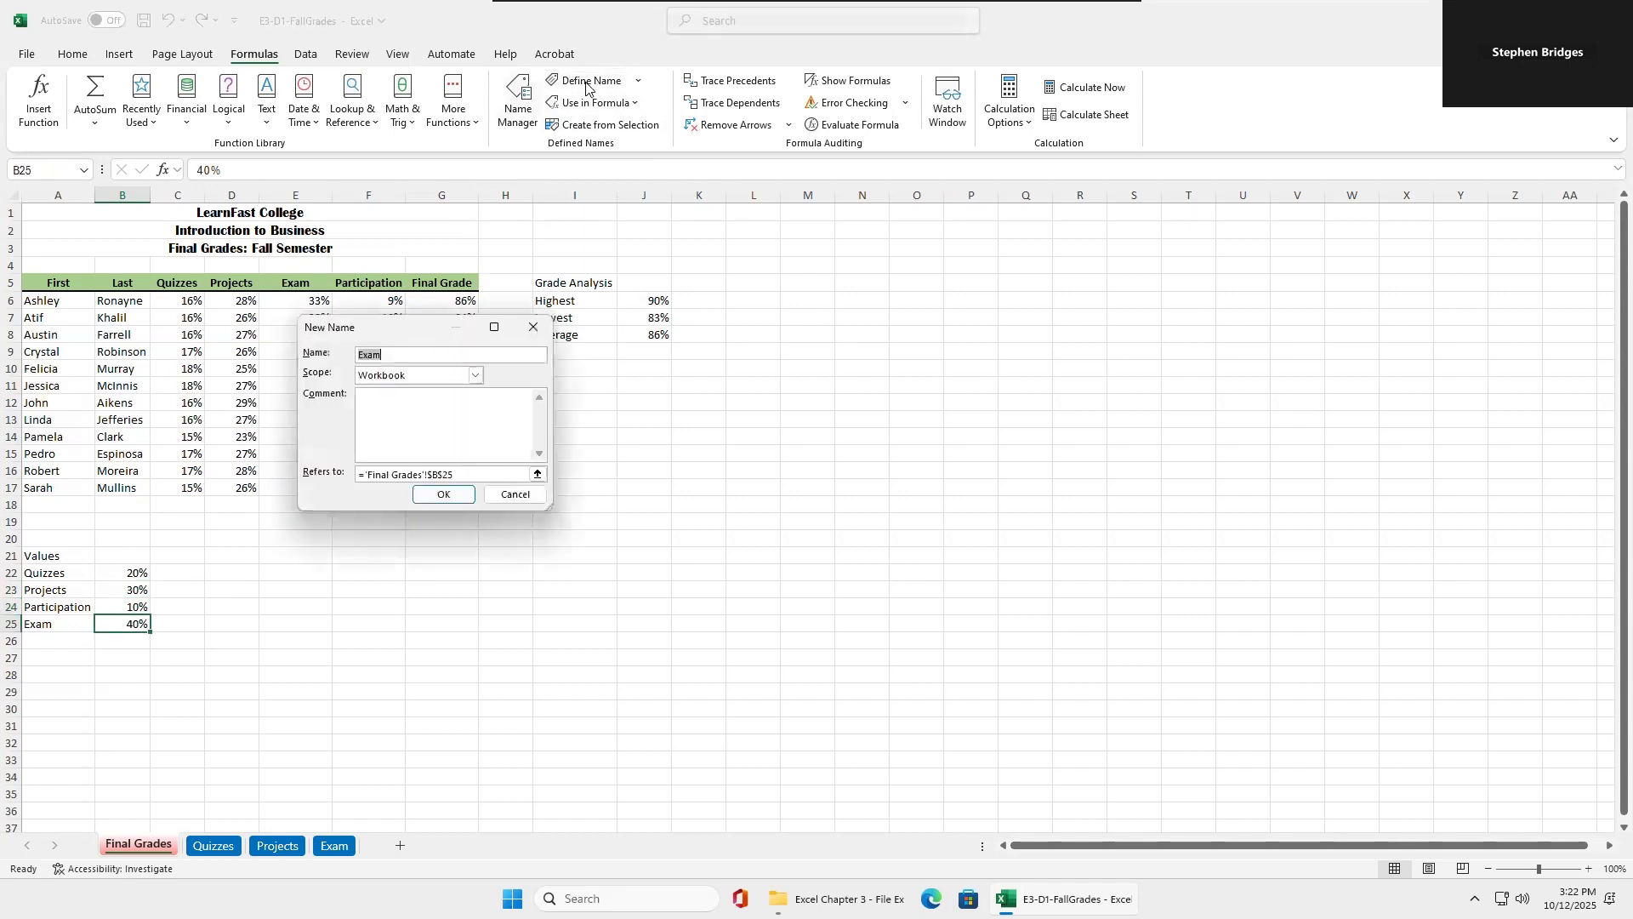
click(441, 492)
click(518, 102)
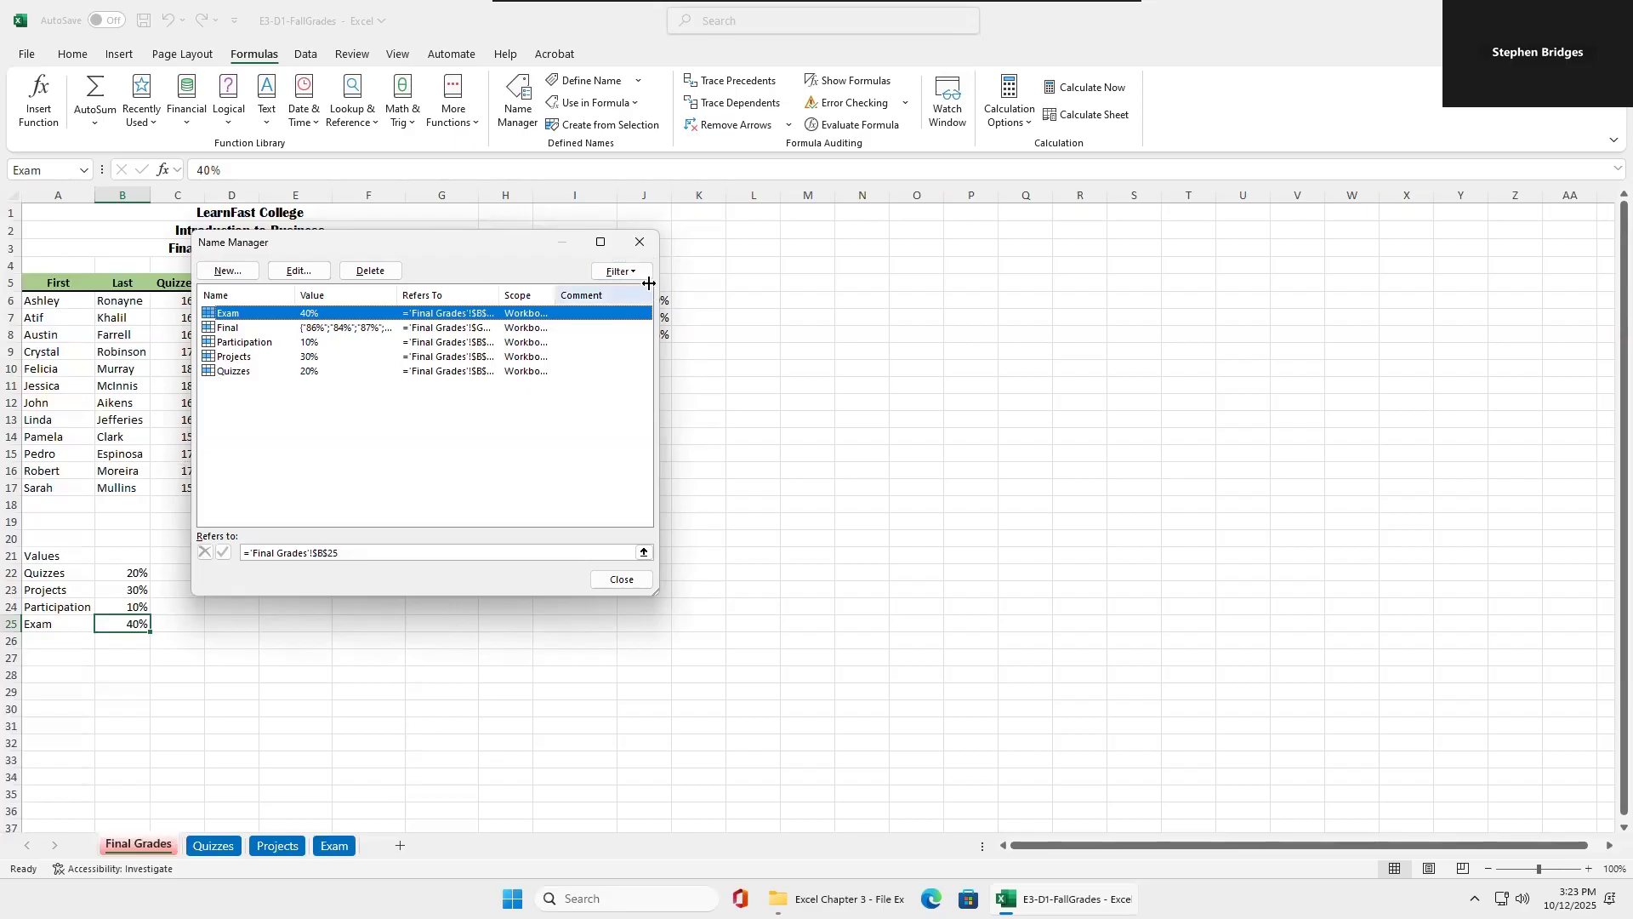
click(644, 244)
Enter the formula =Quizzes in J5 under the Quiz % heading on the Quizzes sheet.
click(219, 846)
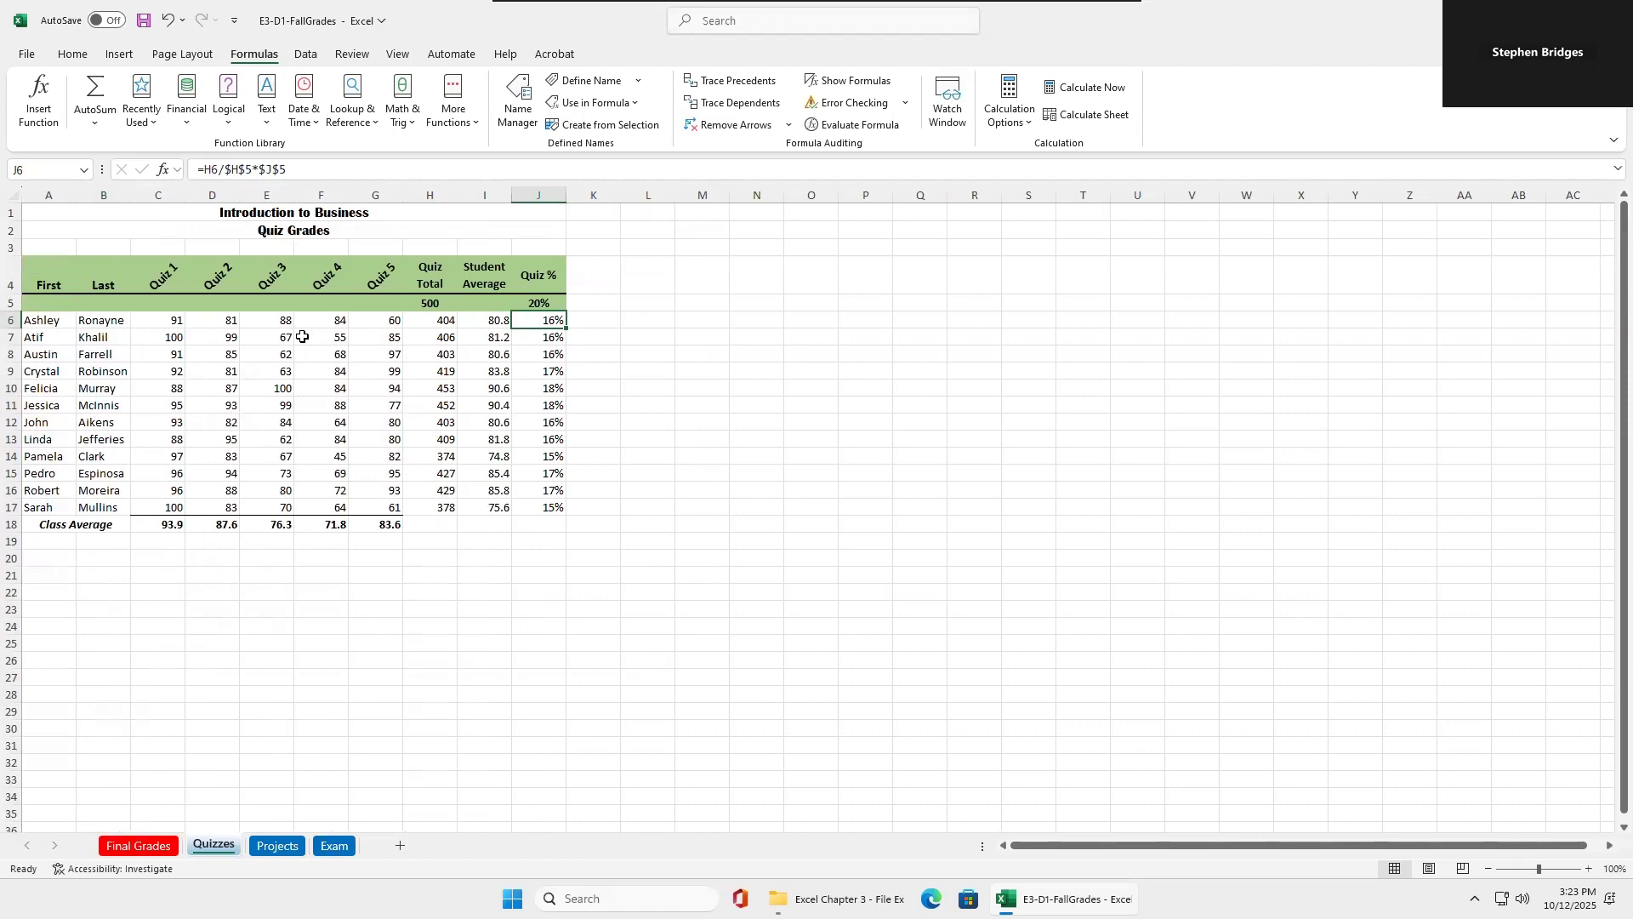
click(542, 303)
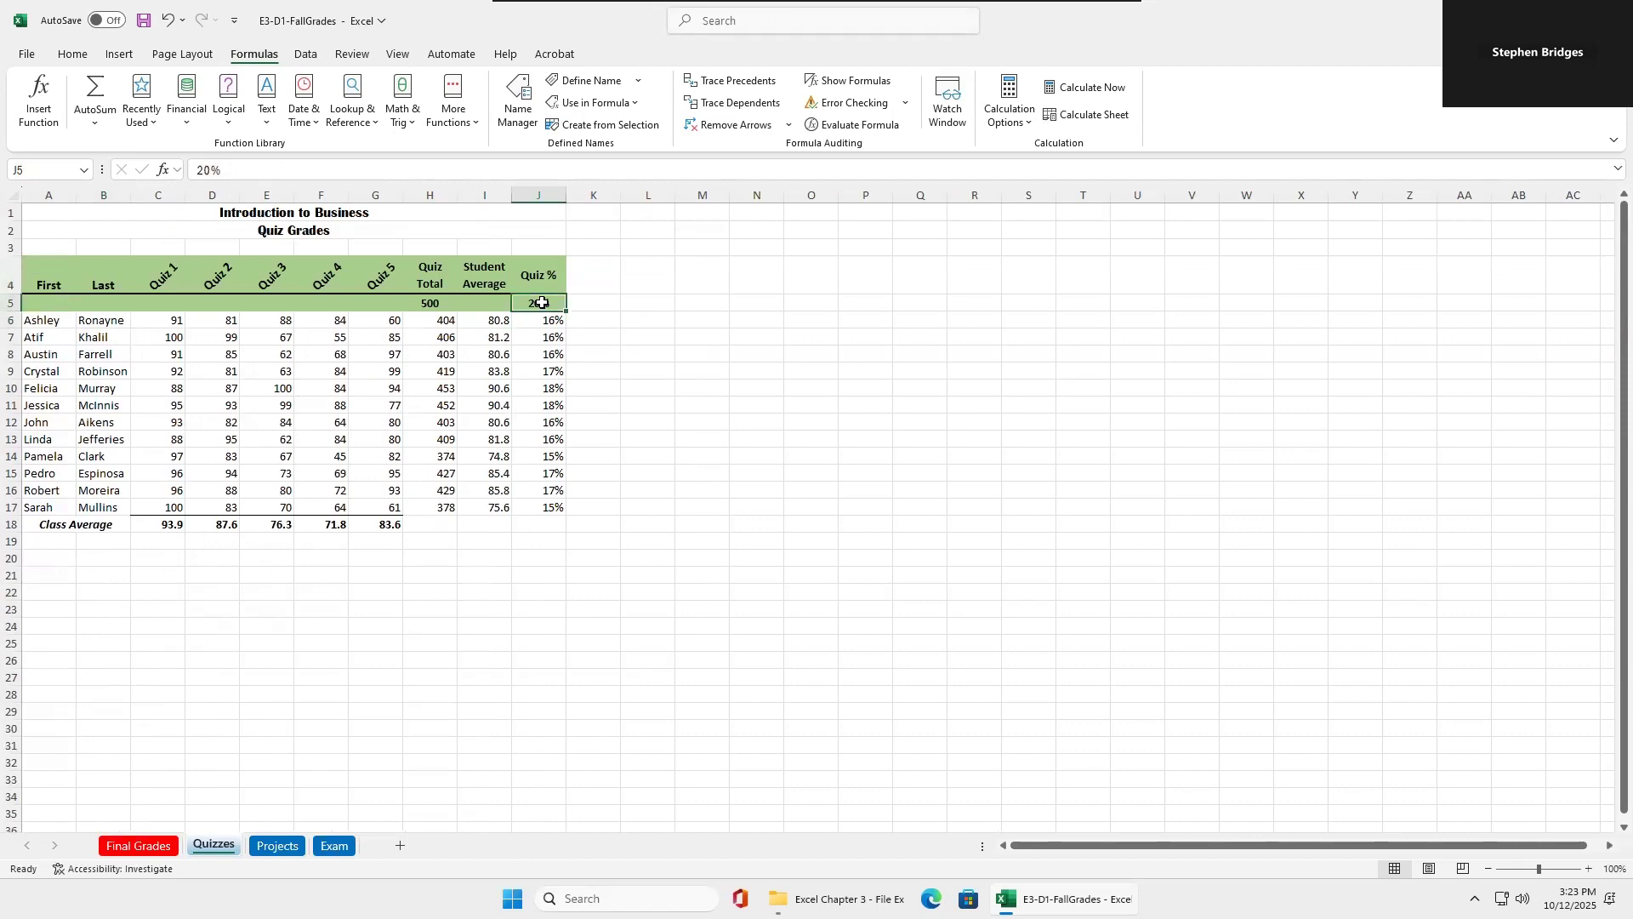
text(=qui)
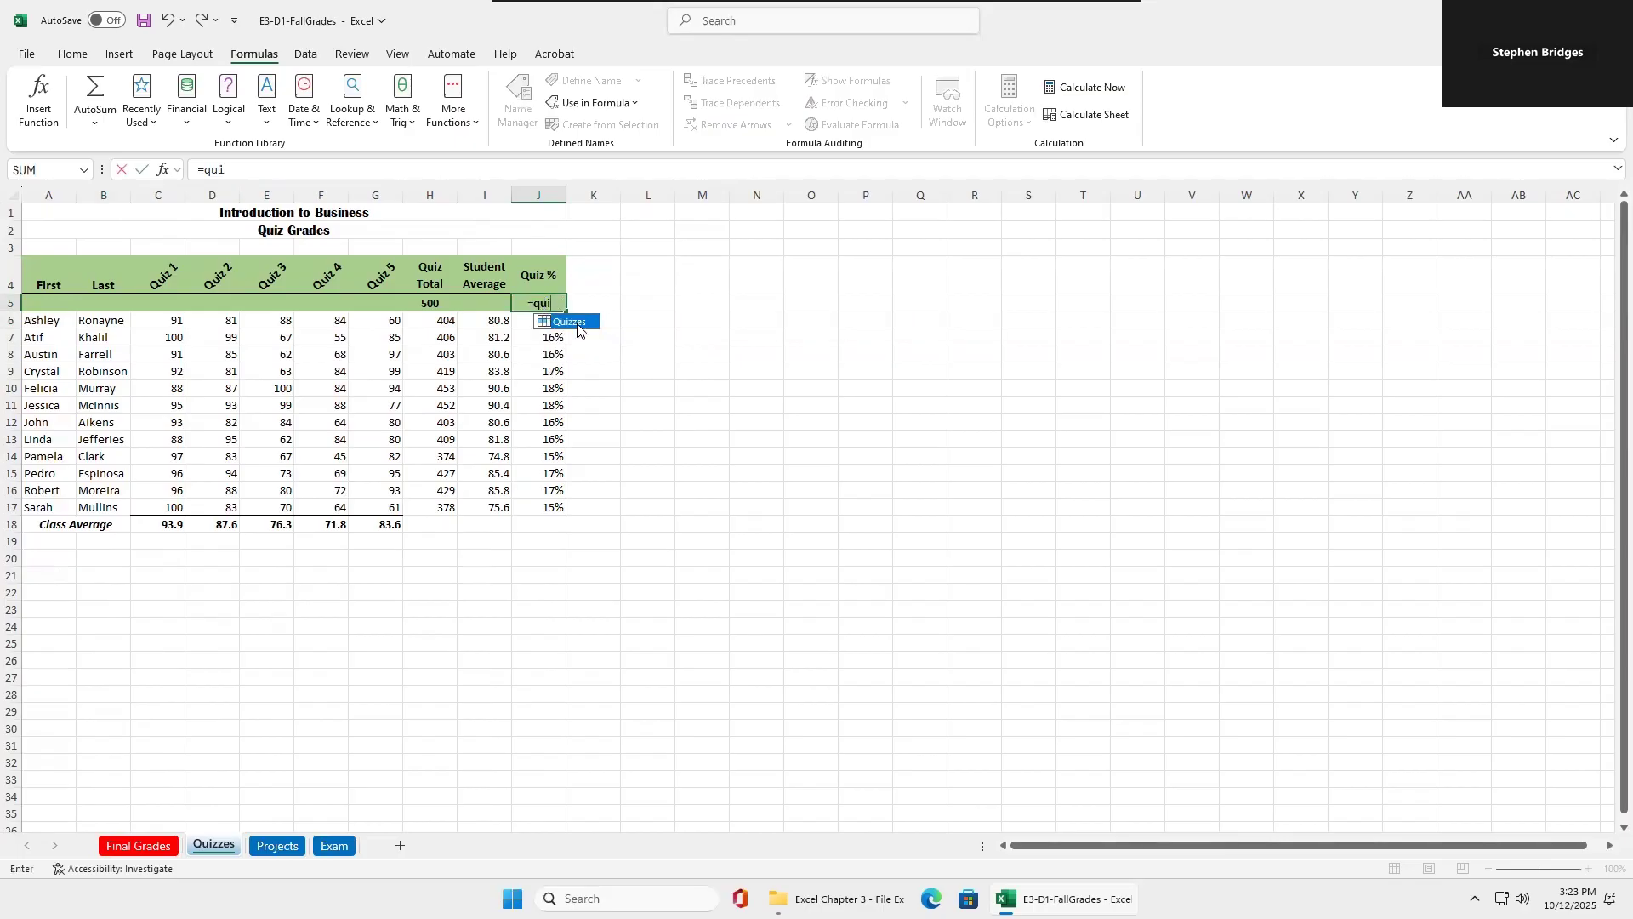
double_click(576, 321)
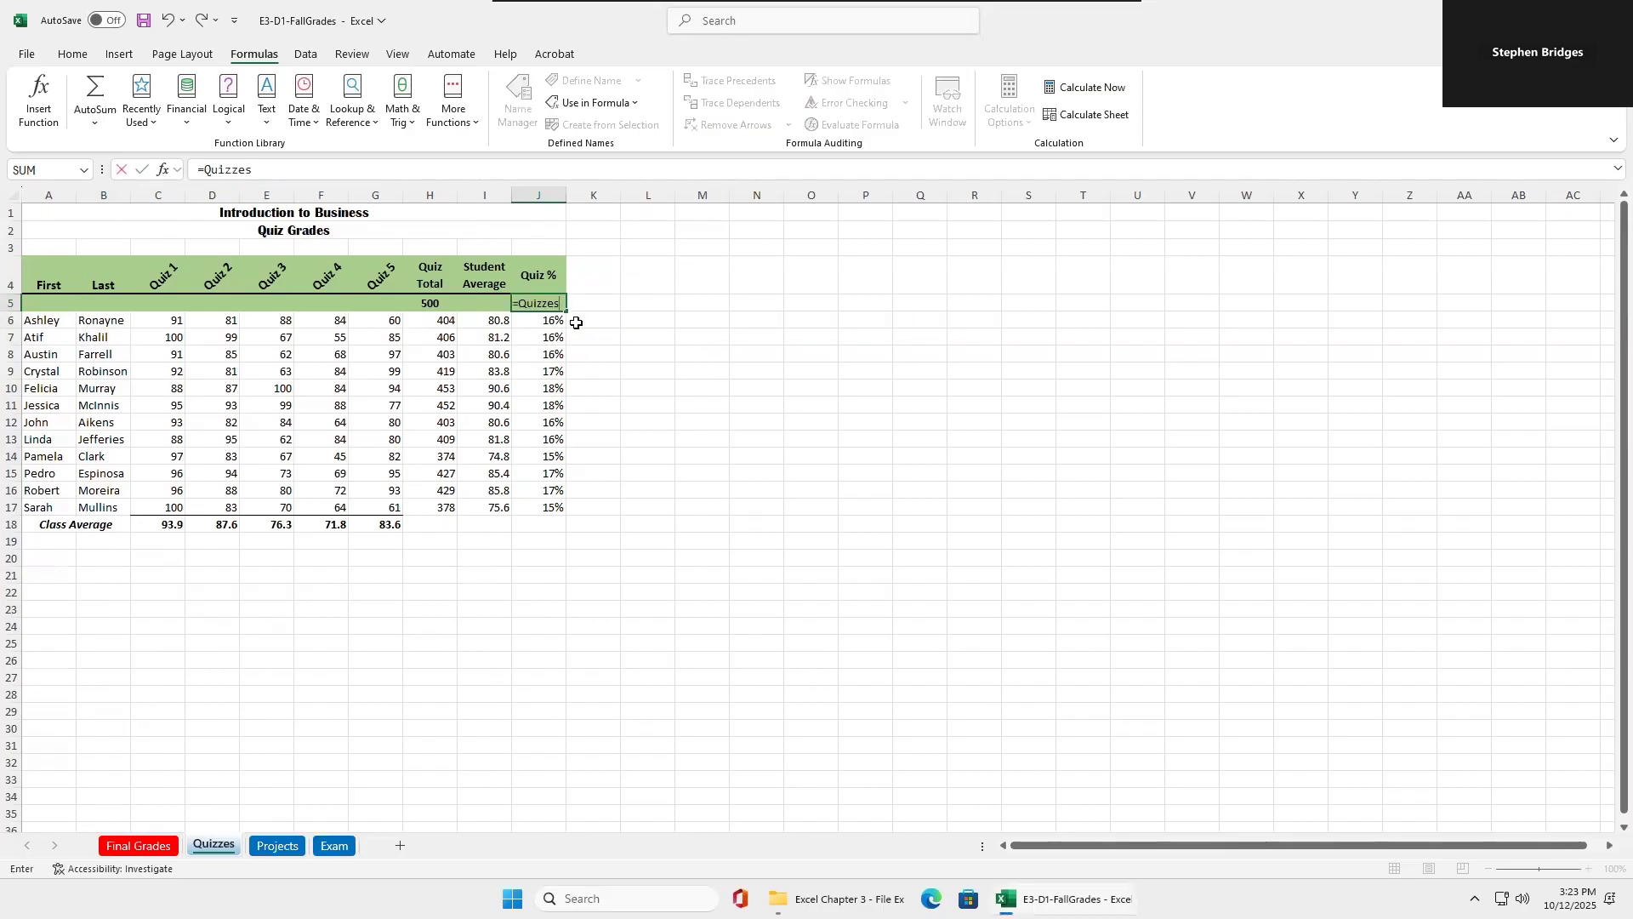
key(Return)
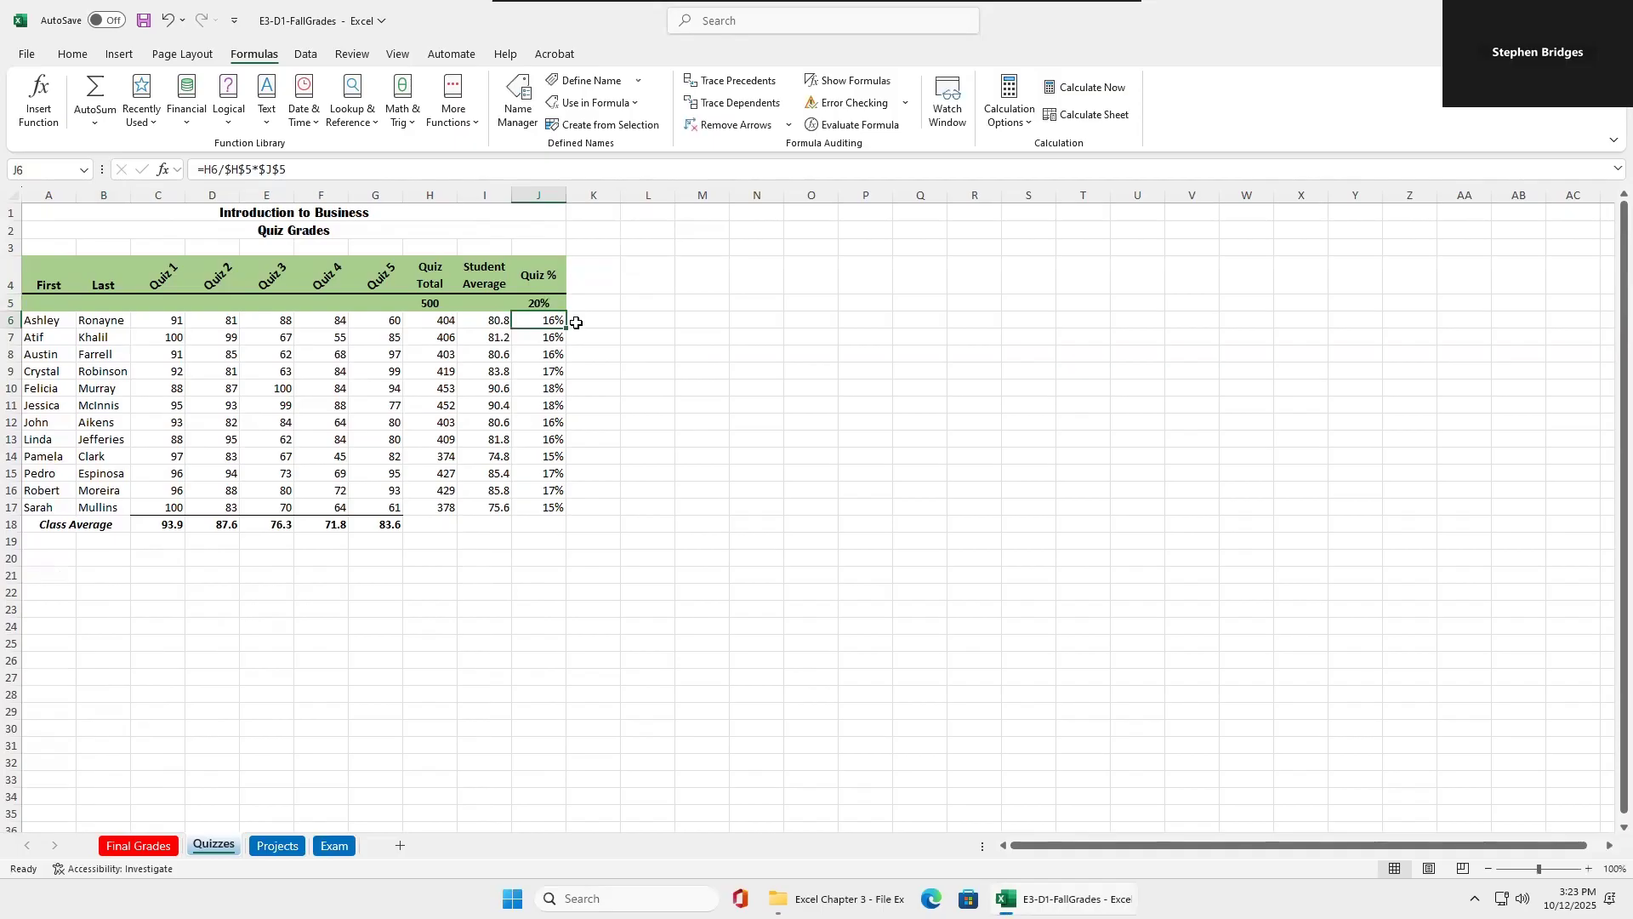
Enter the formula =Exam in I5 under the Exam % heading on the Exam sheet.
click(343, 848)
click(525, 317)
double_click(525, 317)
text(=exam)
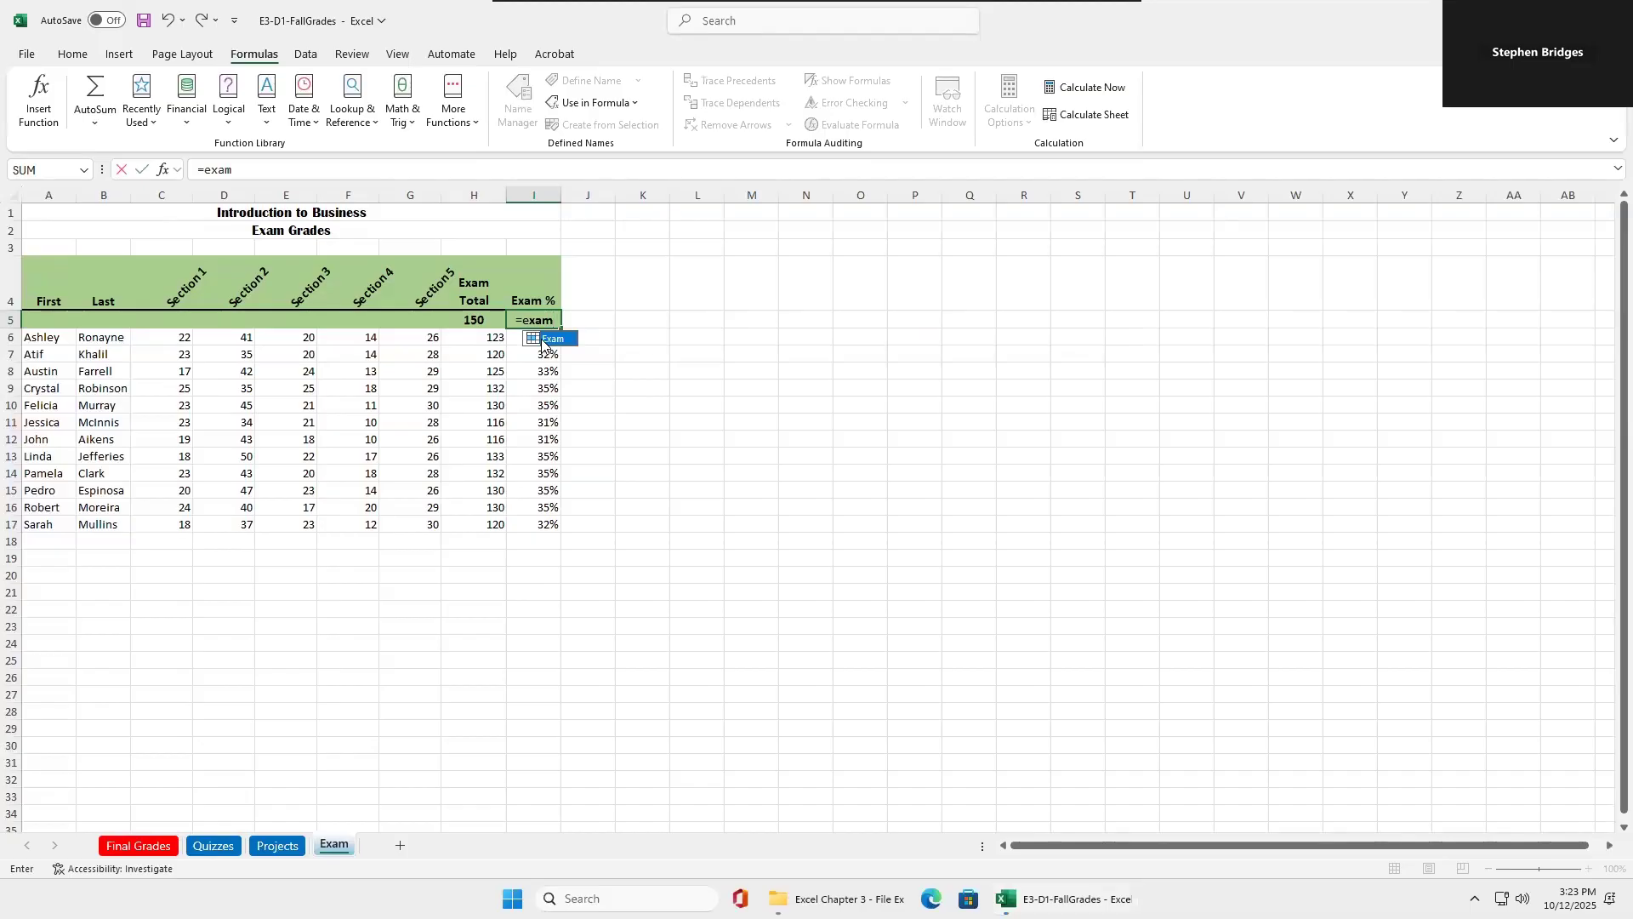
double_click(542, 340)
key(Return)
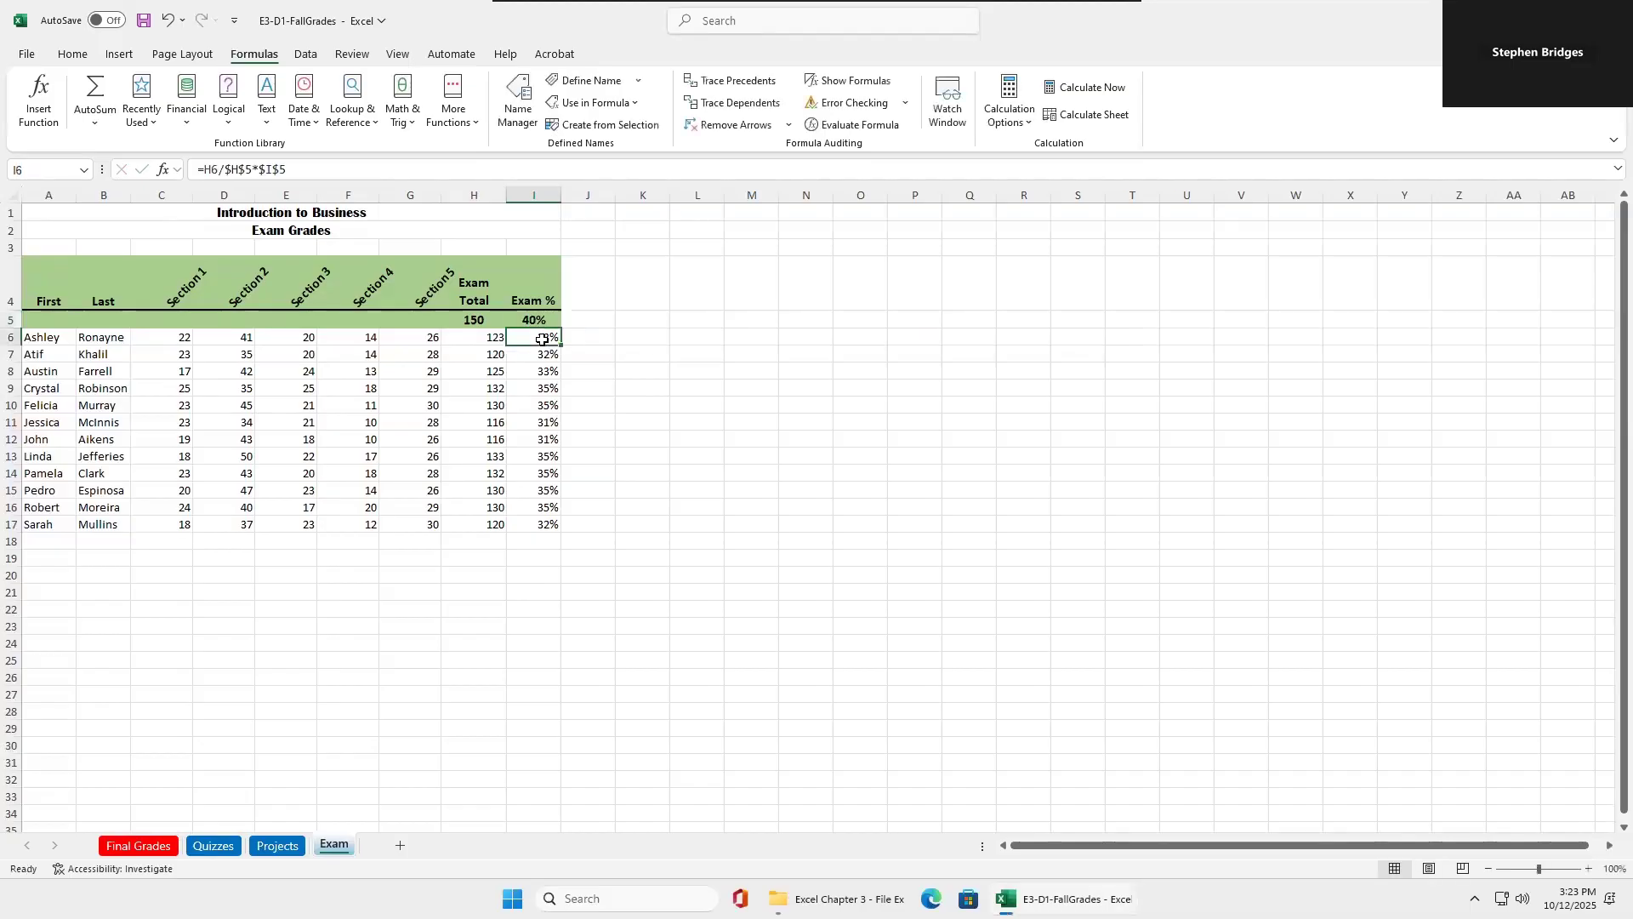
Set the Quizzes weight in B22 to 10% and the Exam weight in B25 to 50% on the Final Grades sheet.
click(139, 844)
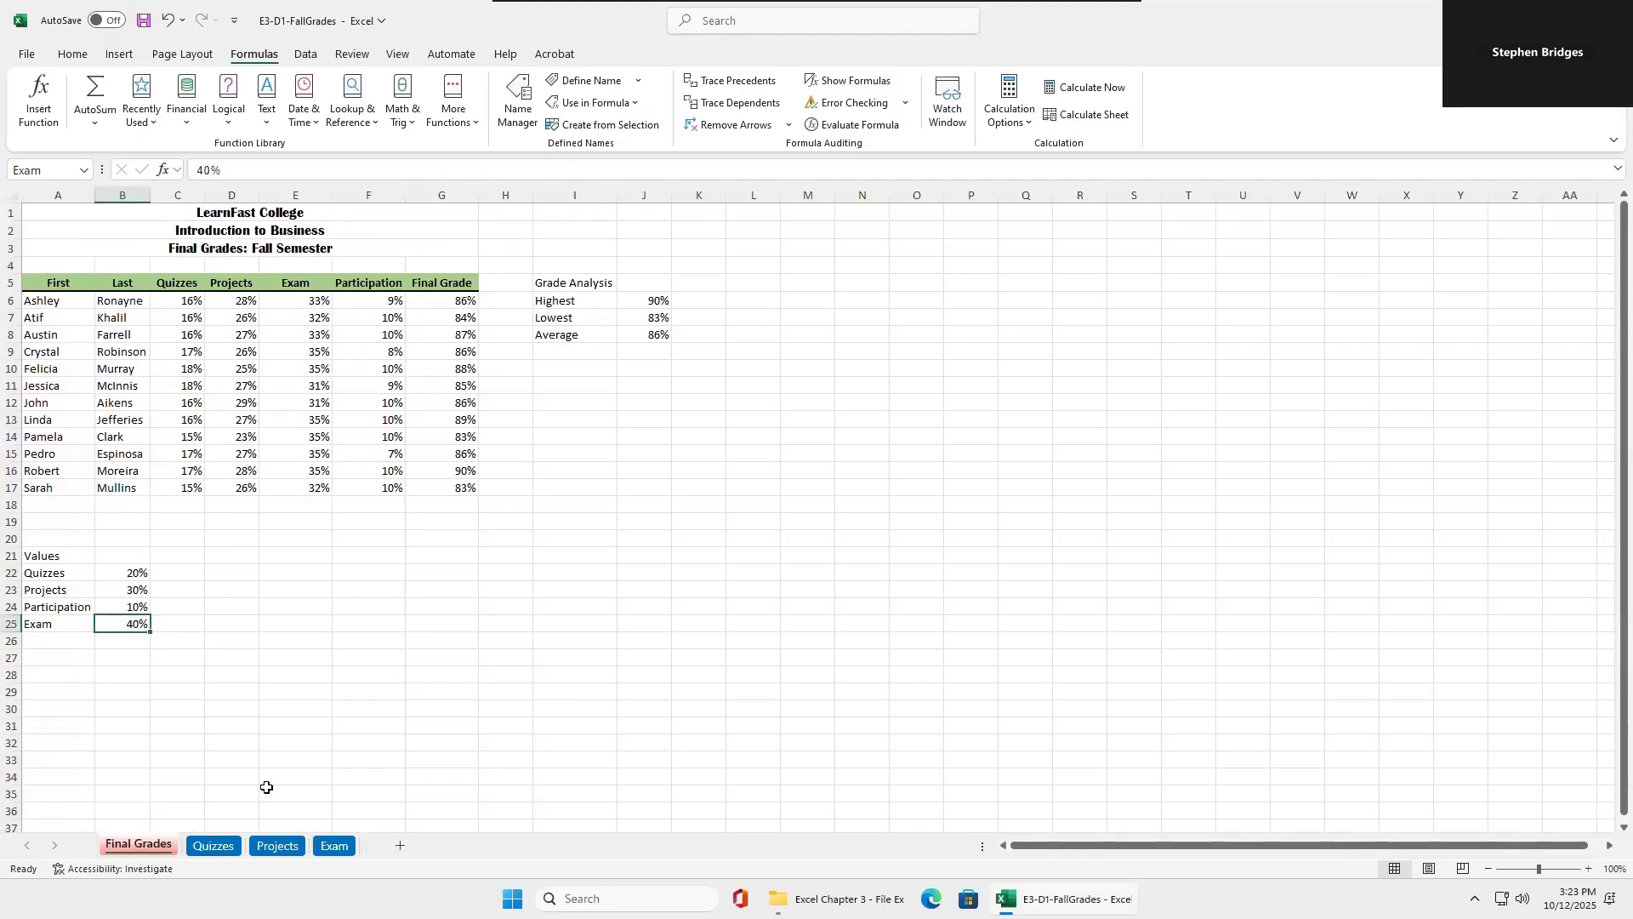
click(332, 845)
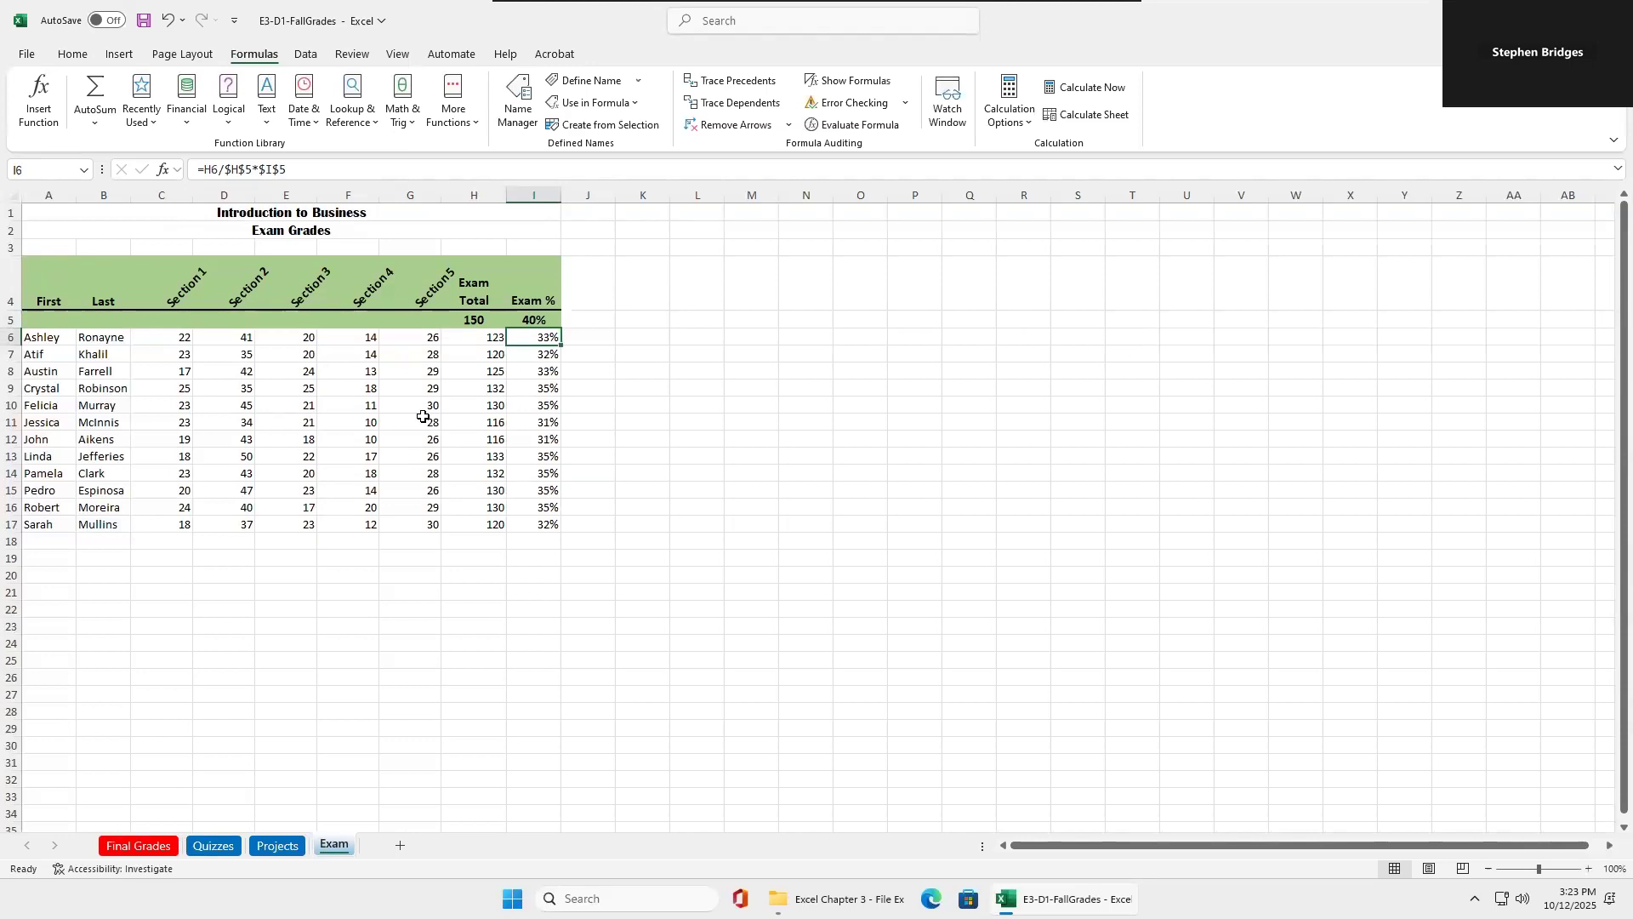
click(158, 847)
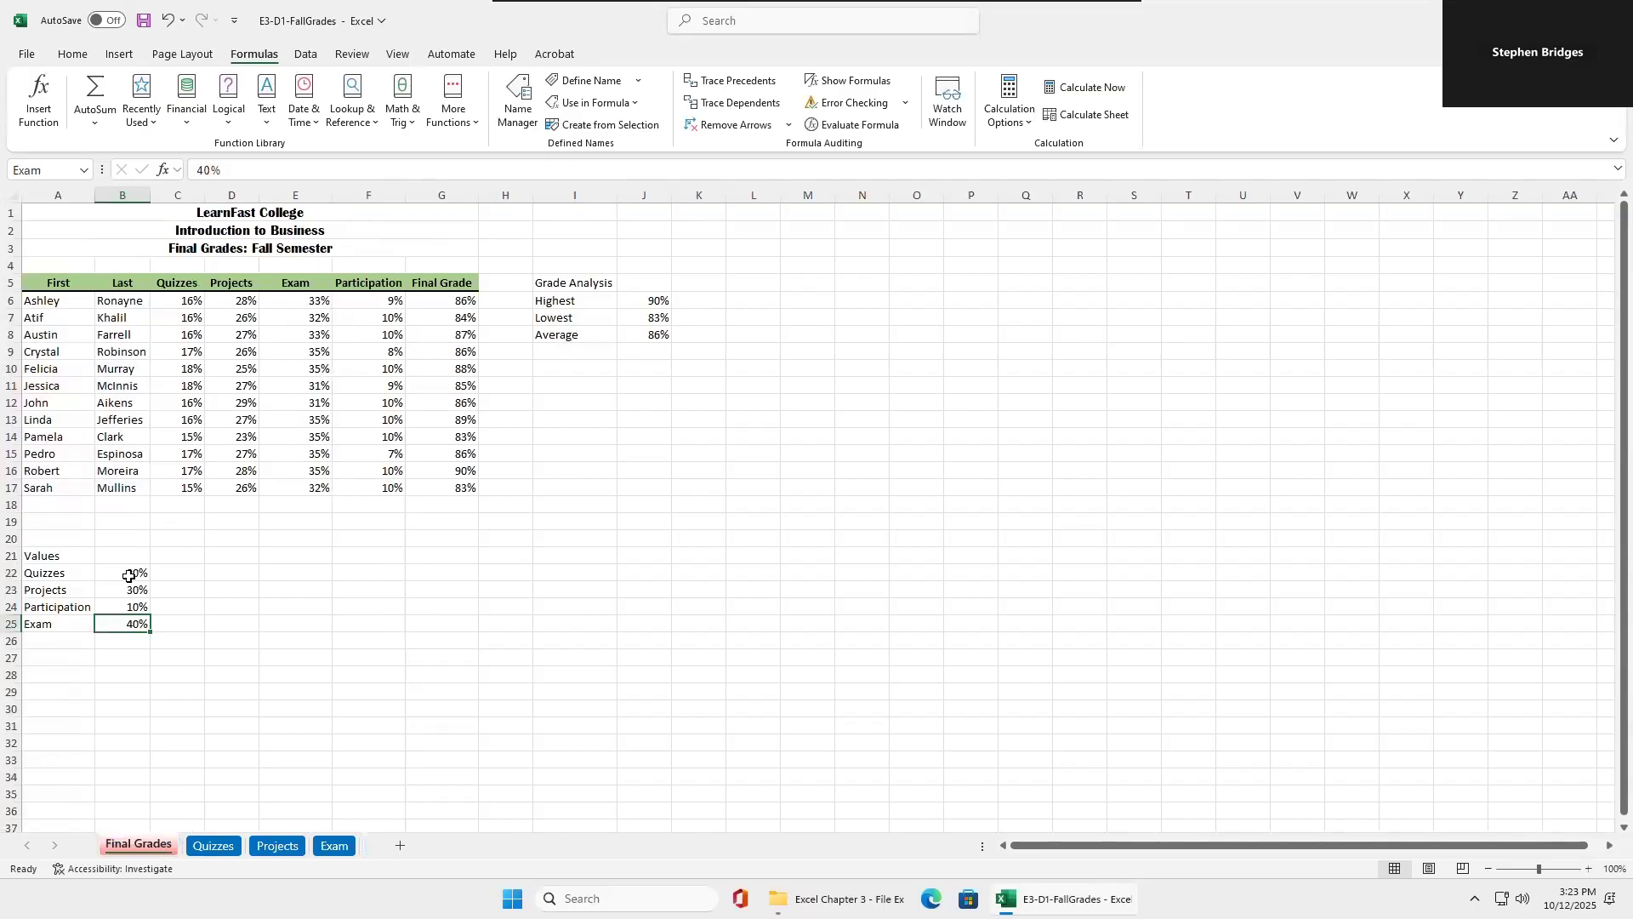
click(128, 570)
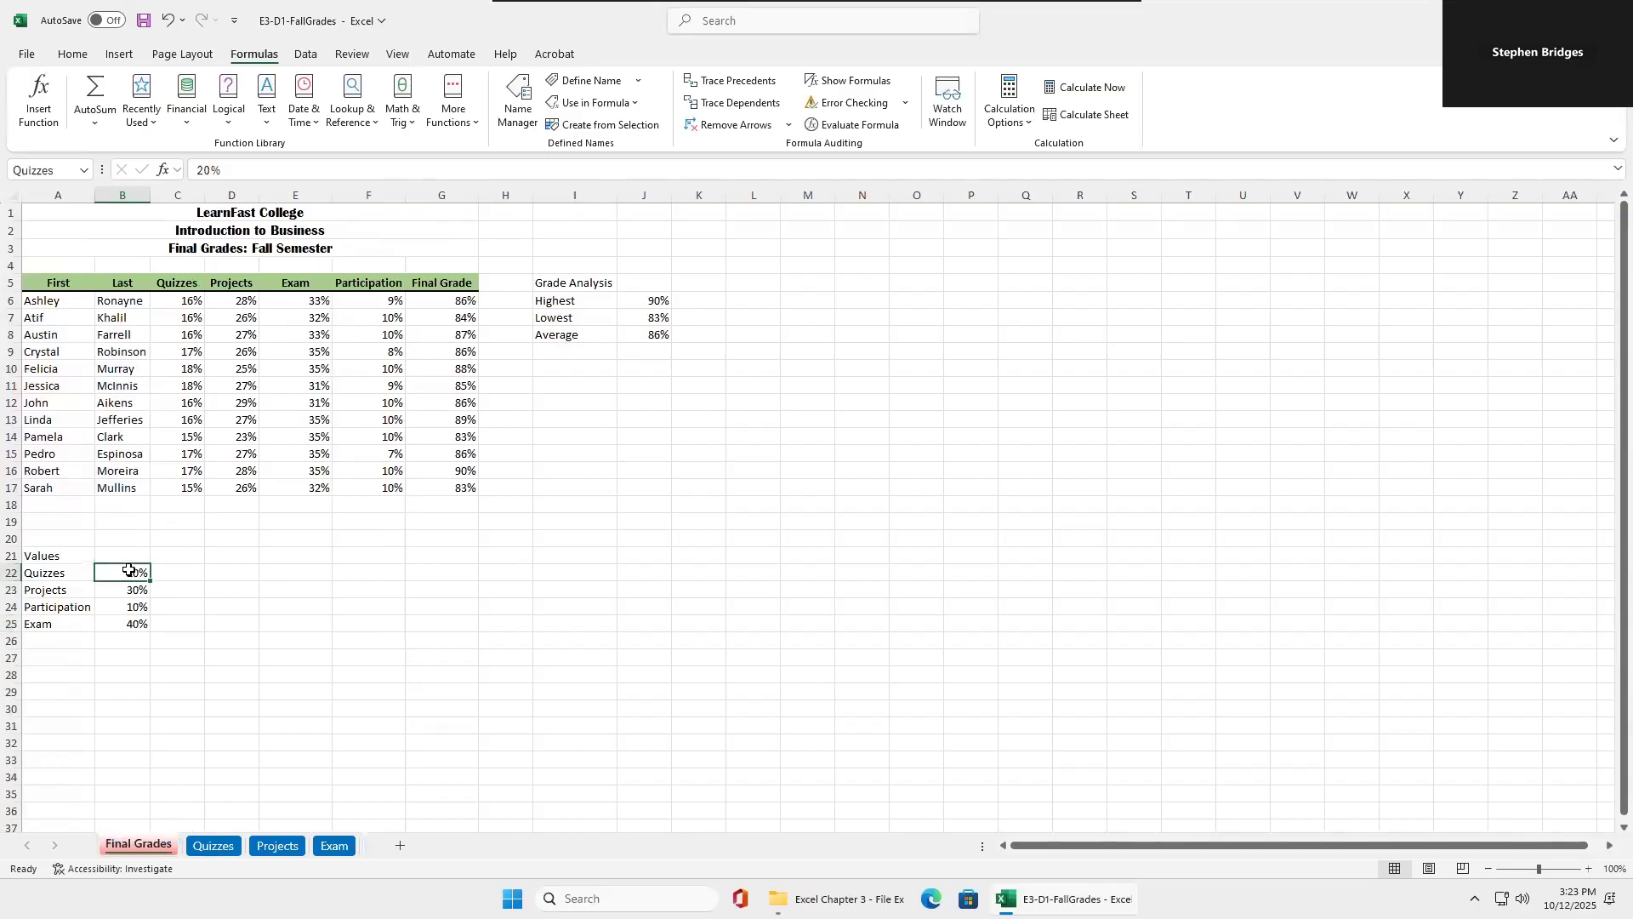
text(10)
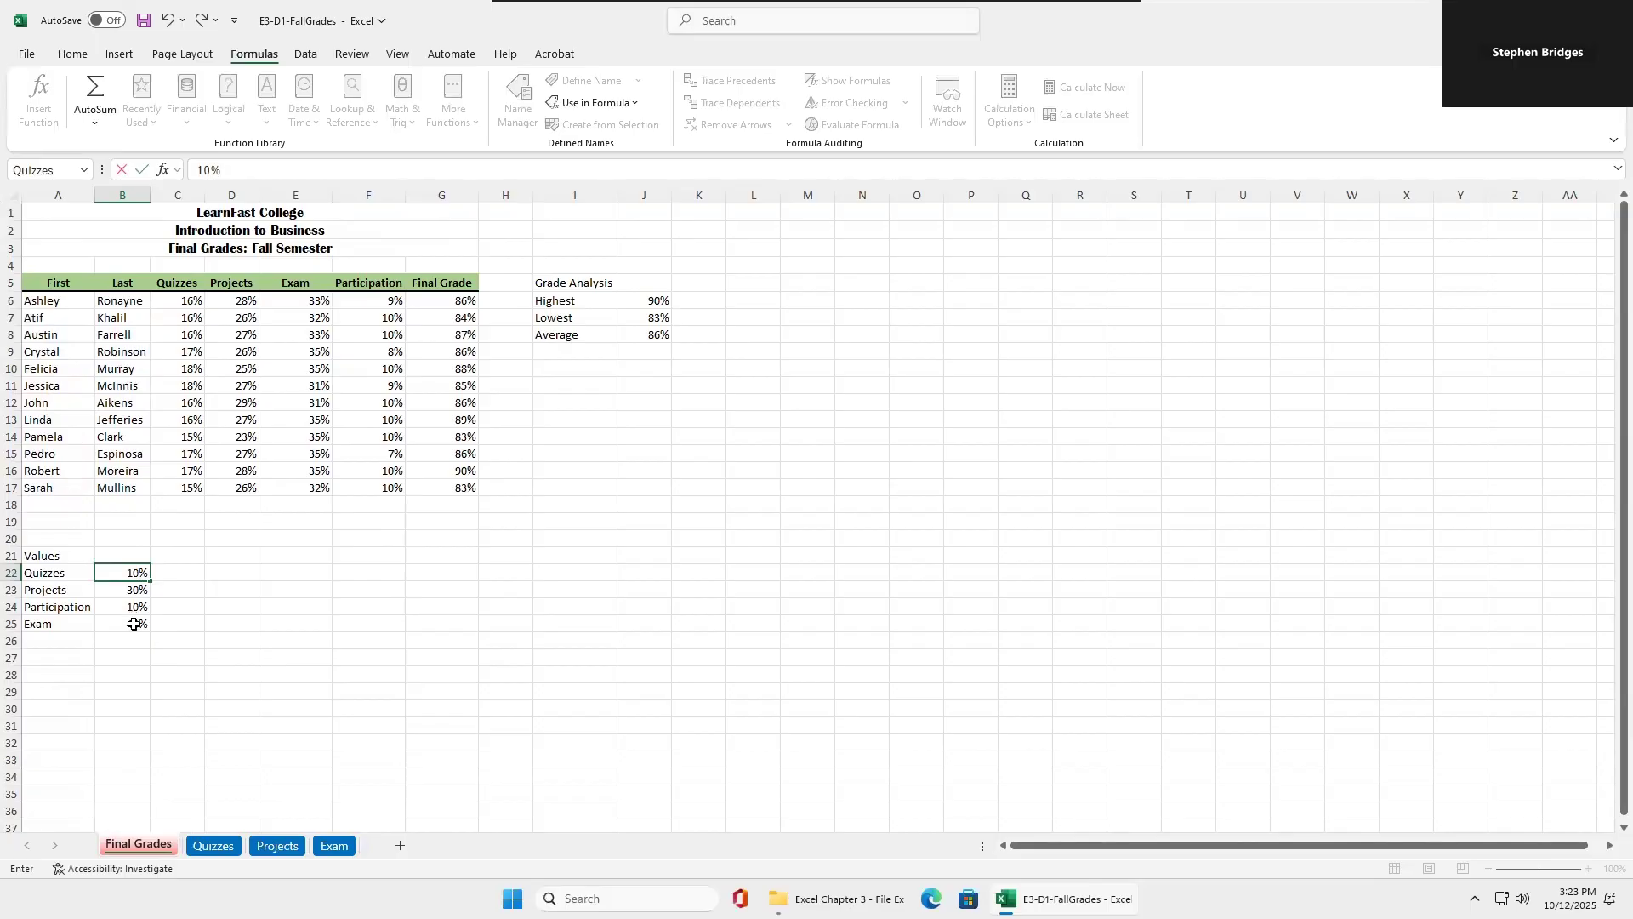
click(133, 623)
text(50)
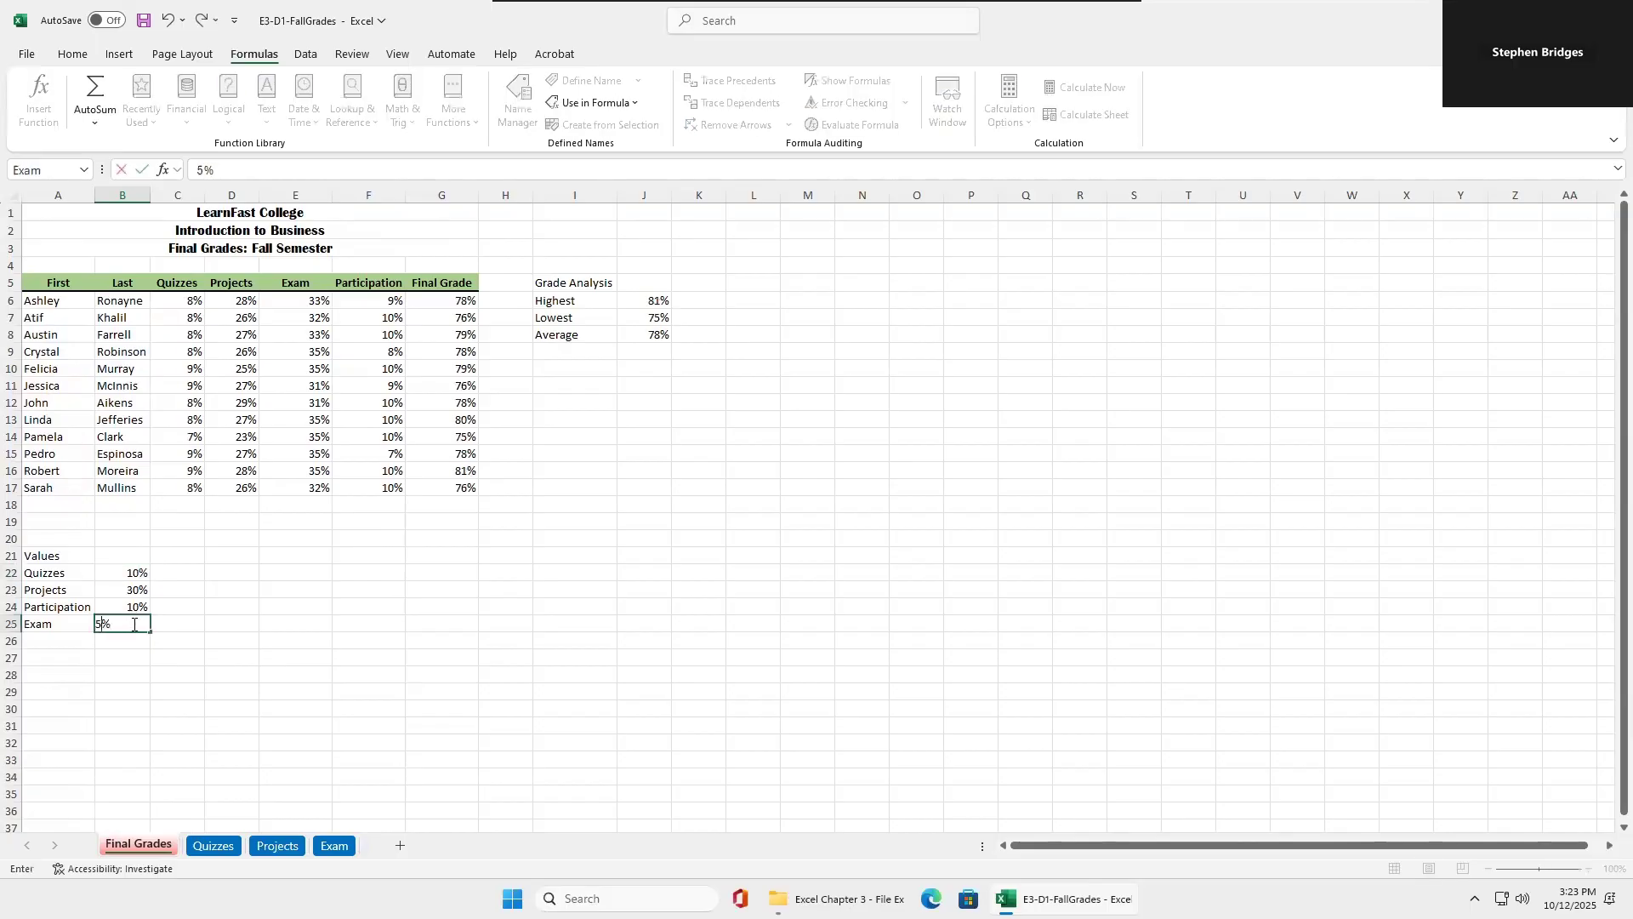
click(248, 639)
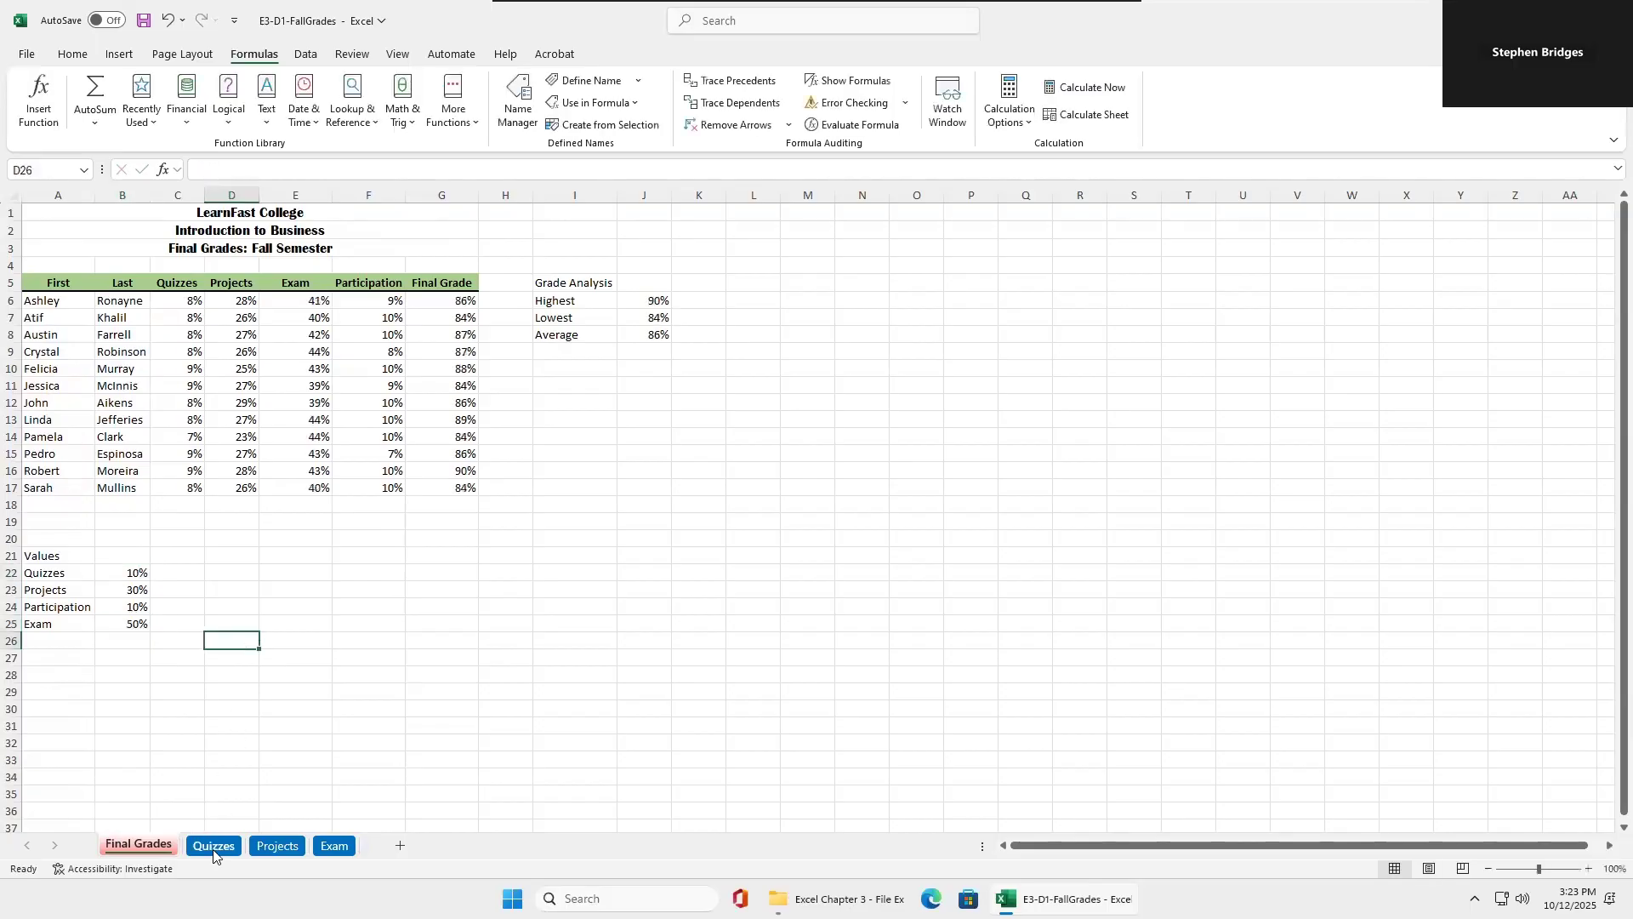
Check the linked weights in the Quiz % and Exam % columns against the Values list on the Final Grades sheet.
click(213, 845)
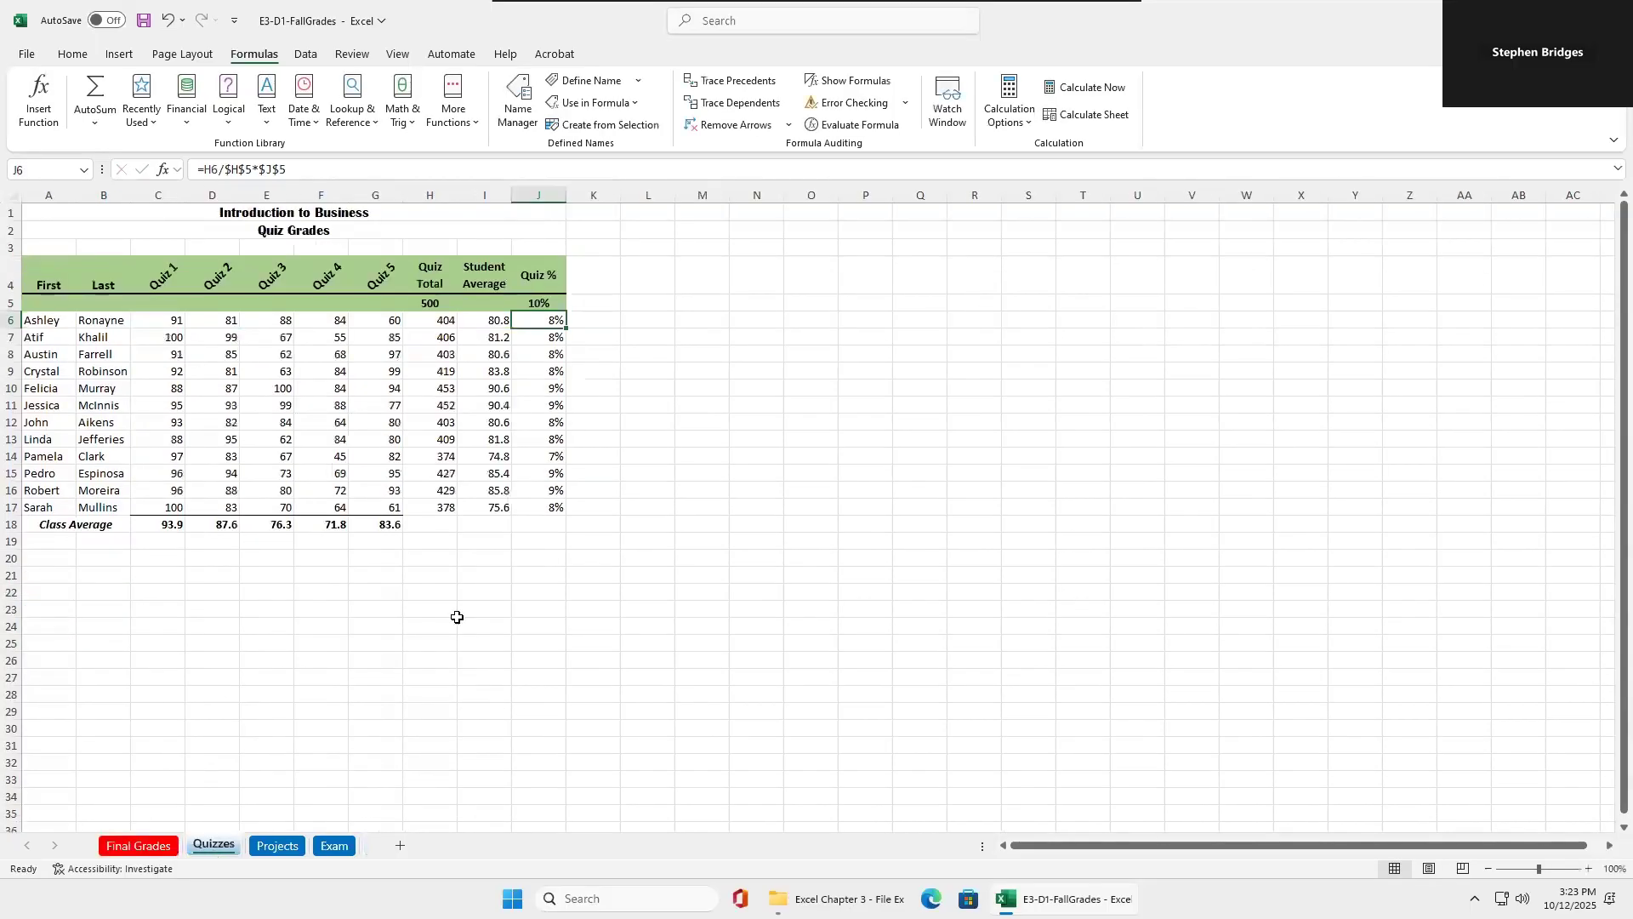
click(334, 844)
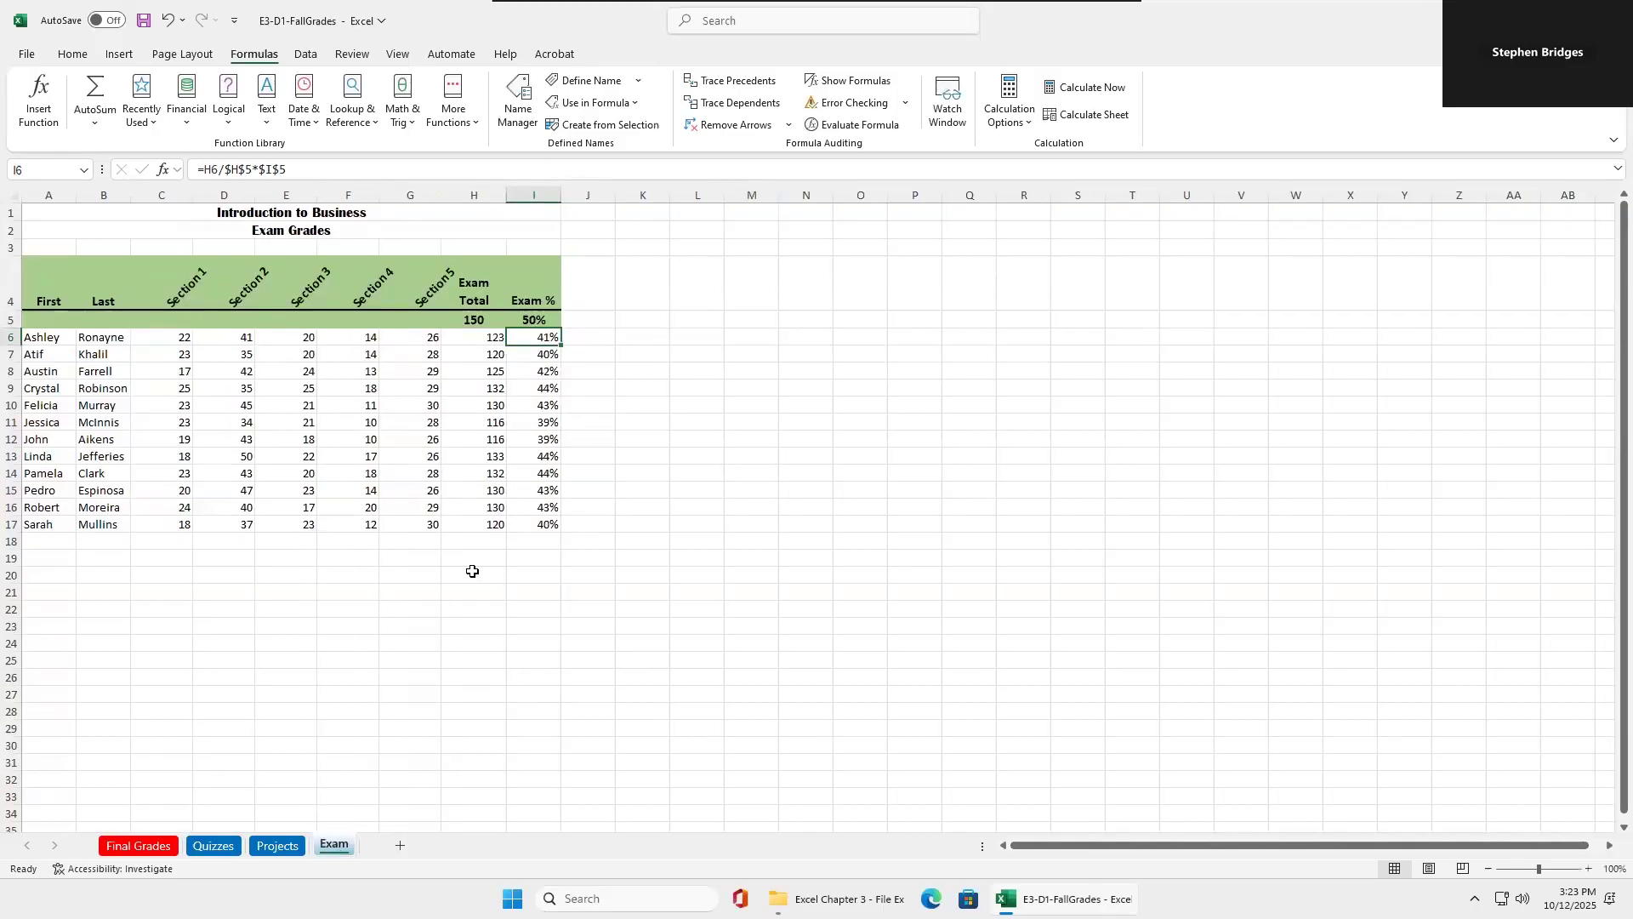
click(139, 845)
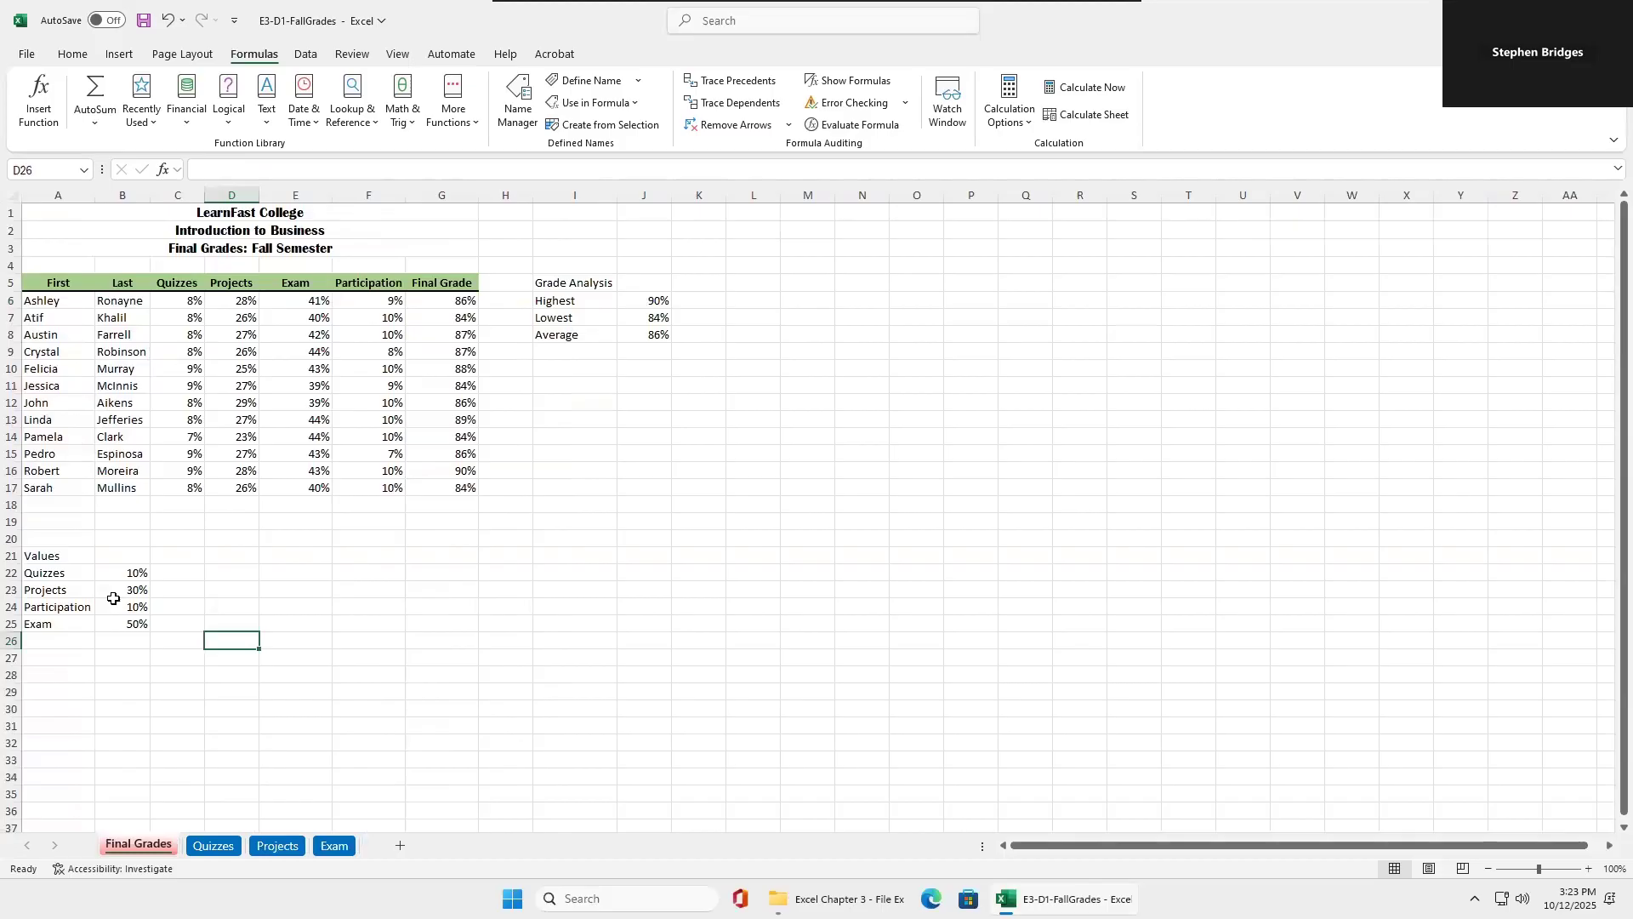
click(213, 845)
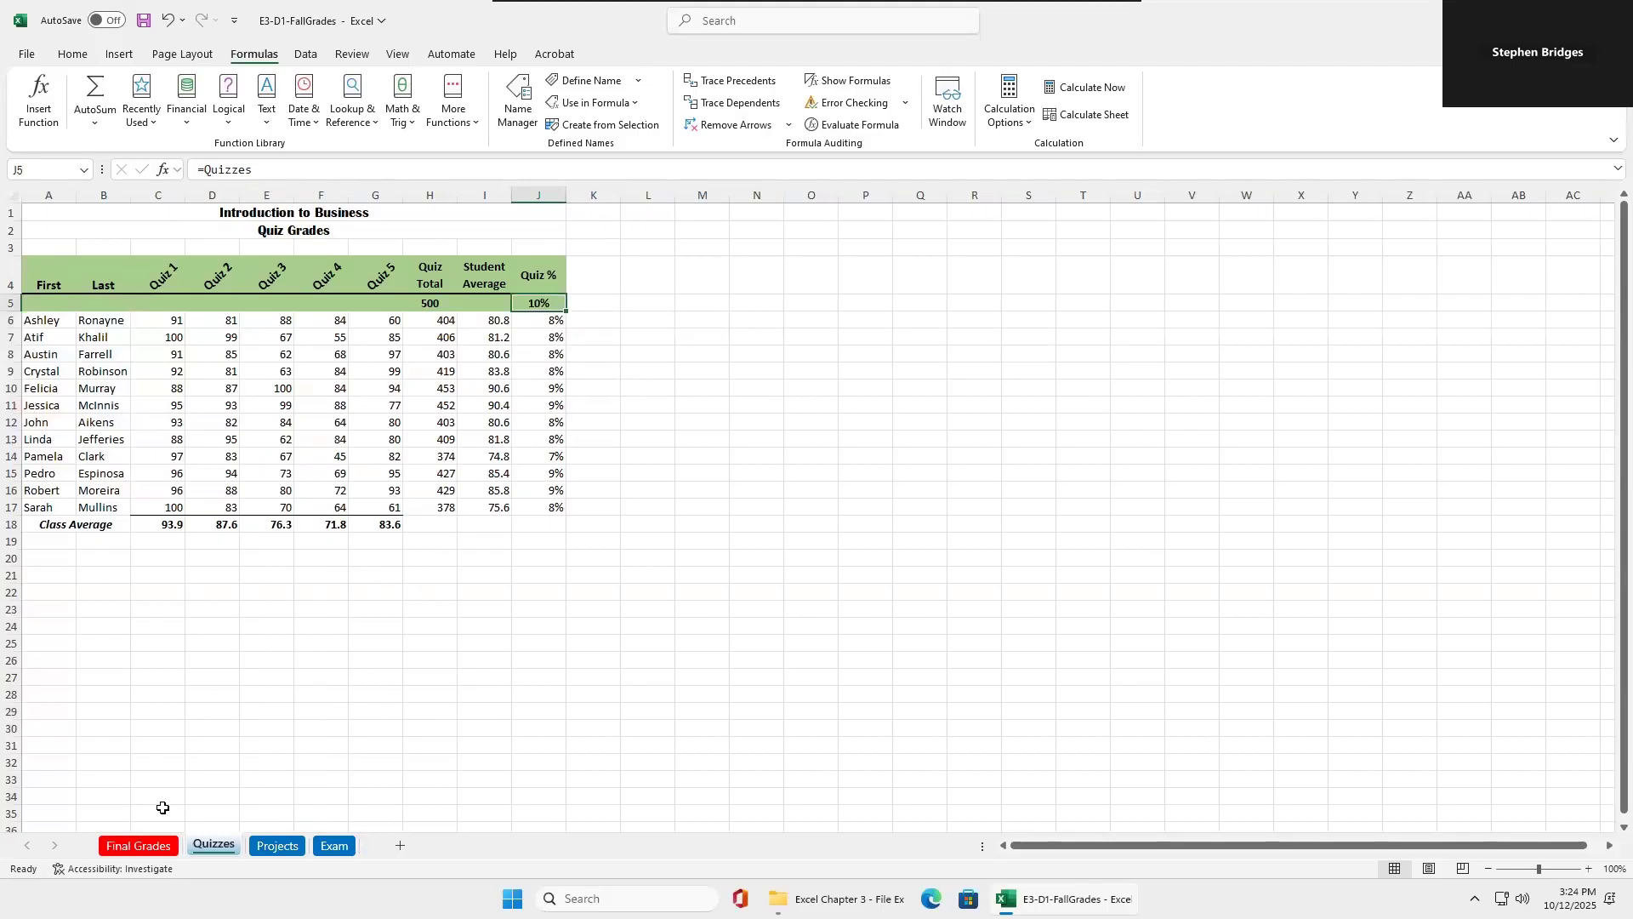
click(153, 846)
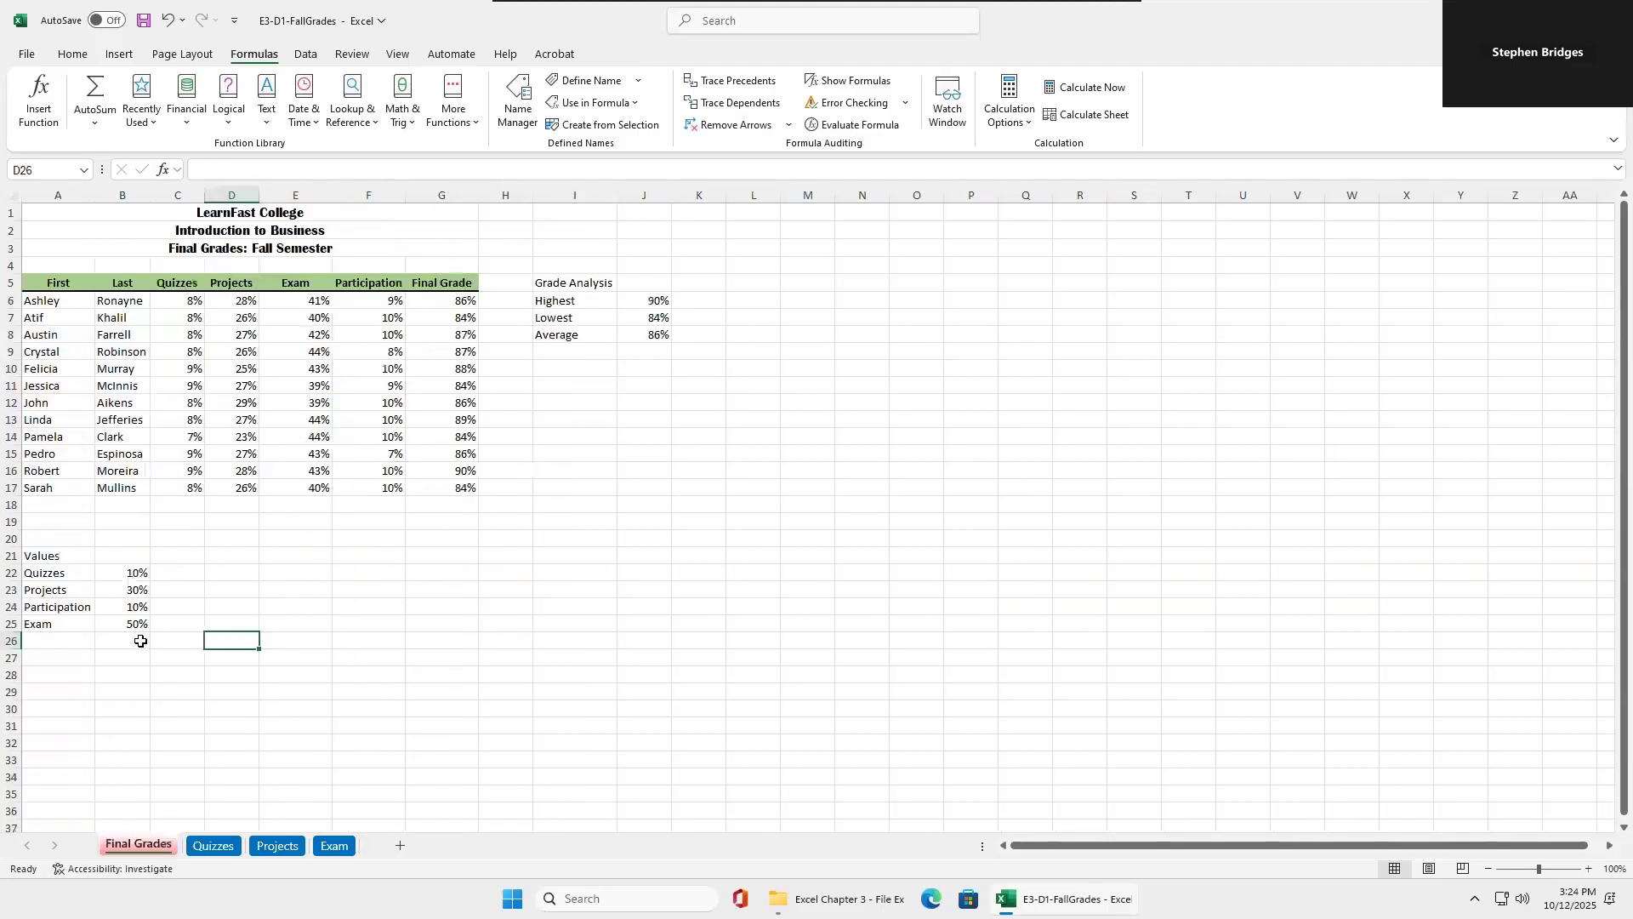
click(130, 578)
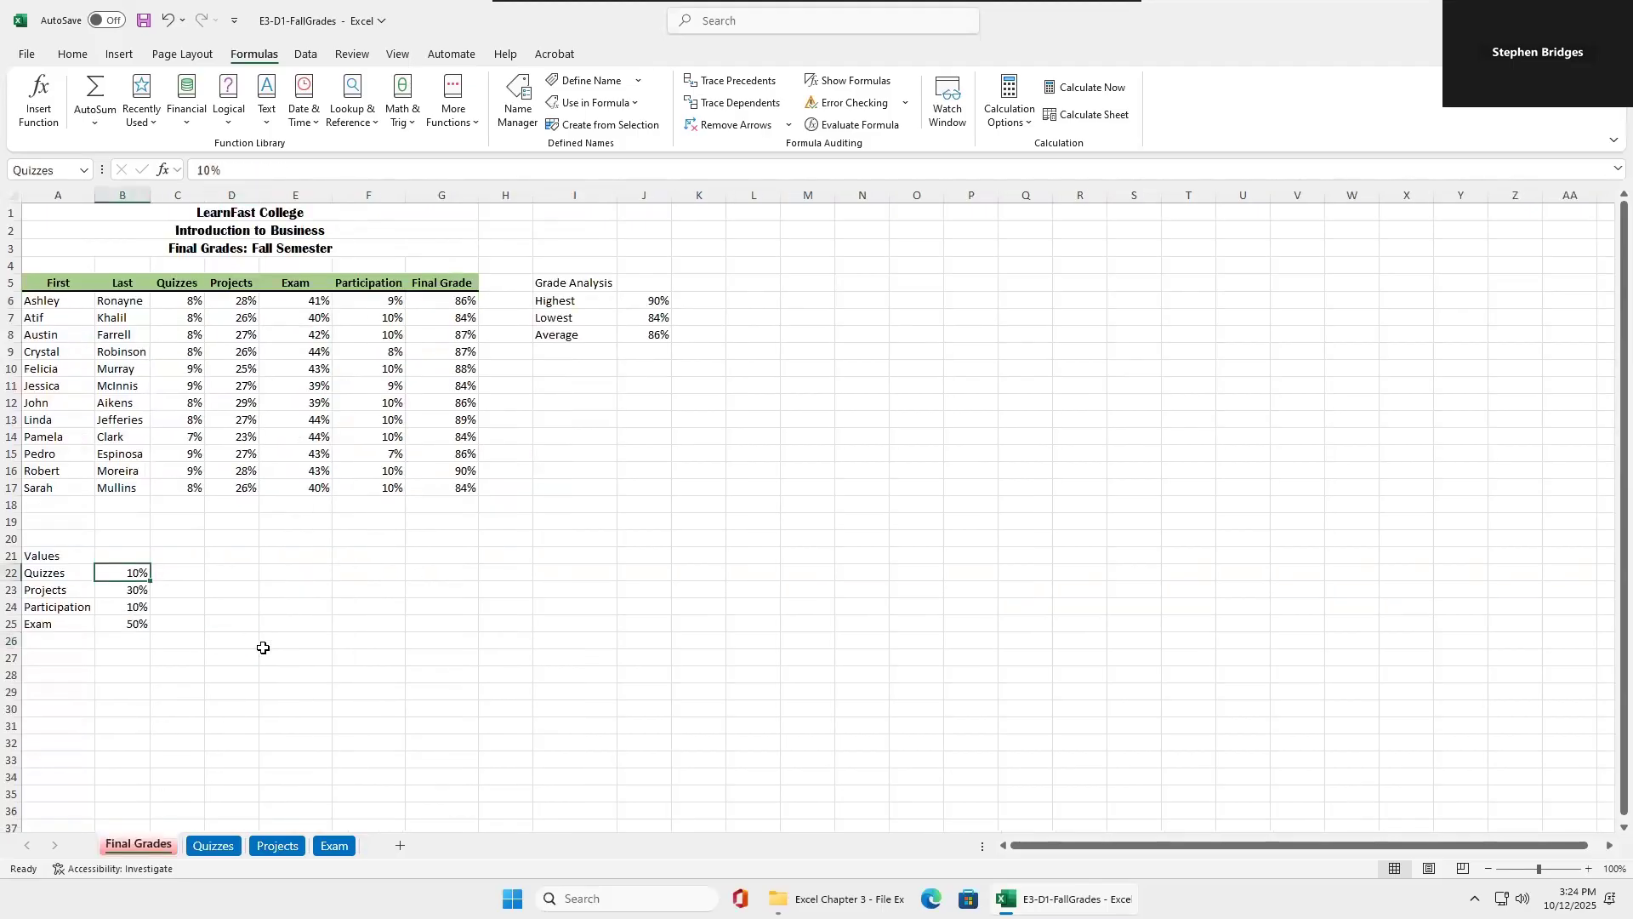
click(284, 596)
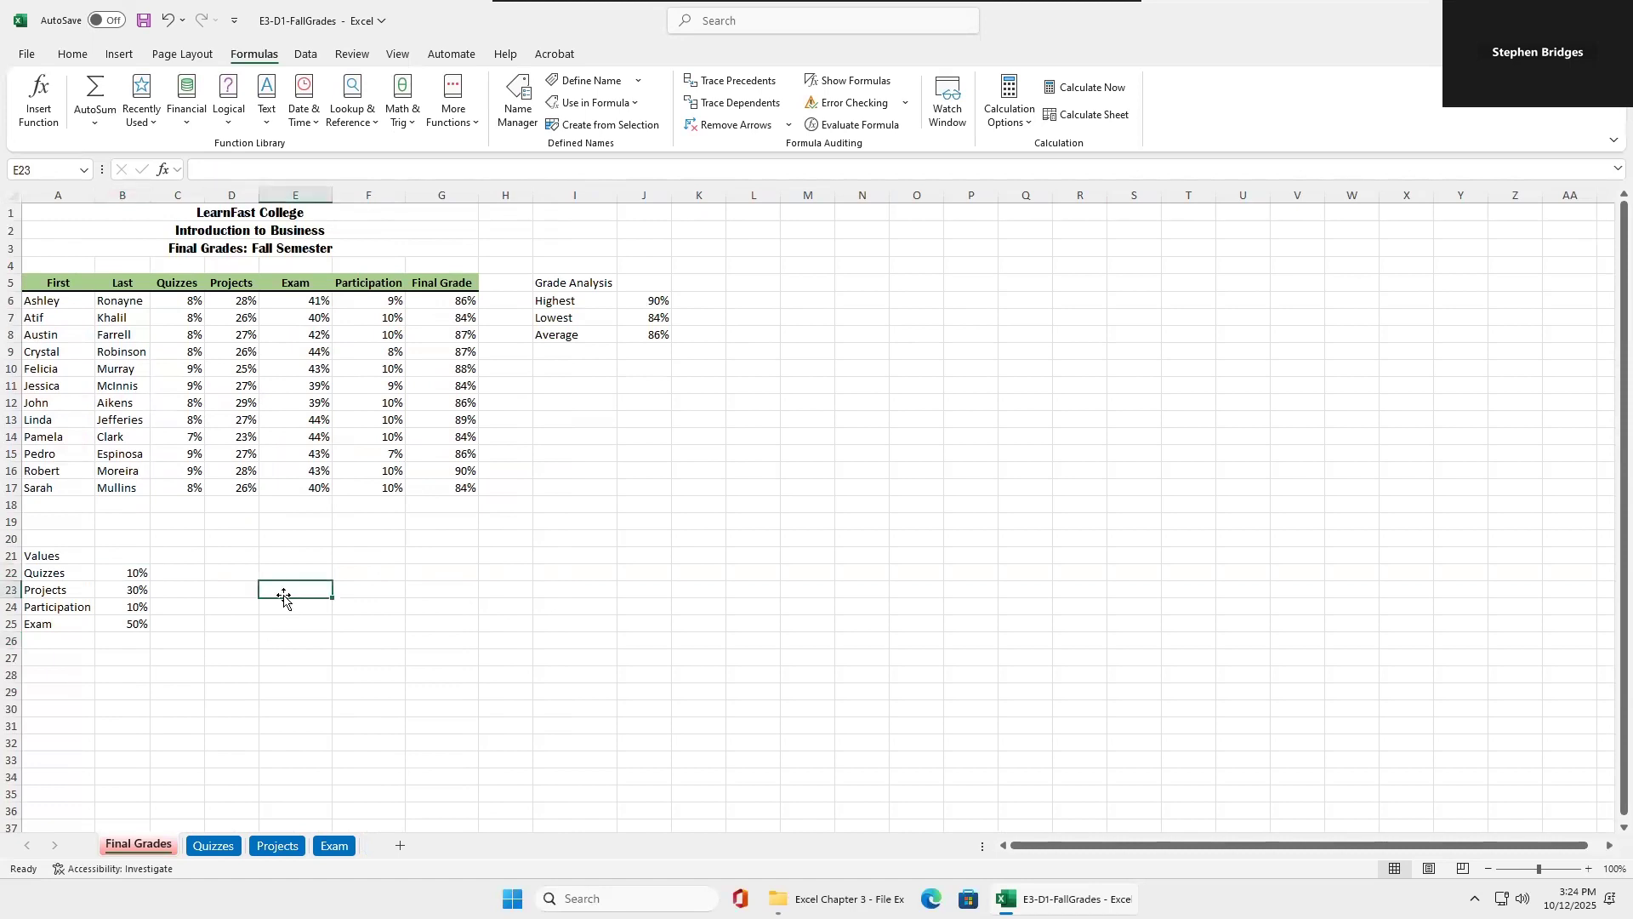